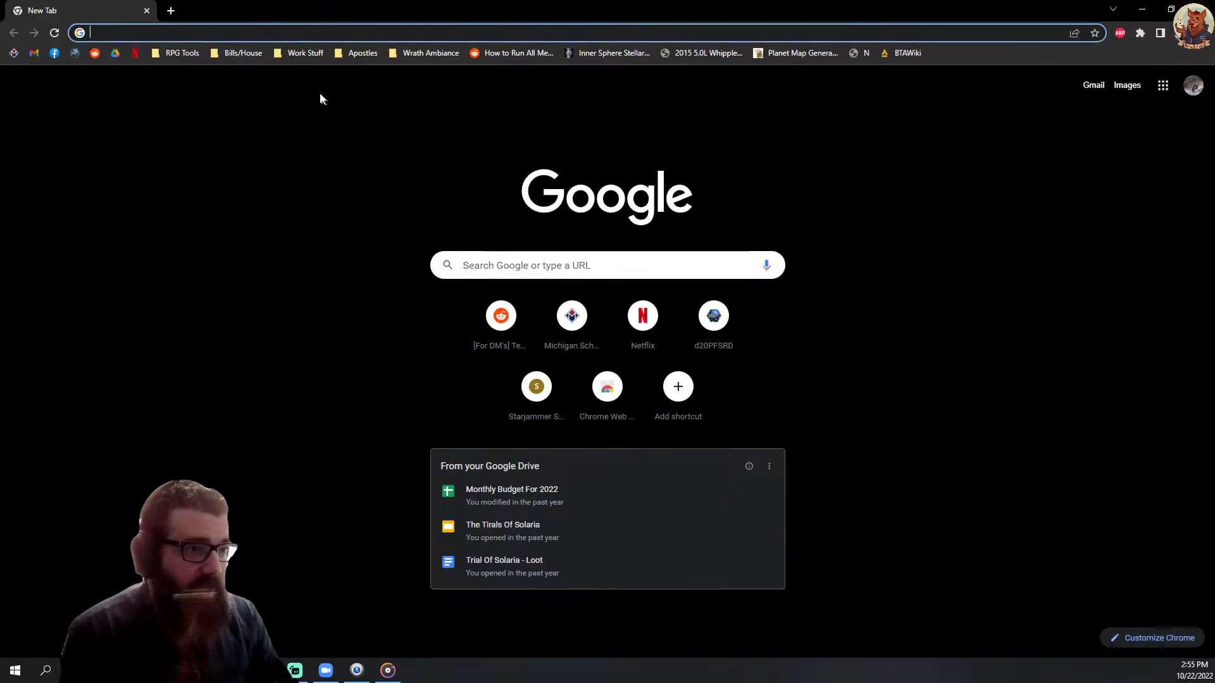
# - Search the web for gimp
pyautogui.click(149, 32)
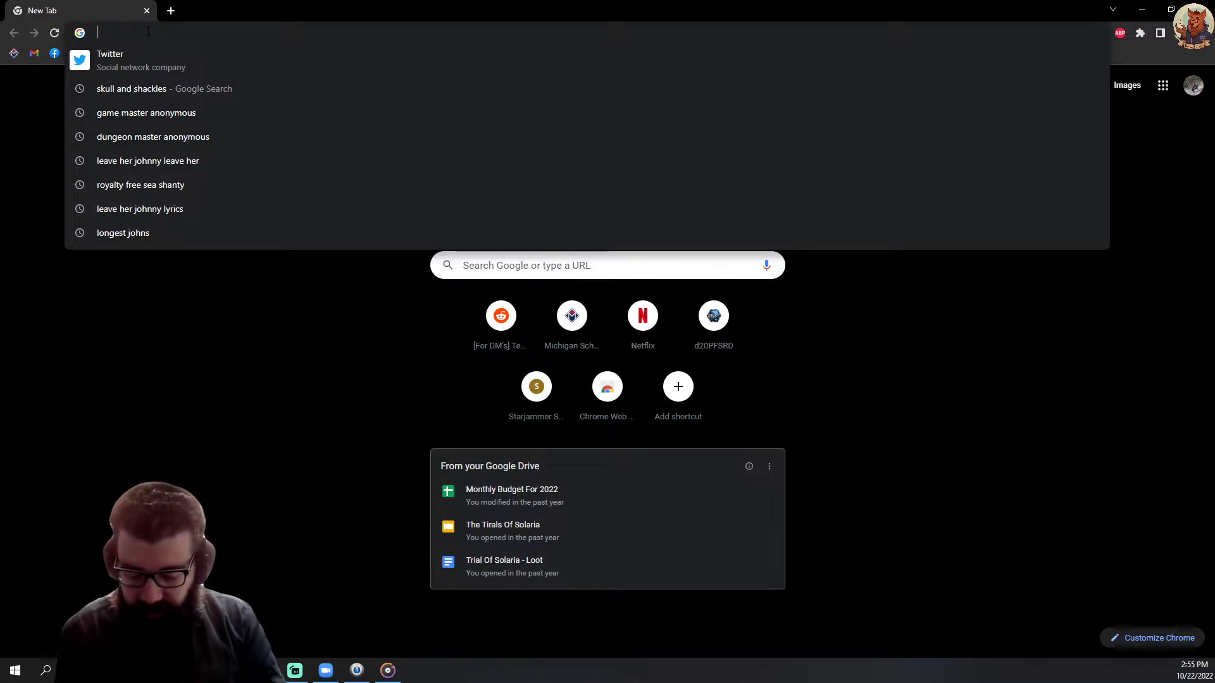
pyautogui.write('gimp')
pyautogui.press('Return')
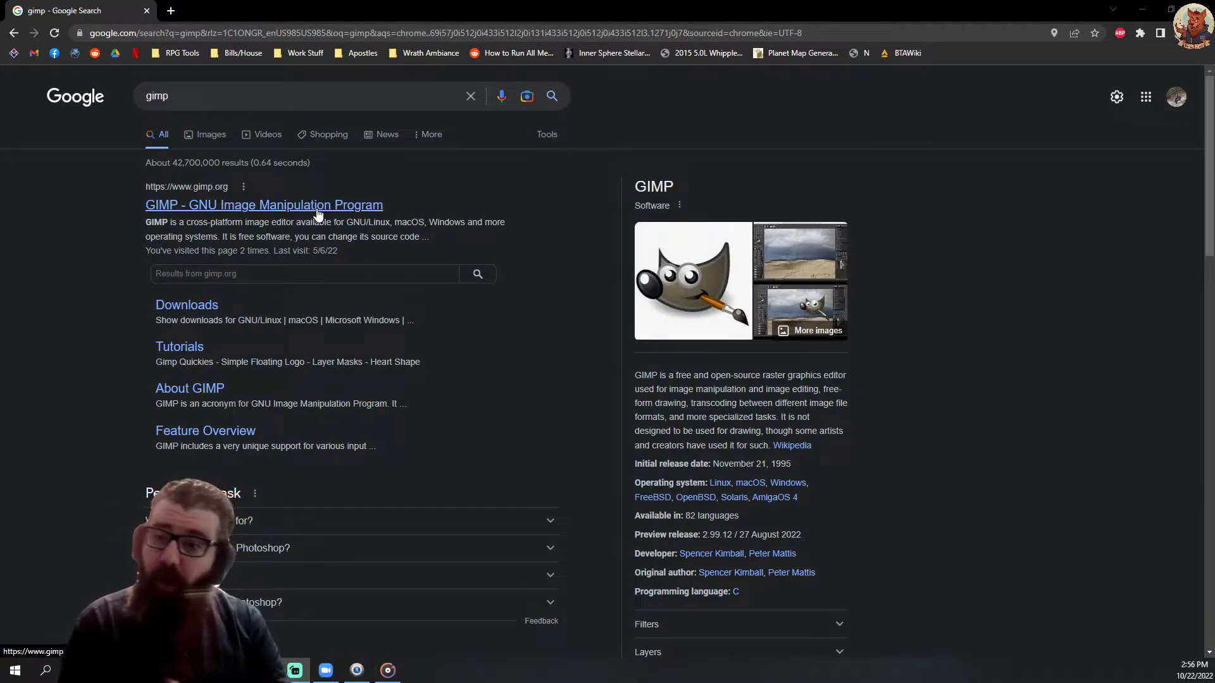
# - Search the web for streamlabs and open the official Streamlabs website
pyautogui.click(173, 36)
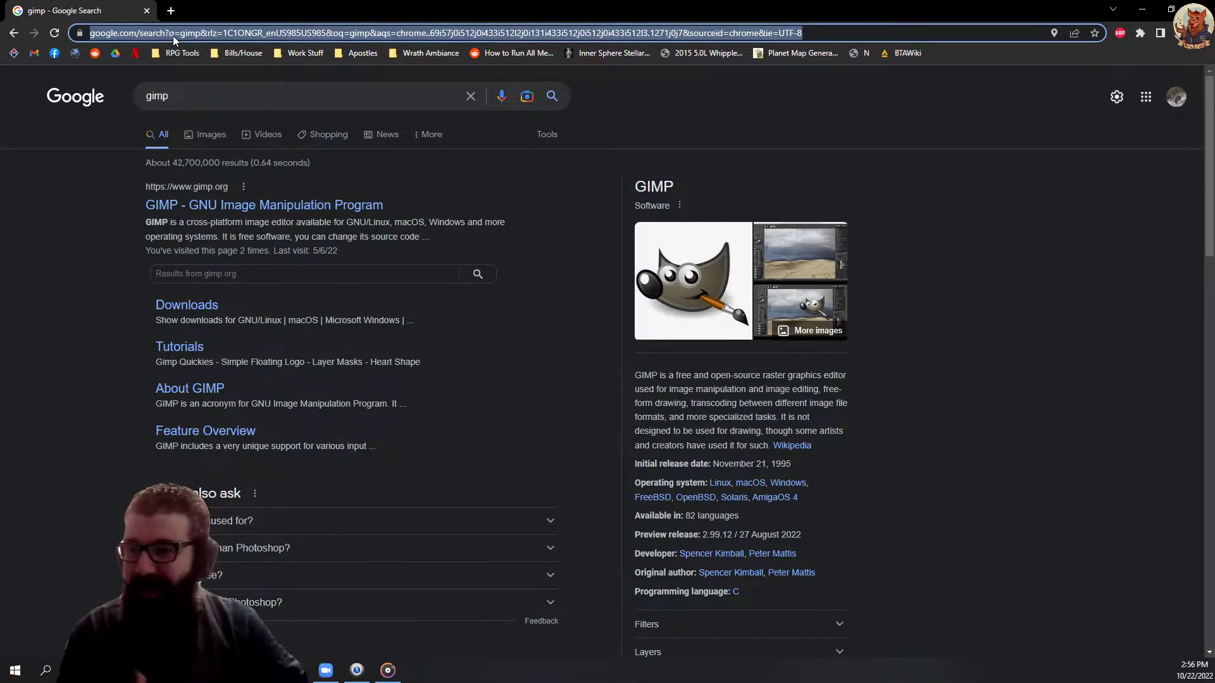
pyautogui.write('streamlabs')
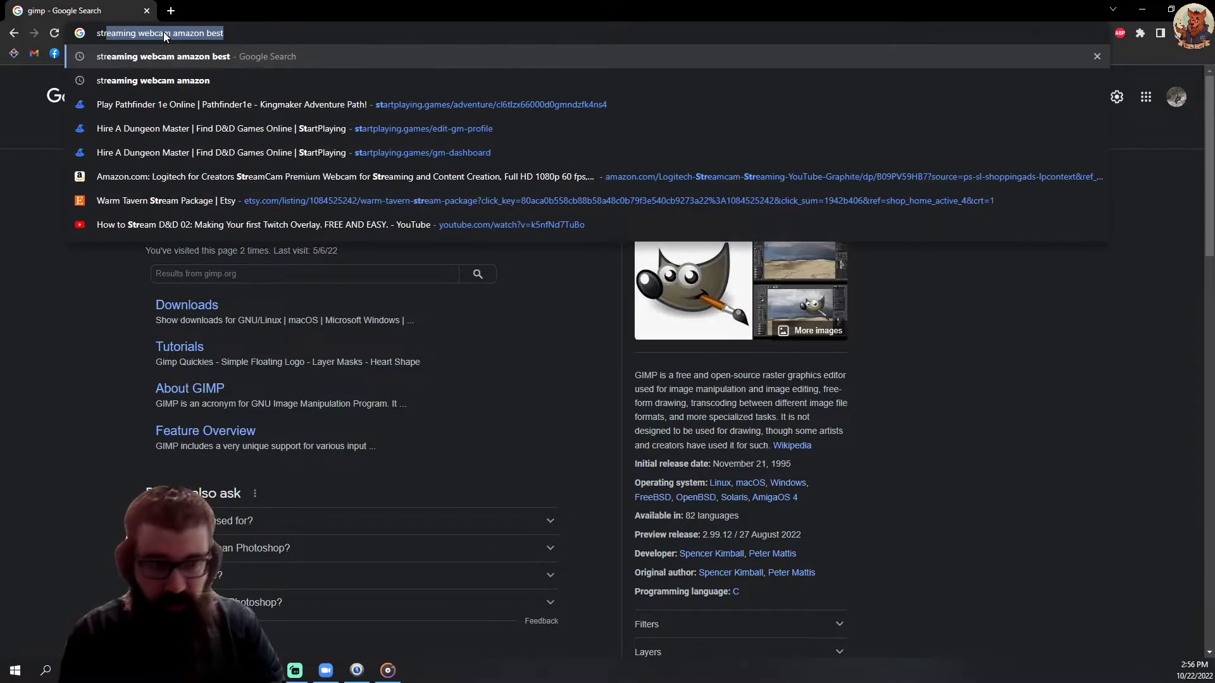
pyautogui.press('Down')
pyautogui.press('Return')
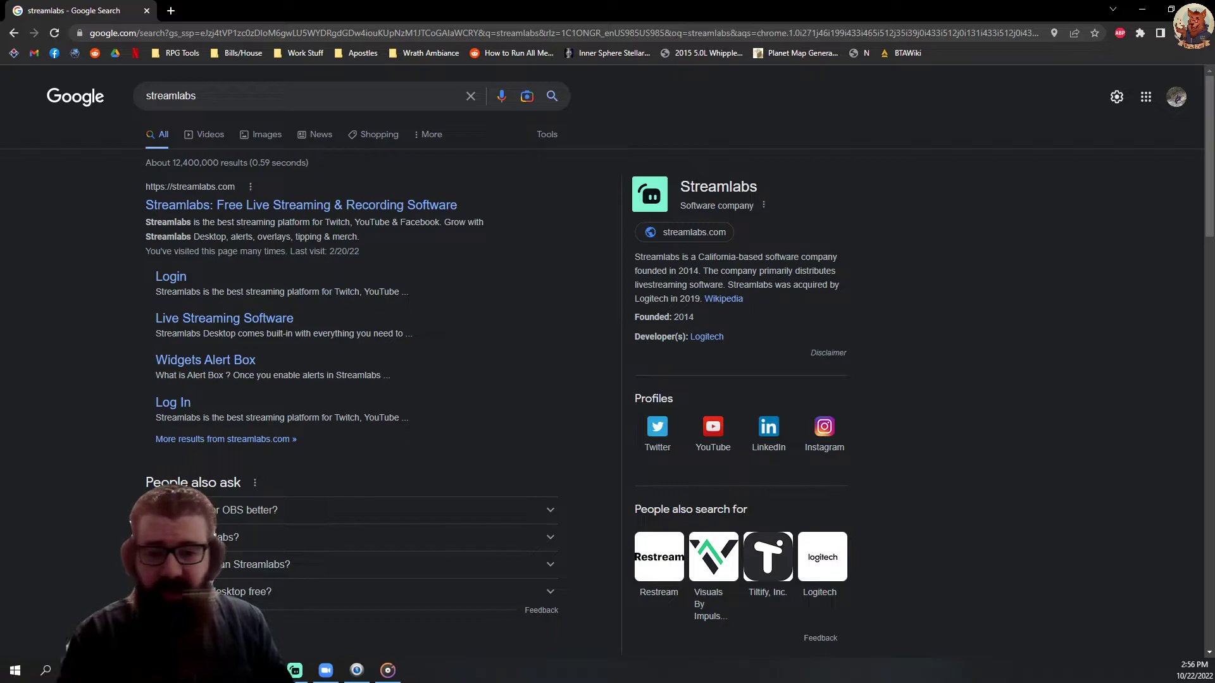
pyautogui.click(273, 205)
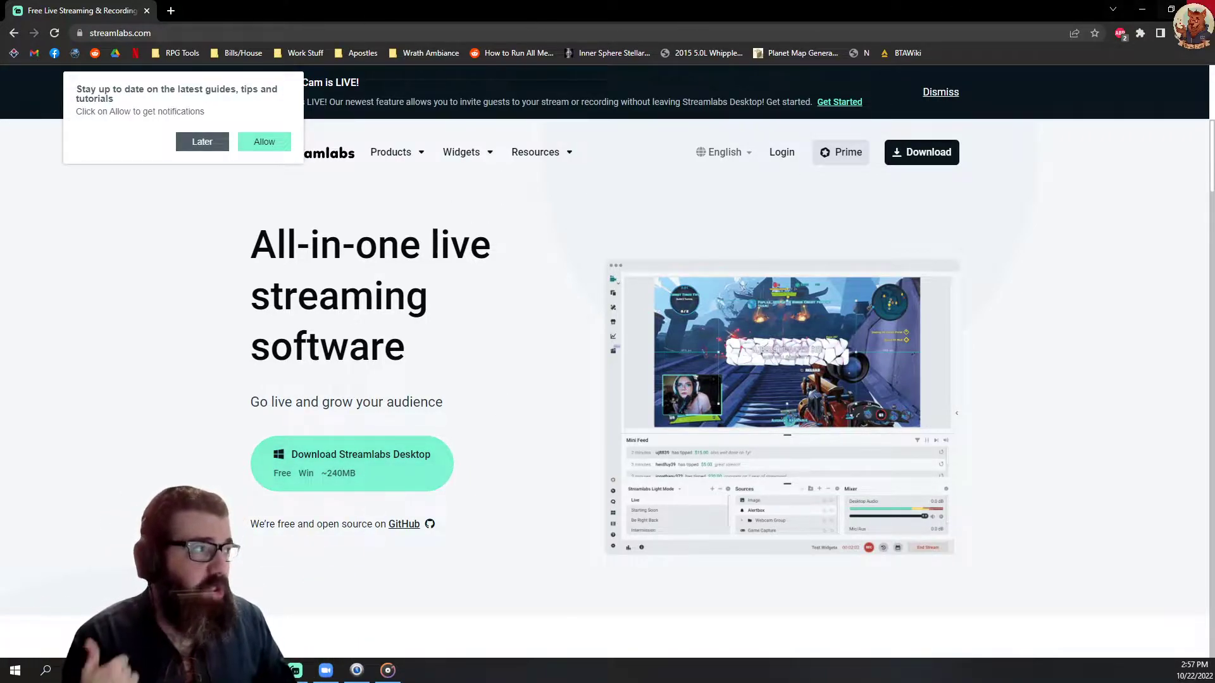
# - Close the Streamlabs browser window, bring the Pixabay window with the foggy conifers photo onto this screen, and maximize it
pyautogui.click(1200, 9)
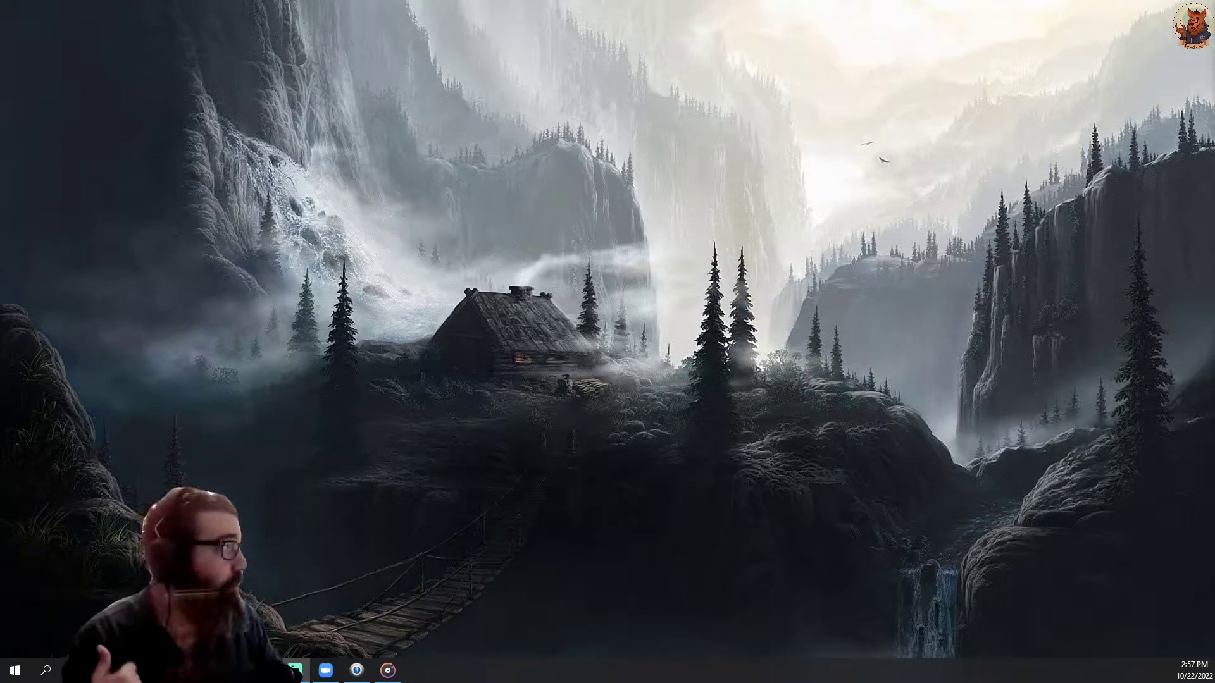
pyautogui.moveTo(1214, 34); pyautogui.dragTo(393, 34)
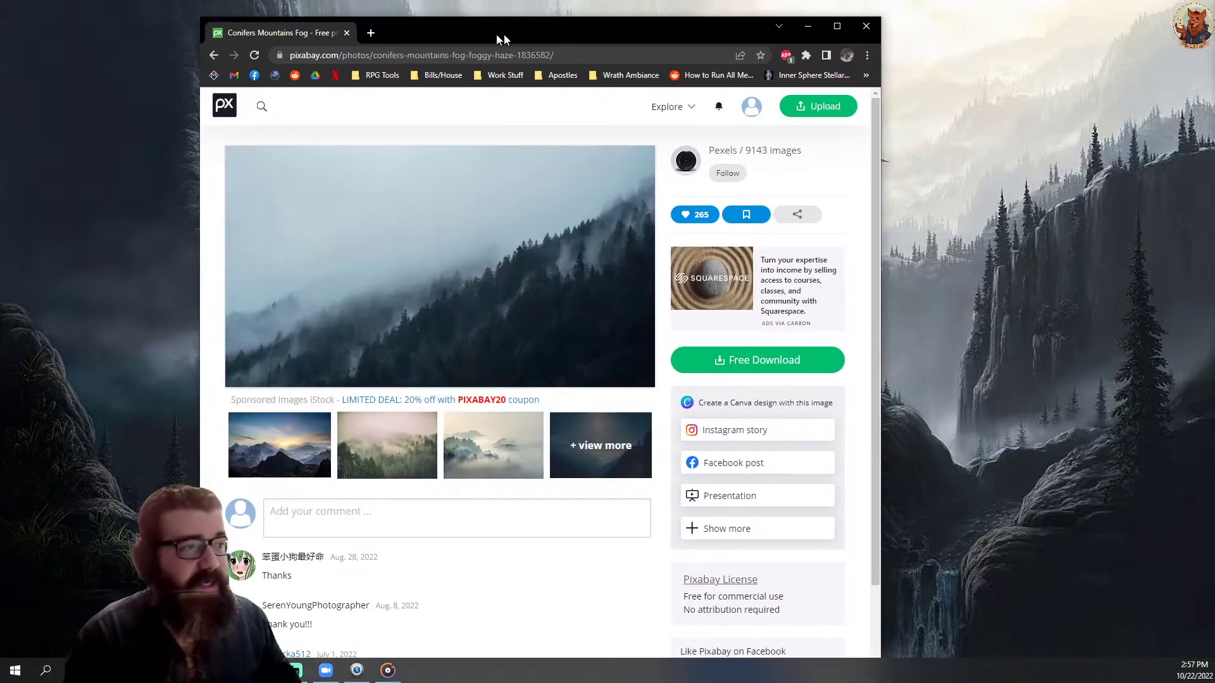
pyautogui.click(839, 27)
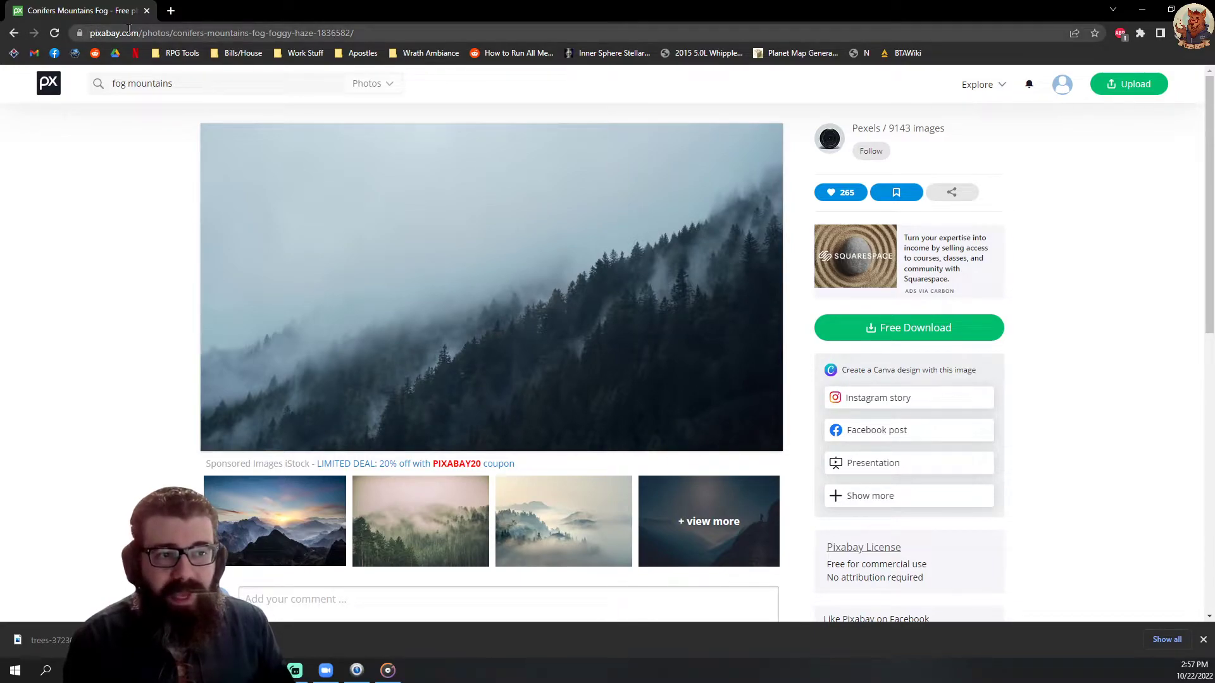
# - Search for royalty free images in a new tab and look through the listed image sites
pyautogui.click(171, 10)
pyautogui.write('ro')
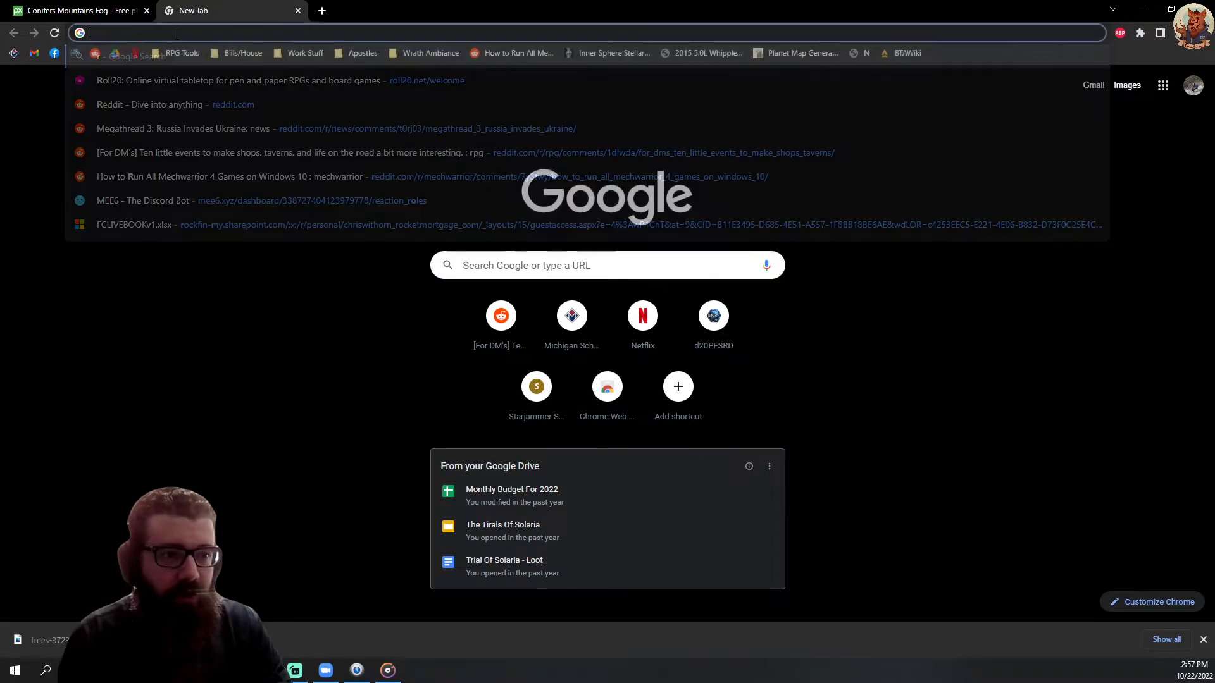
pyautogui.write('yaly')
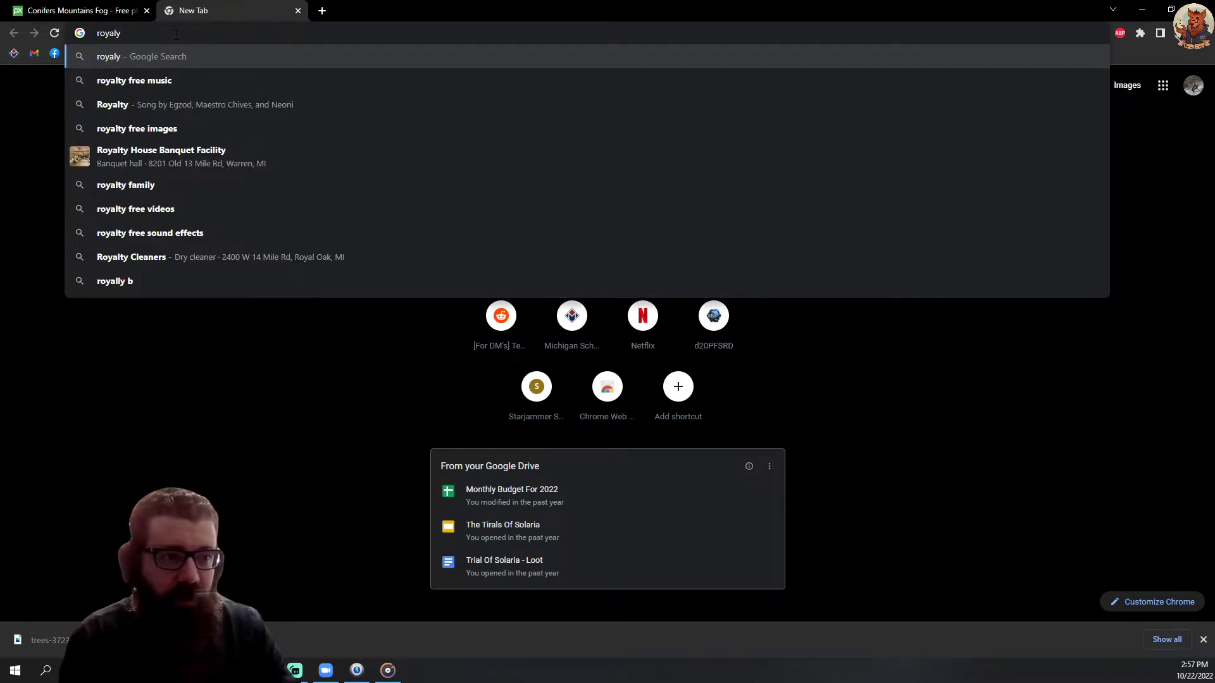
pyautogui.press('Down')
pyautogui.press('Down')
pyautogui.press('Down')
pyautogui.press('Return')
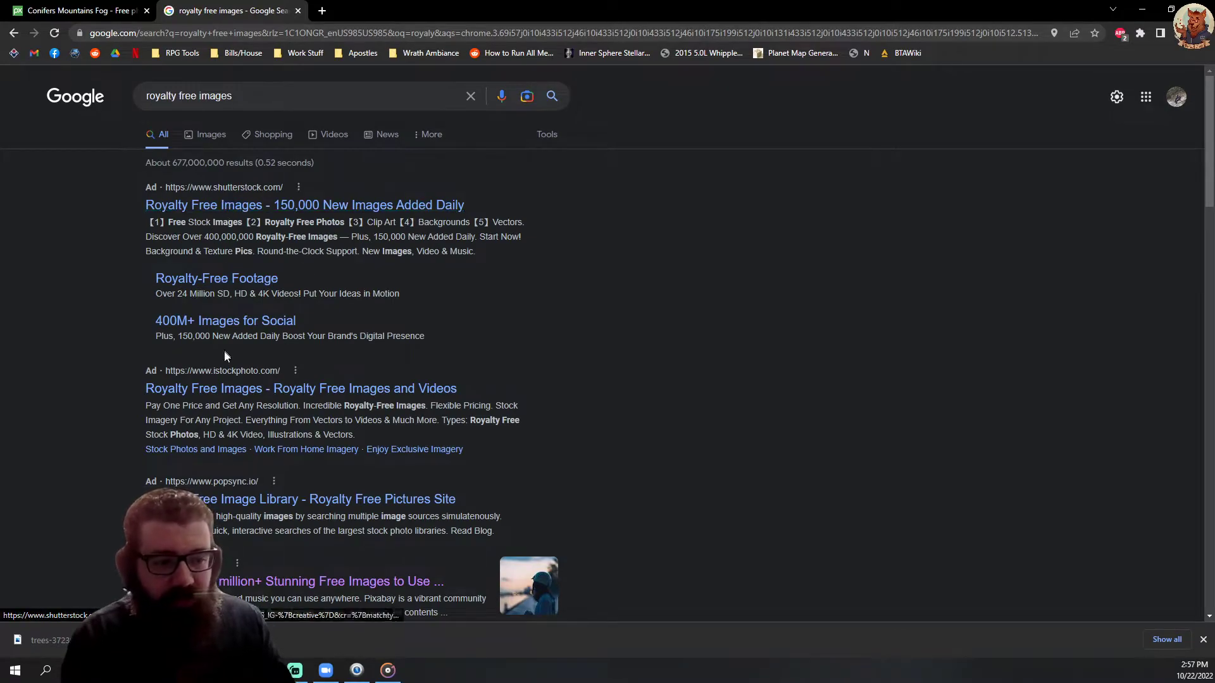
pyautogui.scroll(-1, 242, 428)
pyautogui.scroll(-2, 242, 428)
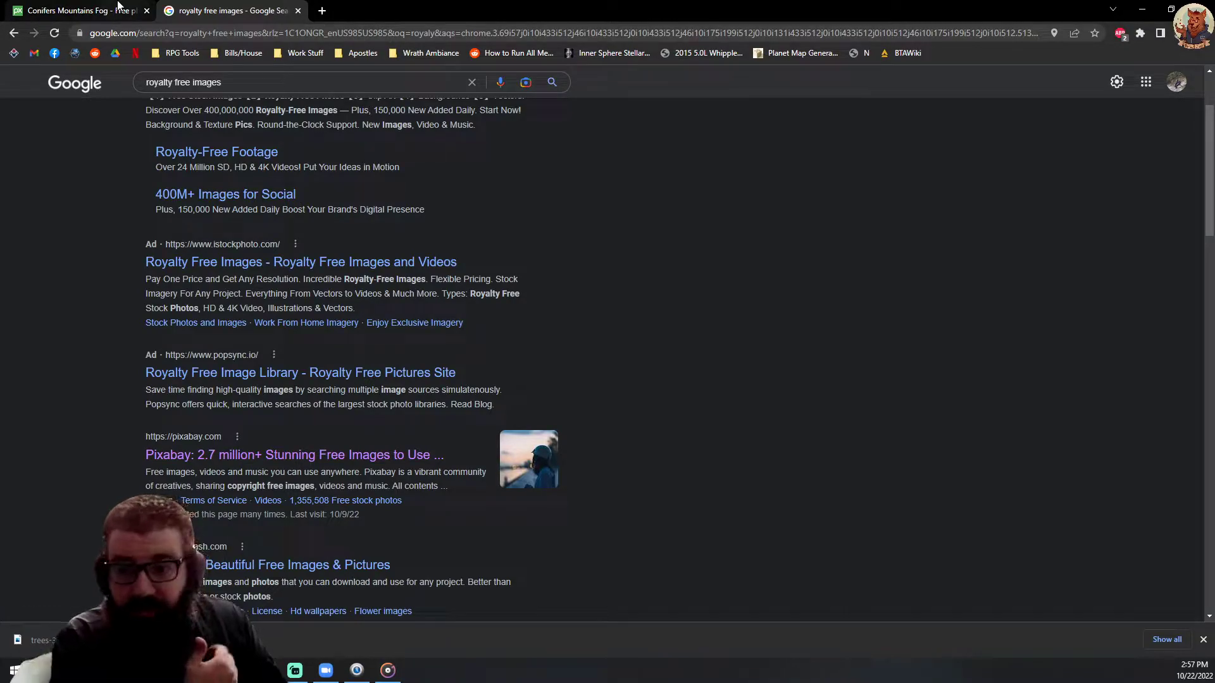
# - Return to the Pixabay photo page and examine the media types available for searching
pyautogui.click(79, 10)
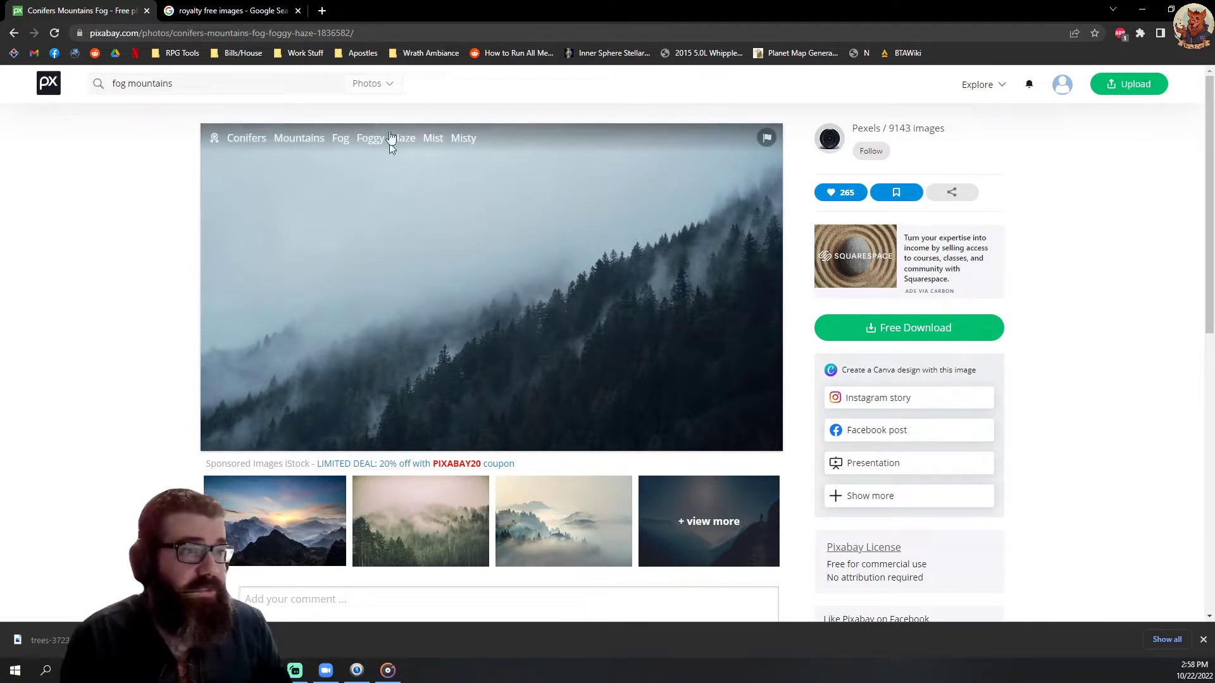
pyautogui.click(368, 84)
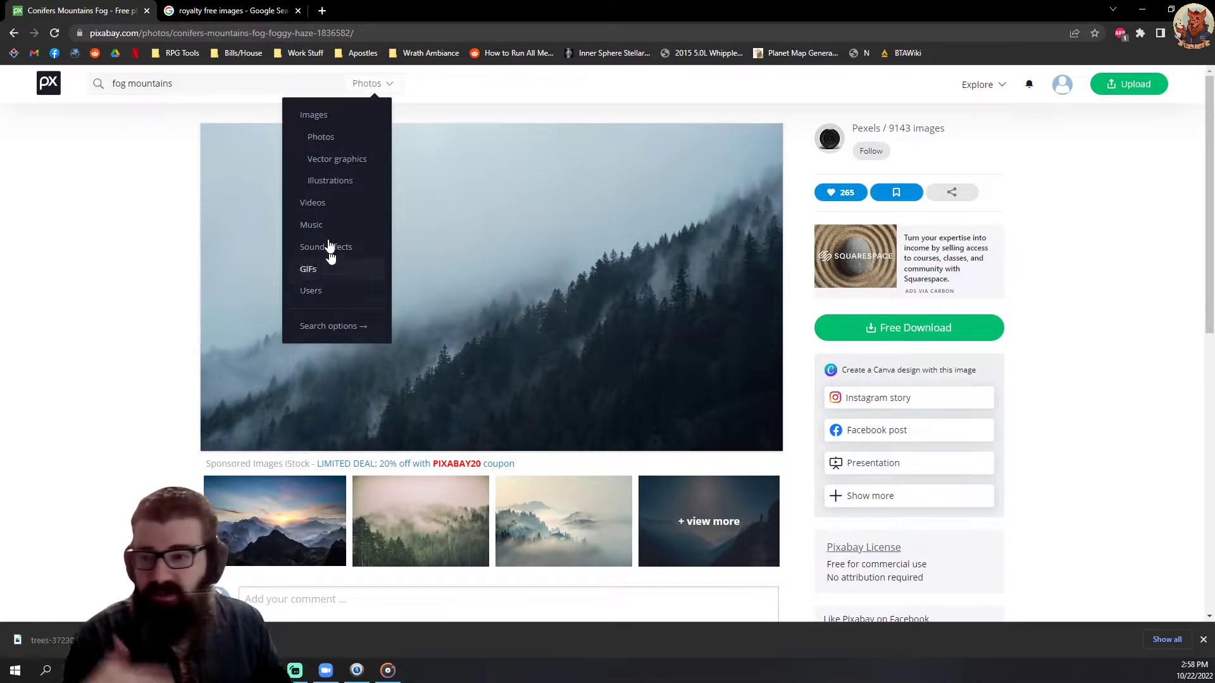
pyautogui.click(380, 87)
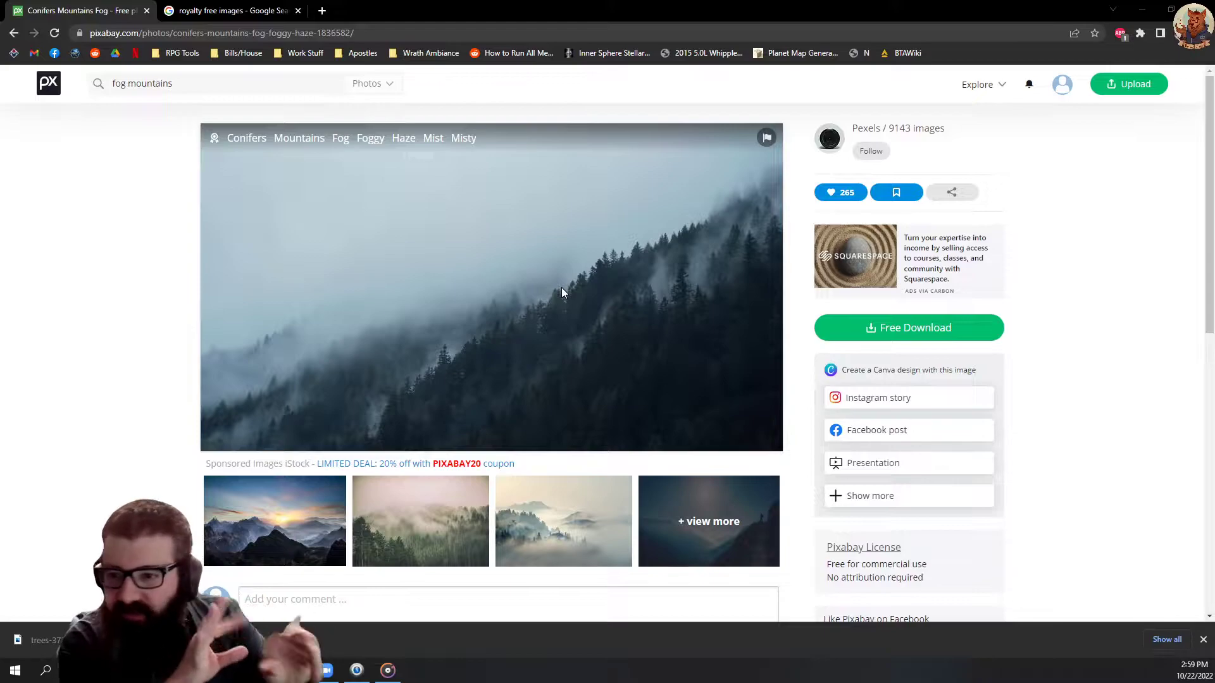
# - Download the foggy conifers photo at 1920×1080, save it as conifers-1836582_1920 in Random Images For Der Wolf, and close the royalty free images tab
pyautogui.click(909, 330)
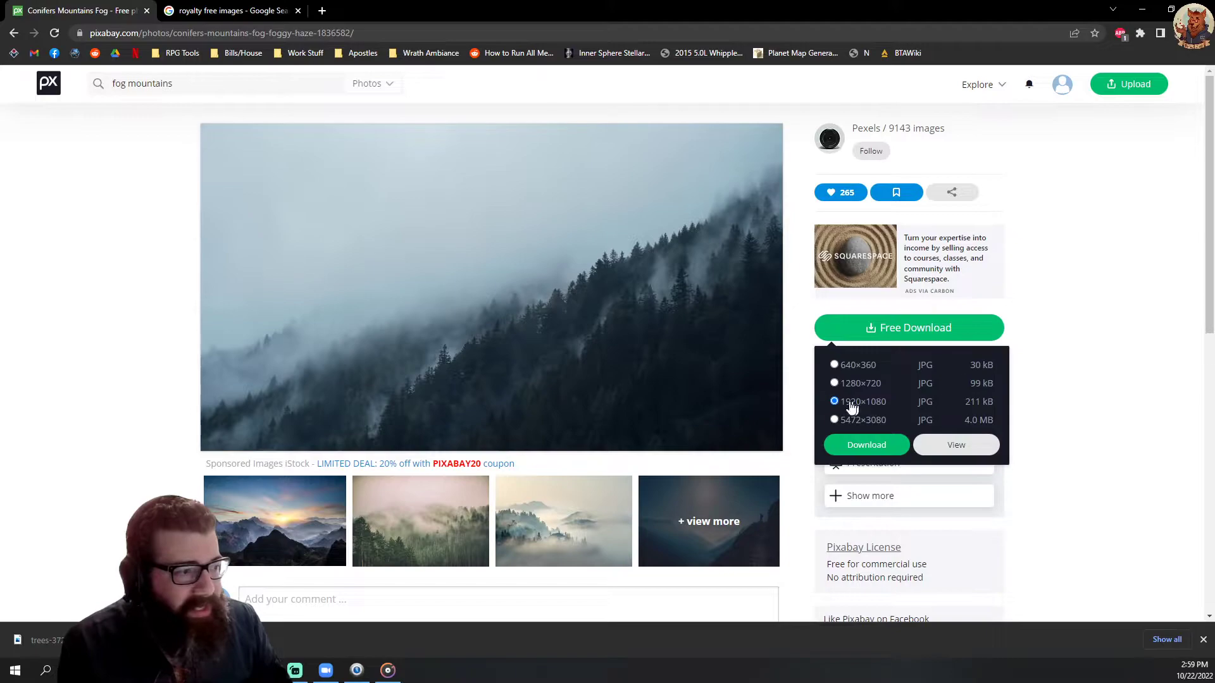
pyautogui.click(871, 445)
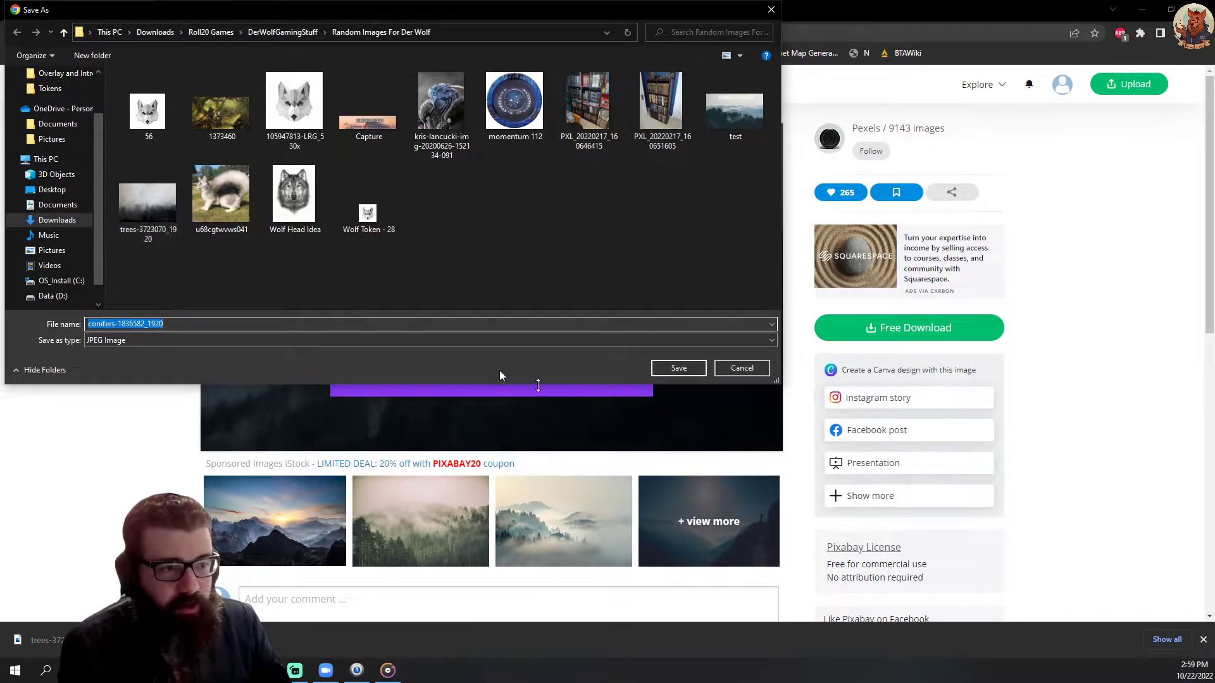
pyautogui.click(682, 369)
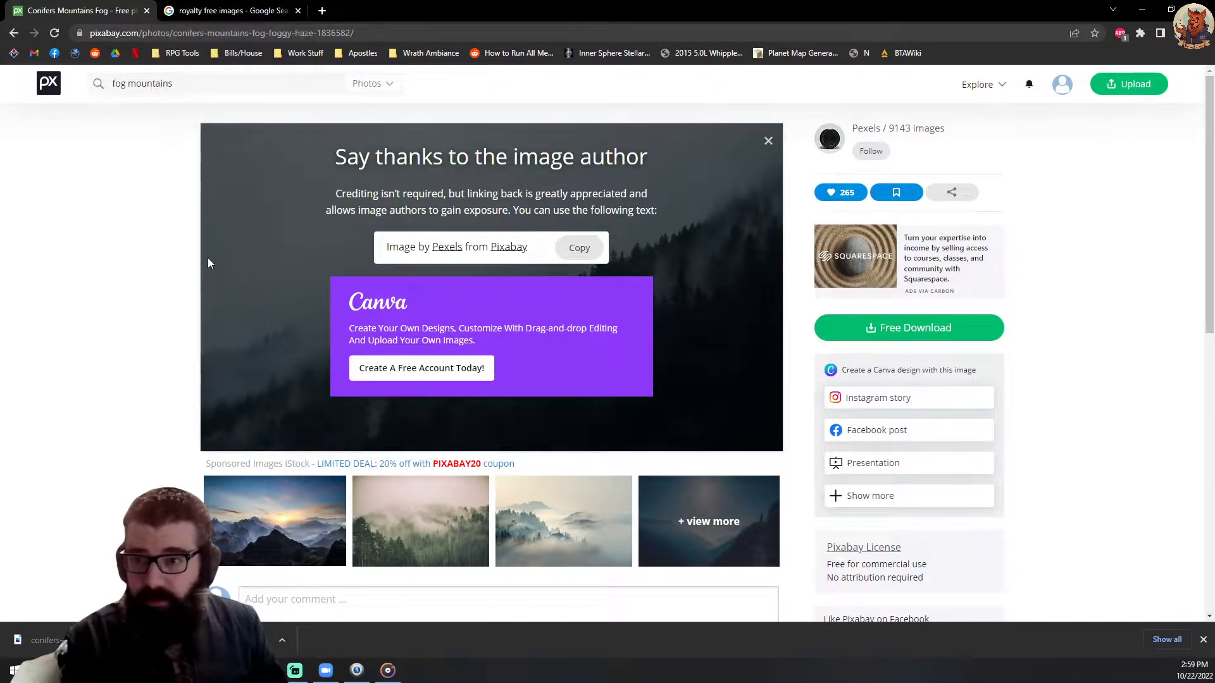
pyautogui.click(298, 11)
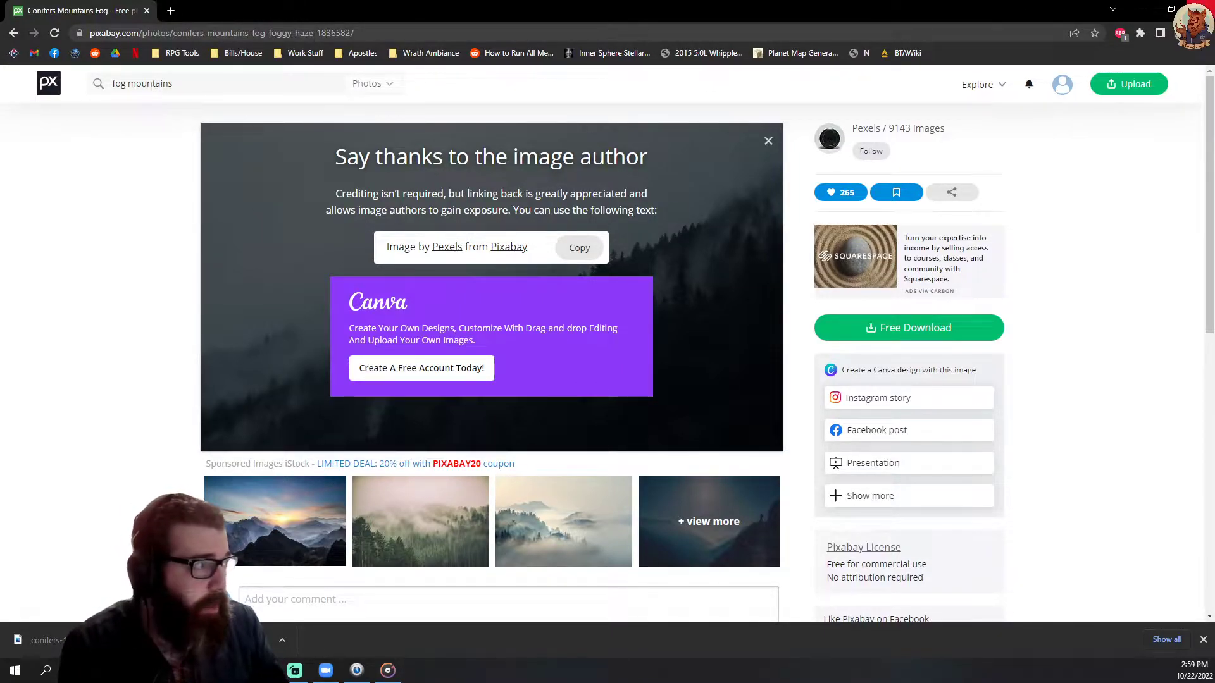
# - Switch to GIMP and open the downloaded conifers-1836582_1920 photo in it from File Explorer
pyautogui.click(1142, 9)
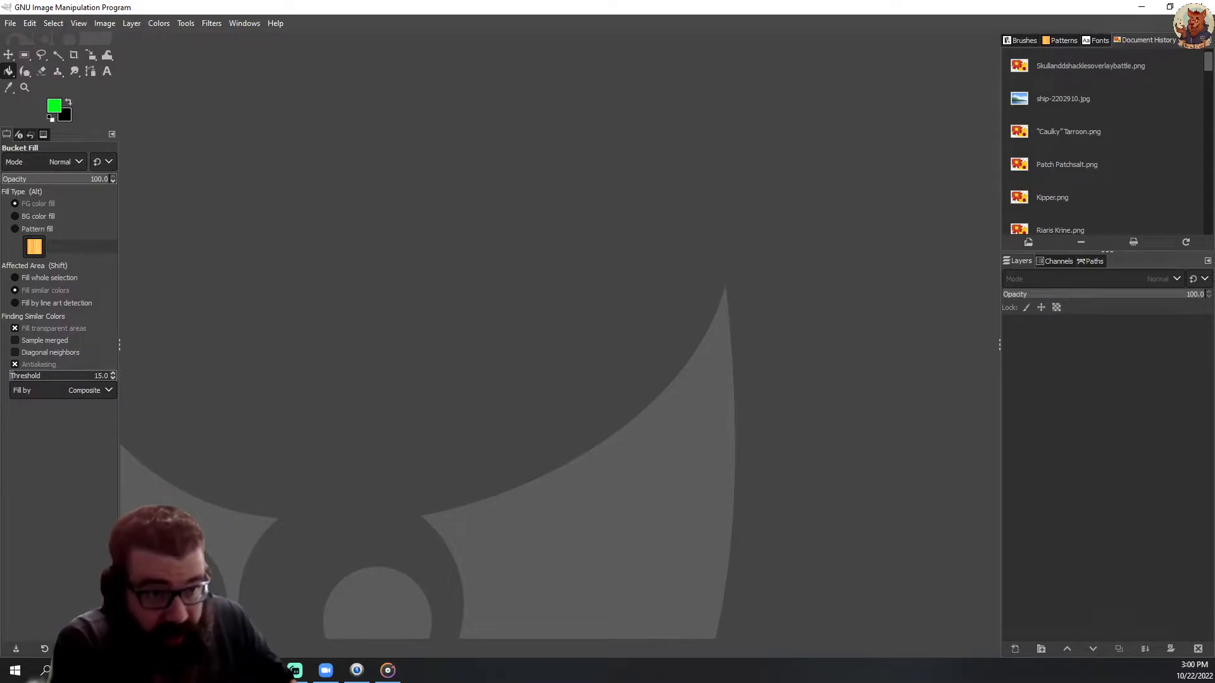
pyautogui.press('super+e')
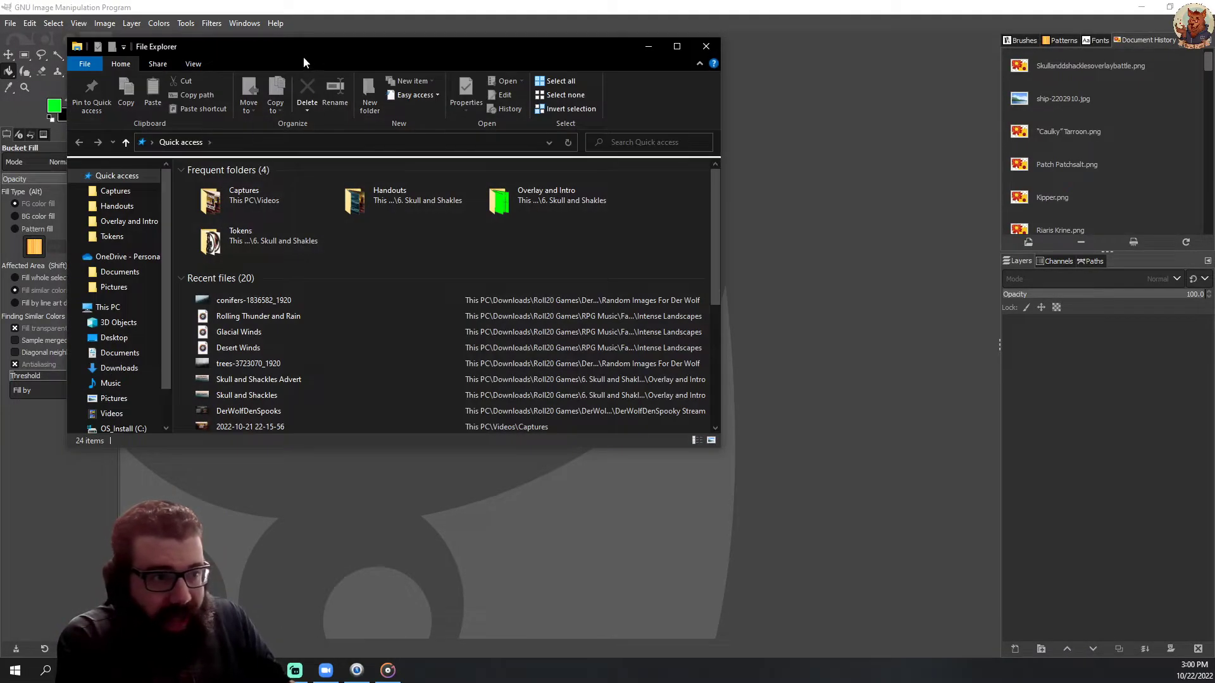
pyautogui.moveTo(305, 56); pyautogui.dragTo(337, 110)
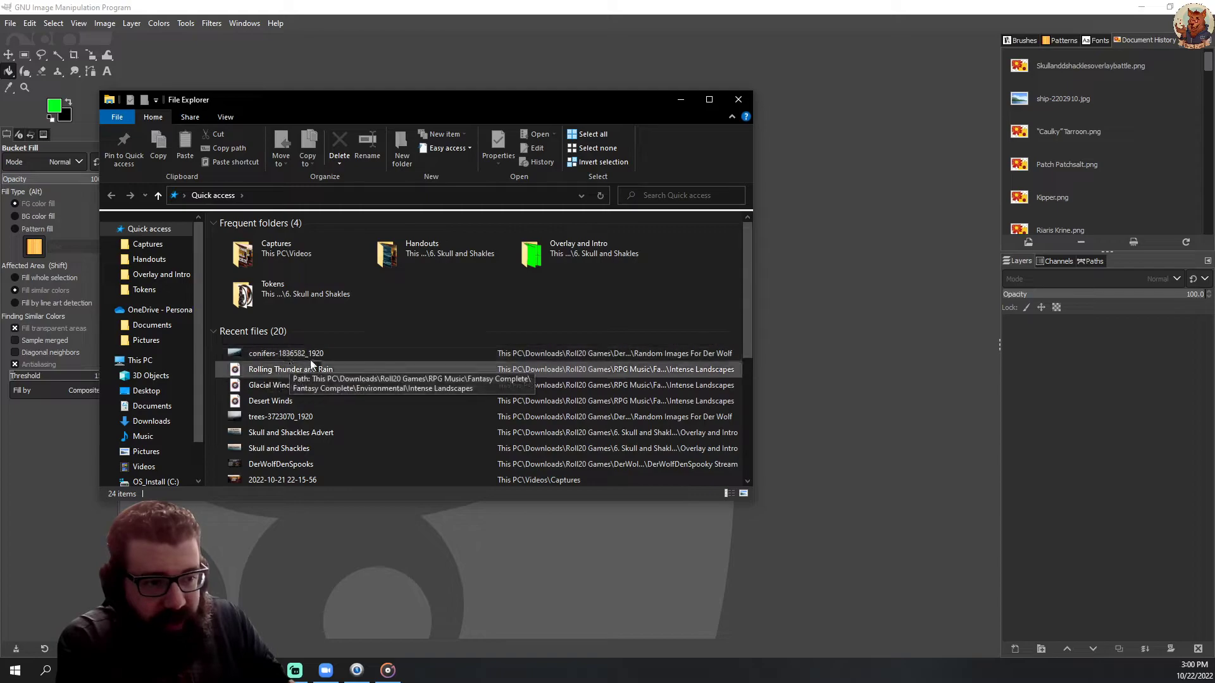
pyautogui.moveTo(420, 105); pyautogui.dragTo(1214, 108)
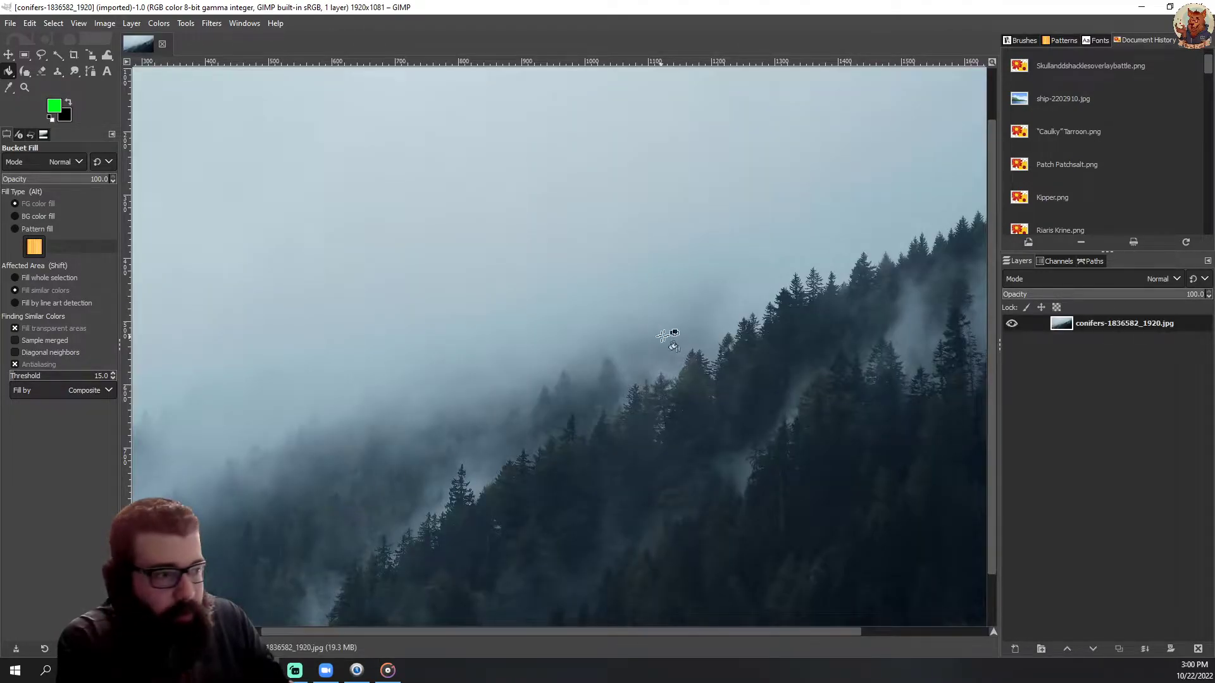
pyautogui.scroll(-2, 652, 316)
pyautogui.scroll(-2, 651, 310)
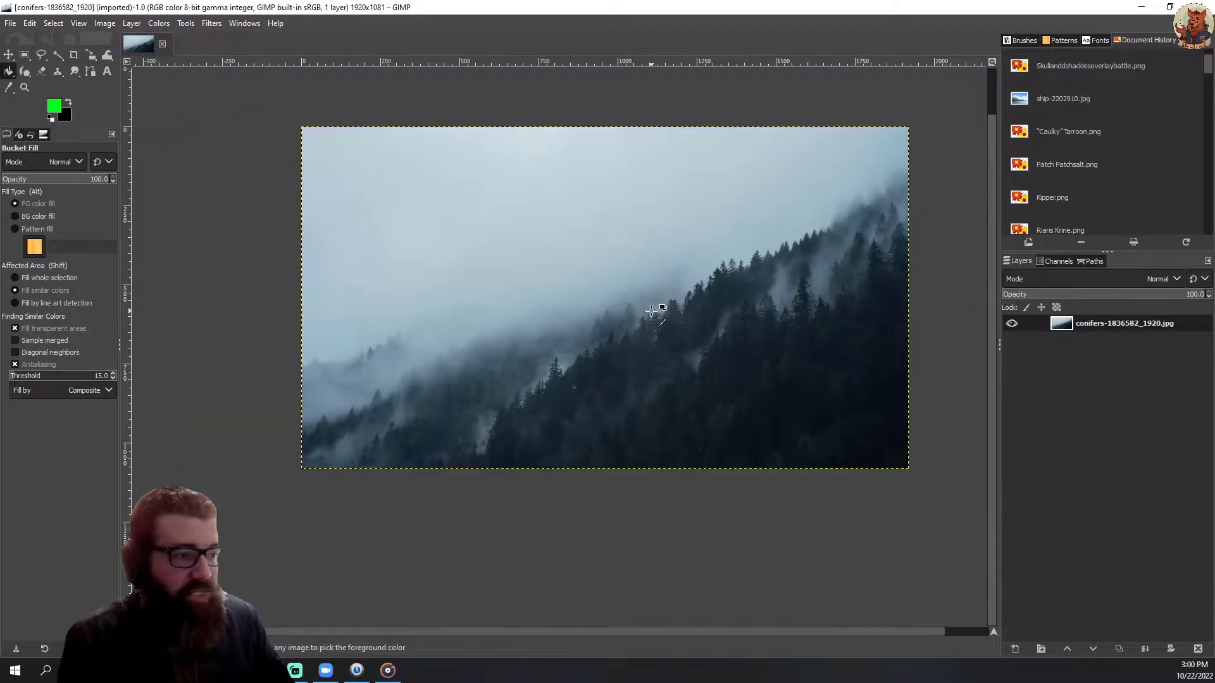
pyautogui.scroll(1, 603, 236)
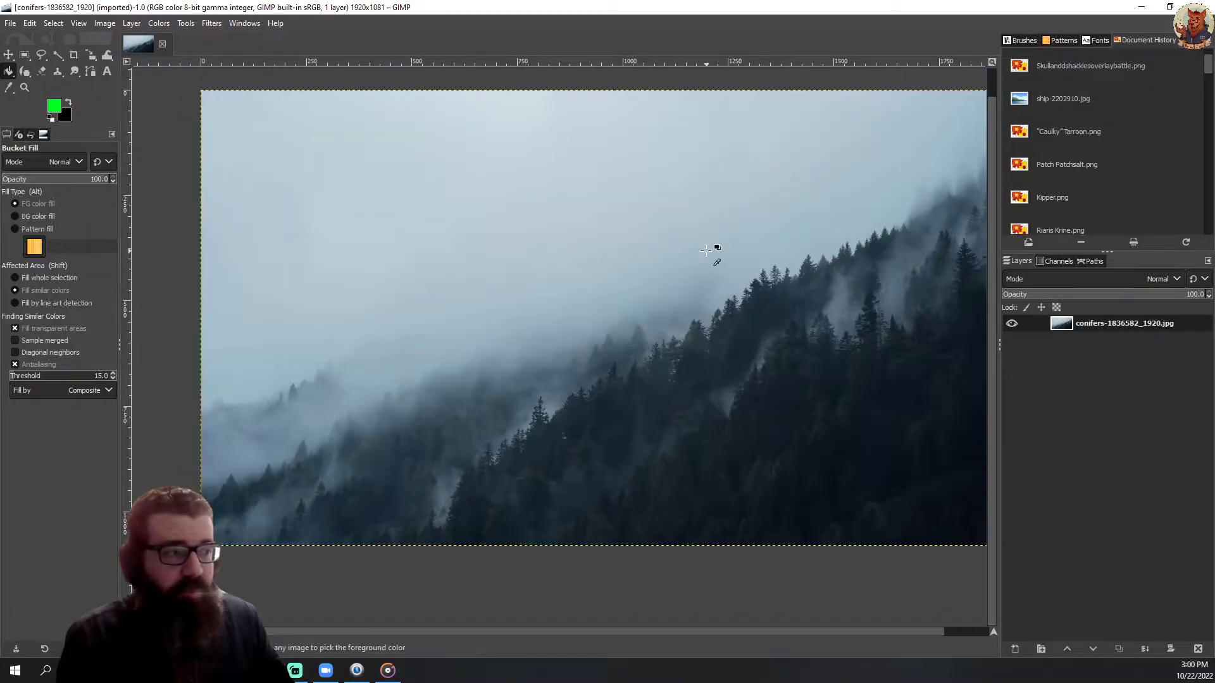
pyautogui.scroll(-1, 716, 250)
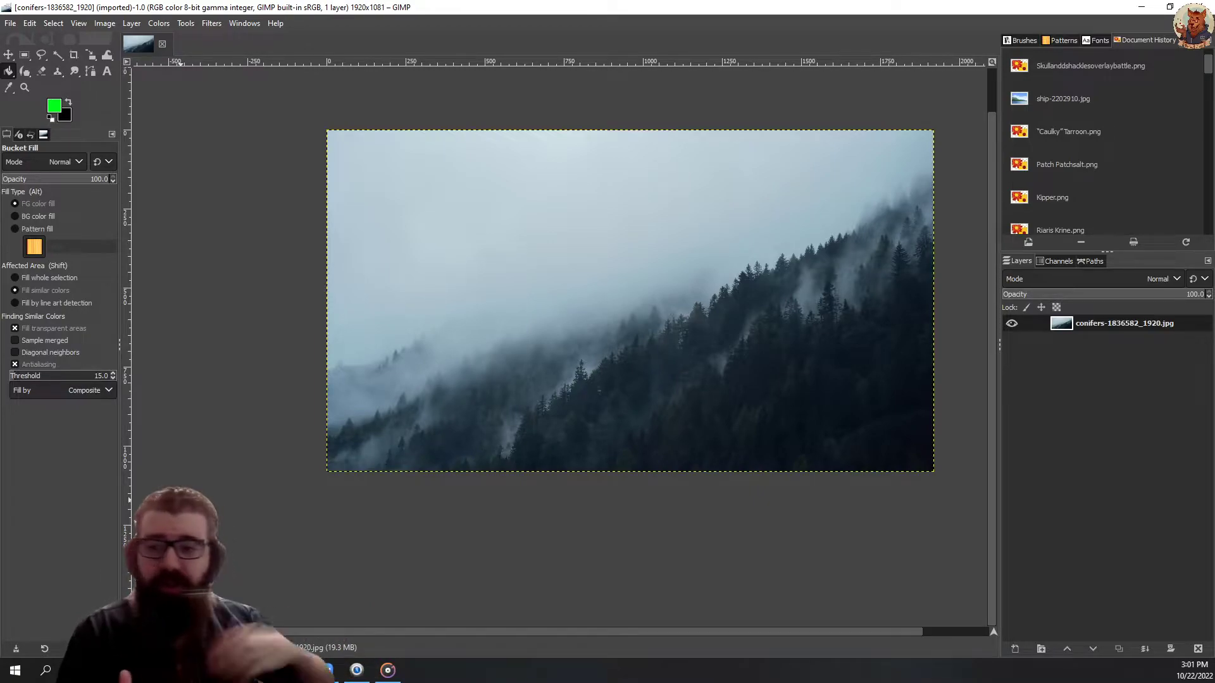
pyautogui.click(11, 23)
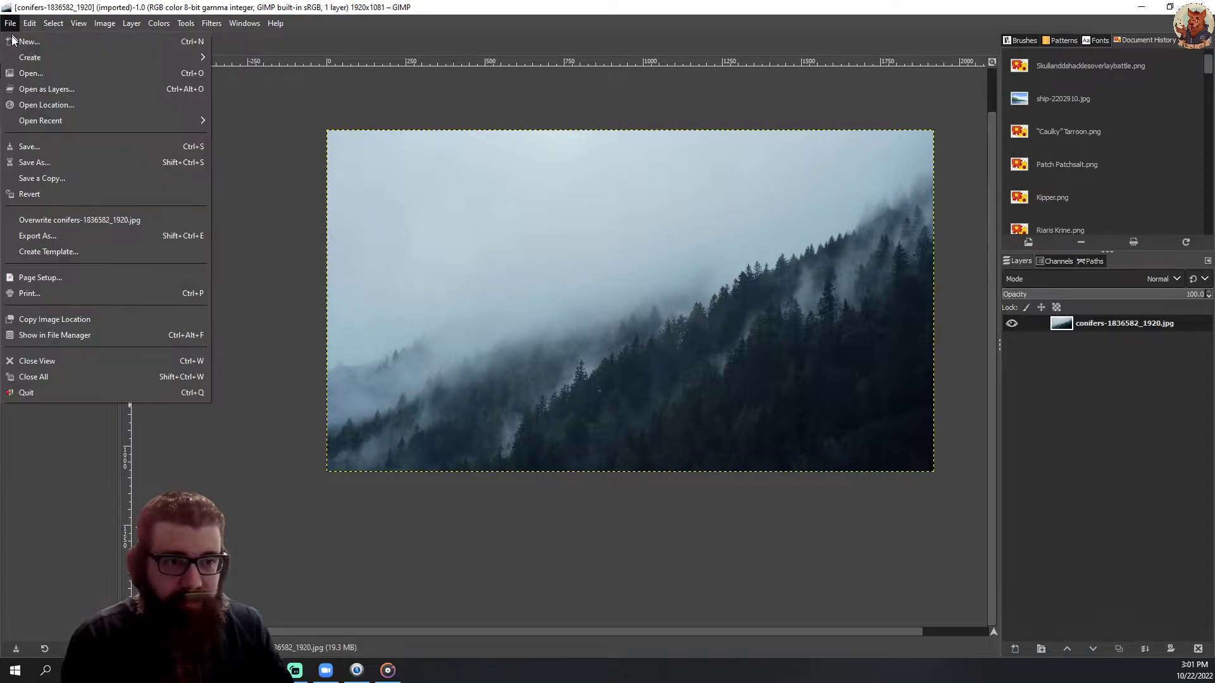
pyautogui.click(87, 74)
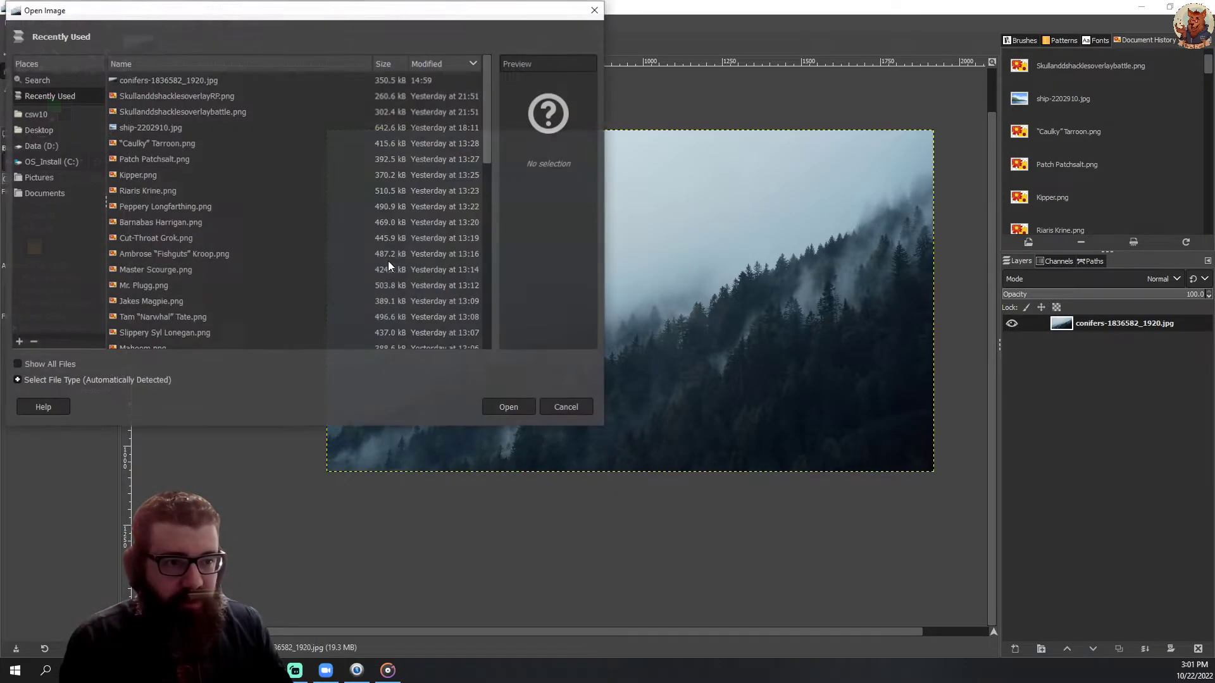
pyautogui.click(35, 79)
pyautogui.click(54, 93)
pyautogui.scroll(-5, 290, 144)
pyautogui.scroll(5, 290, 143)
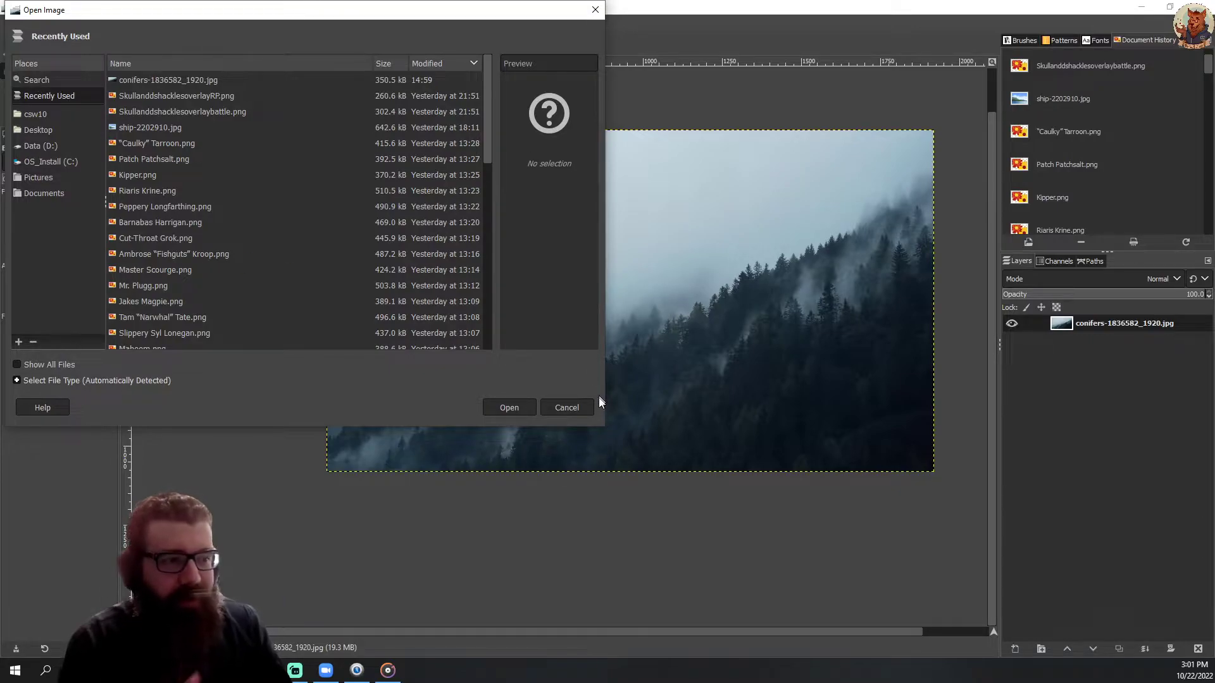
pyautogui.click(575, 409)
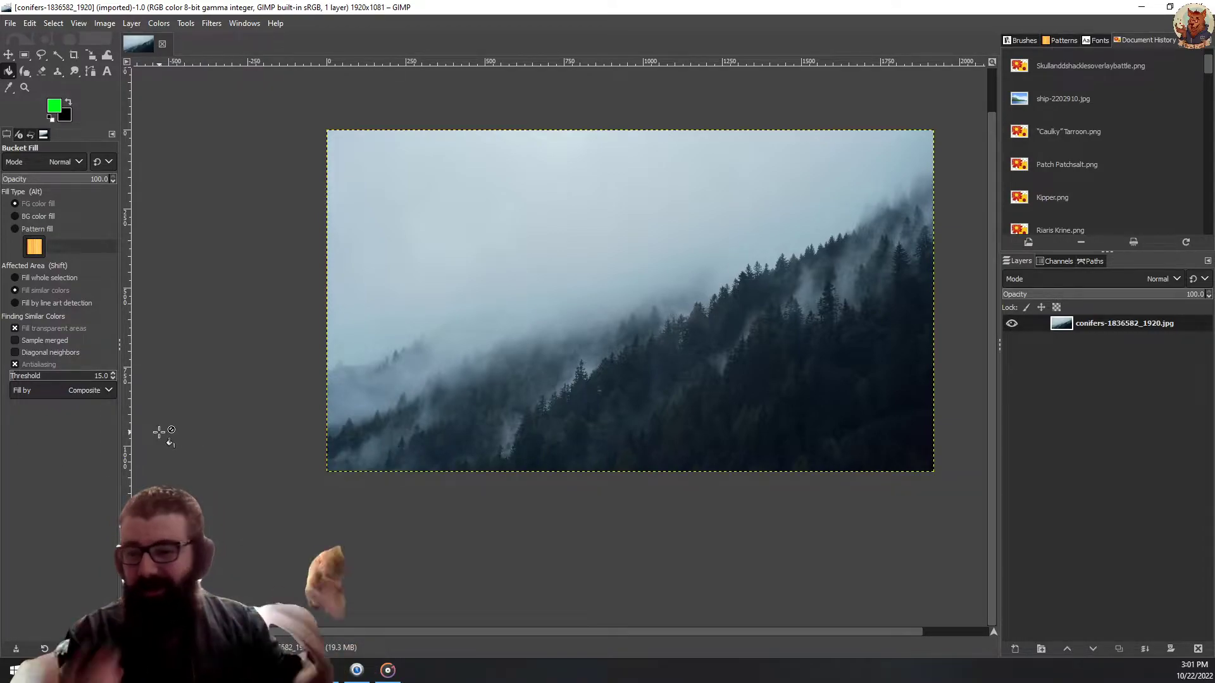
# - Create a transparent 1920×1081 layer named Player Windows with Union composite mode and 98% opacity
pyautogui.scroll(2, 708, 275)
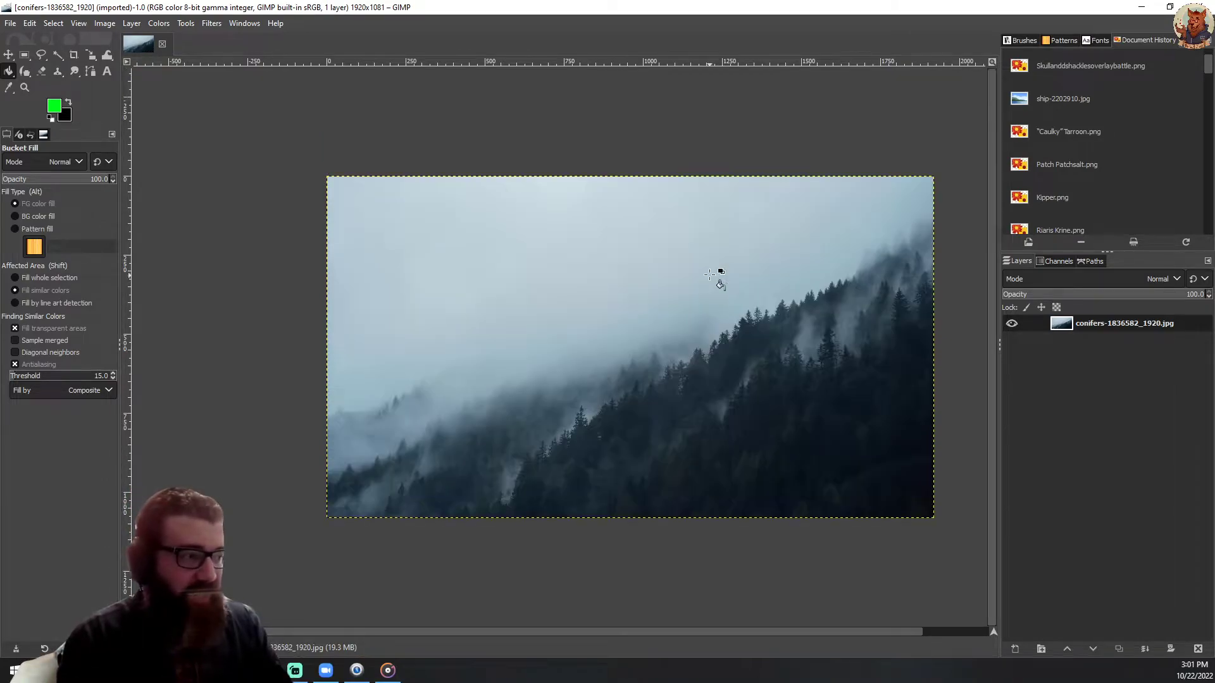
pyautogui.hscroll(2, 631, 634)
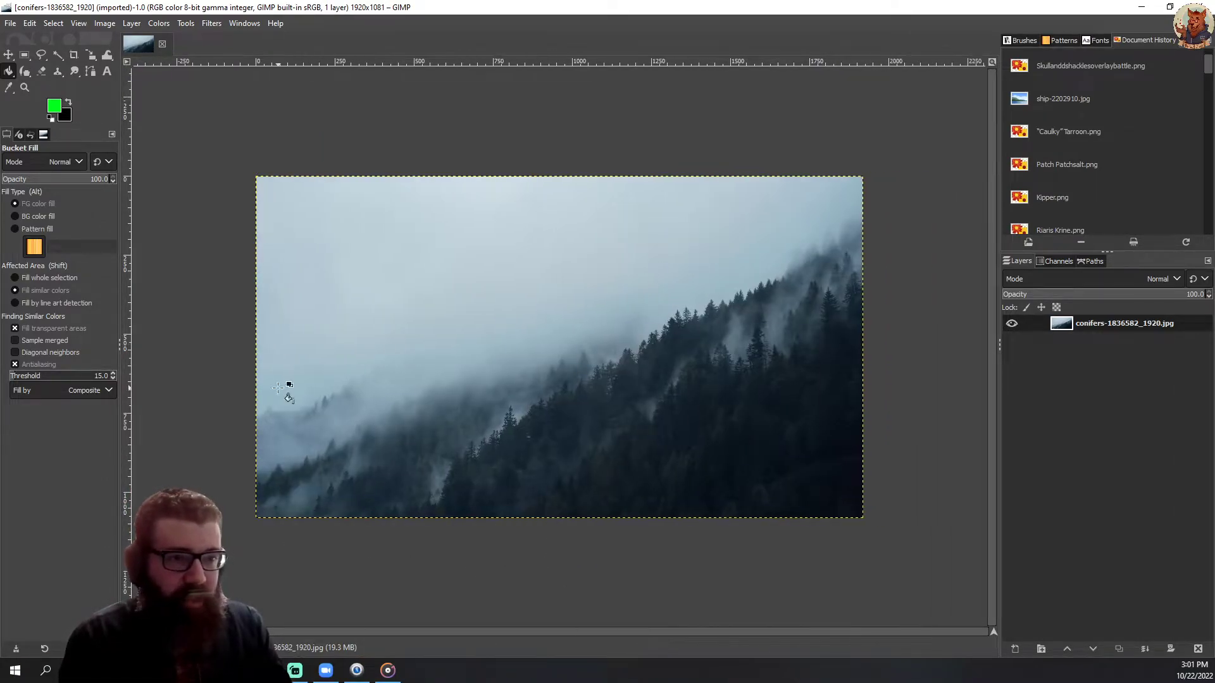
pyautogui.click(25, 55)
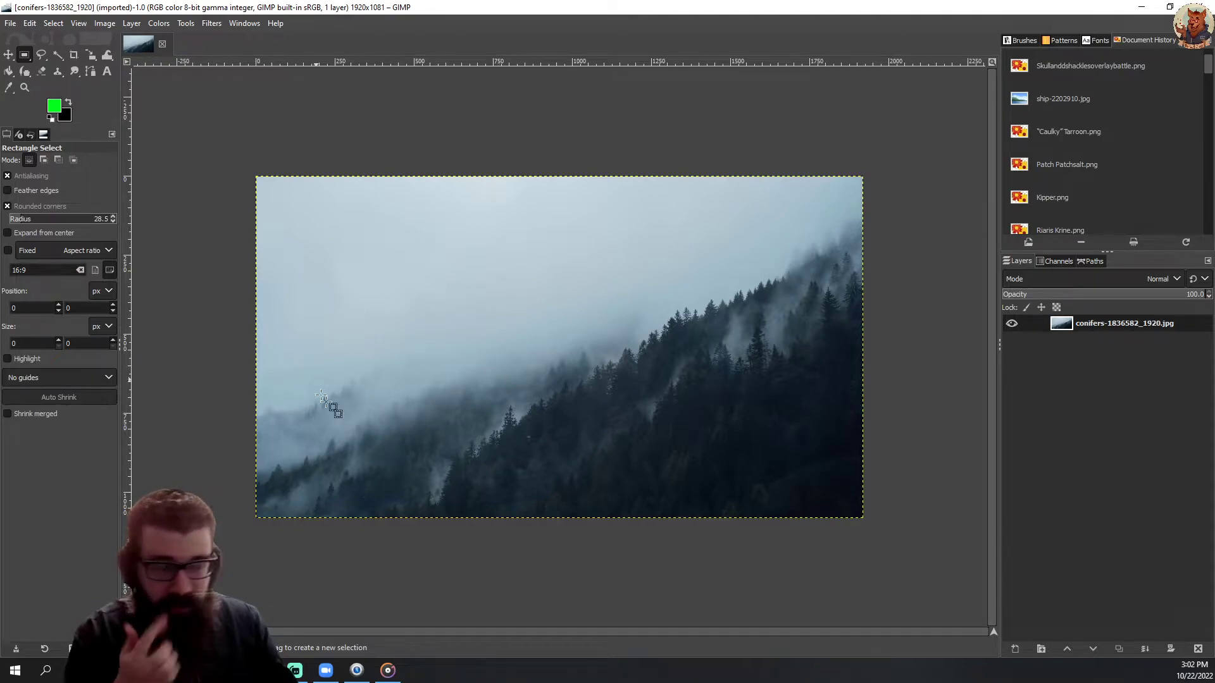
pyautogui.click(1016, 649)
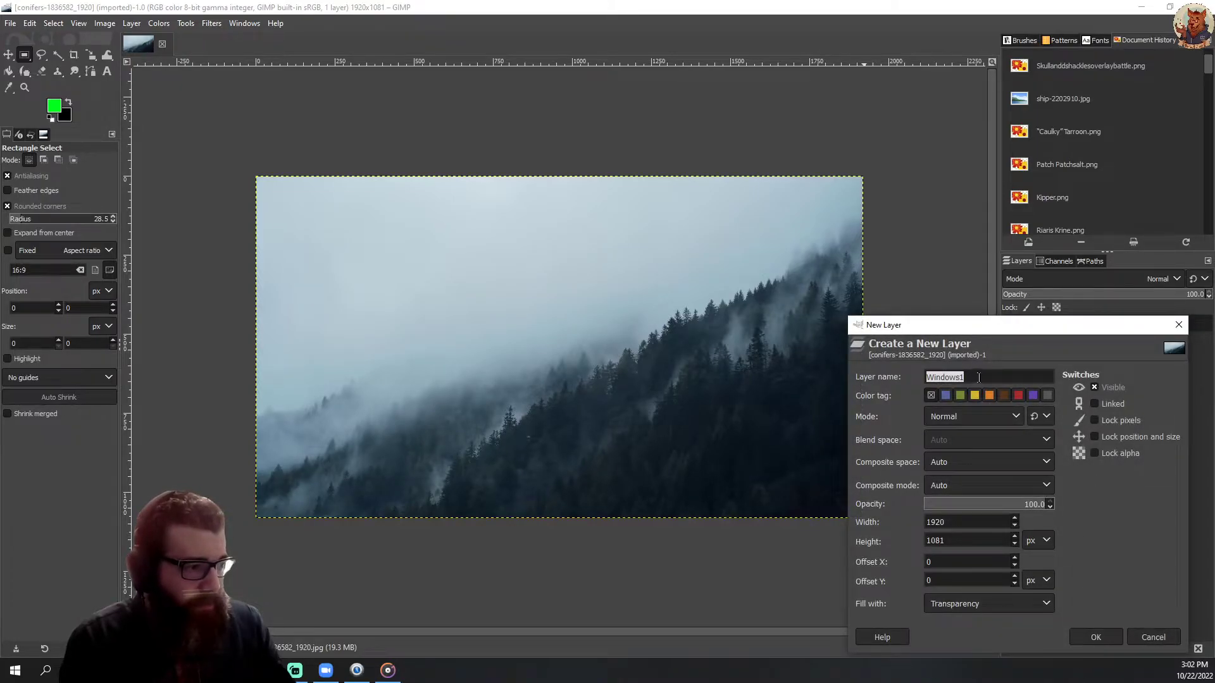
pyautogui.write('Player Win')
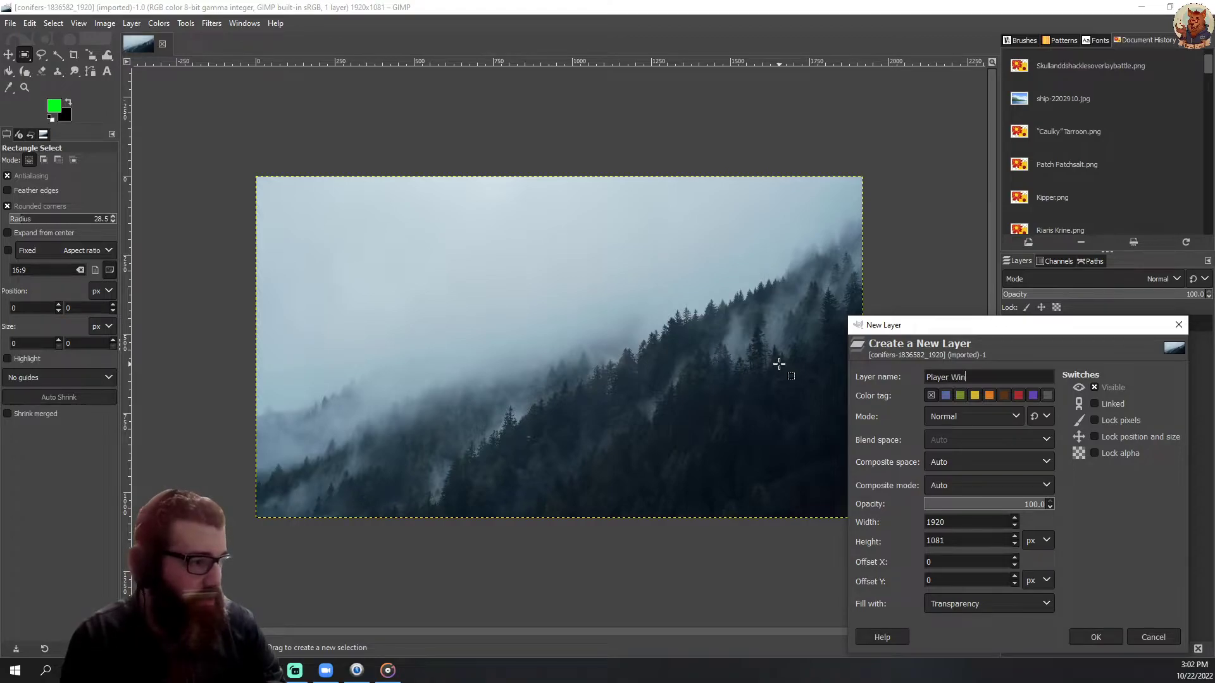
pyautogui.write('do')
pyautogui.press('BackSpace')
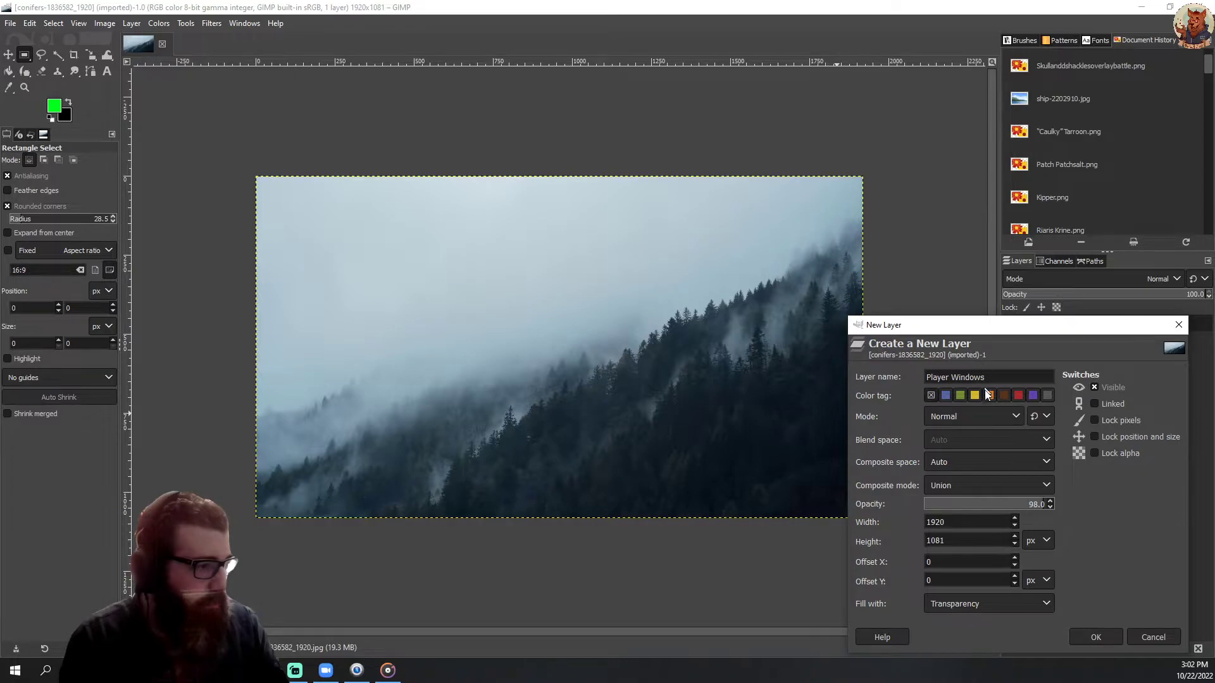
pyautogui.click(1097, 637)
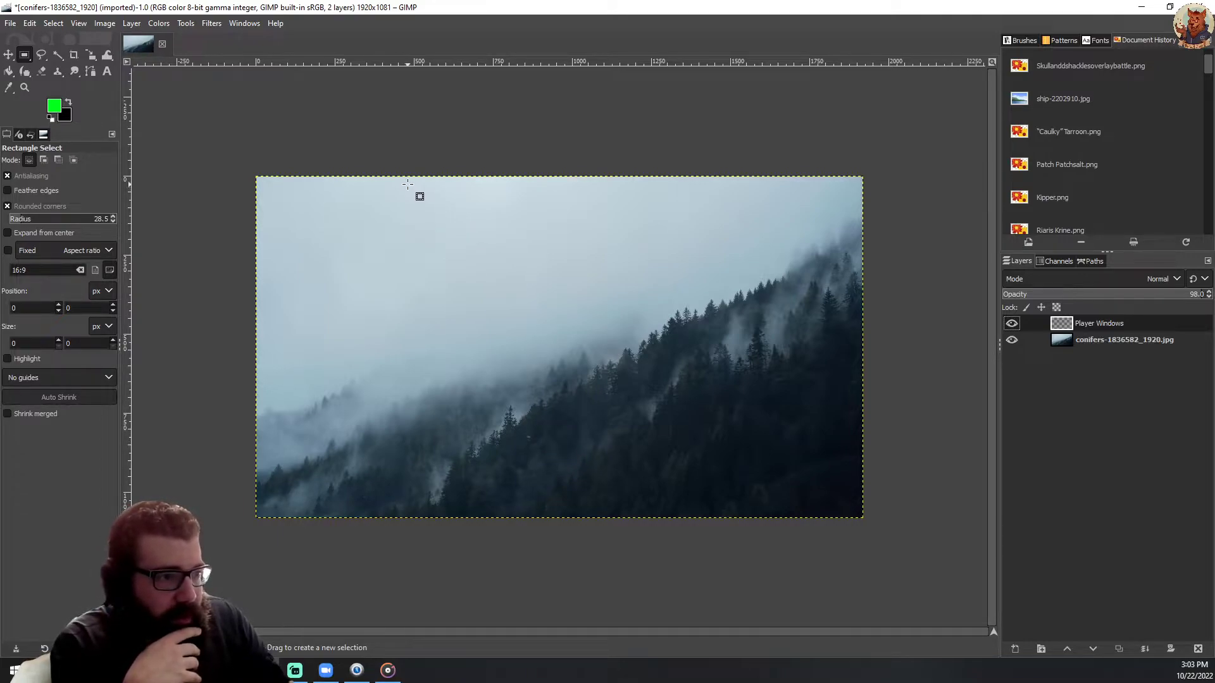
# - Select a rounded rectangle about 1022 × 1052 px in the middle of the image, spanning nearly its full height
pyautogui.moveTo(405, 181); pyautogui.dragTo(721, 511)
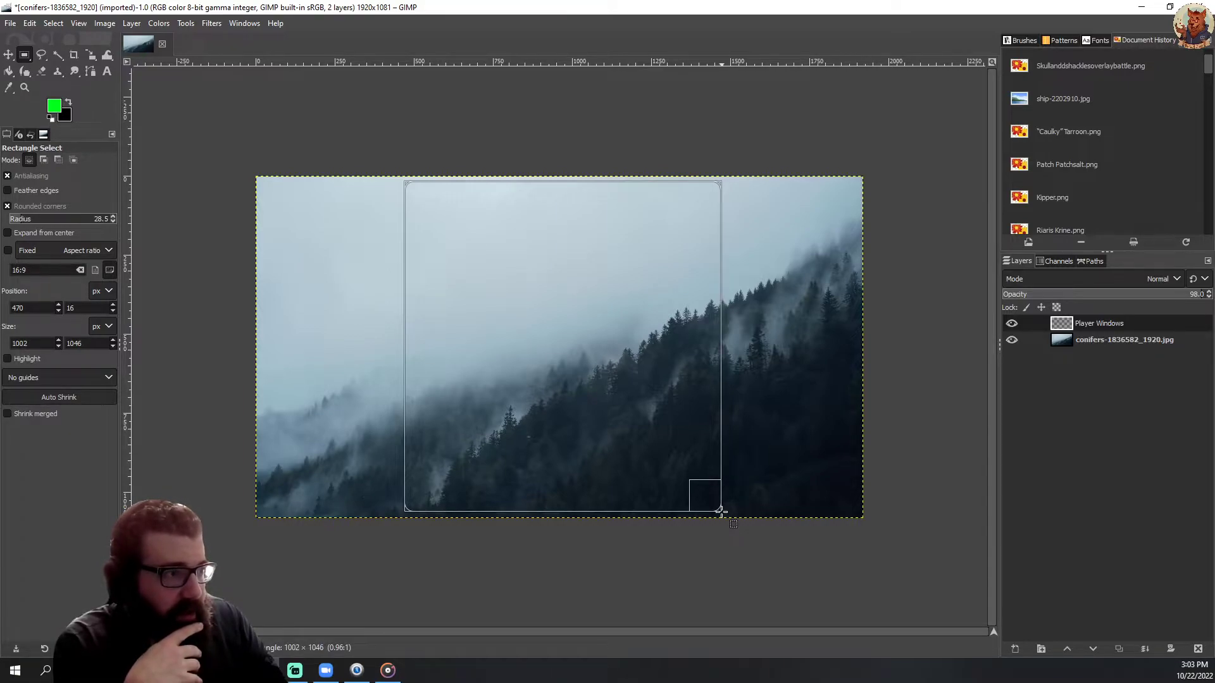
pyautogui.moveTo(721, 511); pyautogui.dragTo(724, 511)
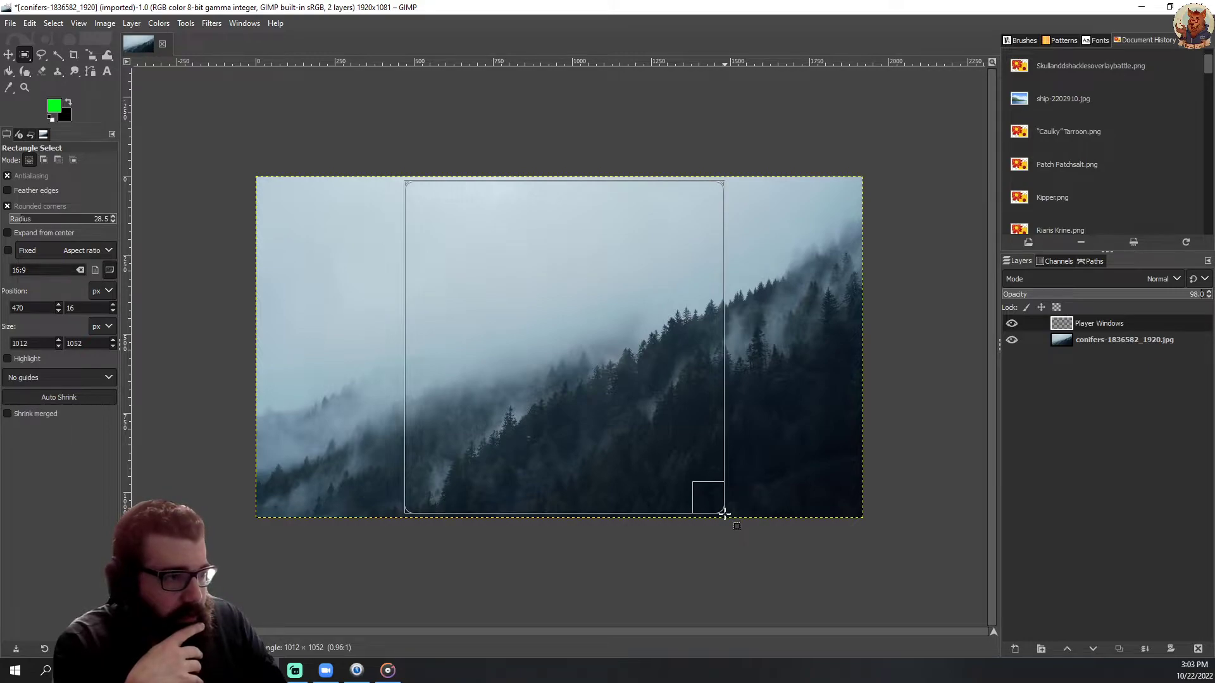
pyautogui.moveTo(725, 514); pyautogui.dragTo(724, 514)
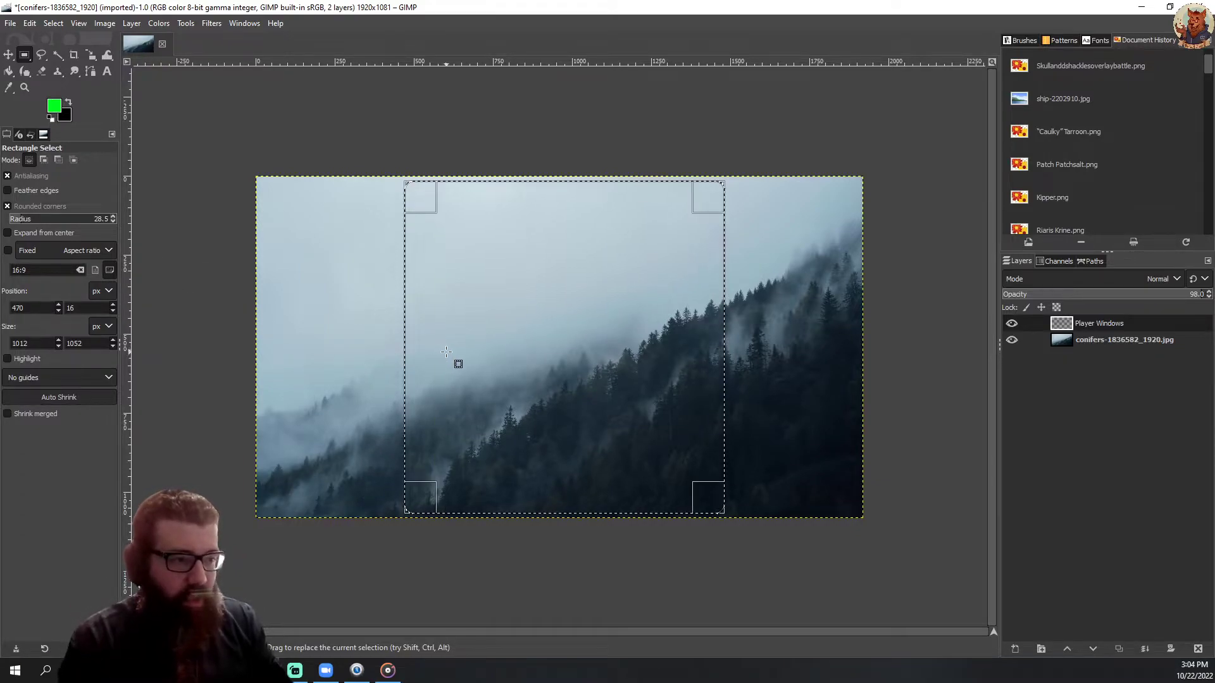
pyautogui.moveTo(419, 352); pyautogui.dragTo(419, 352)
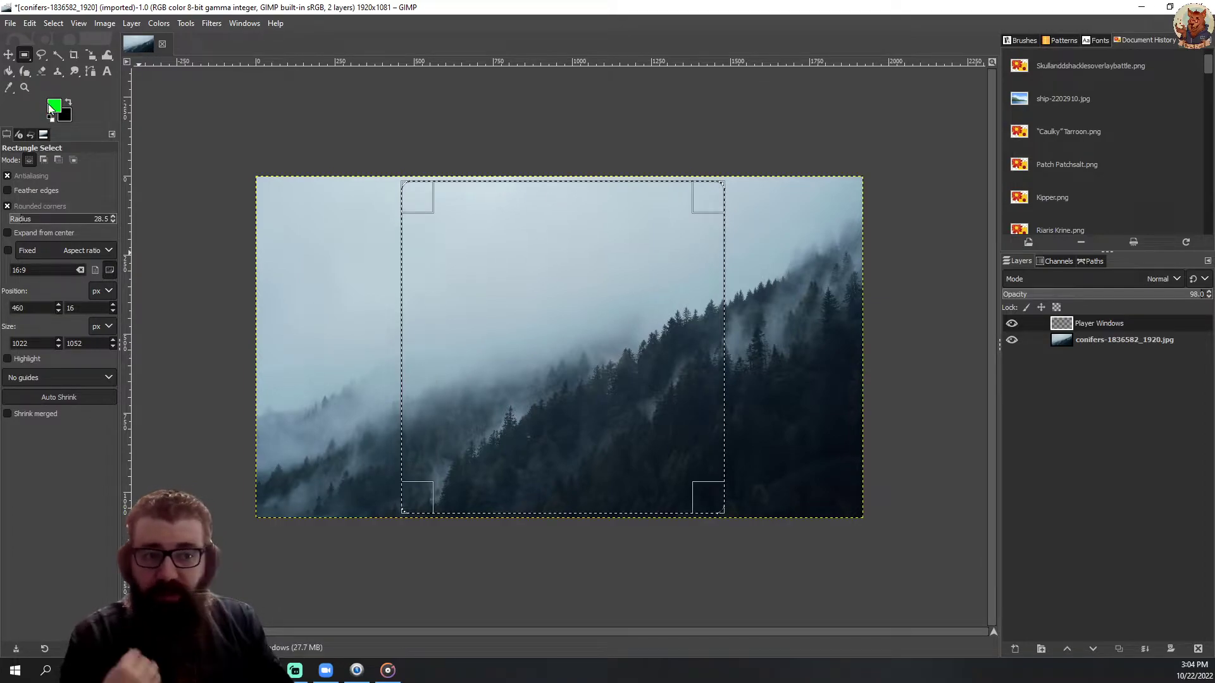
# - Fill the selected central rectangle with the green foreground color 00ff1e using Bucket Fill
pyautogui.click(8, 71)
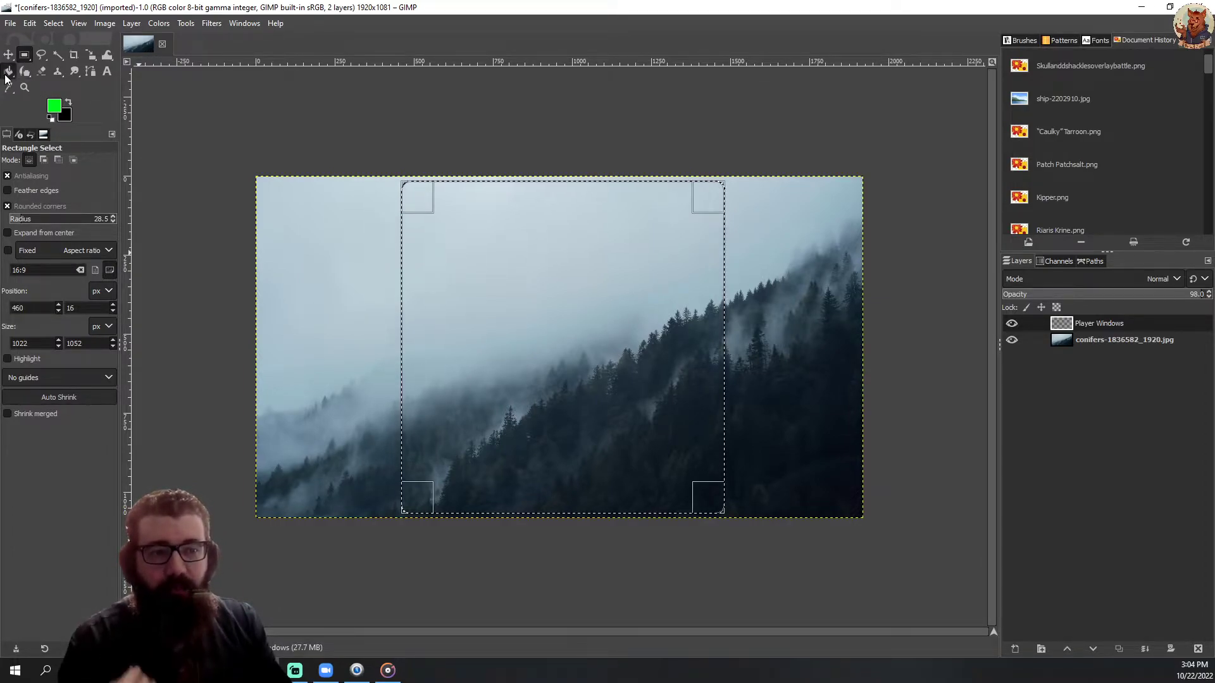
pyautogui.click(54, 111)
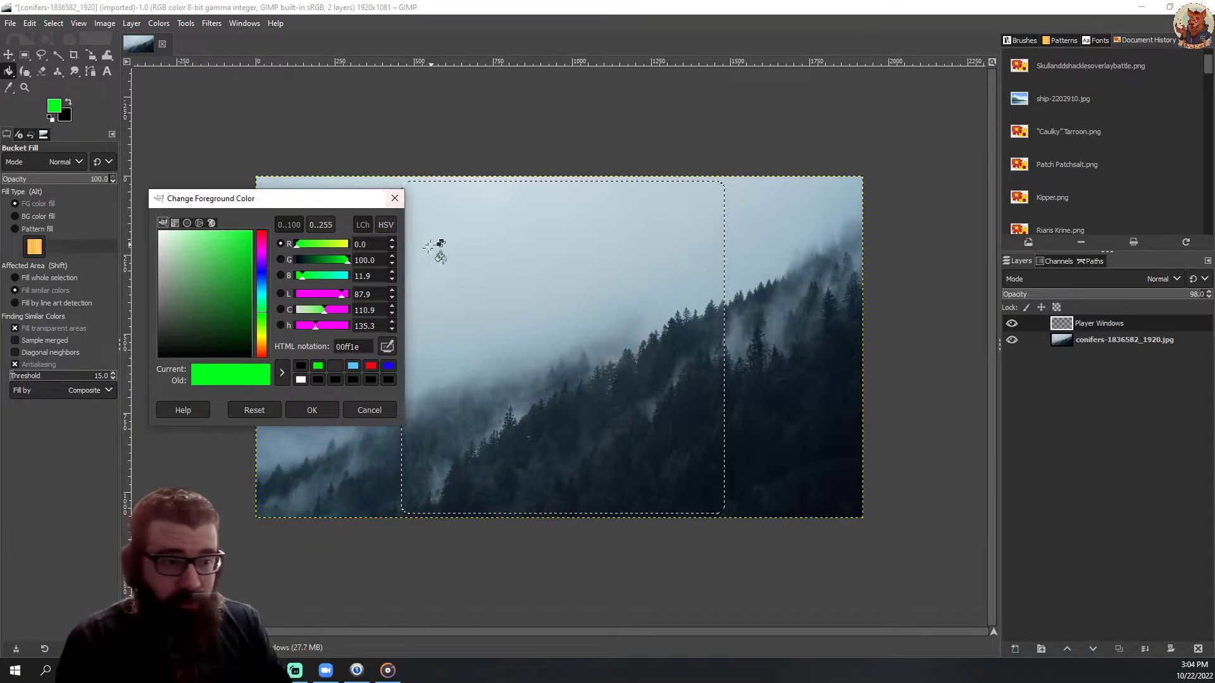
pyautogui.click(311, 409)
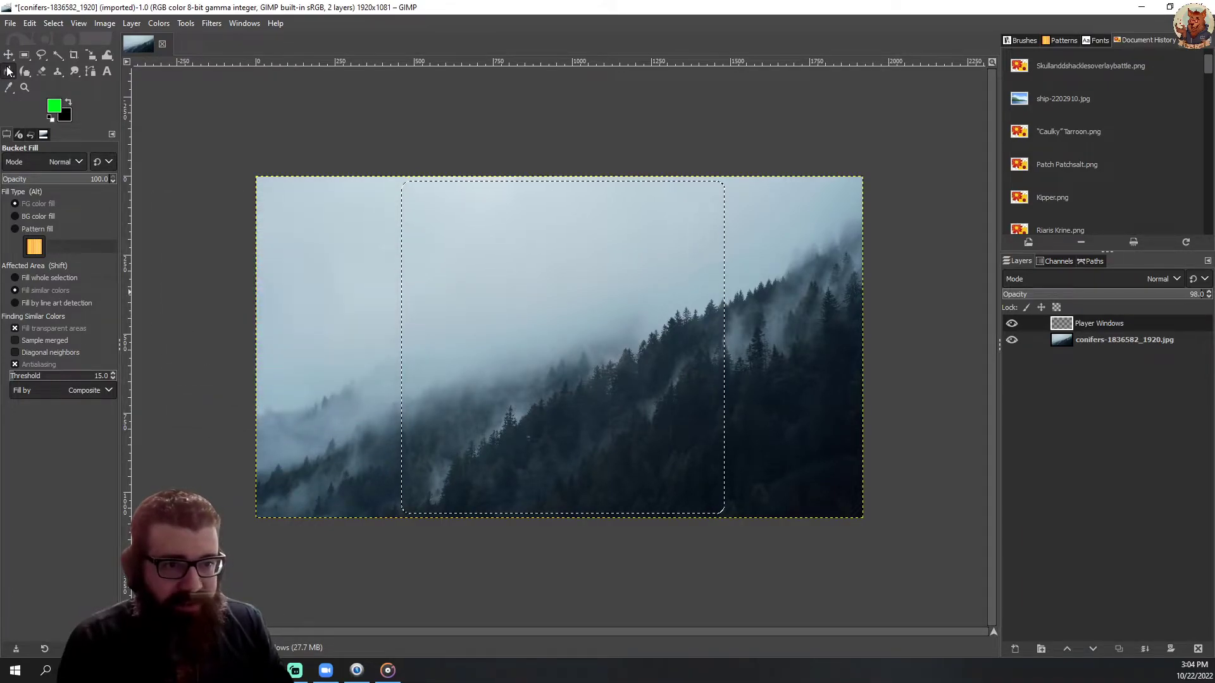
pyautogui.click(551, 328)
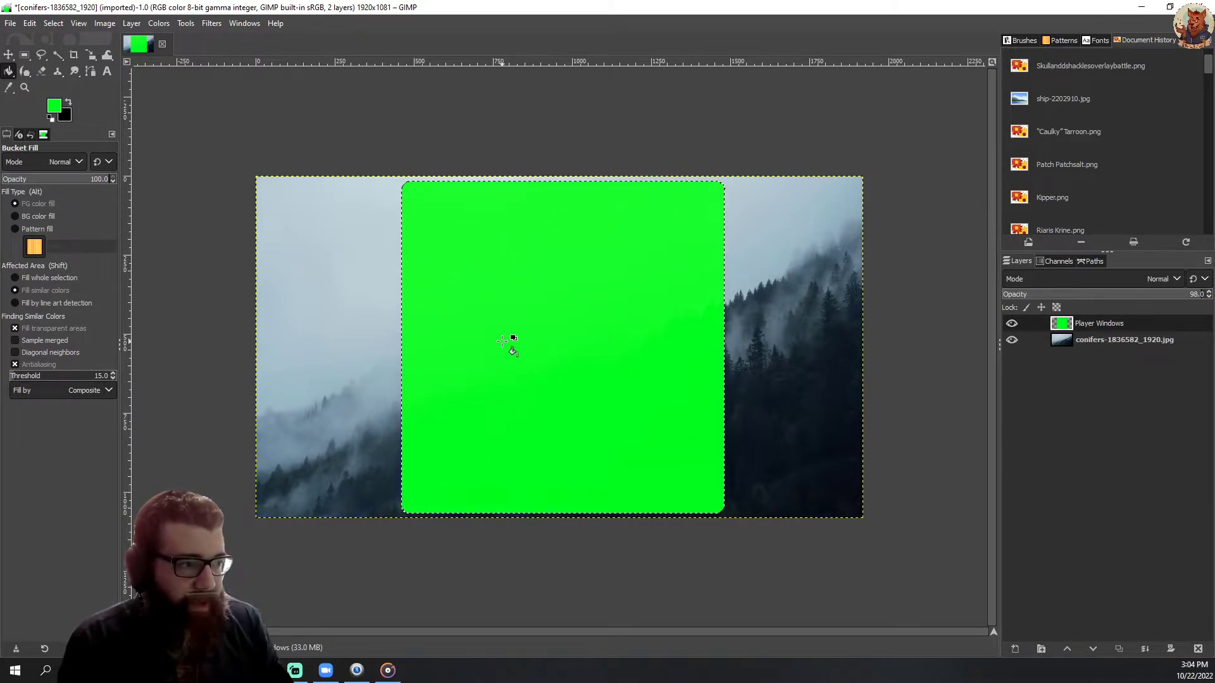
# - Try to reposition the green window and scale it to 1018 × 1048 px
pyautogui.press('m')
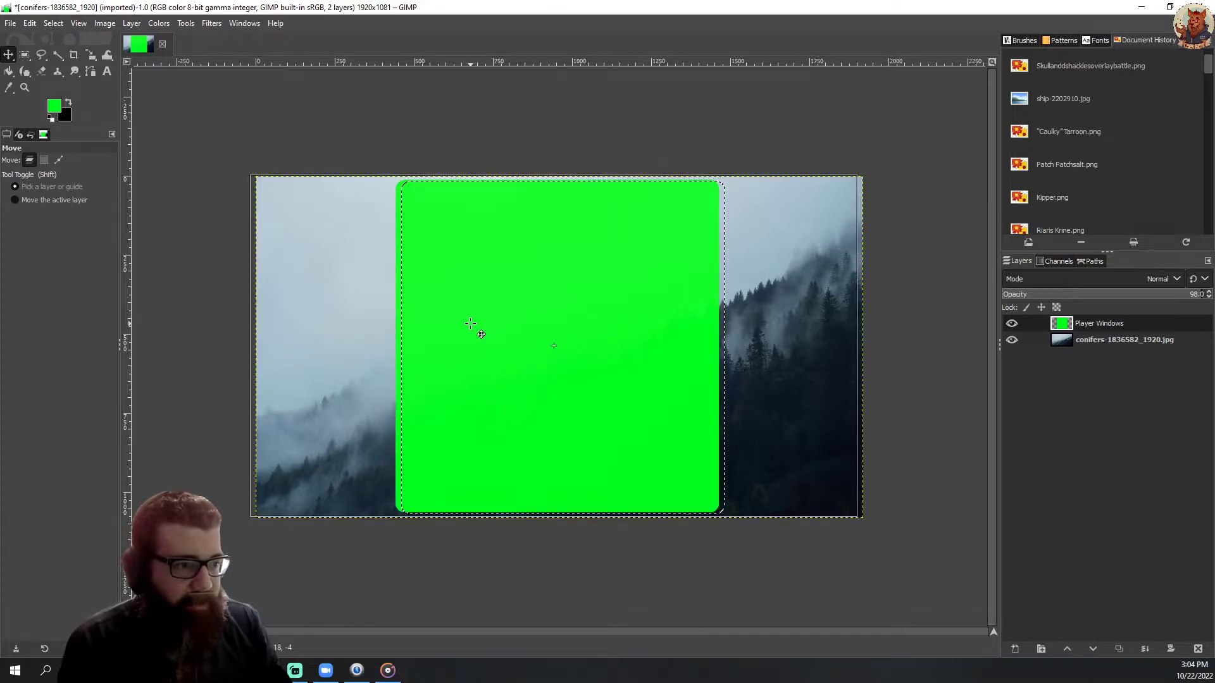
pyautogui.moveTo(499, 335); pyautogui.dragTo(496, 334)
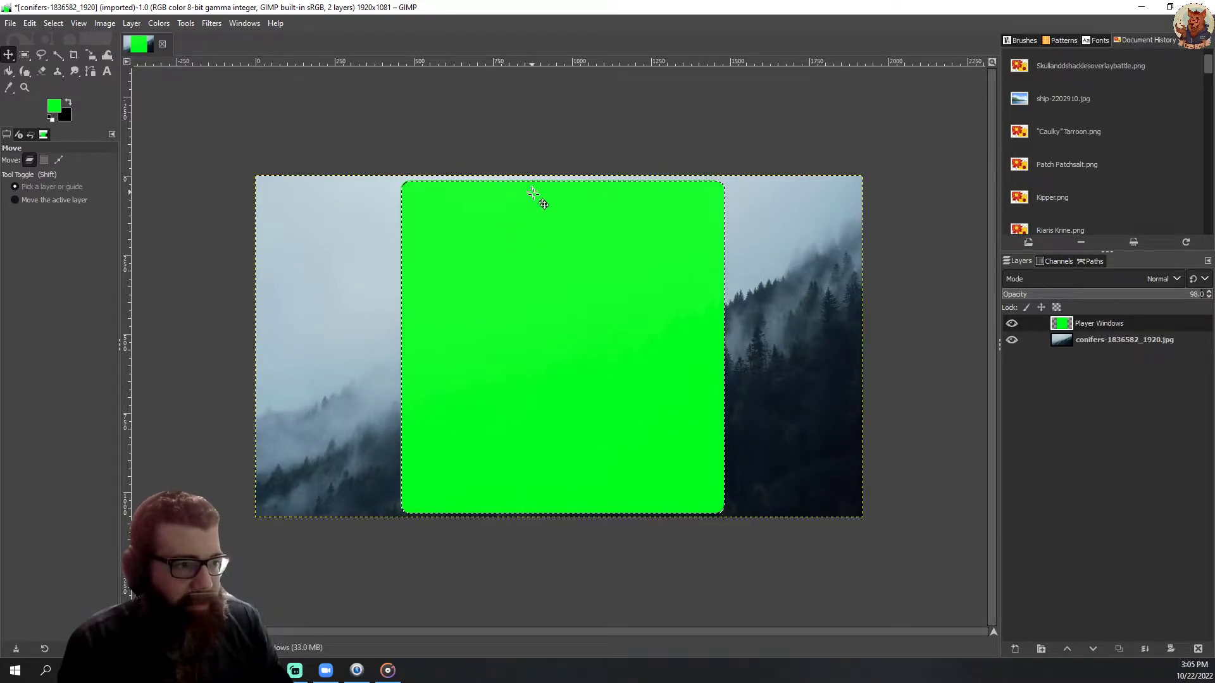
pyautogui.hotkey('shift', 's')
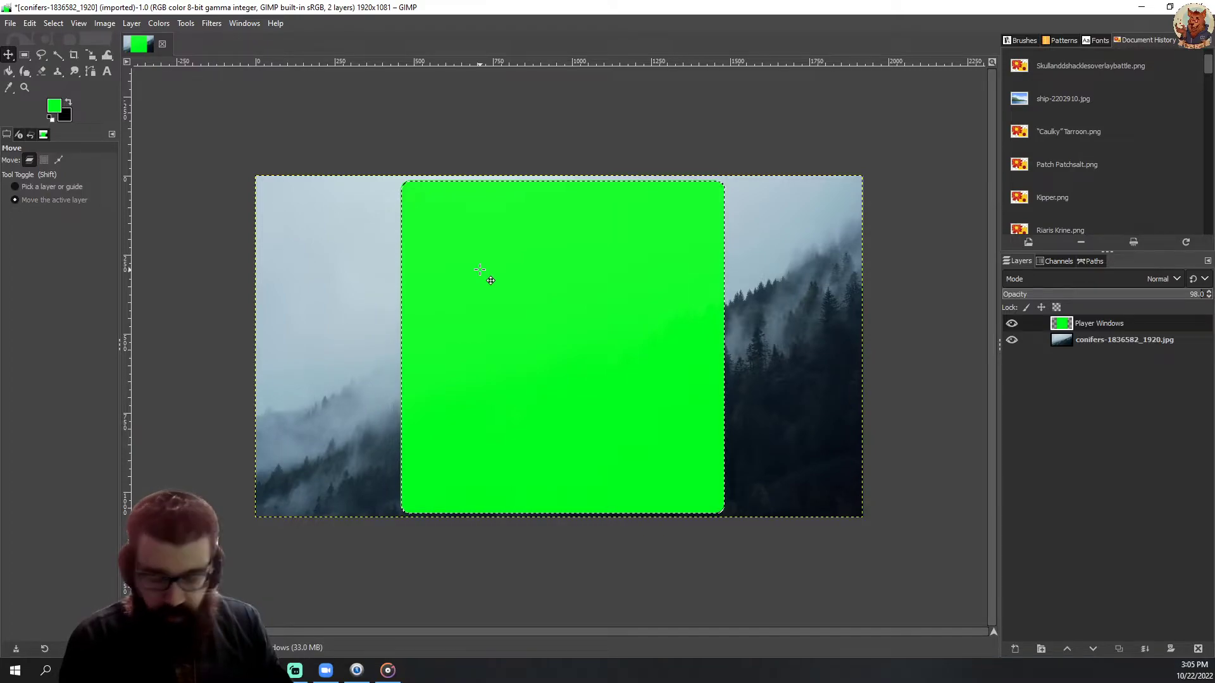
pyautogui.click(555, 226)
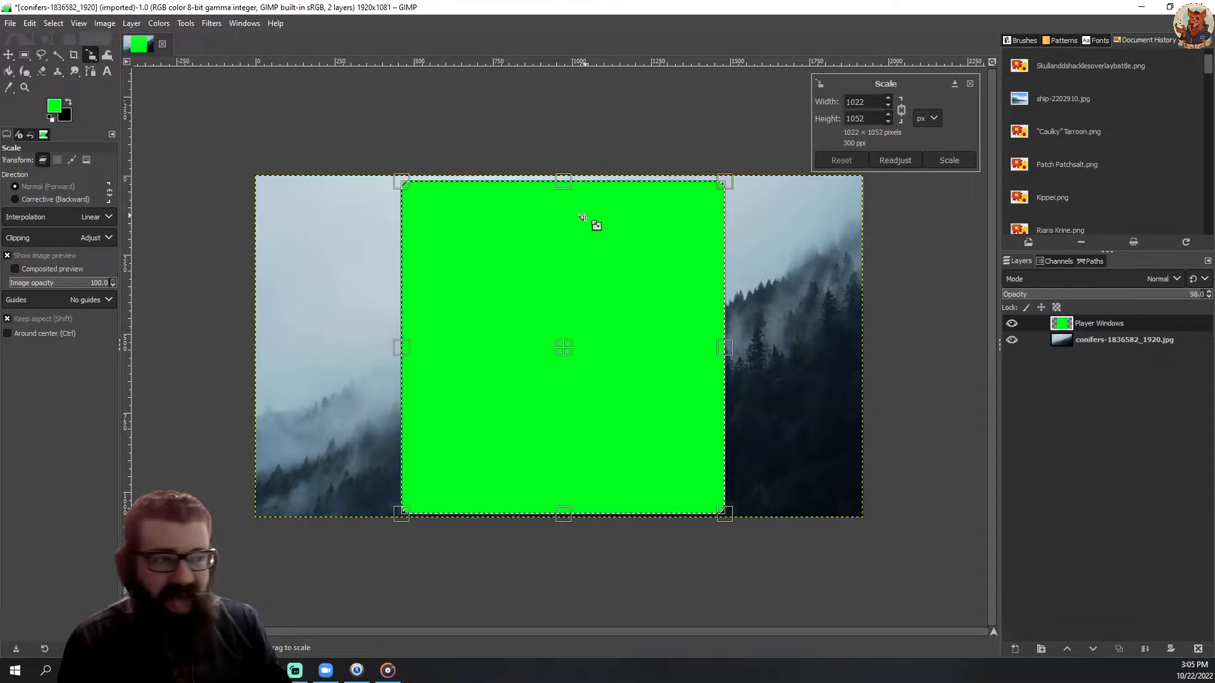
pyautogui.moveTo(578, 192); pyautogui.dragTo(577, 189)
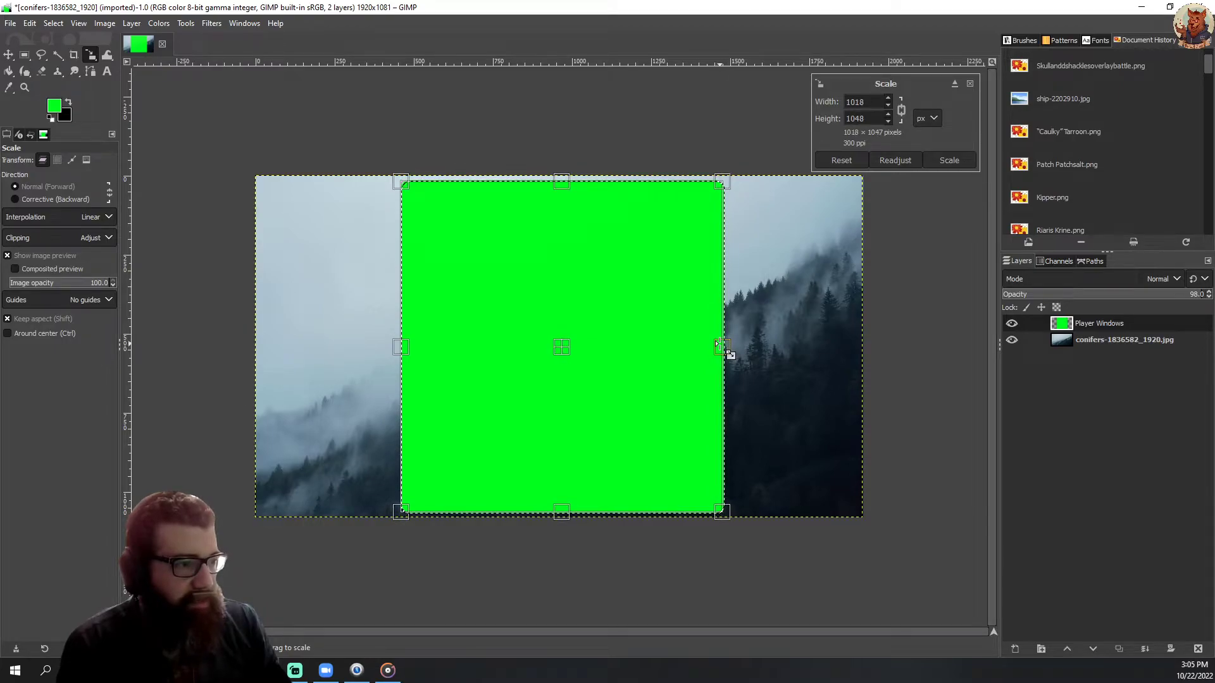
pyautogui.moveTo(583, 362); pyautogui.dragTo(578, 360)
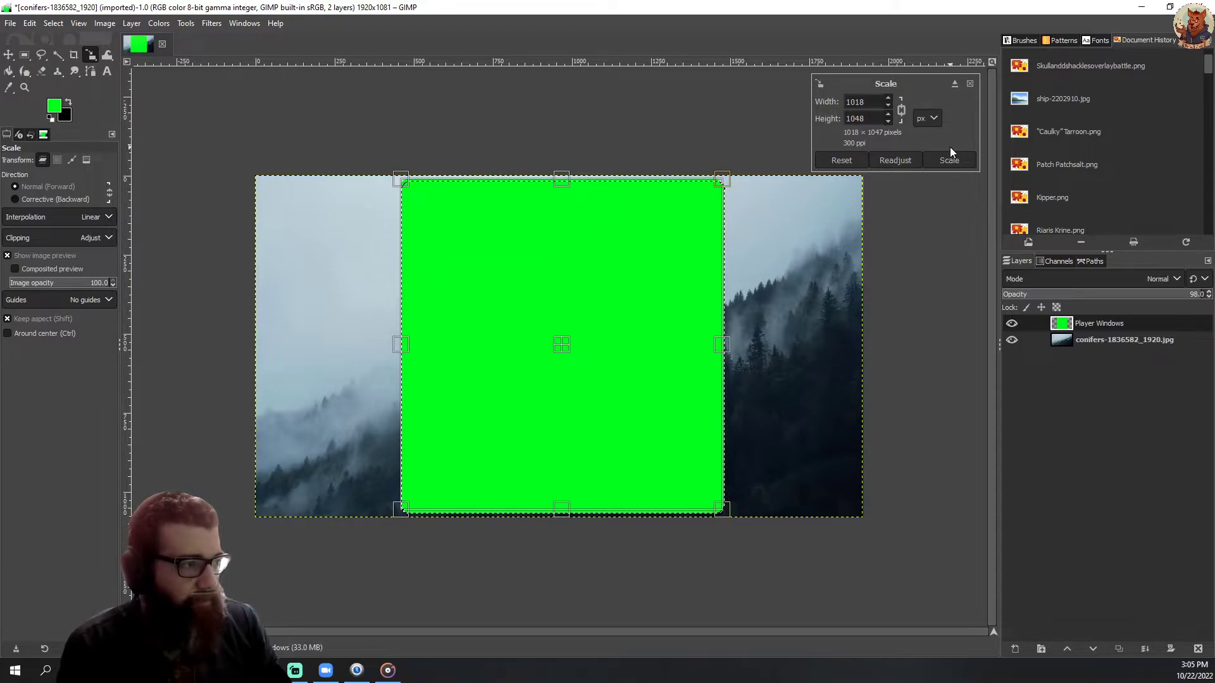
pyautogui.click(947, 165)
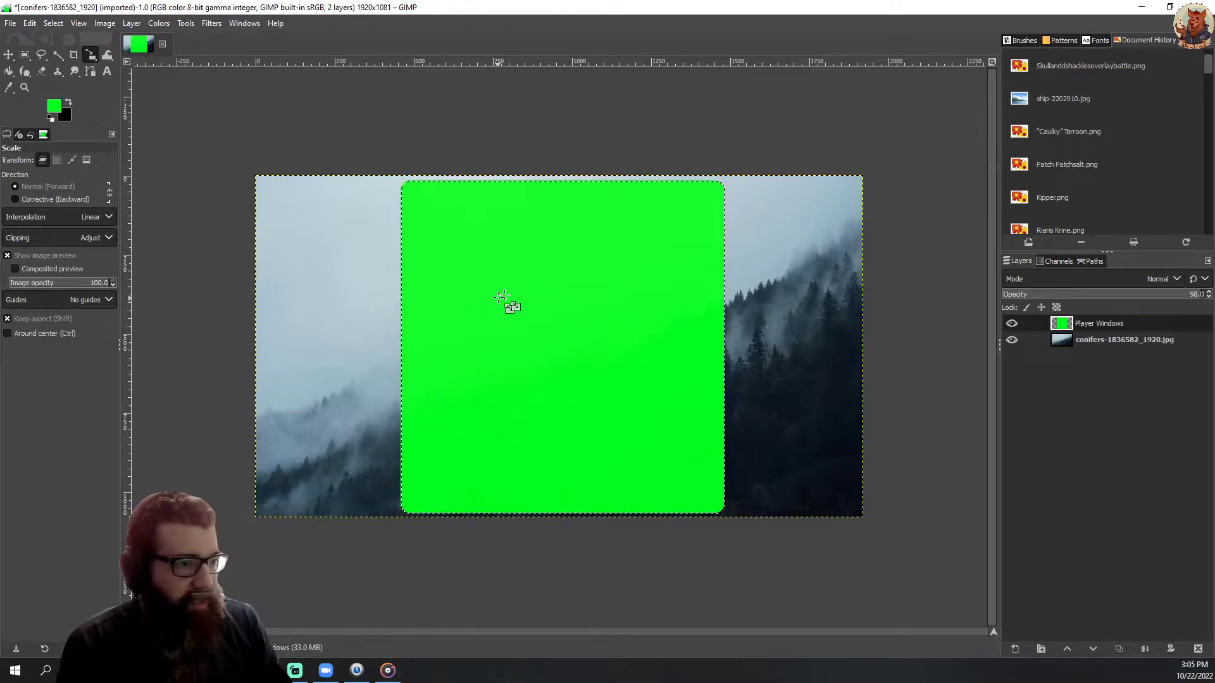
# - Nudge the green window slightly upward with the Scale tool, applying the transform at 1022 × 1052 px
pyautogui.click(568, 324)
pyautogui.moveTo(574, 356); pyautogui.dragTo(573, 357)
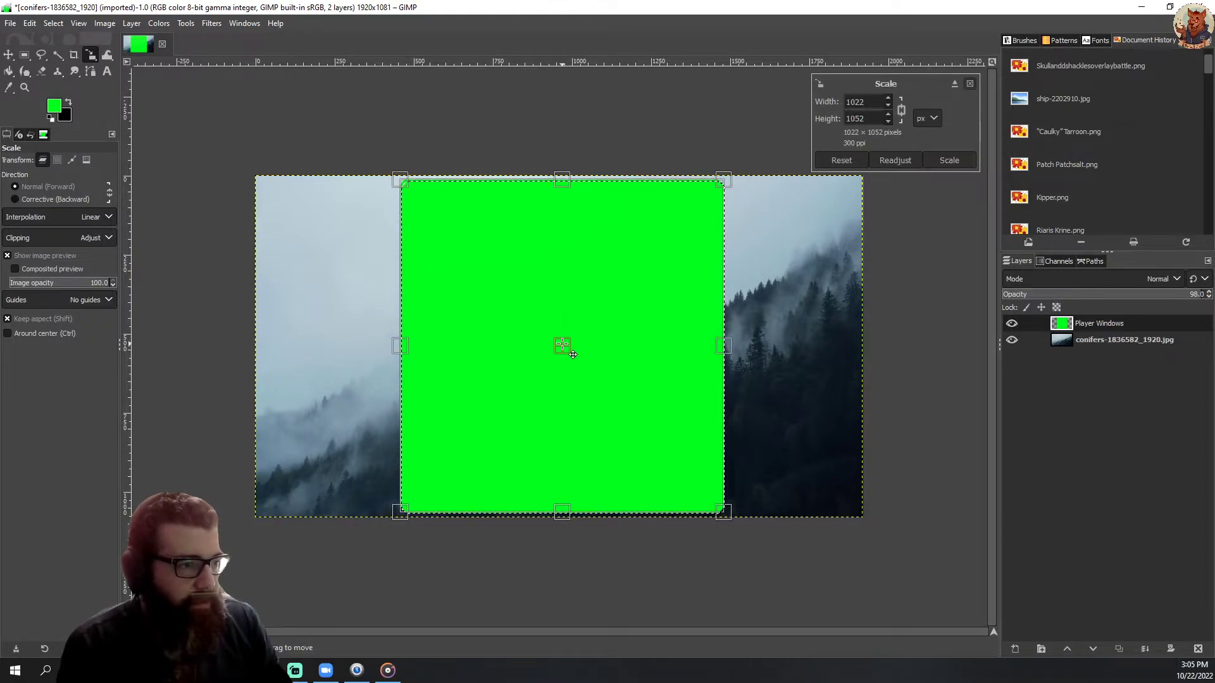
pyautogui.click(8, 54)
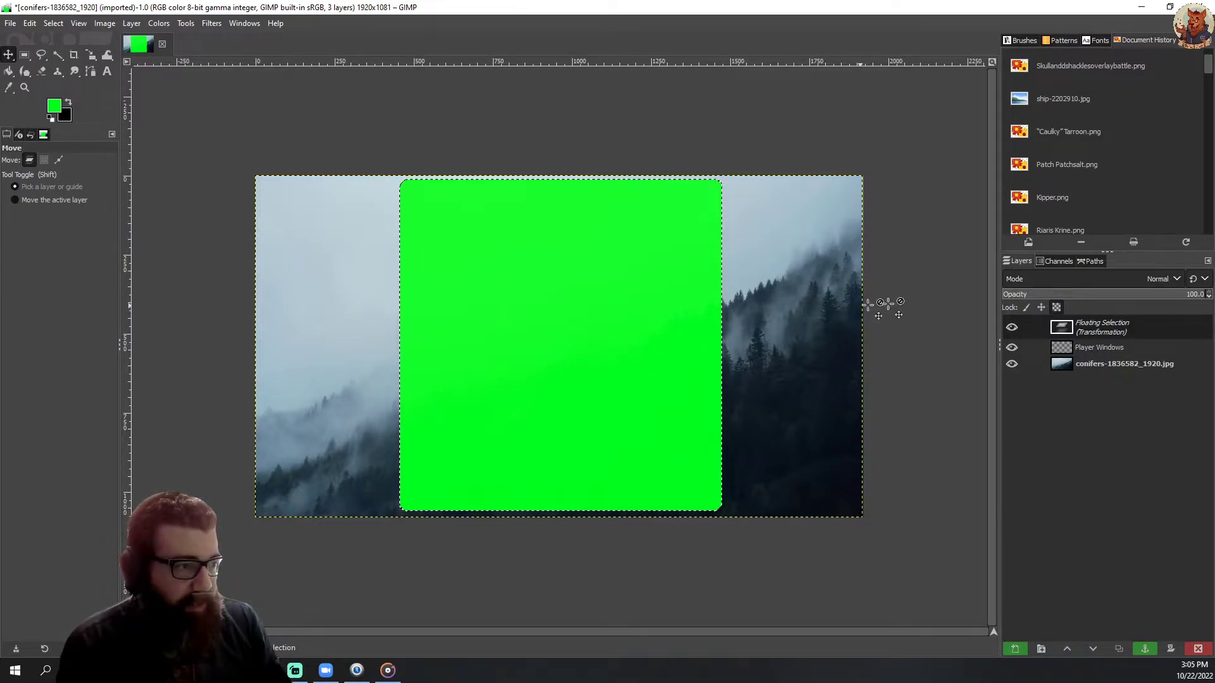
pyautogui.hotkey('shift', 's')
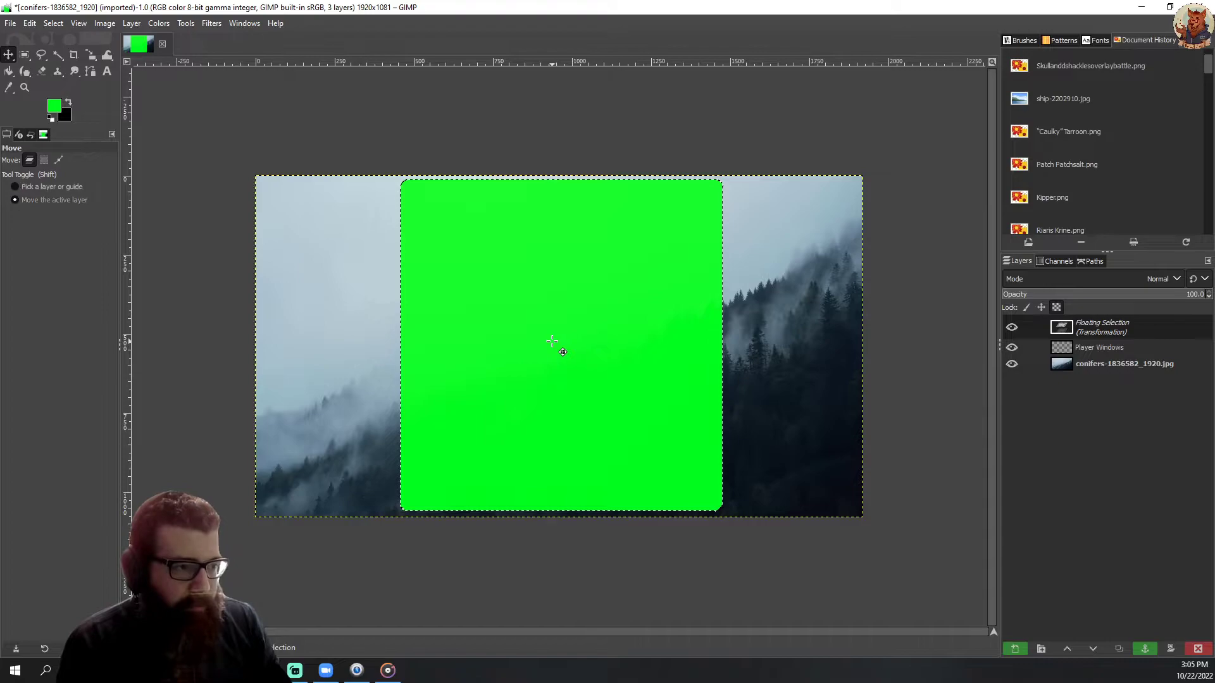
pyautogui.click(563, 351)
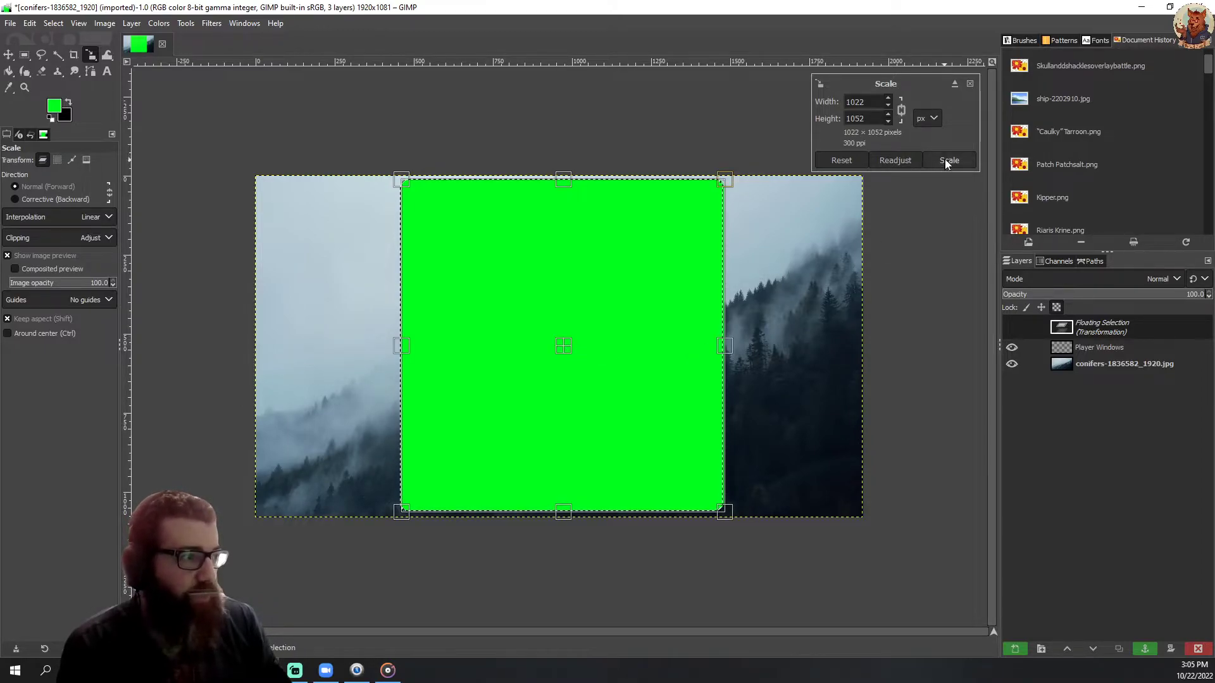
pyautogui.click(8, 54)
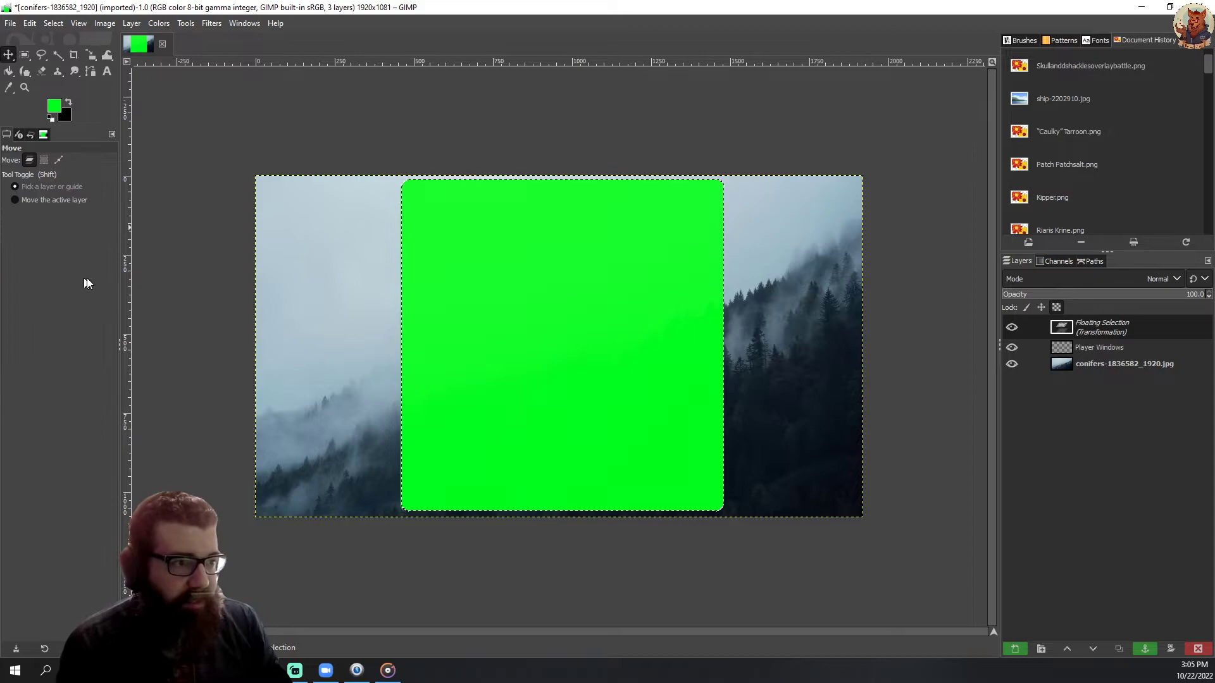
# - Try to select a rounded rectangle in the upper area between the image's left edge and the green window
pyautogui.click(24, 56)
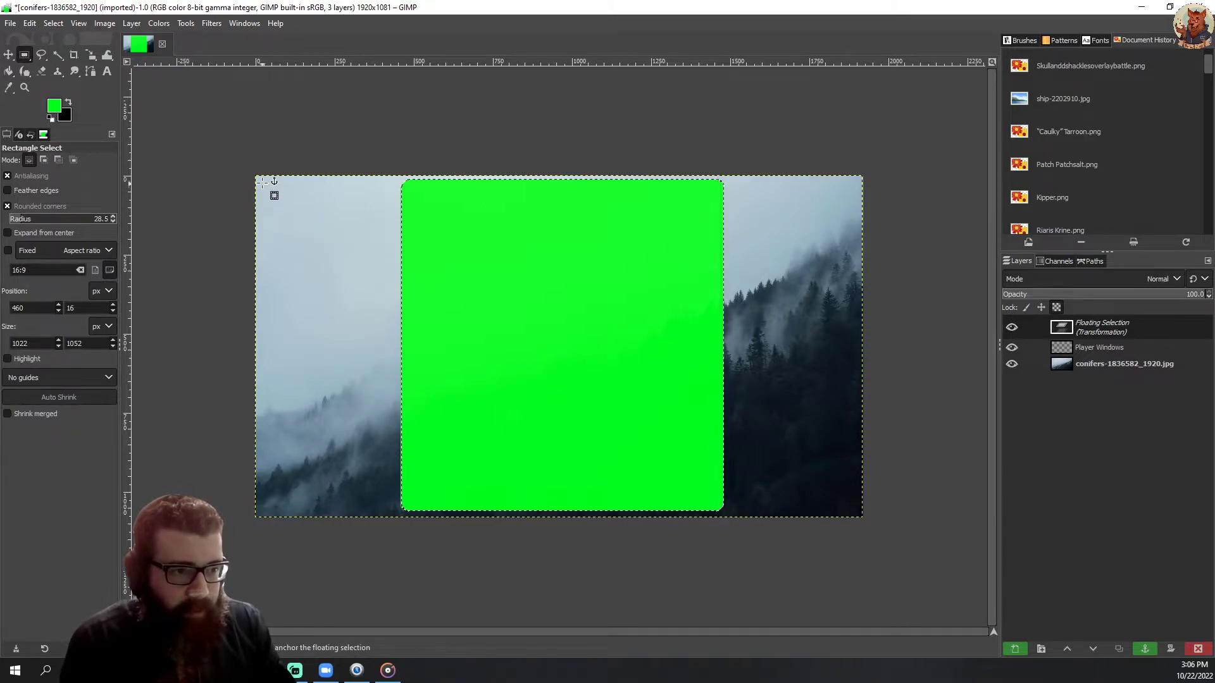
pyautogui.moveTo(261, 183); pyautogui.dragTo(400, 282)
pyautogui.click(324, 340)
pyautogui.hotkey('ctrl', 'z')
pyautogui.hotkey('ctrl', 'z')
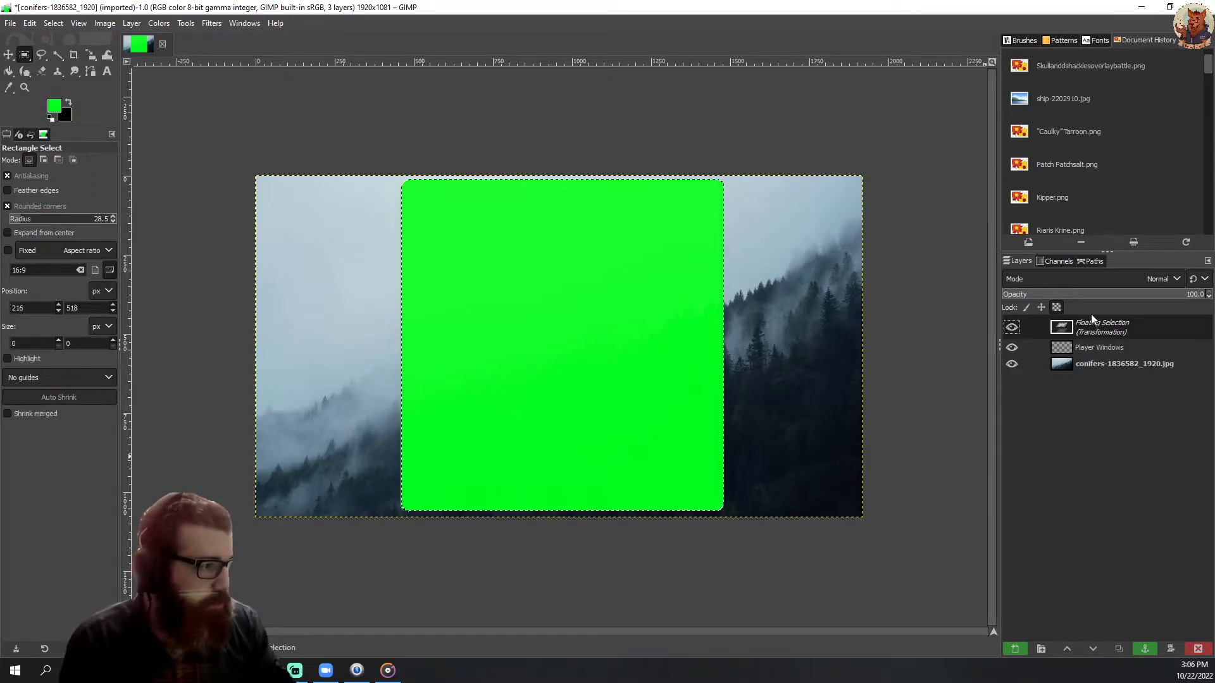
# - Anchor the floating green window onto the Player Windows layer and clear the selection
pyautogui.click(1091, 347)
pyautogui.hotkey('ctrl', 'z')
pyautogui.hotkey('ctrl', 'z')
pyautogui.hotkey('ctrl', 'z')
pyautogui.click(757, 565)
pyautogui.hotkey('ctrl', 'z')
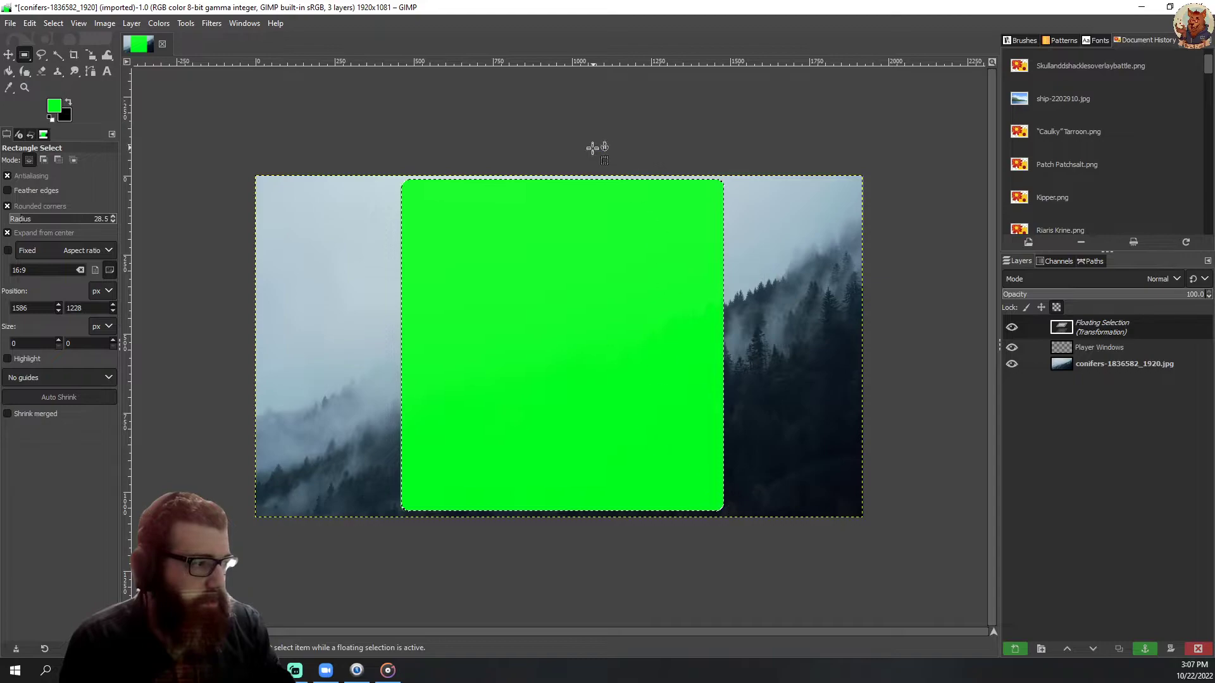
pyautogui.hotkey('ctrl', 'z')
pyautogui.hotkey('ctrl', 'y')
pyautogui.click(288, 128)
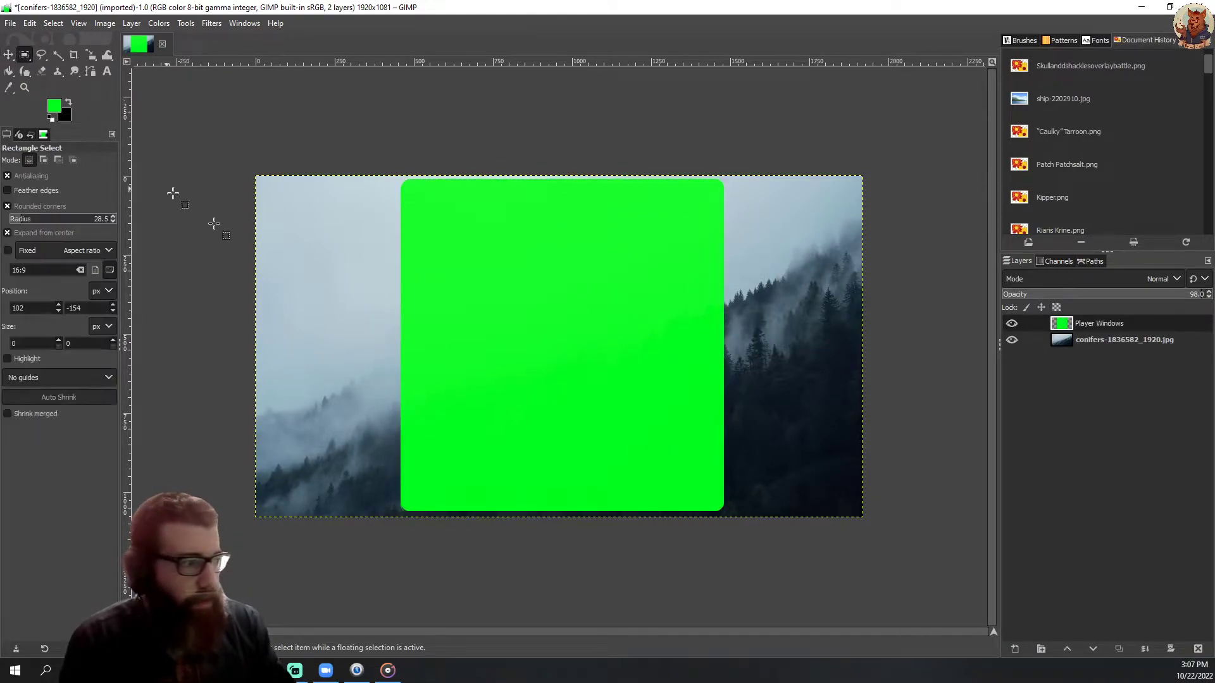
# - Add a second transparent Player Windows layer with Union composite mode and 98% opacity
pyautogui.click(1017, 649)
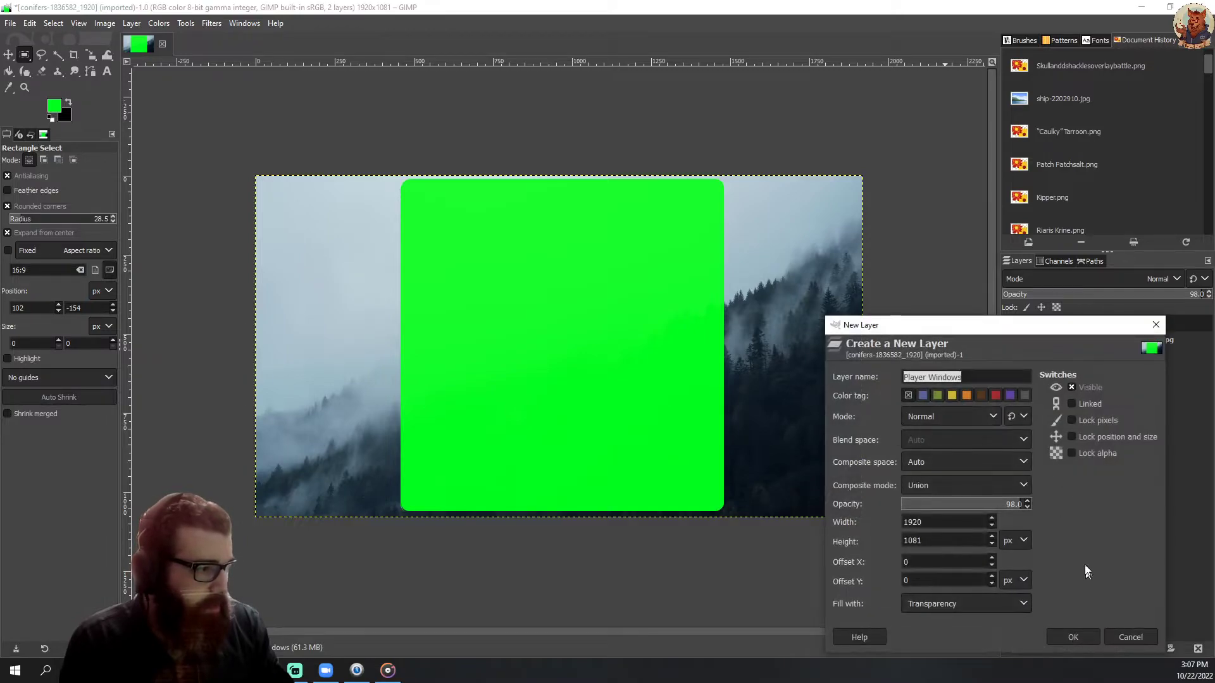
pyautogui.click(1084, 640)
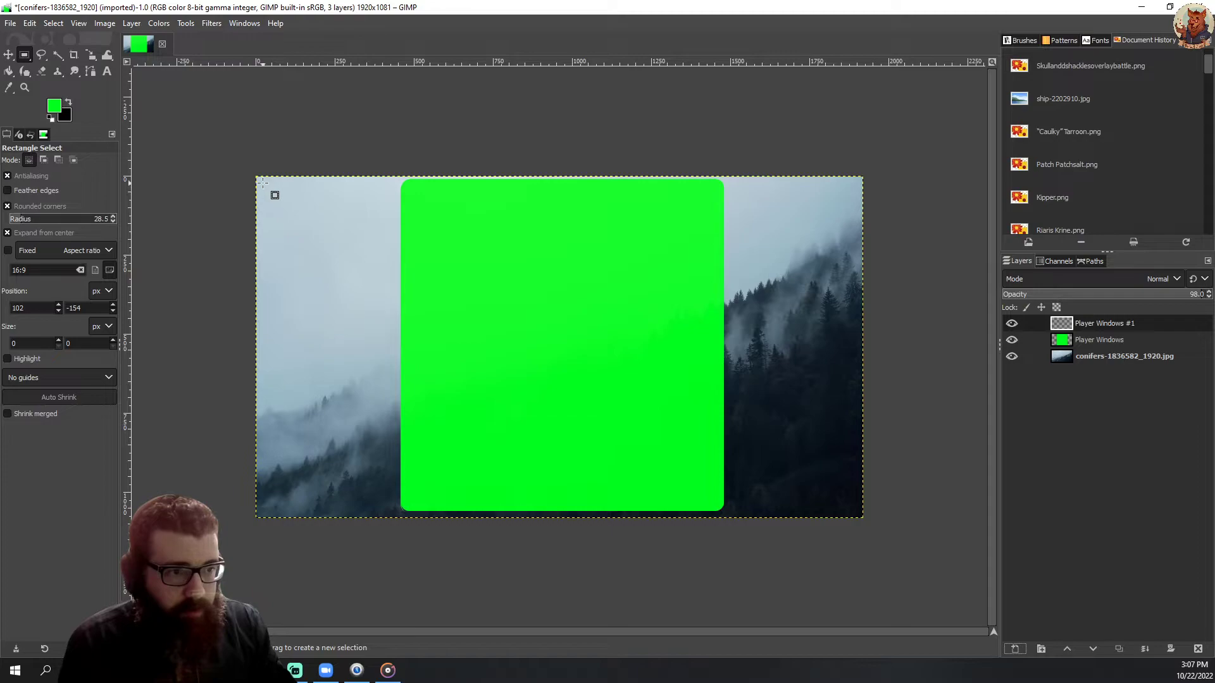
pyautogui.moveTo(261, 182); pyautogui.dragTo(344, 224)
pyautogui.moveTo(281, 196); pyautogui.dragTo(310, 212)
pyautogui.hotkey('ctrl', 'z')
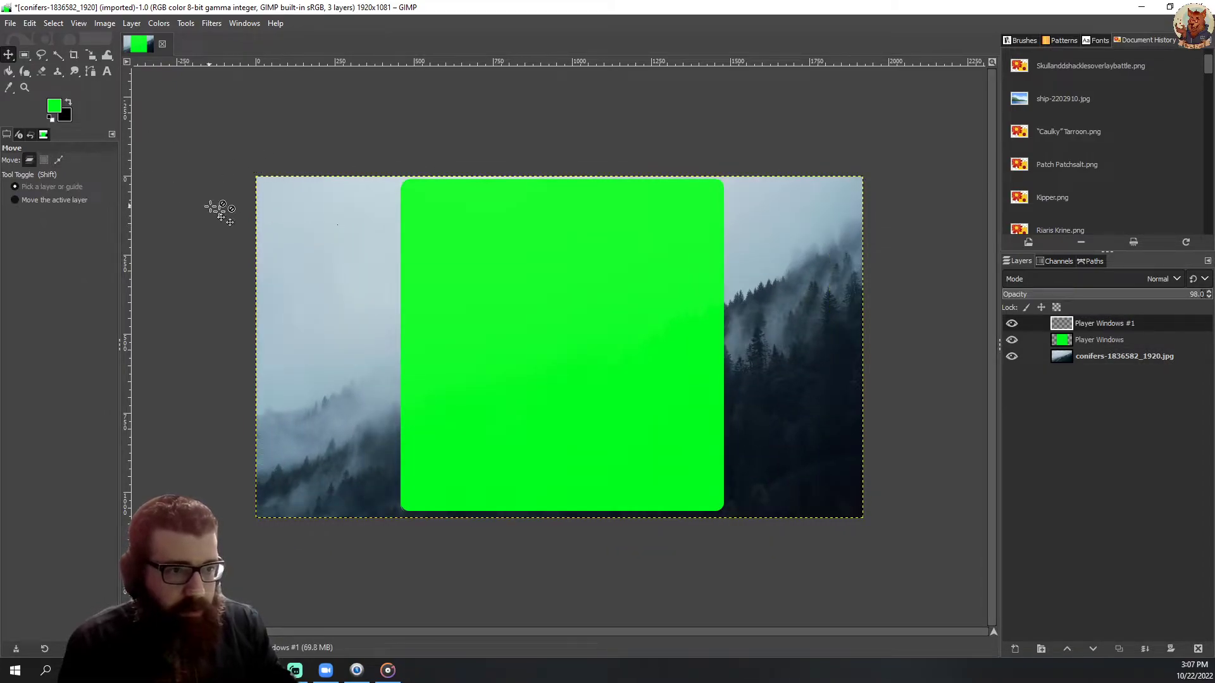
# - Try to select a rounded rectangle of about 416 × 364 px beside the green window's upper left and scale it to 409 × 265 px
pyautogui.click(25, 55)
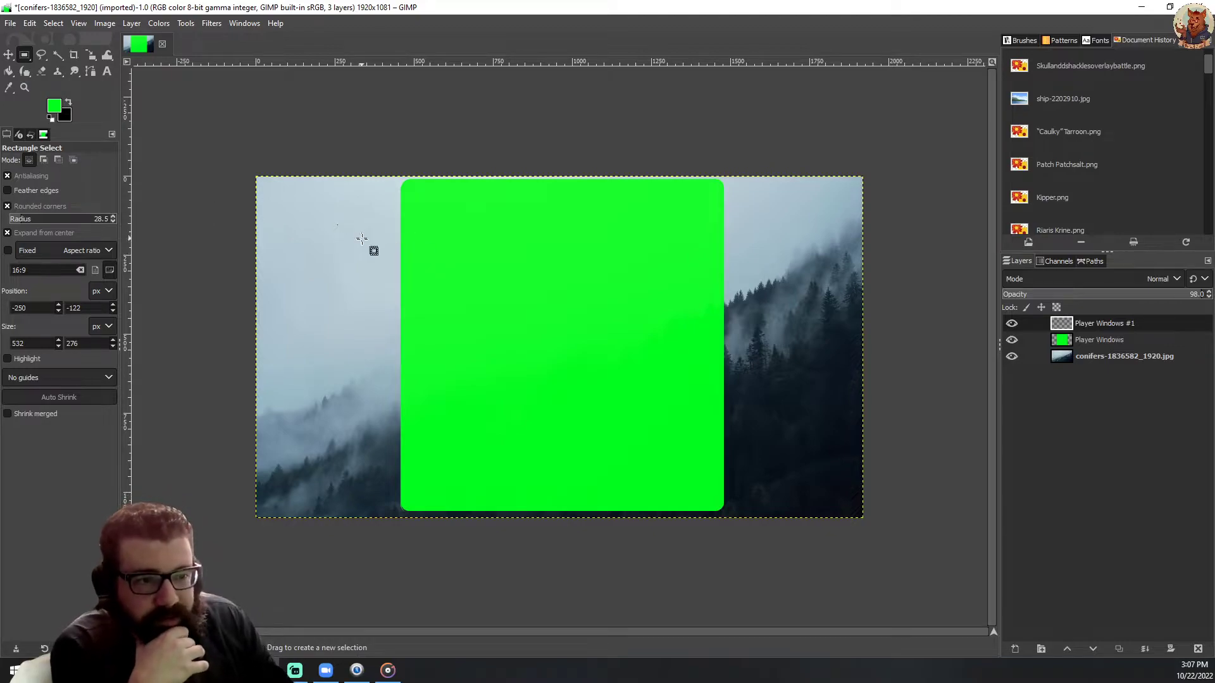
pyautogui.moveTo(384, 253)
pyautogui.mouseDown()
pyautogui.moveTo(346, 238)
pyautogui.moveTo(315, 198)
pyautogui.moveTo(367, 250)
pyautogui.mouseUp()
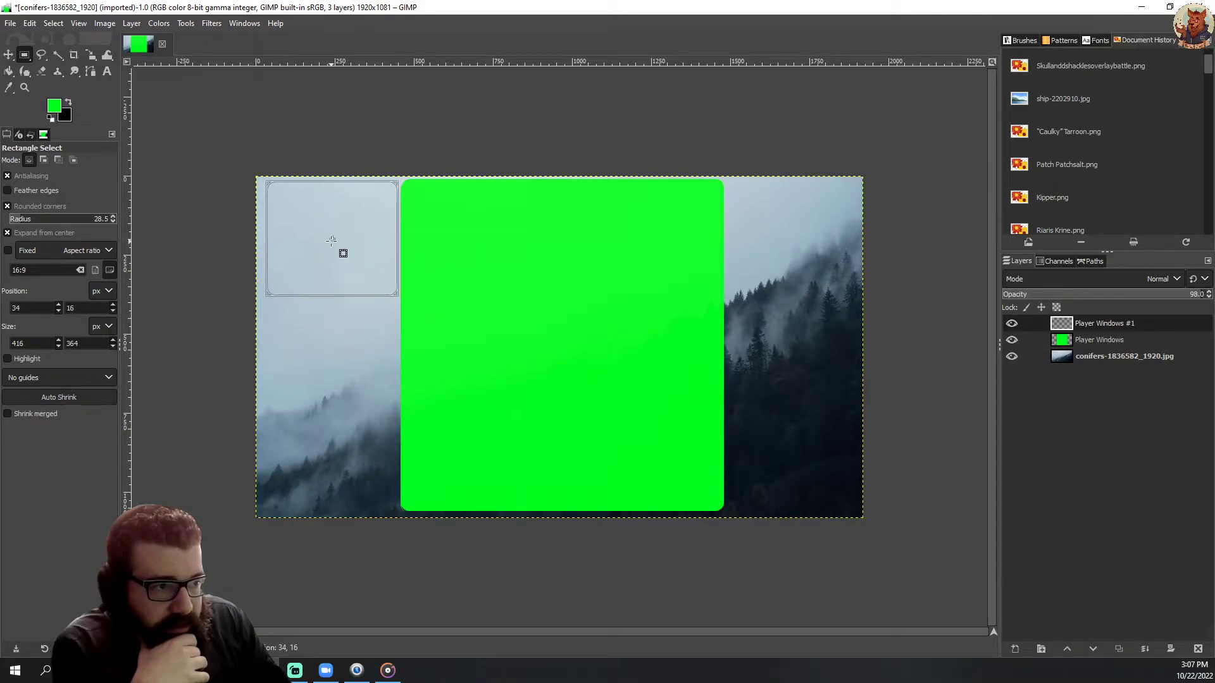
pyautogui.hotkey('shift', 's')
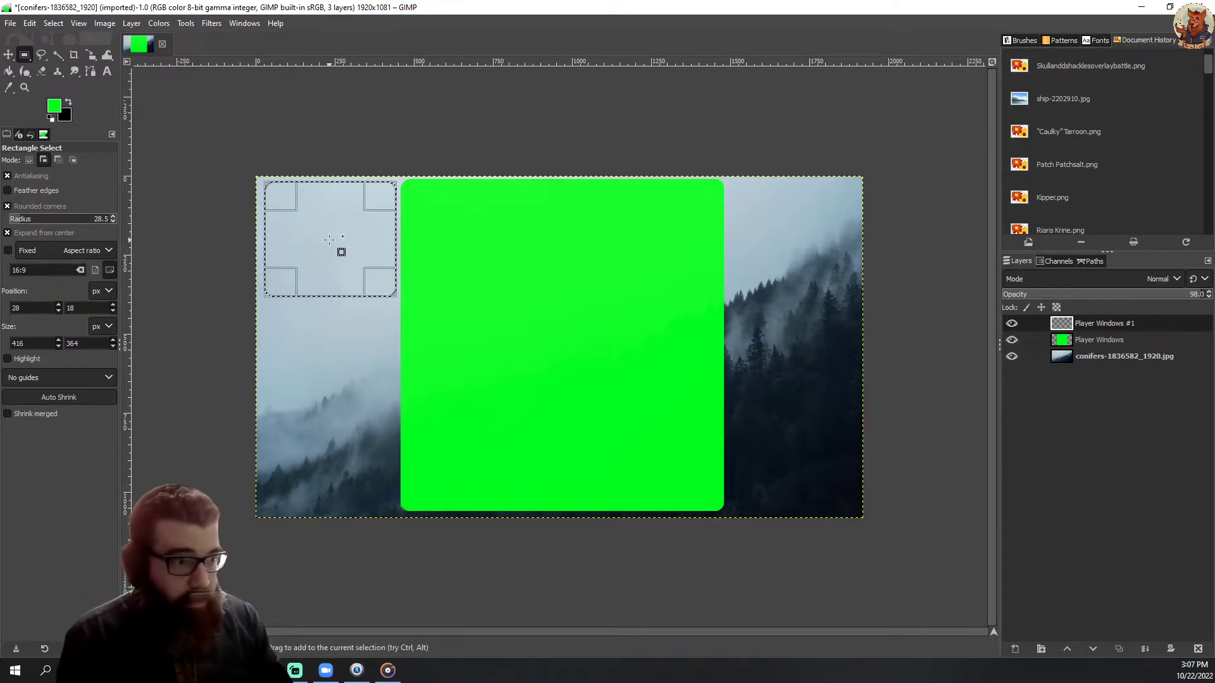
pyautogui.click(329, 277)
pyautogui.moveTo(330, 295); pyautogui.dragTo(326, 293)
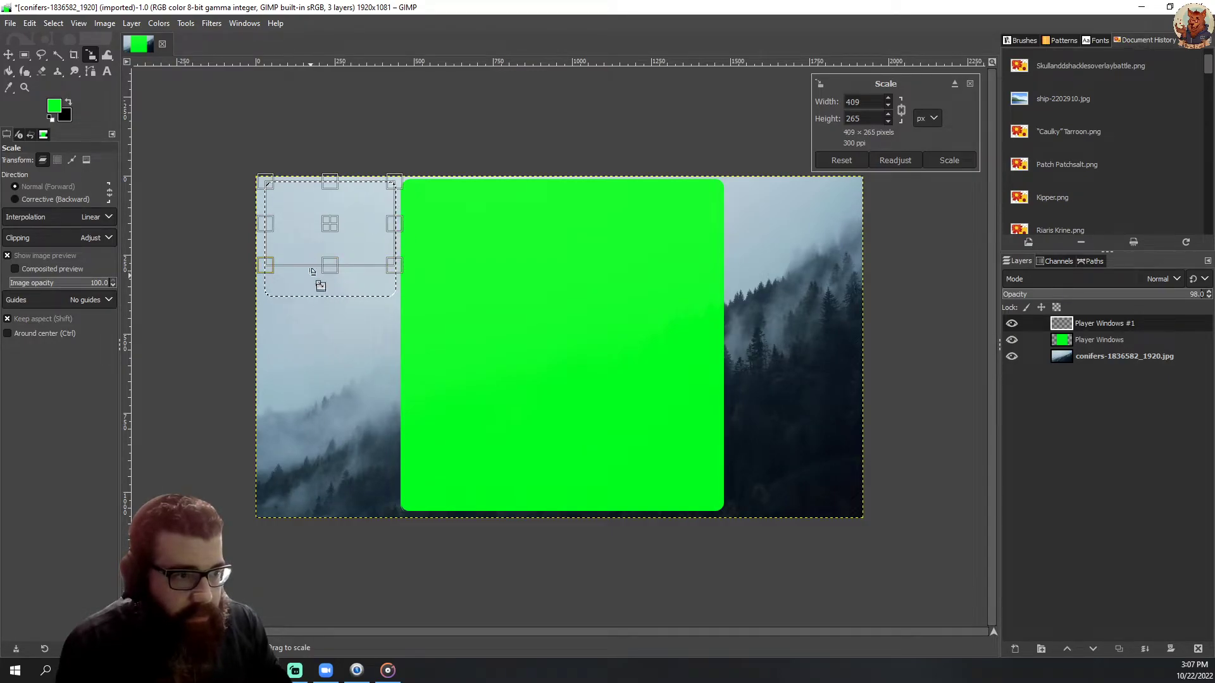
pyautogui.moveTo(335, 231); pyautogui.dragTo(333, 234)
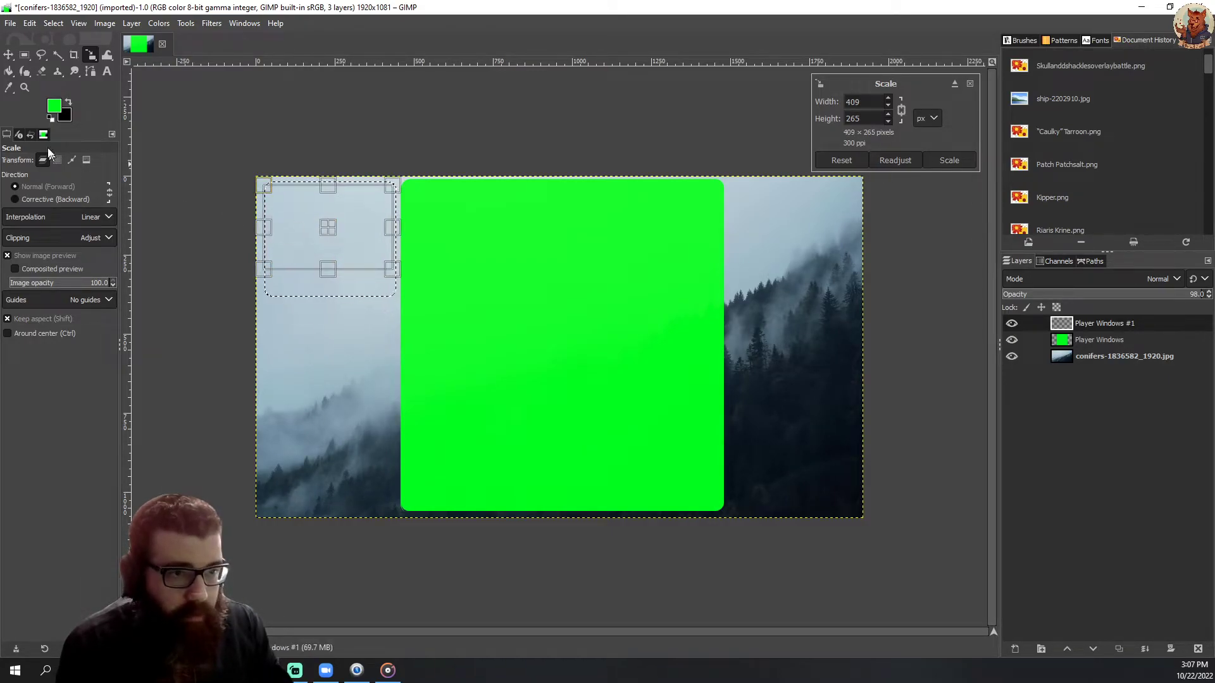
pyautogui.click(9, 71)
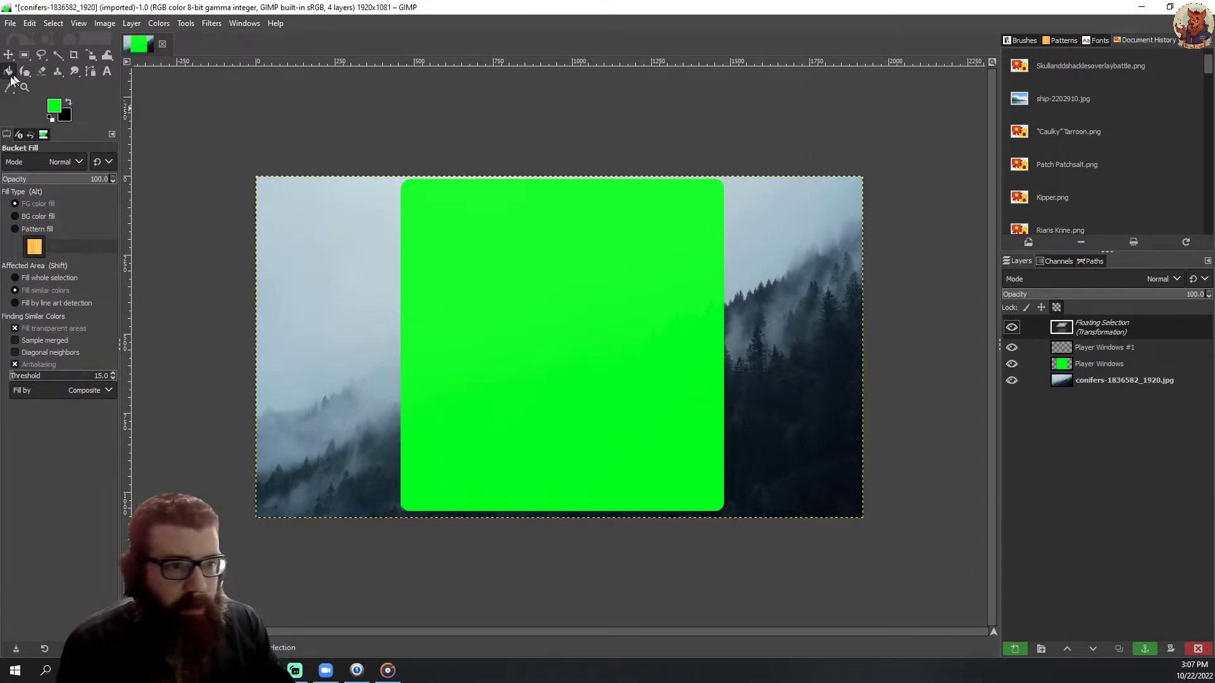
pyautogui.click(24, 56)
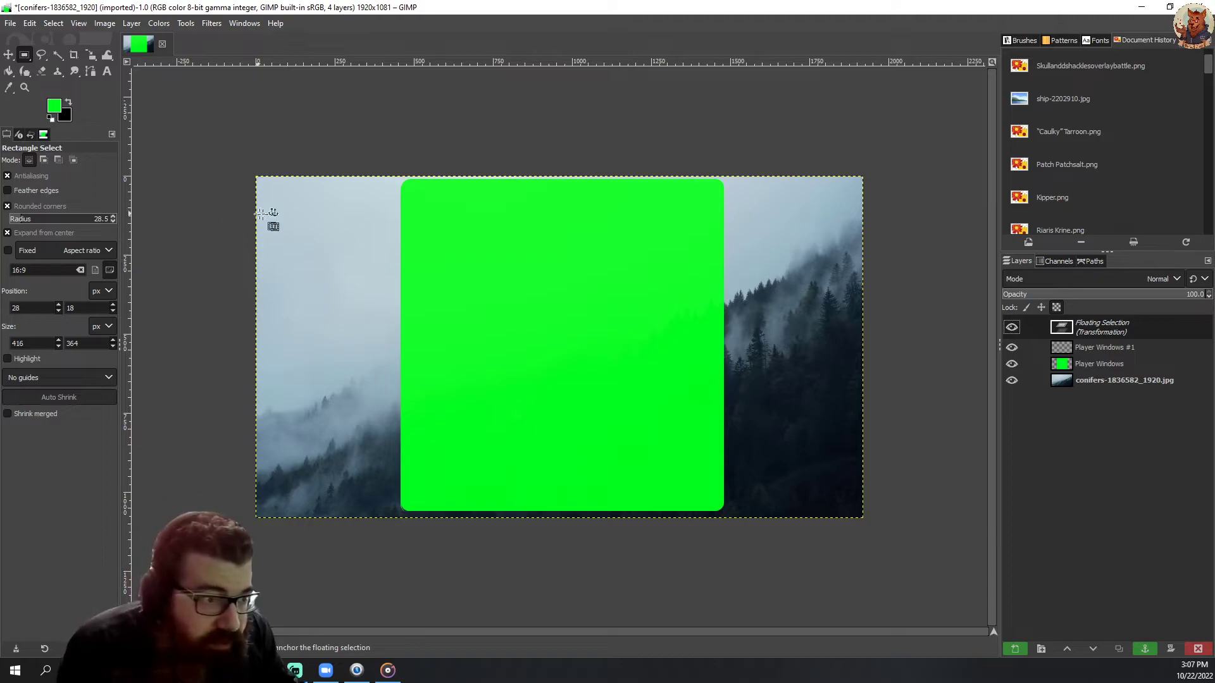
pyautogui.moveTo(271, 190); pyautogui.dragTo(200, 145)
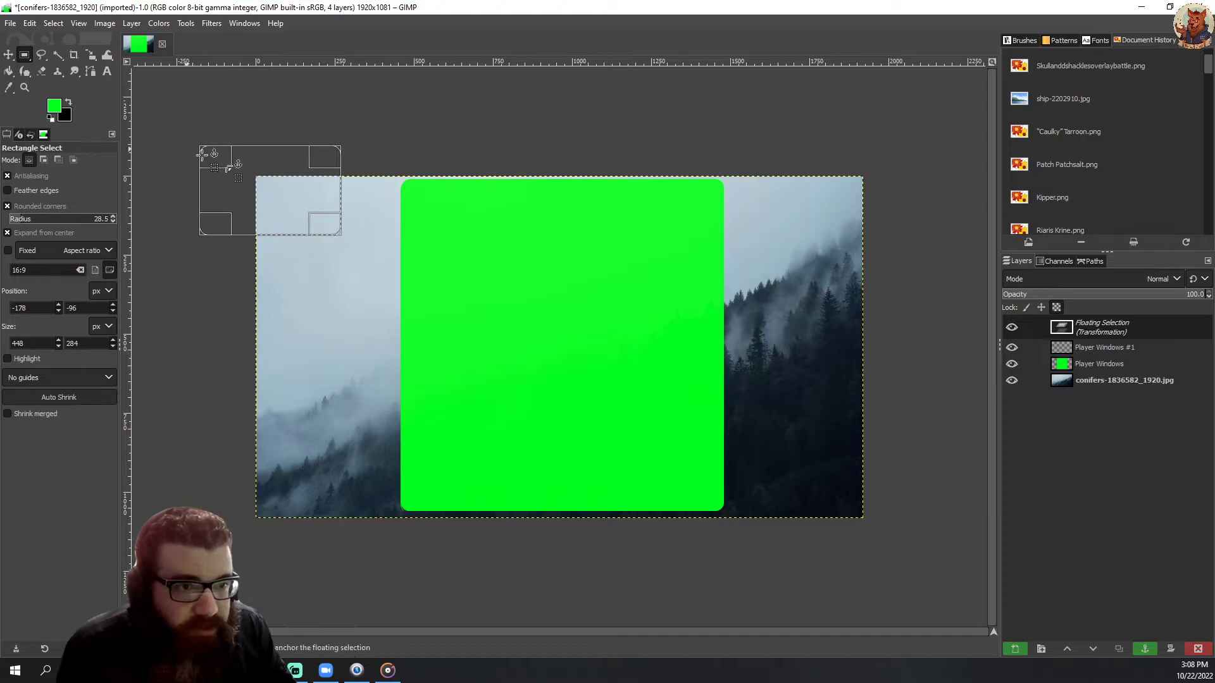
pyautogui.click(9, 55)
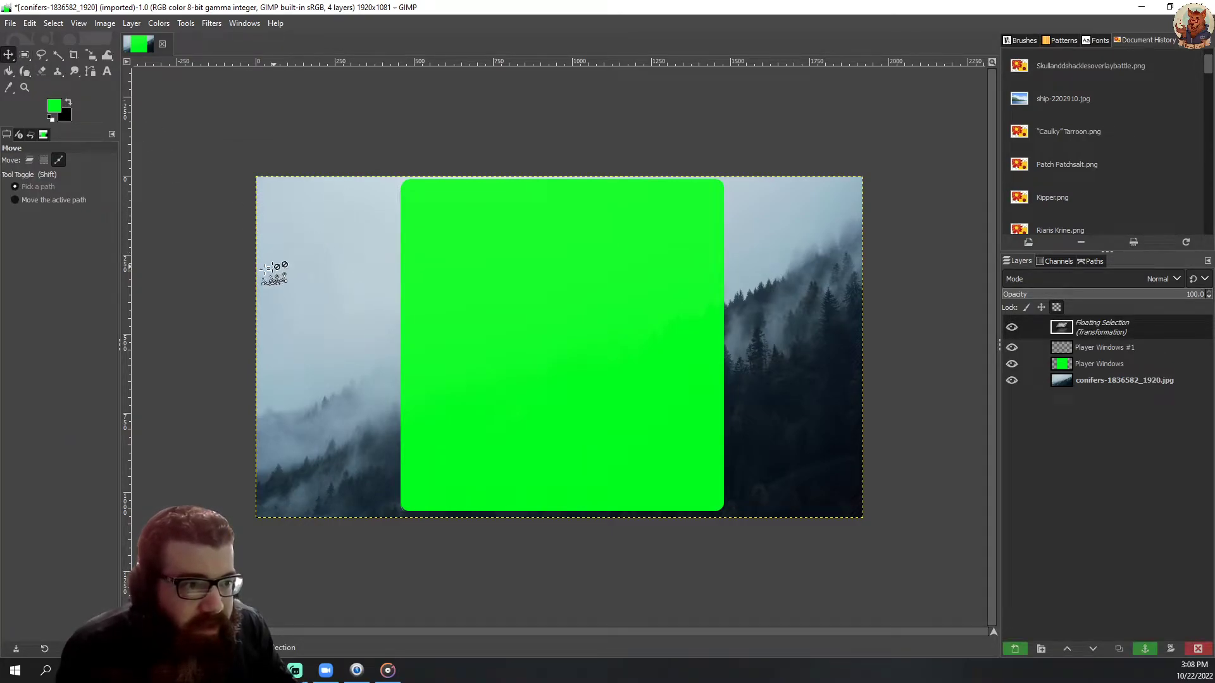
# - Try to select a rounded rectangle of about 440 × 256 px in the same area and scale it to 410 × 288 px
pyautogui.click(24, 55)
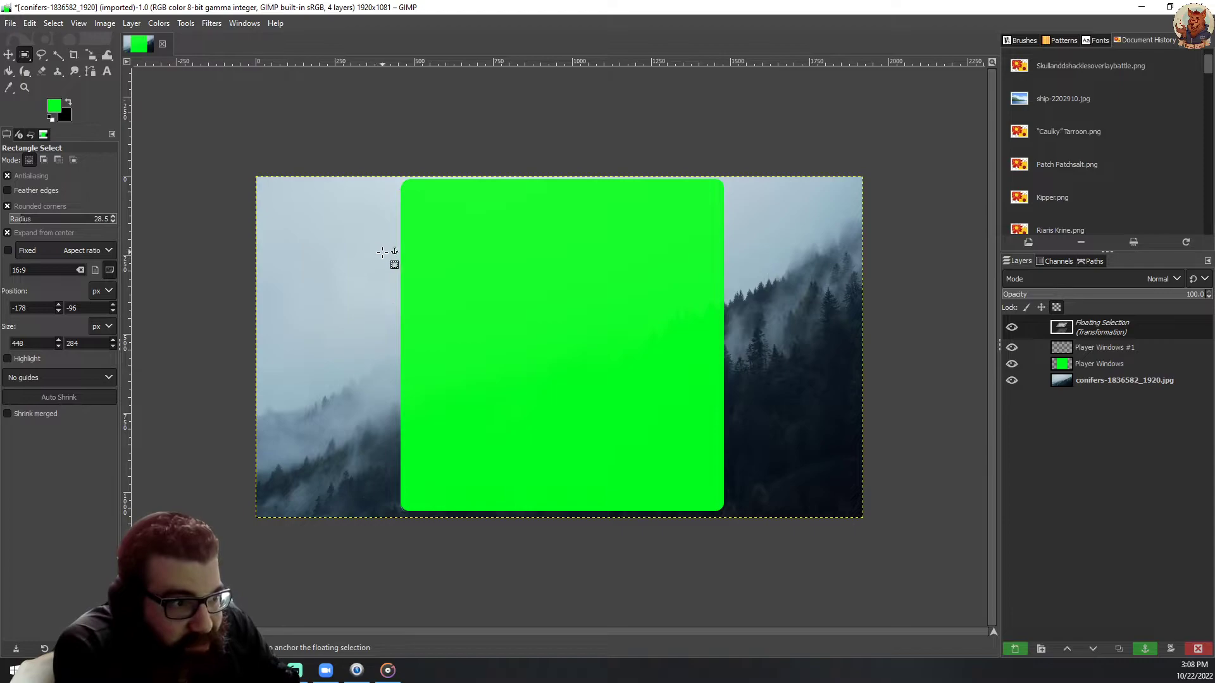
pyautogui.moveTo(386, 259); pyautogui.dragTo(317, 218)
pyautogui.moveTo(385, 263); pyautogui.dragTo(323, 229)
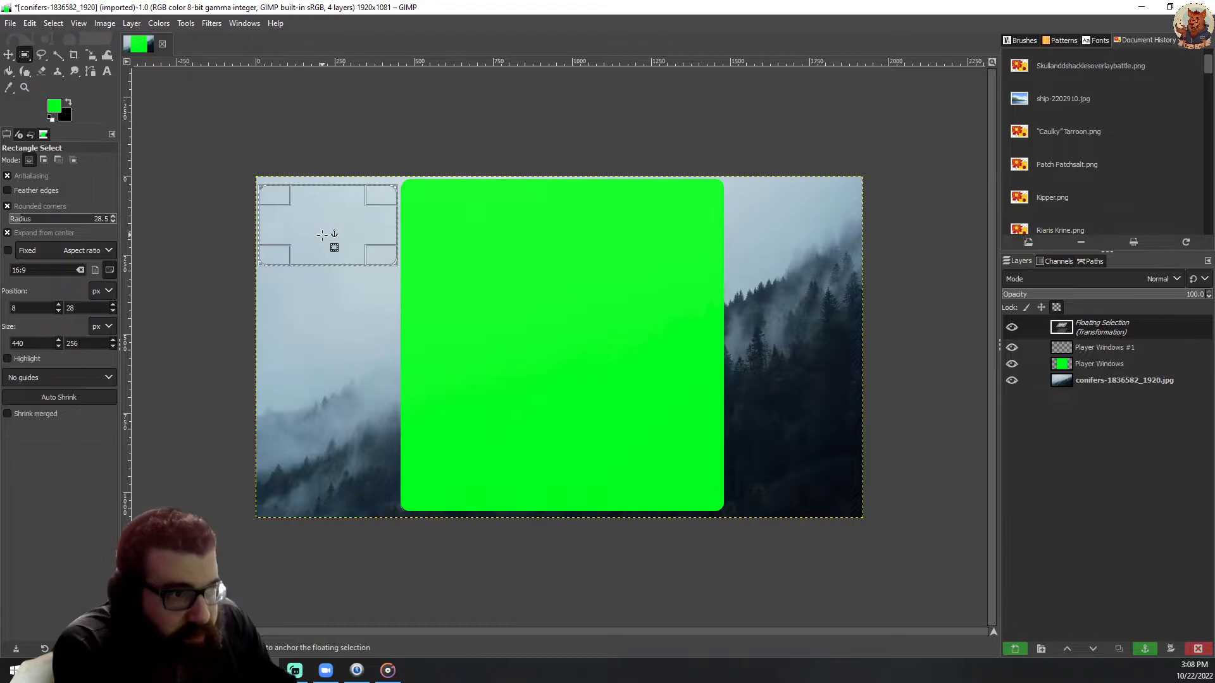
pyautogui.press('shift')
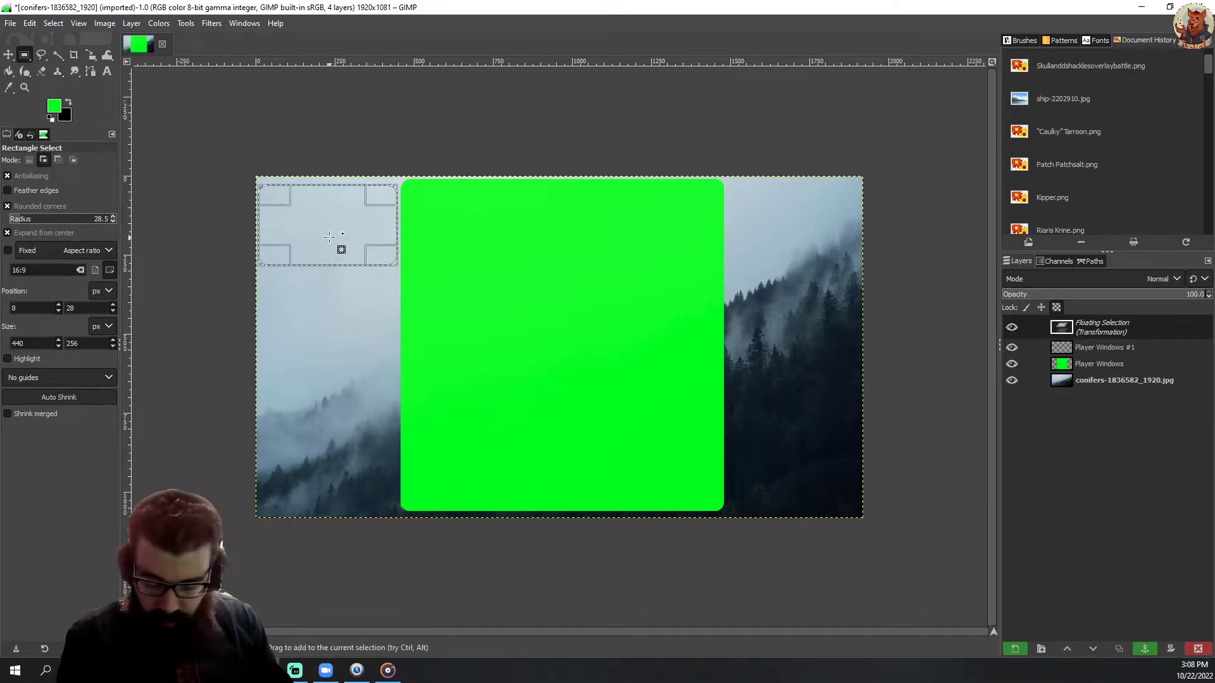
pyautogui.hotkey('shift', 's')
pyautogui.moveTo(338, 283); pyautogui.dragTo(335, 285)
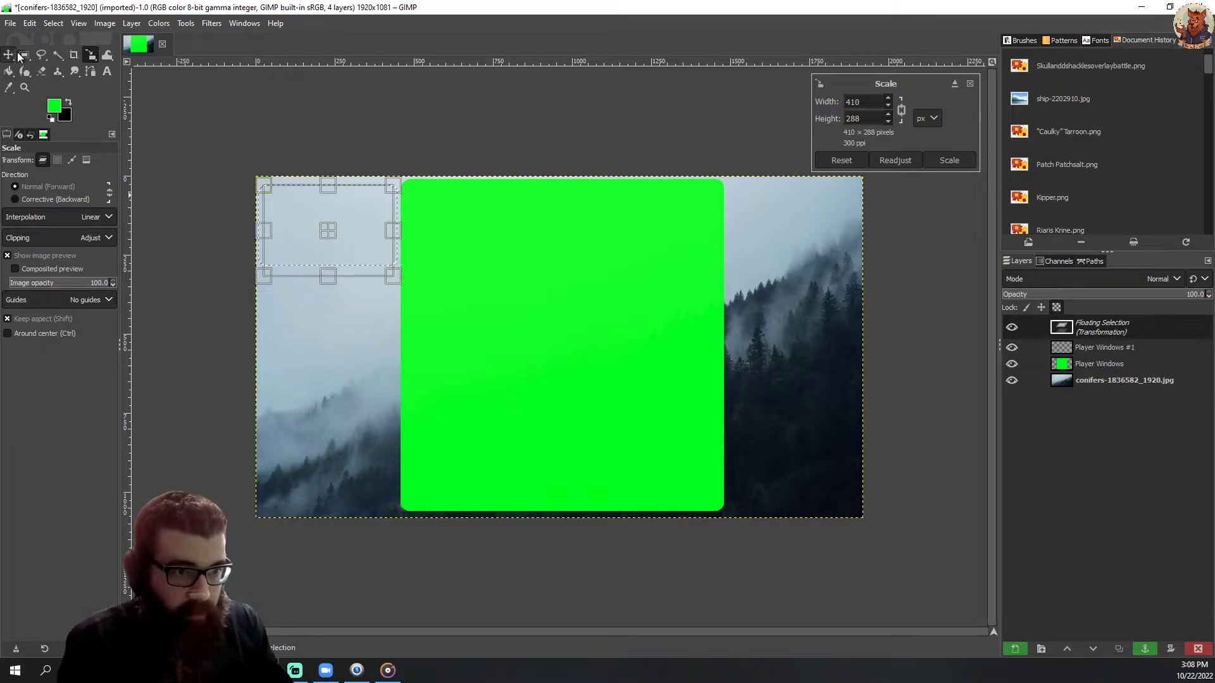
pyautogui.press('m')
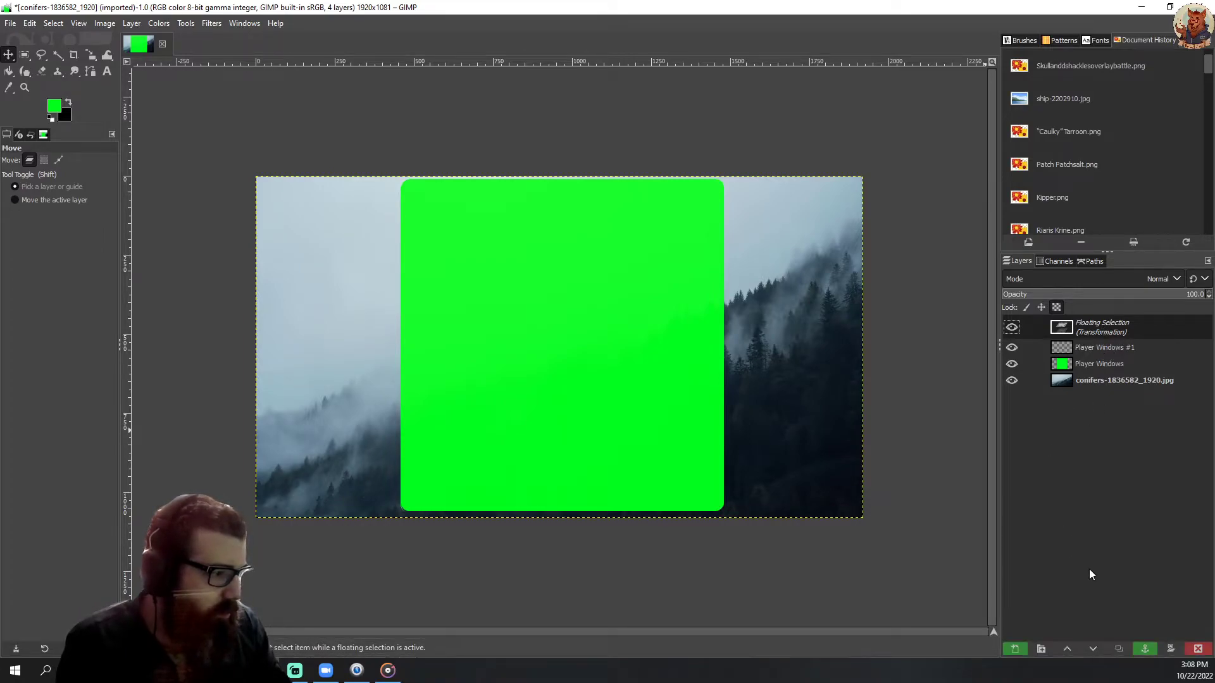
pyautogui.click(428, 583)
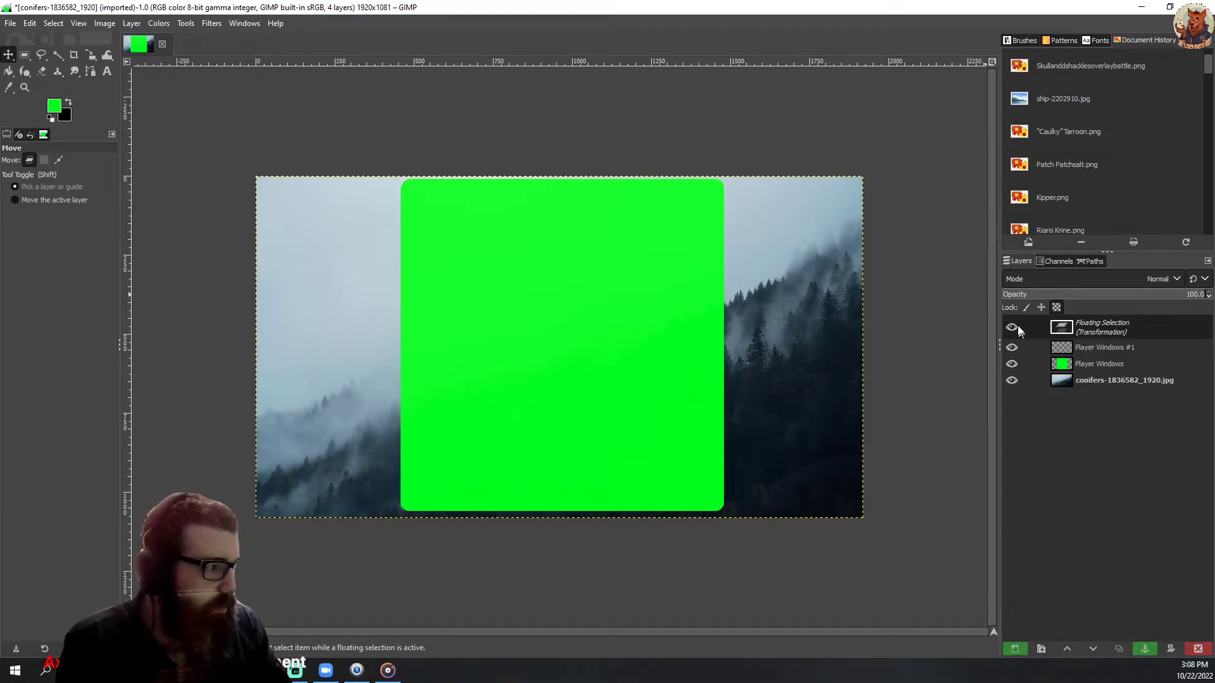
# - Delete the floating selection above the Player Windows #1 layer
pyautogui.click(25, 55)
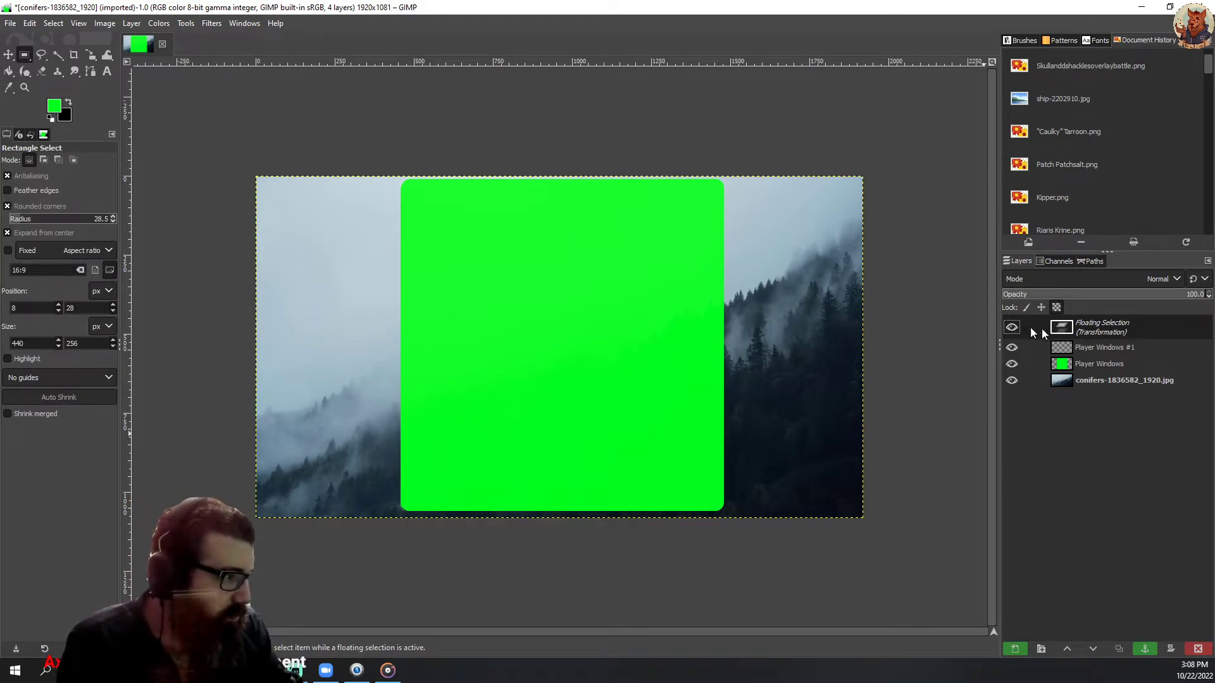
pyautogui.rightClick(1099, 328)
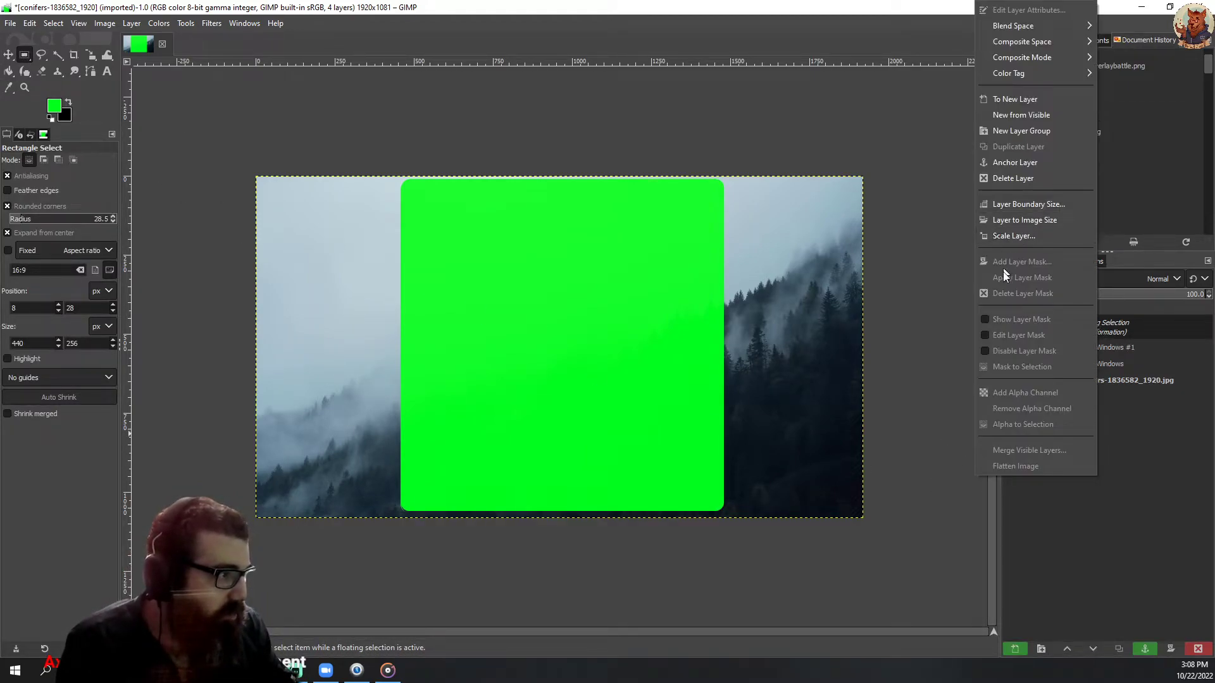
pyautogui.click(1031, 179)
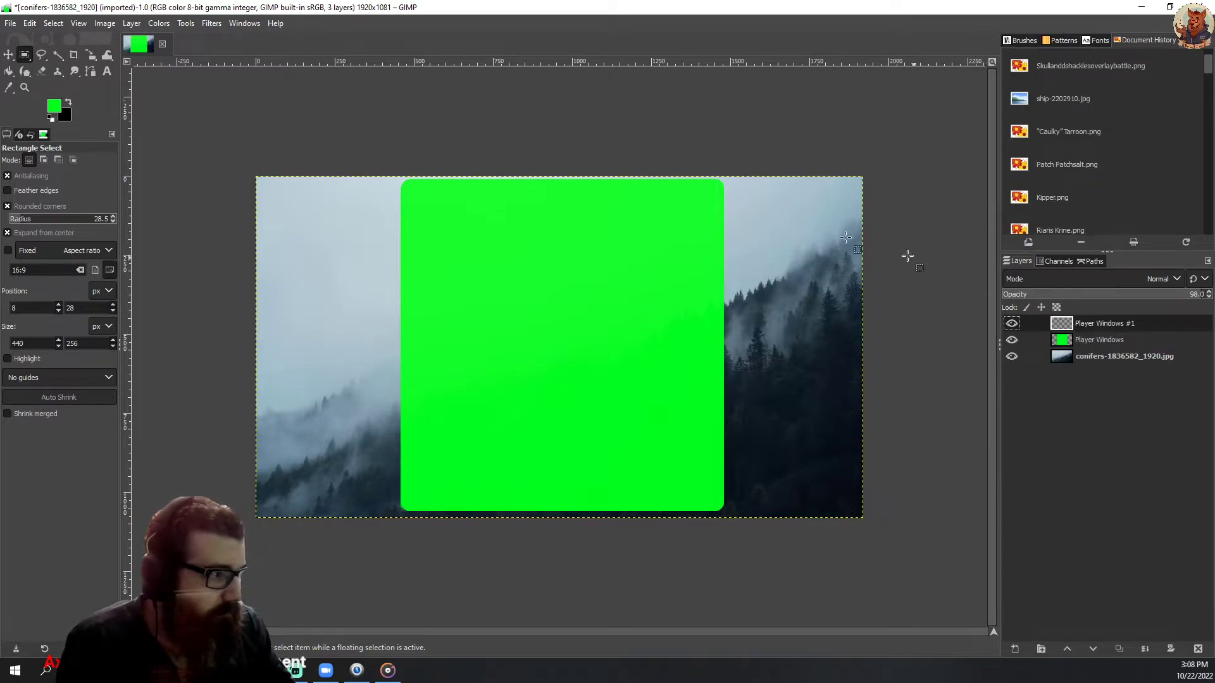
# - Select a rounded rectangle of about 452 × 300 px between the image's upper left edge and the large window, and fill it green
pyautogui.click(210, 121)
pyautogui.moveTo(277, 198); pyautogui.dragTo(331, 233)
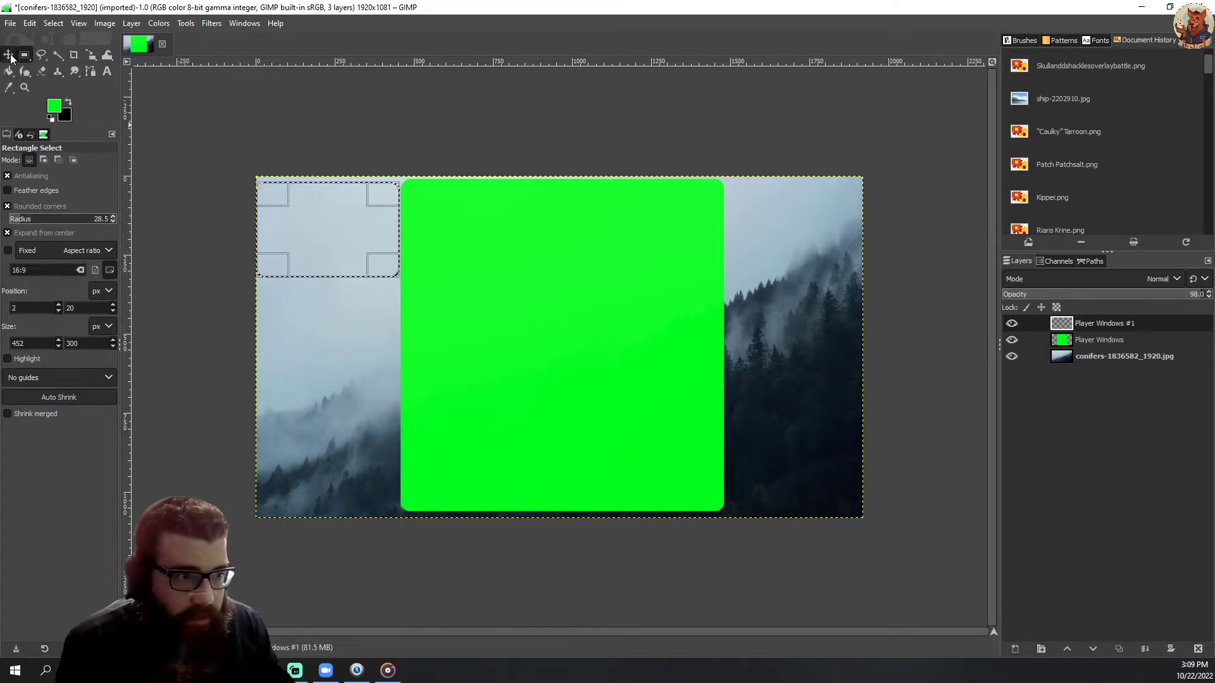
pyautogui.click(8, 71)
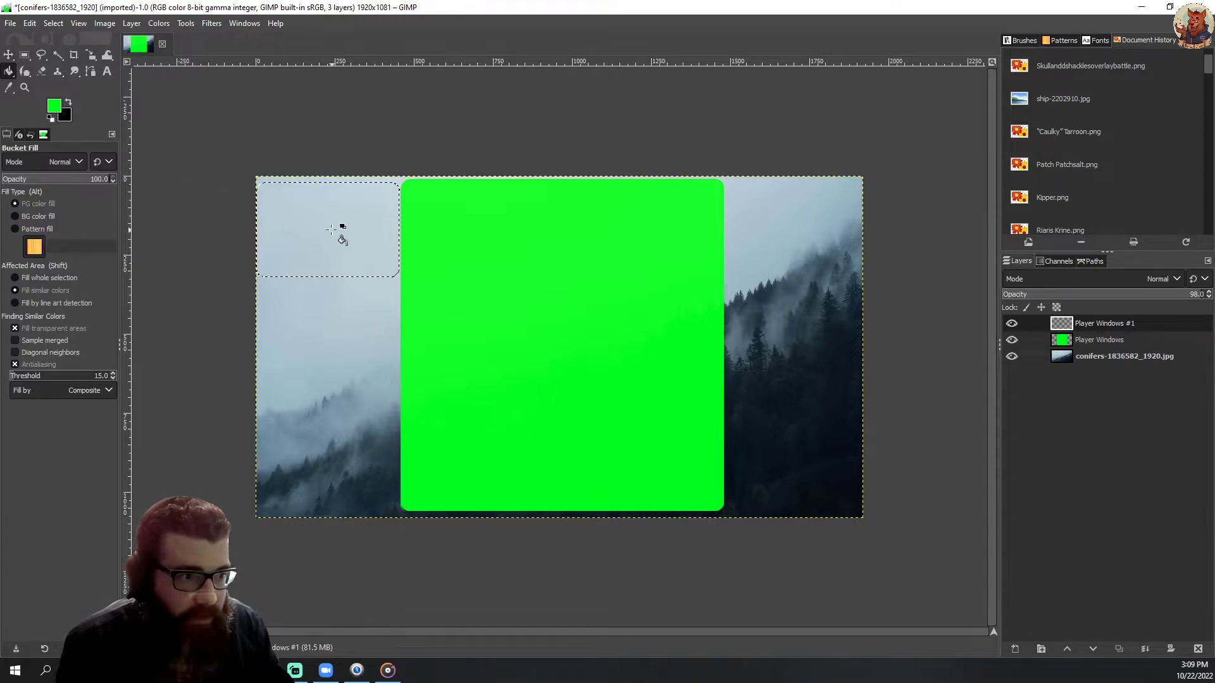
pyautogui.click(9, 55)
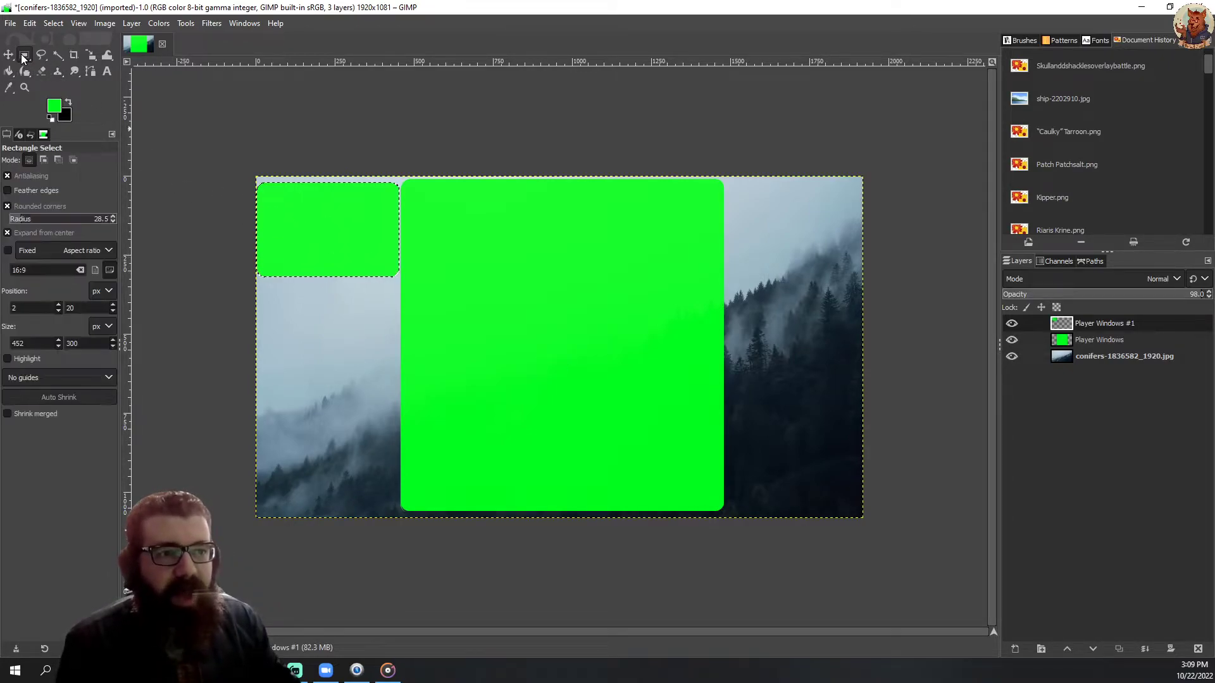
# - Scale the small green window to about 436 × 281 px, placing it just beneath its original position
pyautogui.hotkey('shift', 's')
pyautogui.click(321, 231)
pyautogui.moveTo(258, 225); pyautogui.dragTo(267, 230)
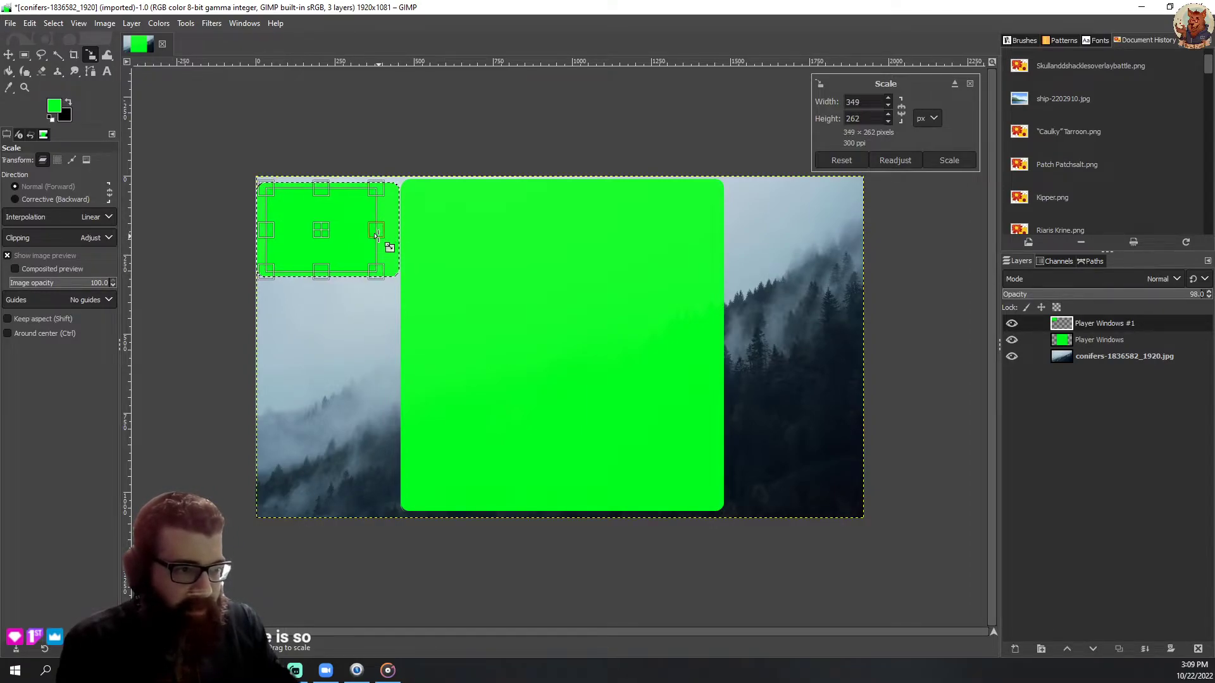
pyautogui.press('shift')
pyautogui.moveTo(335, 243); pyautogui.dragTo(395, 358)
pyautogui.press('shift')
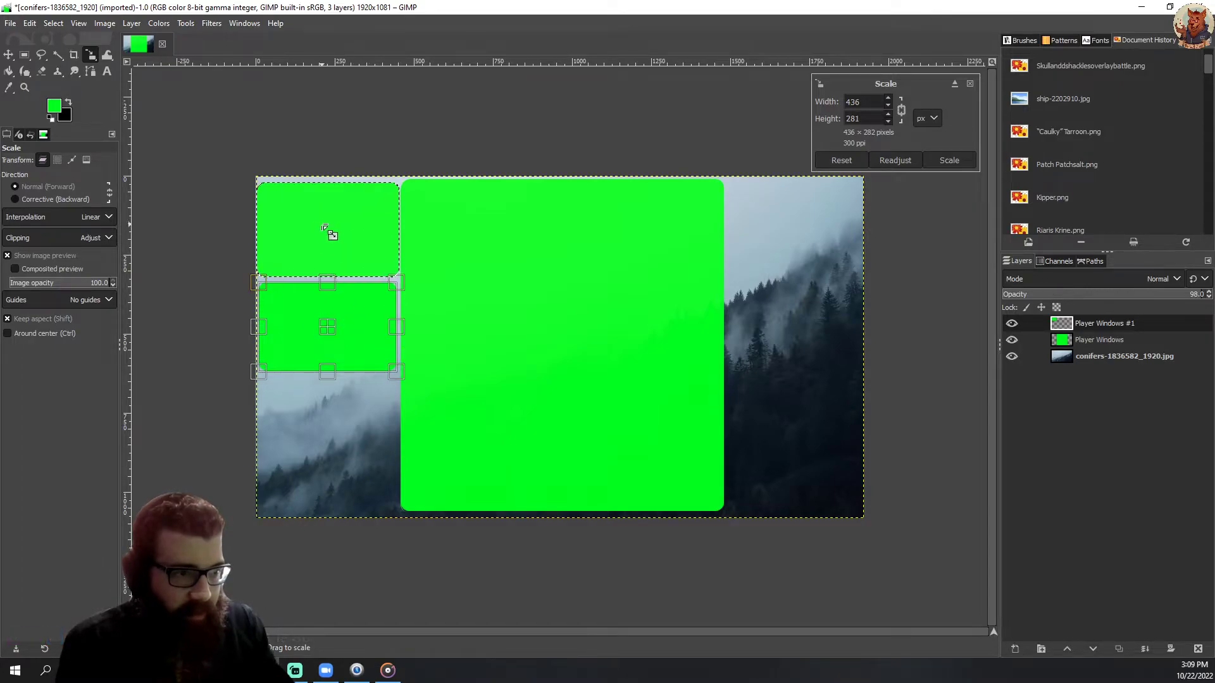
pyautogui.press('Return')
# - Move the floating small green window up into the image's upper left corner area, leaving a narrow margin on all sides
pyautogui.press('m')
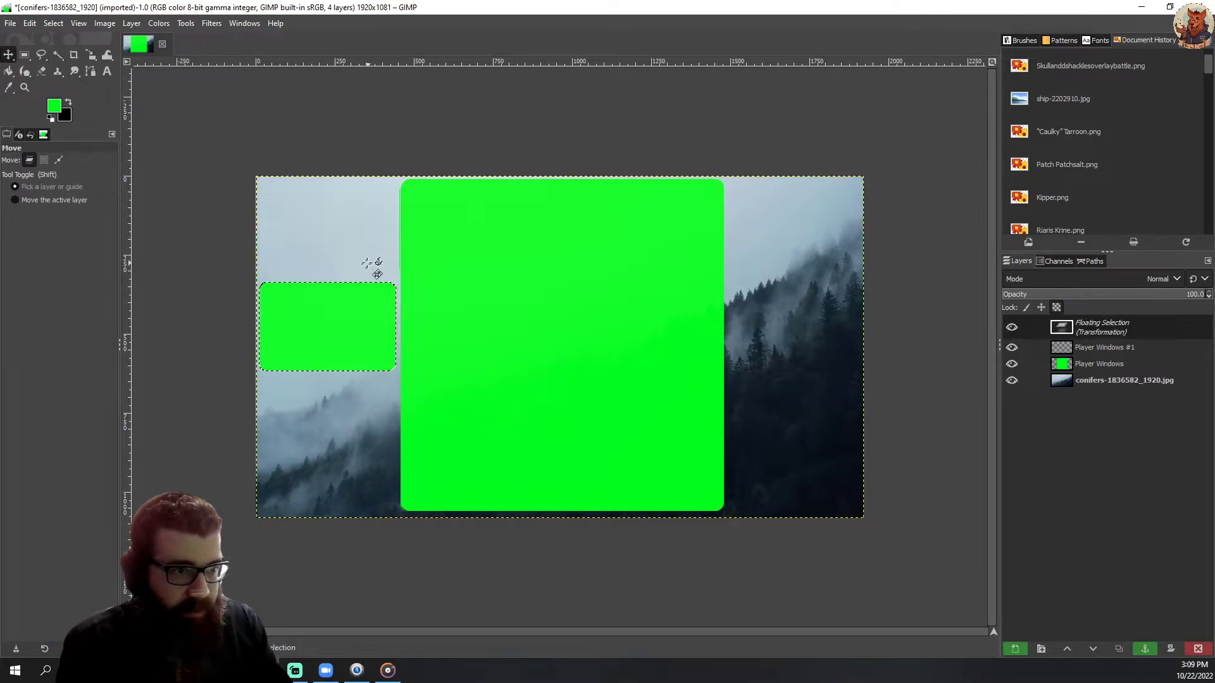
pyautogui.moveTo(321, 351); pyautogui.dragTo(322, 331)
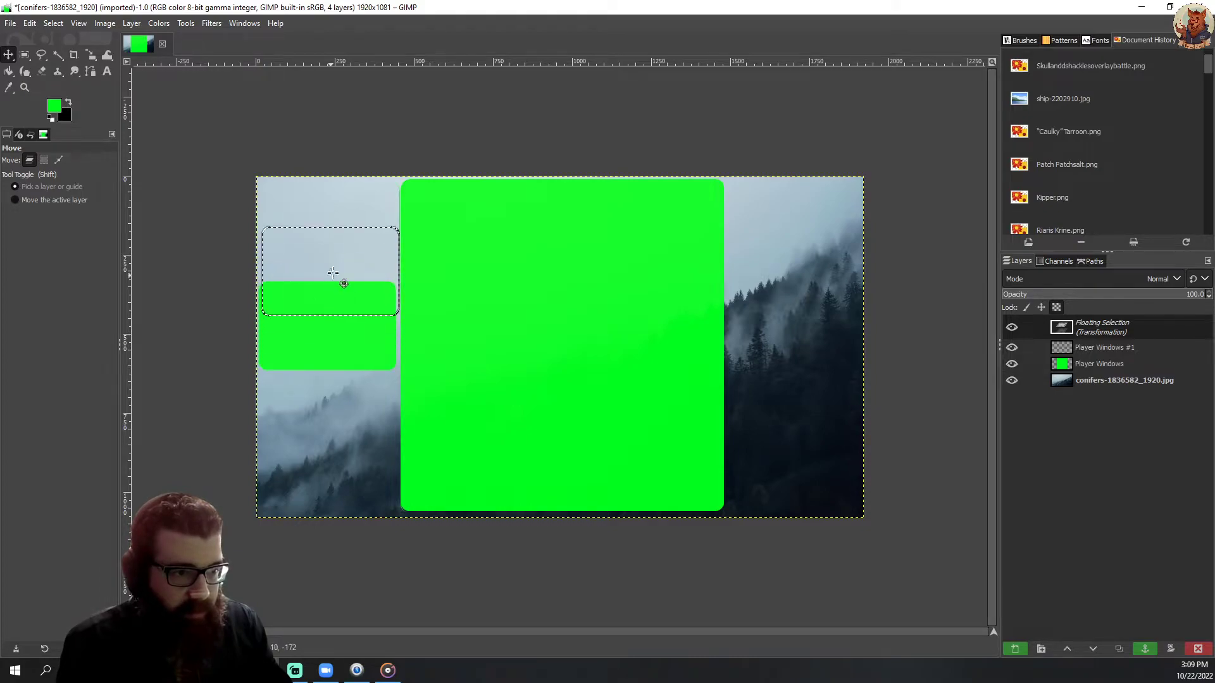
pyautogui.moveTo(333, 275); pyautogui.dragTo(335, 238)
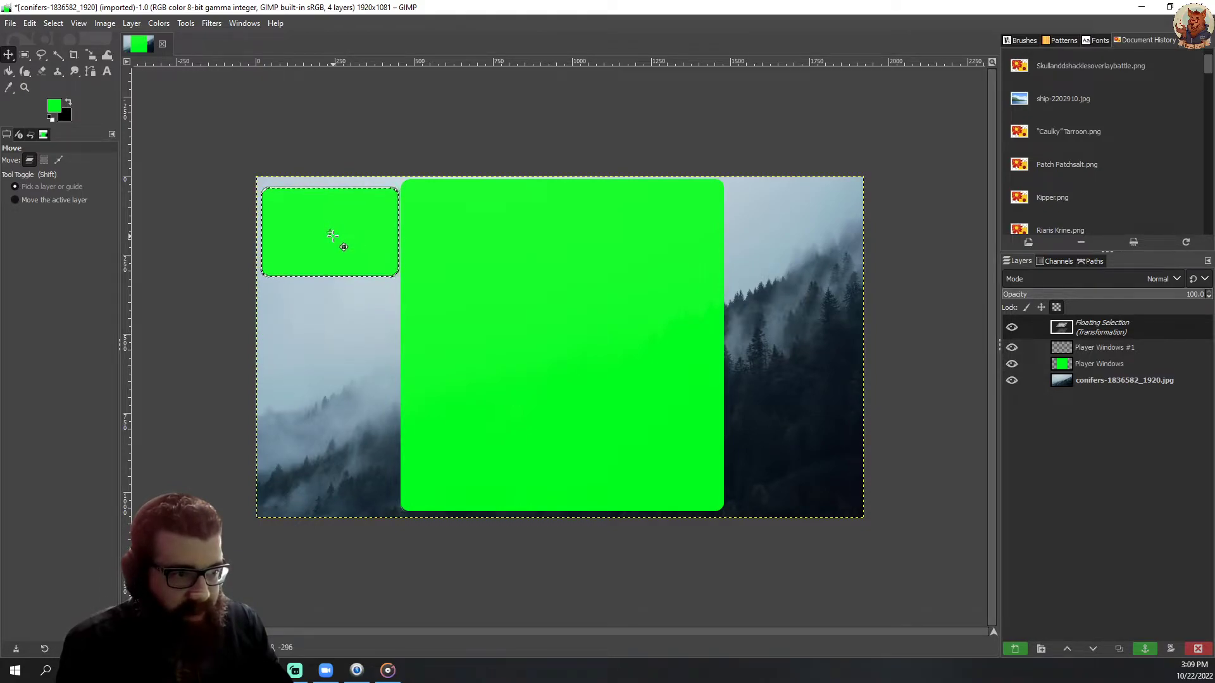
pyautogui.moveTo(342, 245); pyautogui.dragTo(341, 243)
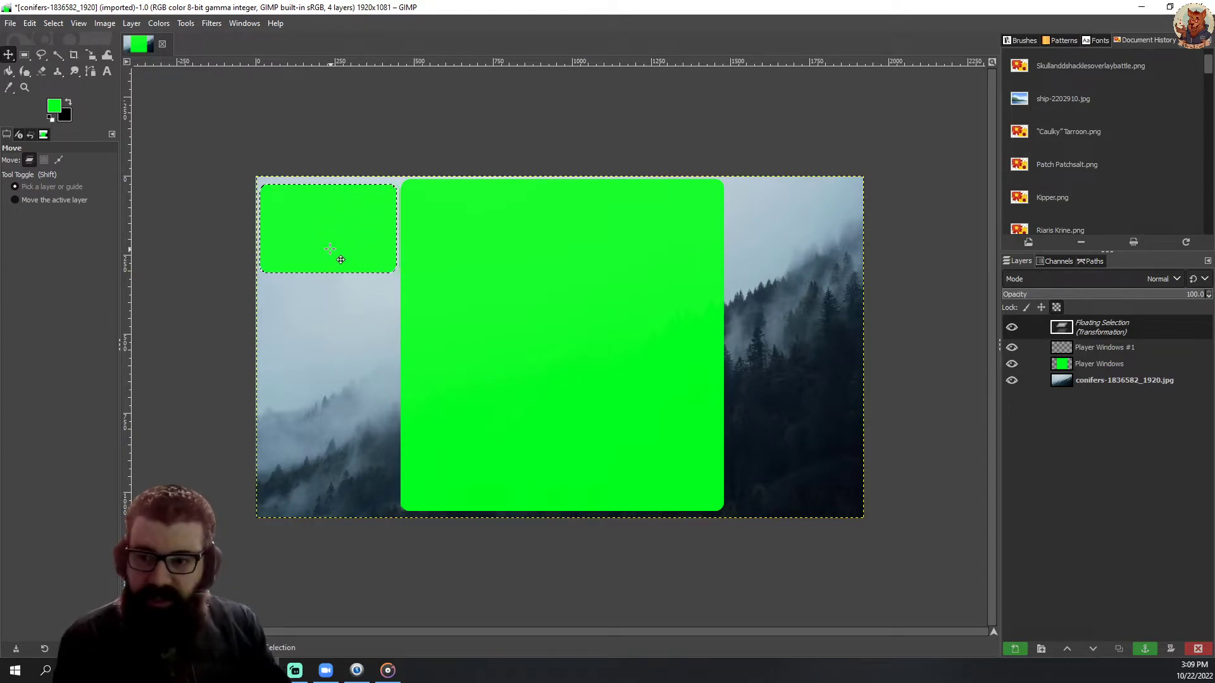
# - Copy the small green window to the clipboard and anchor it onto the Player Windows #1 layer
pyautogui.press('ctrl')
pyautogui.hotkey('ctrl', 'c')
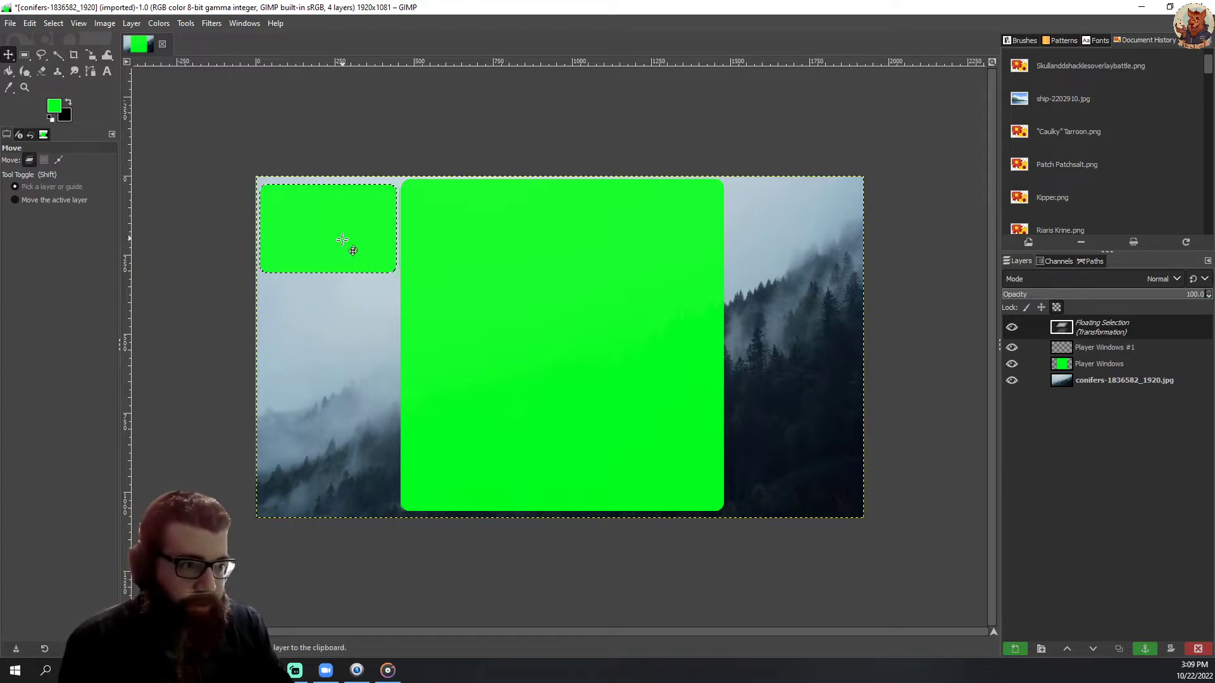
pyautogui.click(342, 324)
# - Paste a copy of the small green window, place it directly beneath the first one and anchor it
pyautogui.hotkey('ctrl', 'v')
pyautogui.moveTo(610, 345); pyautogui.dragTo(331, 328)
pyautogui.click(326, 392)
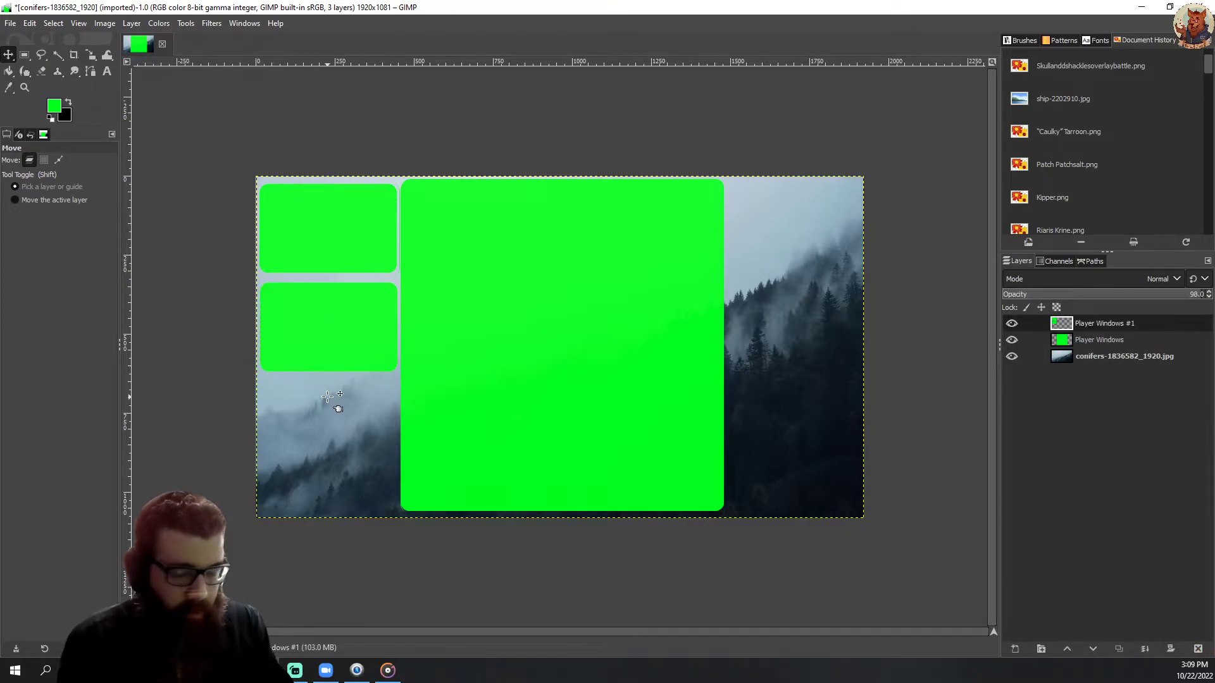
# - Paste another copy of the small green window, place it in the image's lower left area and anchor it
pyautogui.hotkey('ctrl', 'v')
pyautogui.moveTo(553, 352); pyautogui.dragTo(319, 465)
pyautogui.click(351, 318)
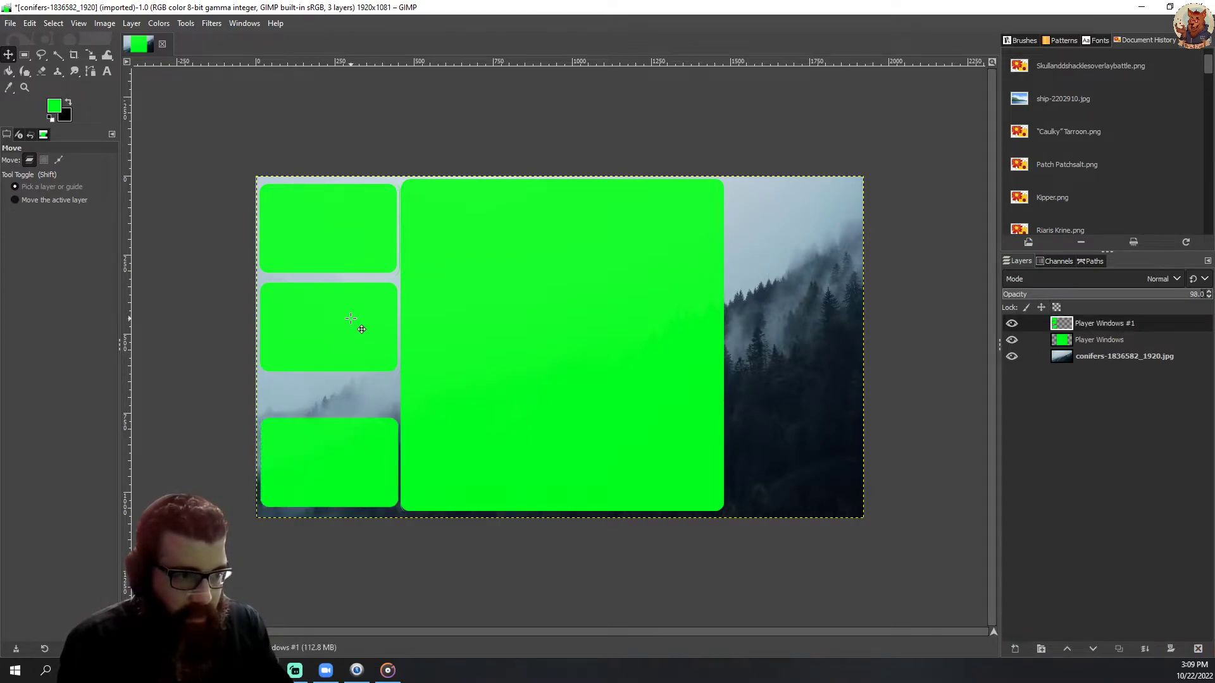
# - Undo both pasted copies of the small green window, after briefly shifting the middle one further down
pyautogui.hotkey('ctrl', 'z')
pyautogui.hotkey('ctrl', 'z')
pyautogui.hotkey('ctrl', 'z')
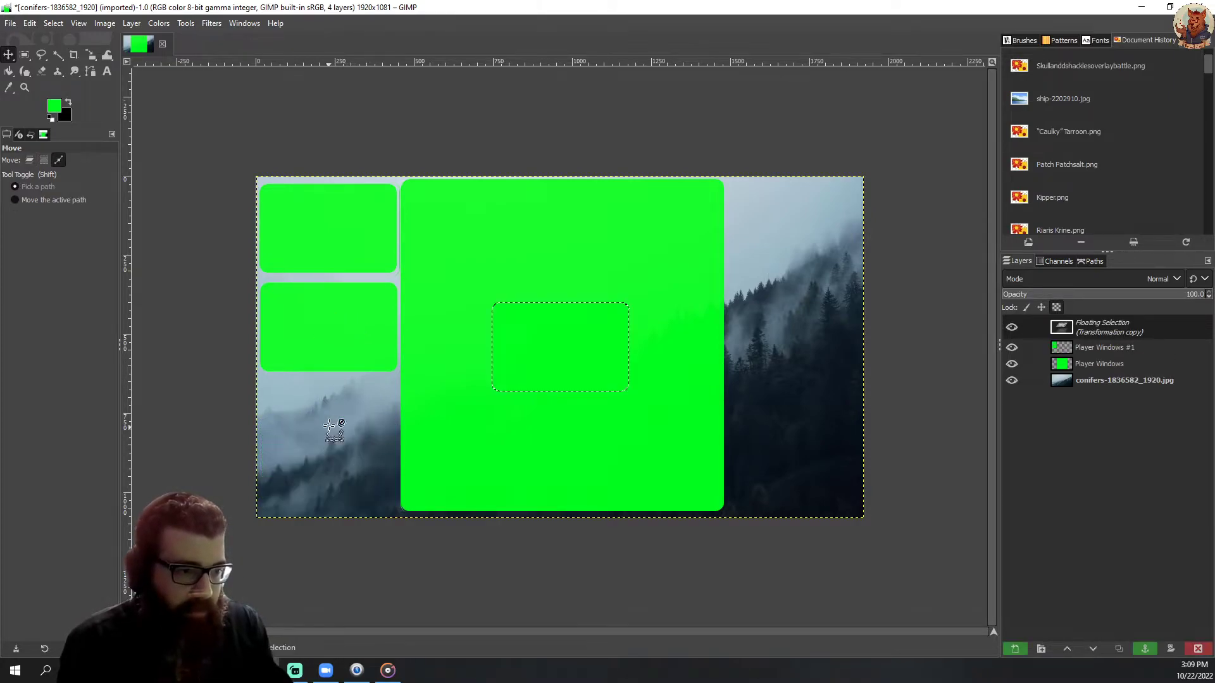
pyautogui.moveTo(329, 327); pyautogui.dragTo(331, 350)
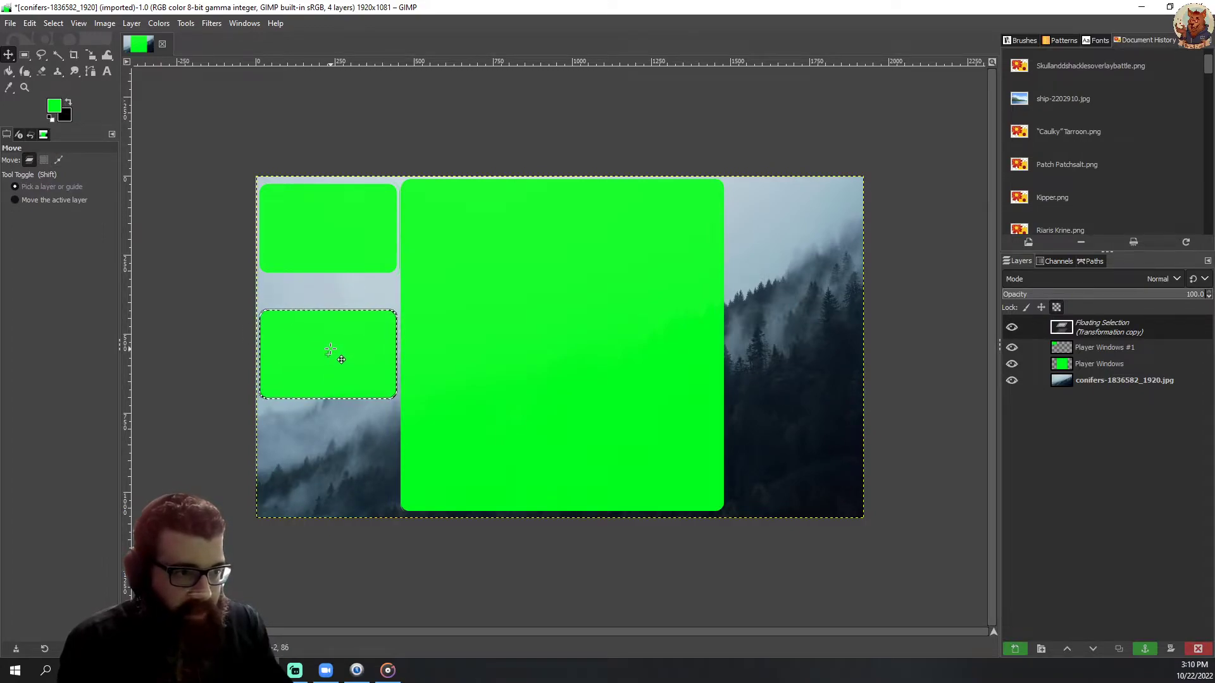
pyautogui.hotkey('ctrl', 'z')
pyautogui.hotkey('ctrl', 'z')
pyautogui.hotkey('ctrl', 'z')
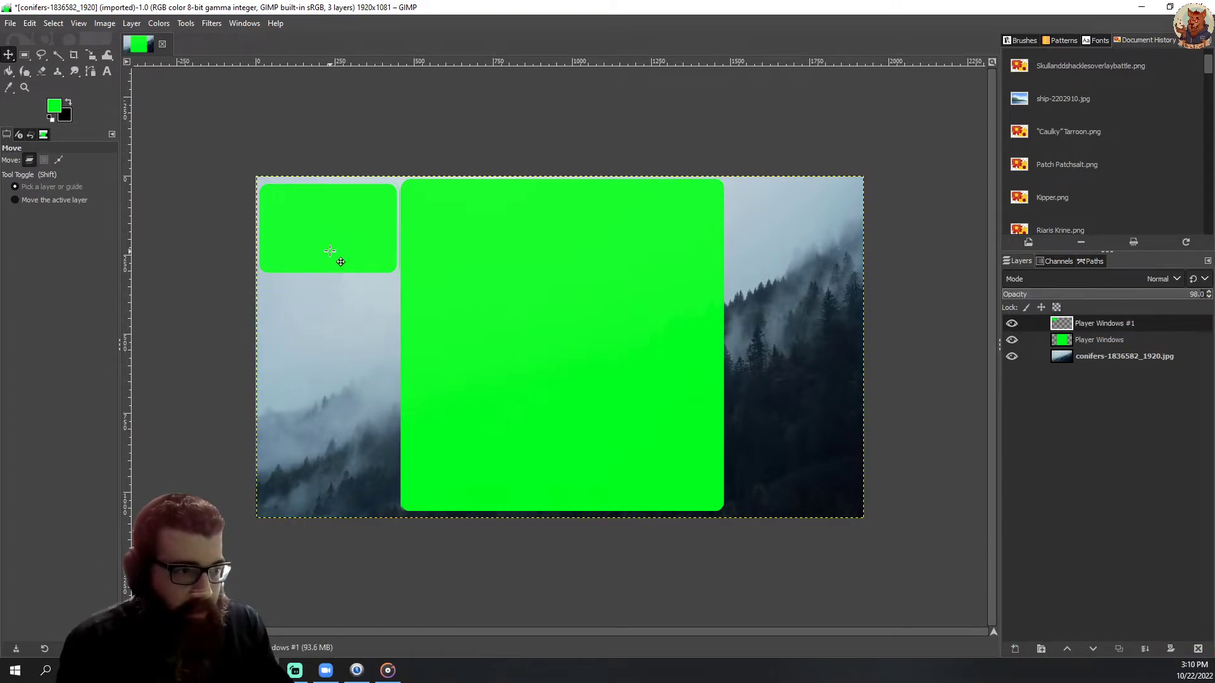
pyautogui.hotkey('ctrl', 'z')
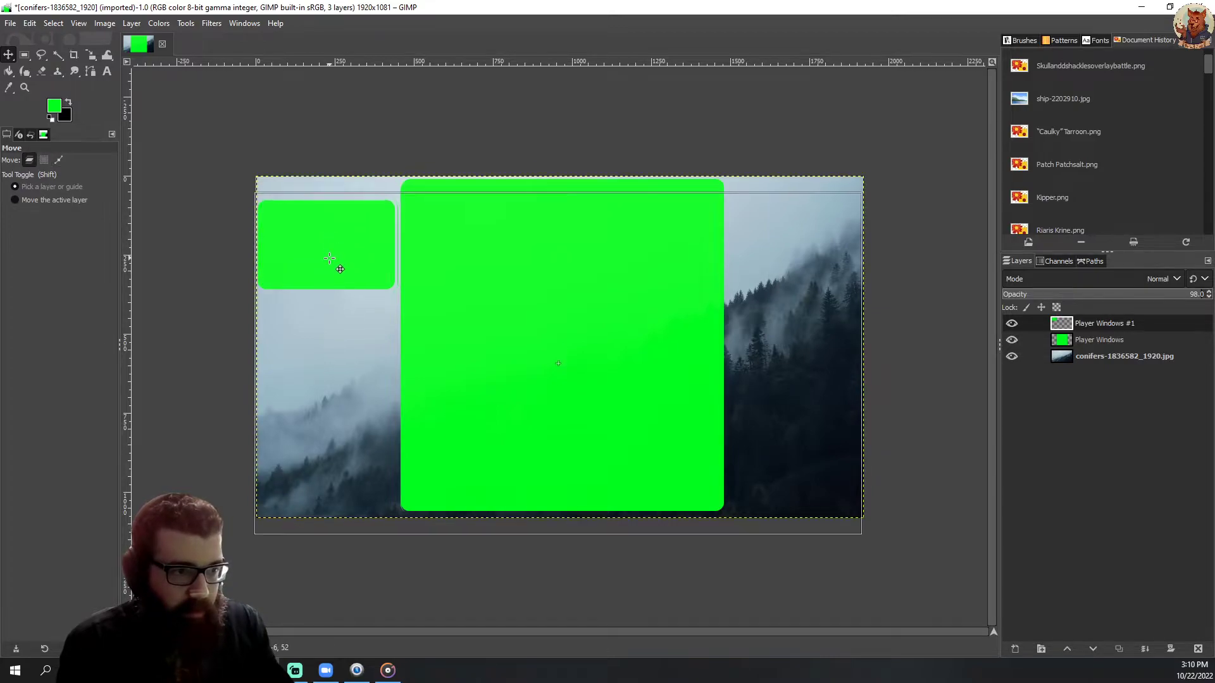
# - Undo the last move and anchoring of the small green window, and scale it taller to about 436 × 345 px
pyautogui.hotkey('ctrl', 'z')
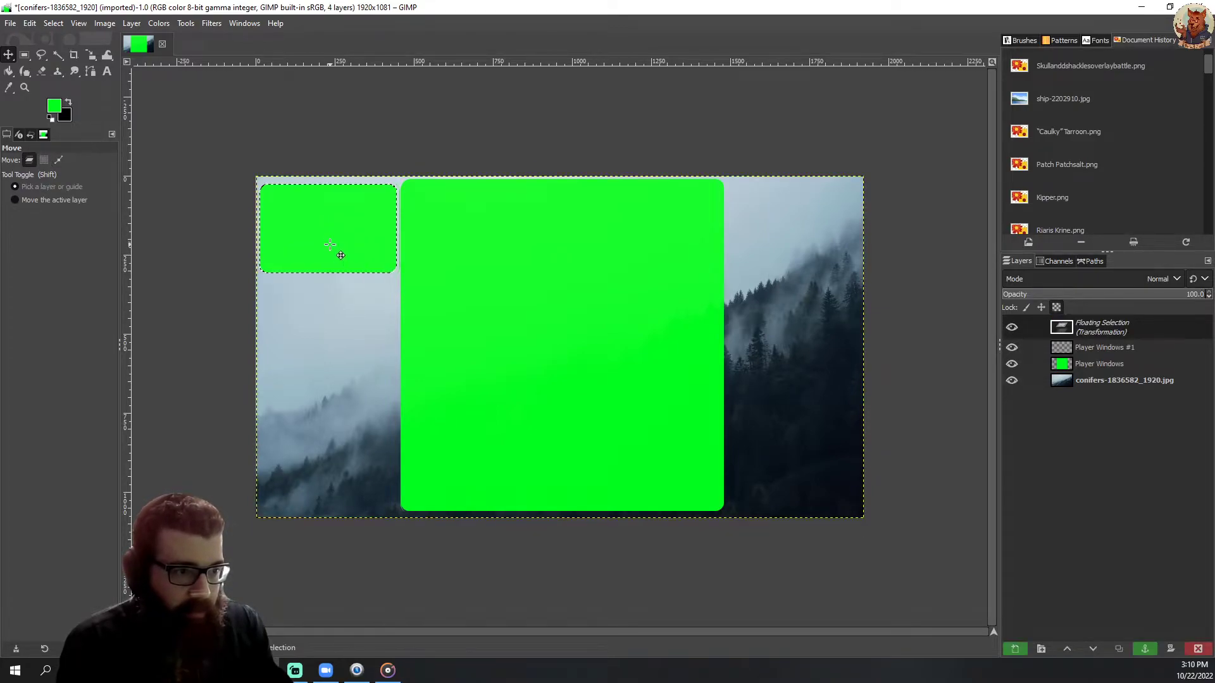
pyautogui.hotkey('shift', 's')
pyautogui.click(342, 279)
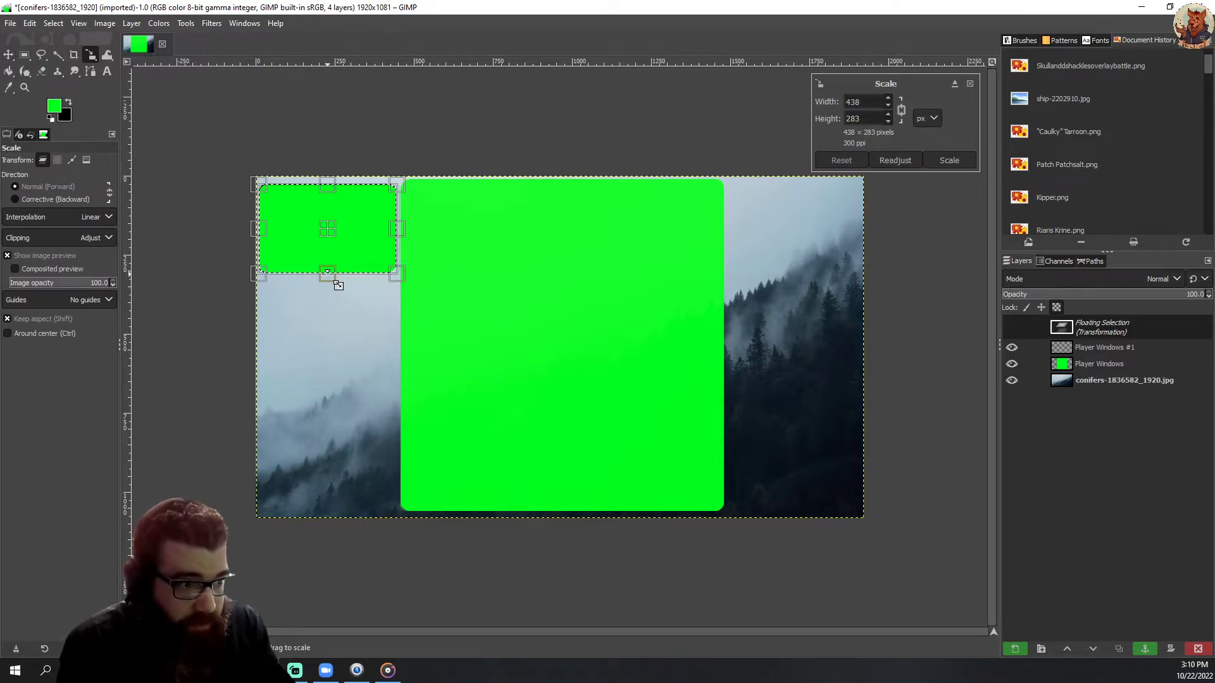
pyautogui.moveTo(339, 287); pyautogui.dragTo(339, 301)
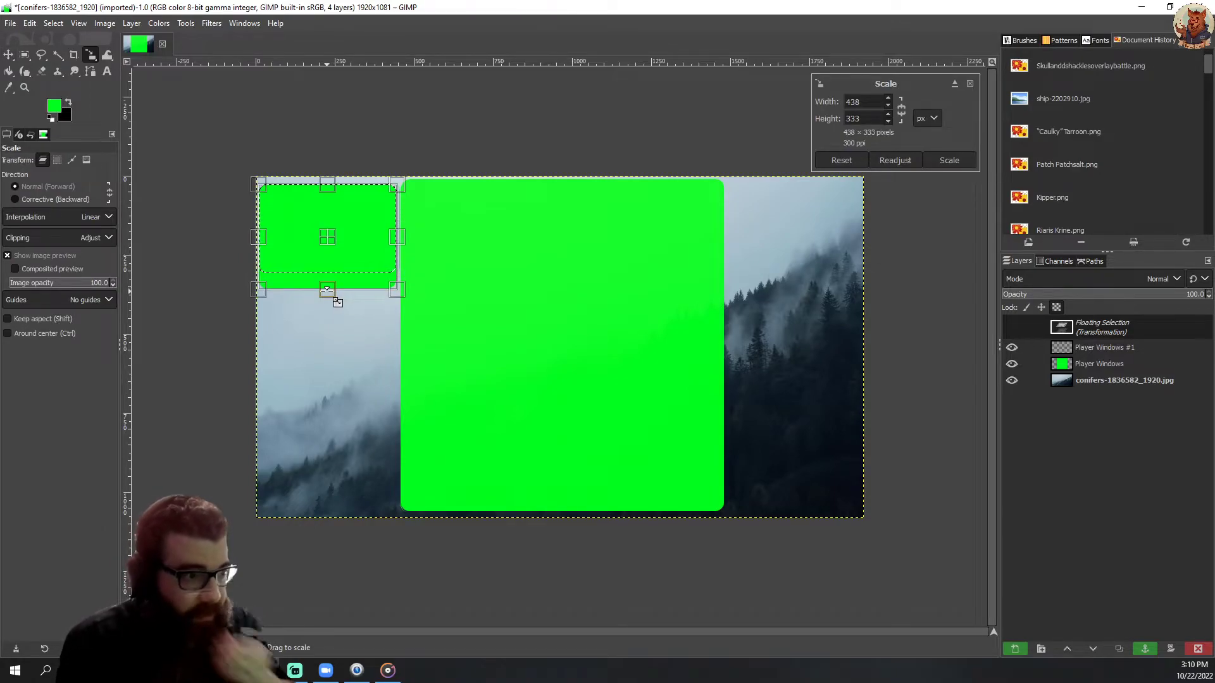
pyautogui.press('shift')
pyautogui.moveTo(335, 356); pyautogui.dragTo(334, 355)
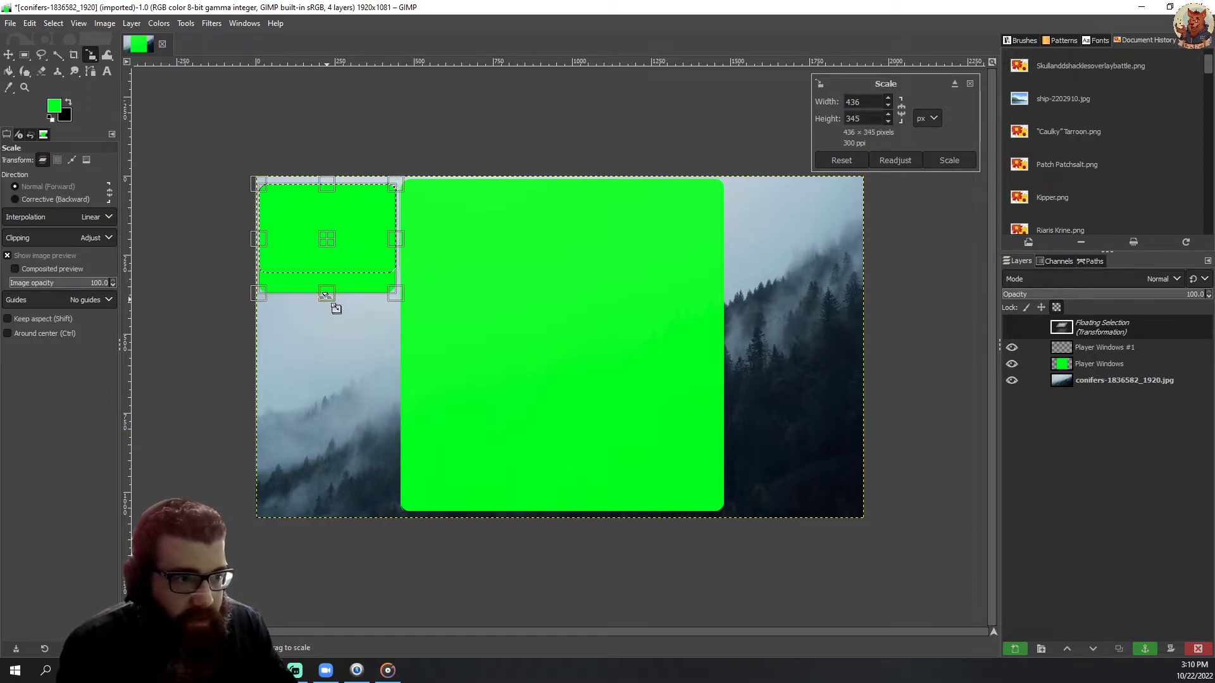
pyautogui.press('m')
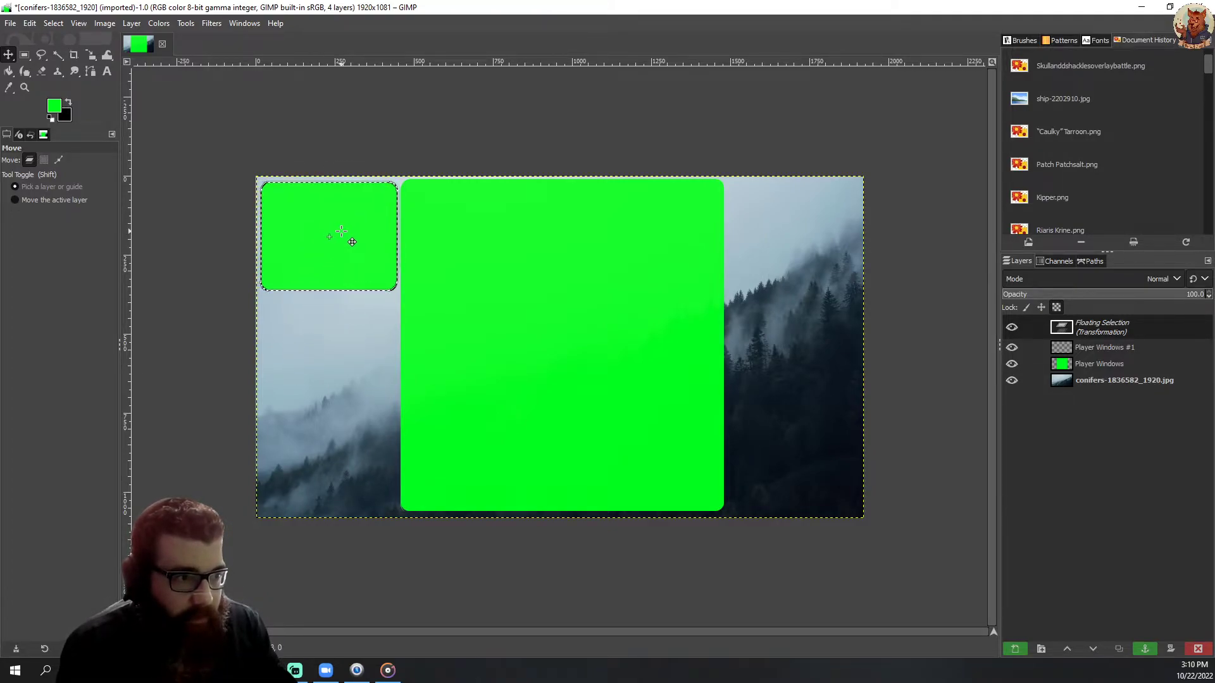
# - Copy the resized green window and paste two copies stacked beneath it along the image's left side, anchoring each one
pyautogui.hotkey('ctrl', 'c')
pyautogui.hotkey('ctrl', 'v')
pyautogui.moveTo(350, 245); pyautogui.dragTo(340, 350)
pyautogui.hotkey('ctrl', 'h')
pyautogui.hotkey('ctrl', 'v')
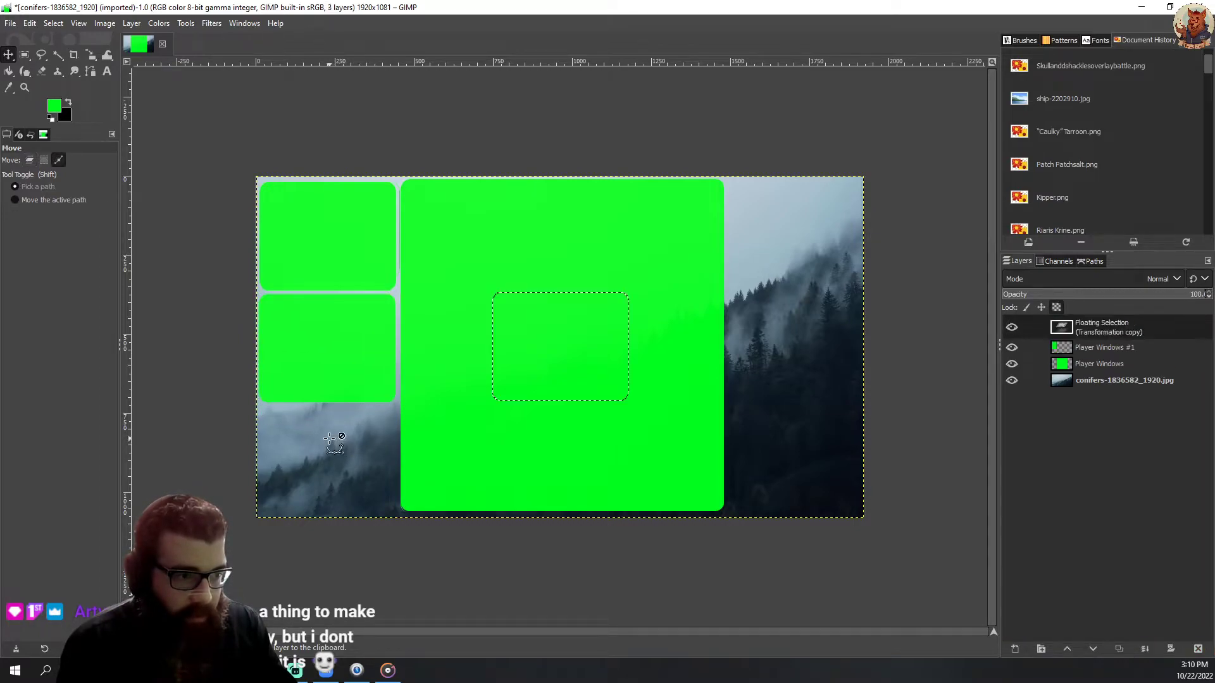
pyautogui.moveTo(550, 351); pyautogui.dragTo(312, 464)
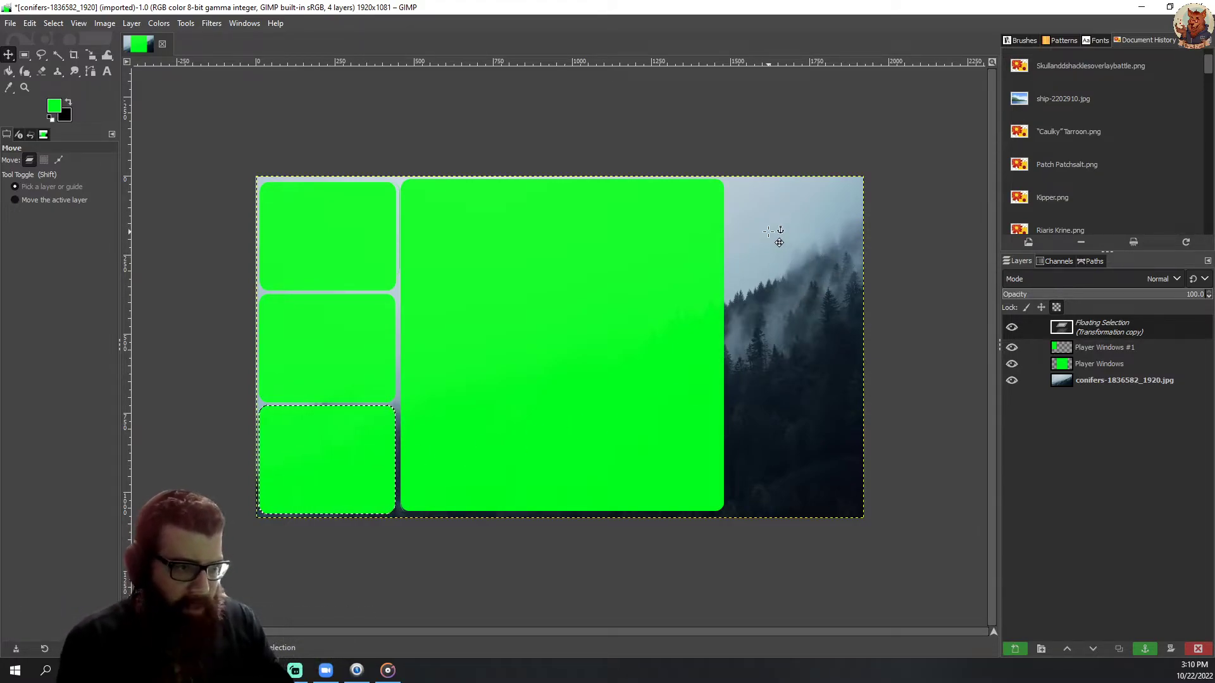
pyautogui.hotkey('ctrl', 'h')
# - Paste three more copies of the small window stacked down the image's right side, anchoring the upper two
pyautogui.moveTo(582, 352); pyautogui.dragTo(808, 250)
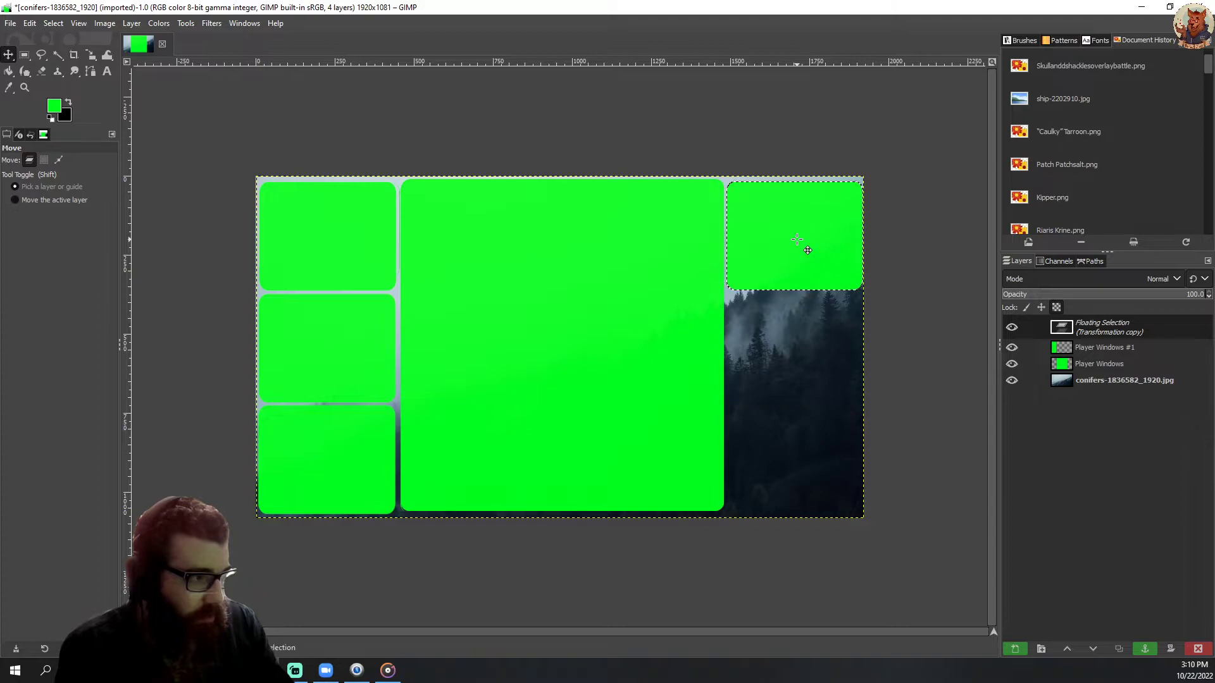
pyautogui.hotkey('ctrl', 'h')
pyautogui.moveTo(551, 361); pyautogui.dragTo(765, 369)
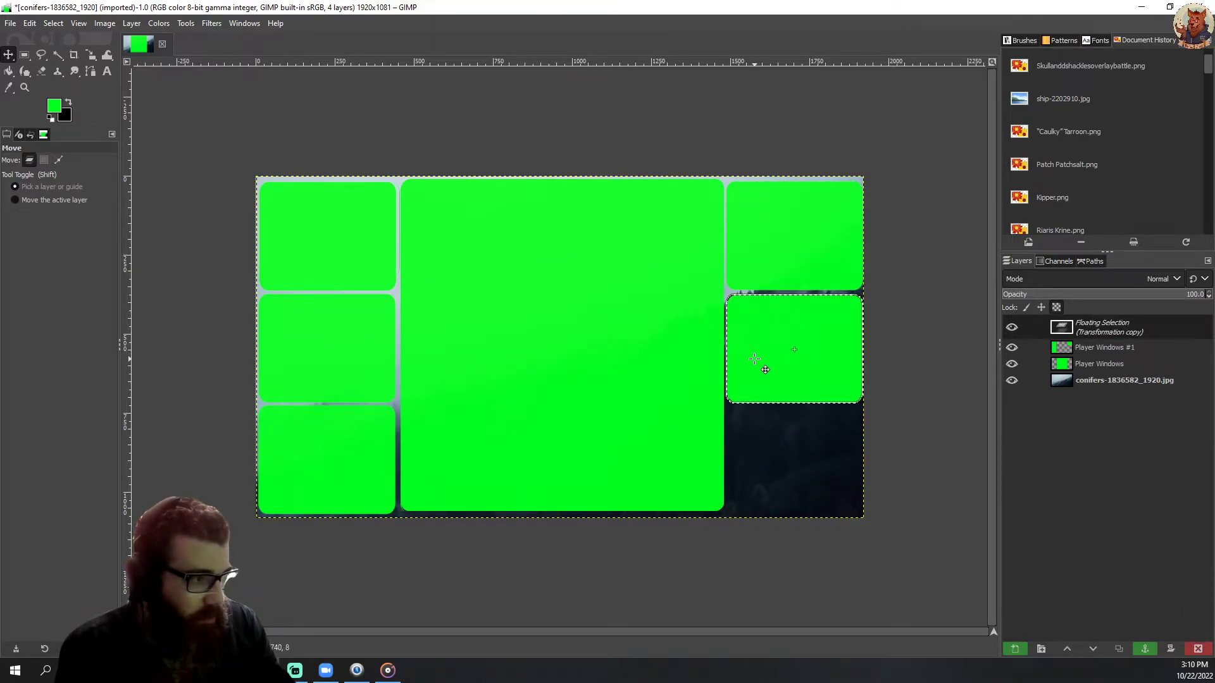
pyautogui.hotkey('ctrl', 'h')
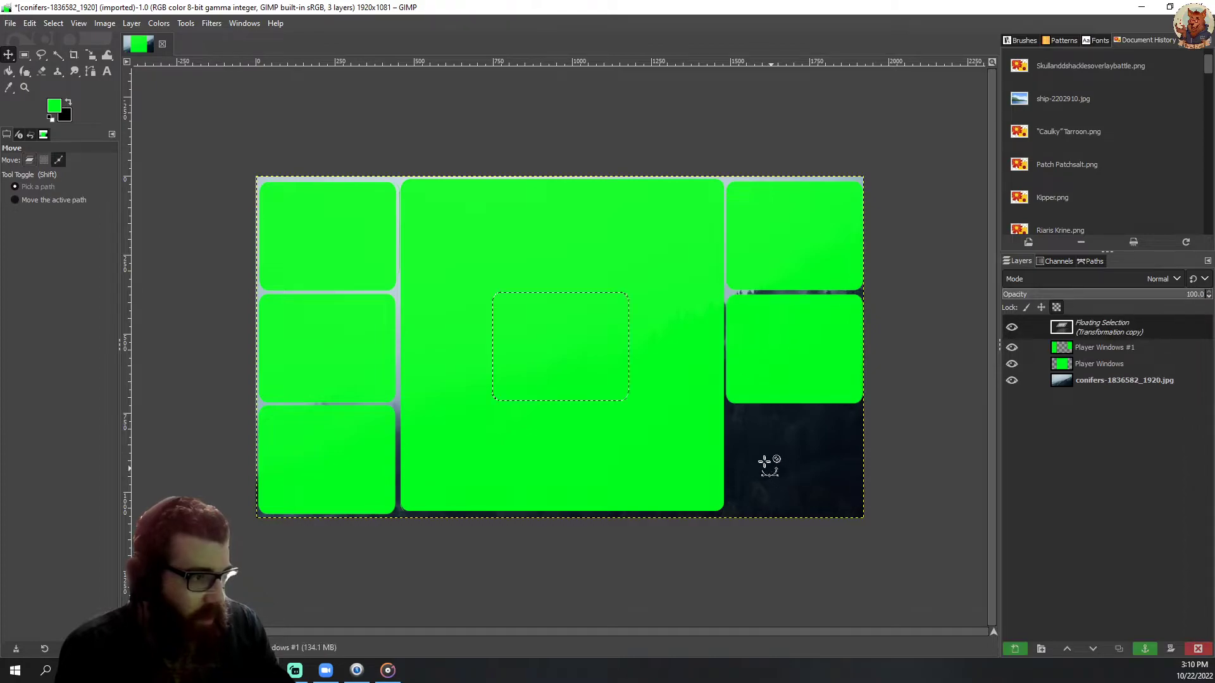
pyautogui.moveTo(556, 356); pyautogui.dragTo(794, 474)
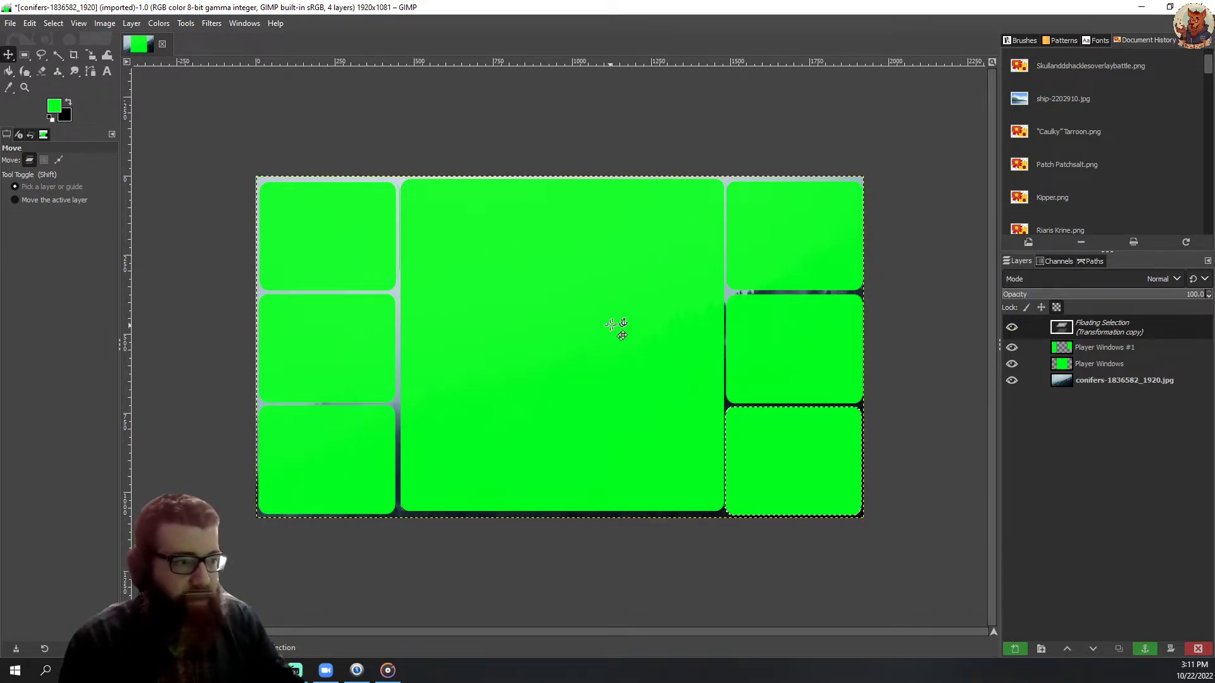
# - Start exporting the overlay image and name the file SpookyStream.png
pyautogui.click(9, 23)
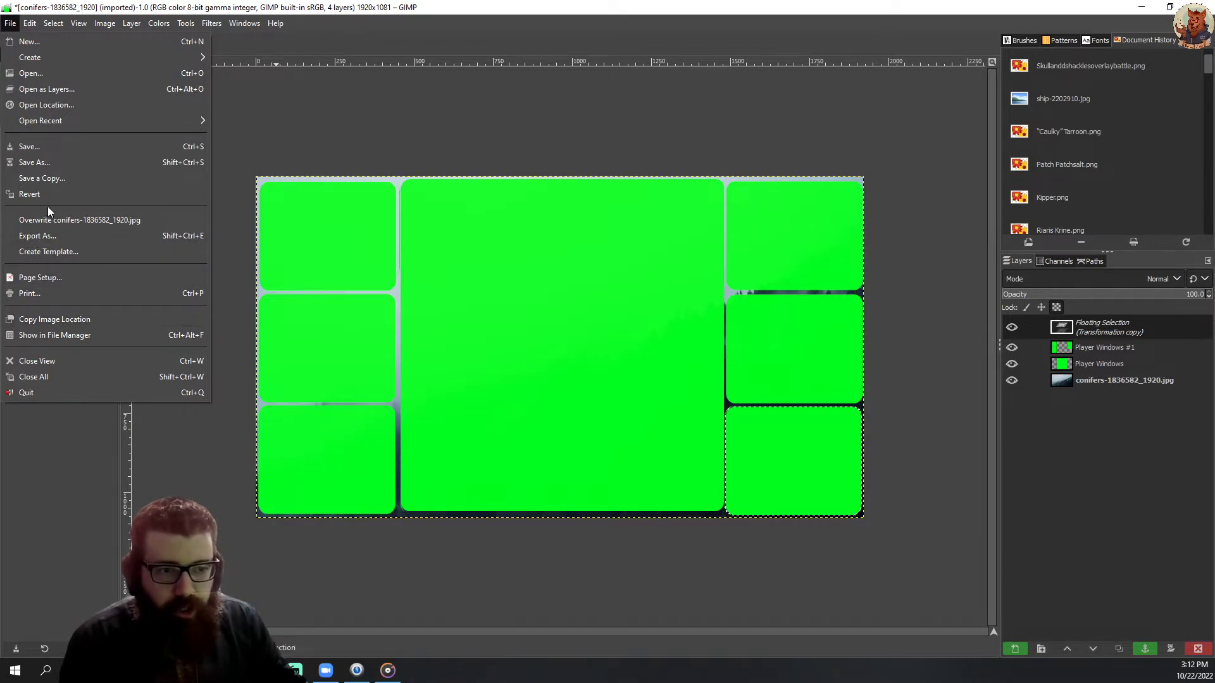
pyautogui.click(64, 238)
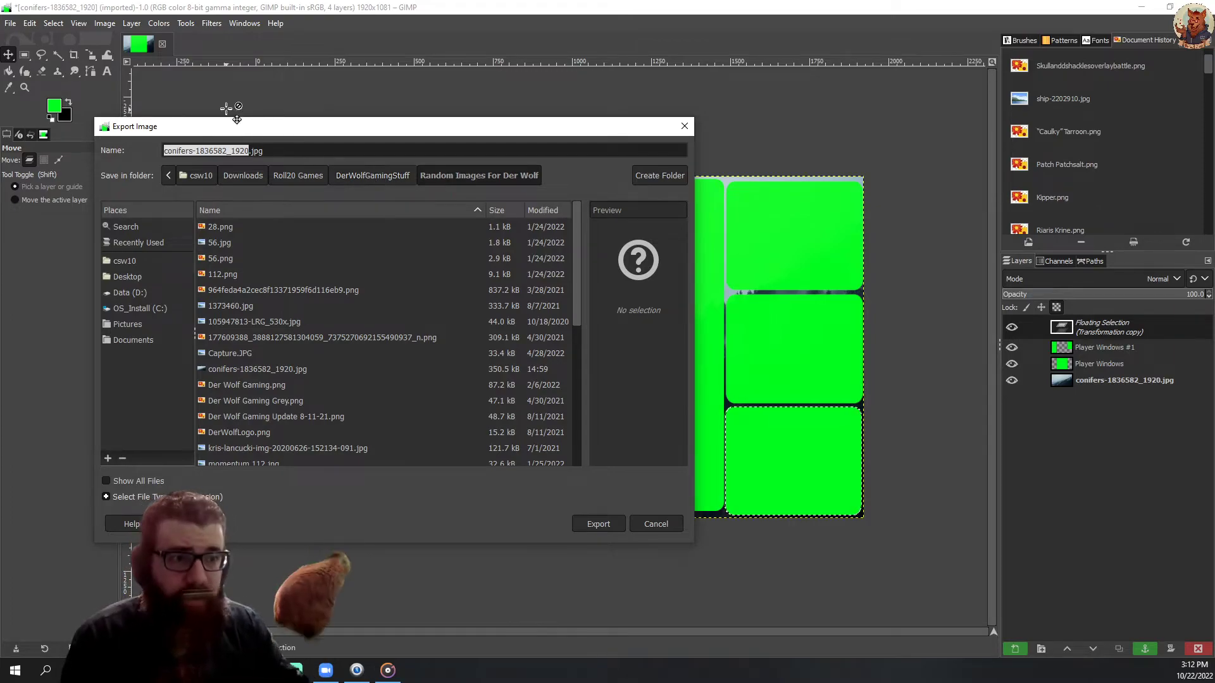
pyautogui.click(260, 152)
pyautogui.tripleClick(258, 152)
pyautogui.write('Spooky Stream')
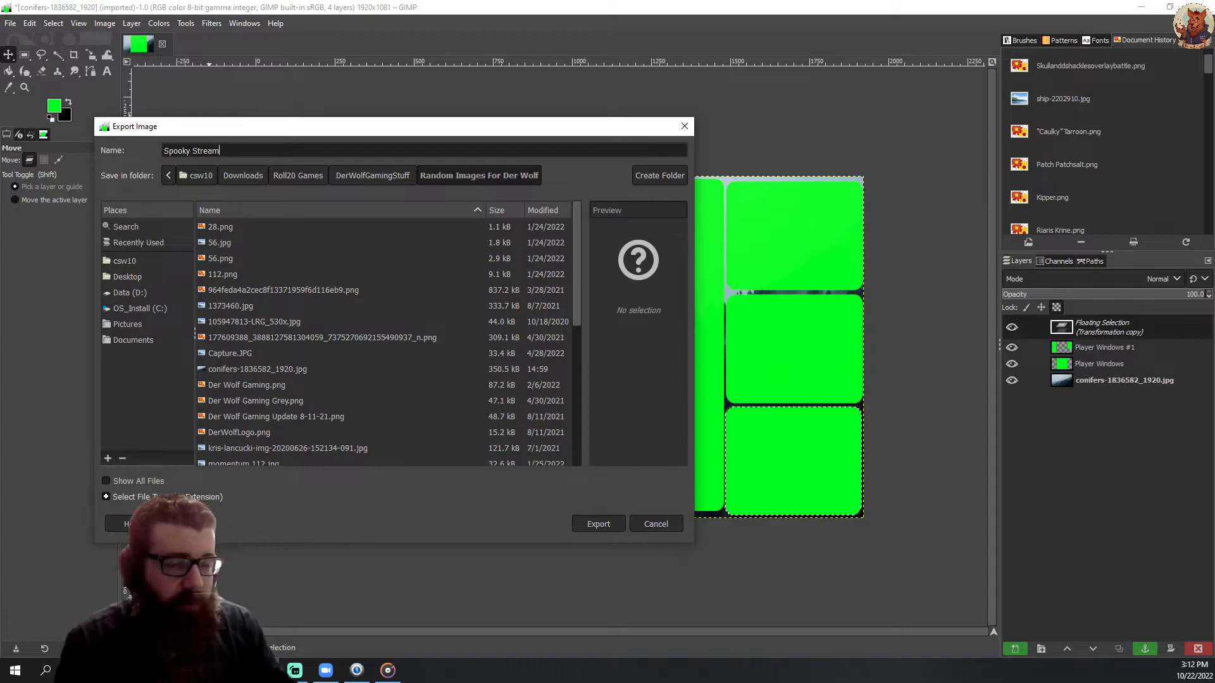
pyautogui.write('.pn')
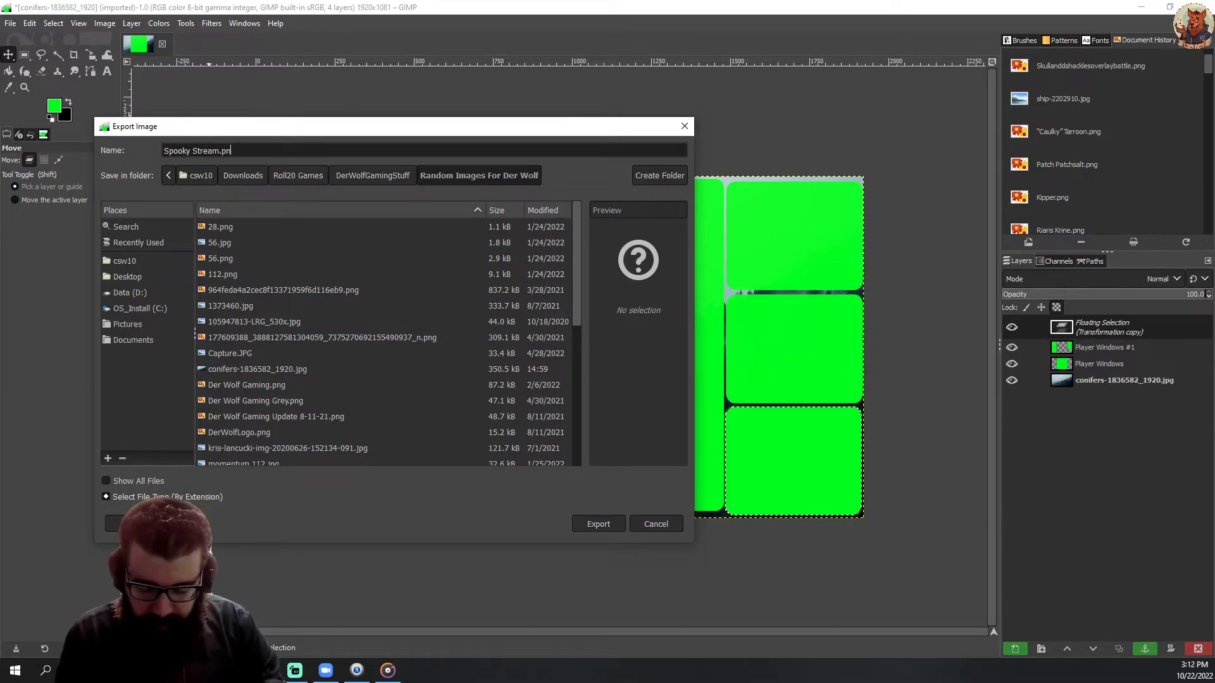
pyautogui.write('g')
pyautogui.click(192, 150)
pyautogui.press('BackSpace')
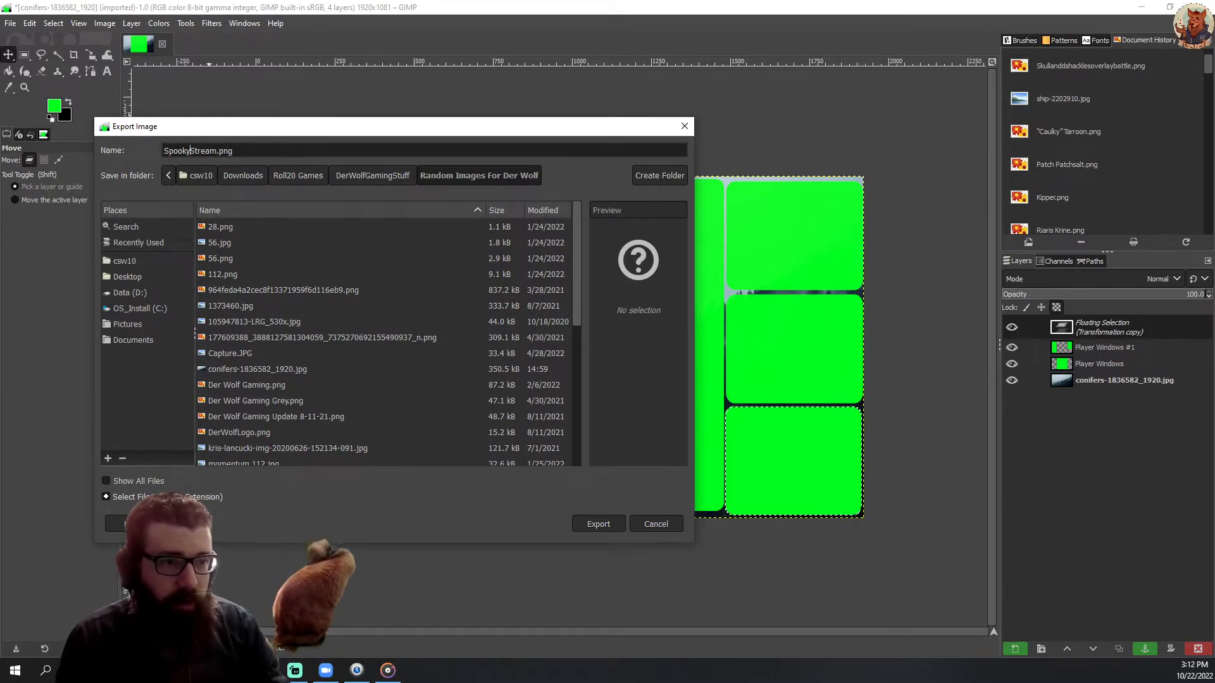
# - Choose the DerWolfDenSpooky Stream folder inside DerWolfGamingStuff and export the image there as PNG with the offered settings
pyautogui.click(131, 242)
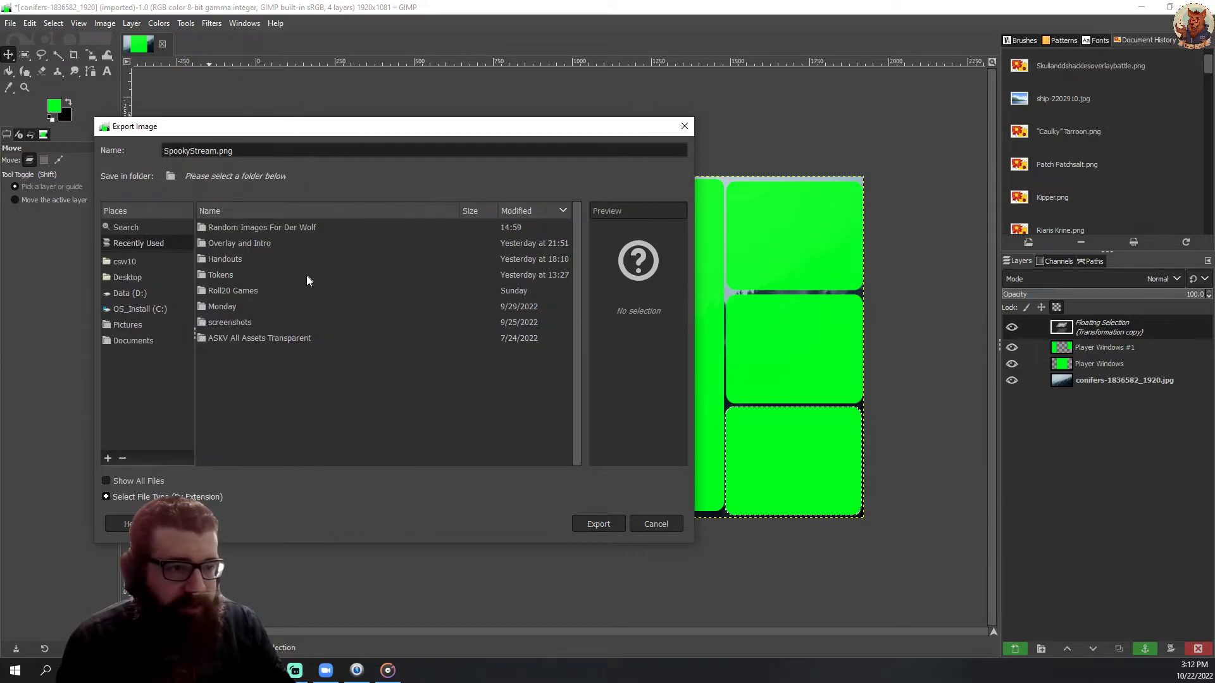
pyautogui.doubleClick(247, 243)
pyautogui.click(298, 176)
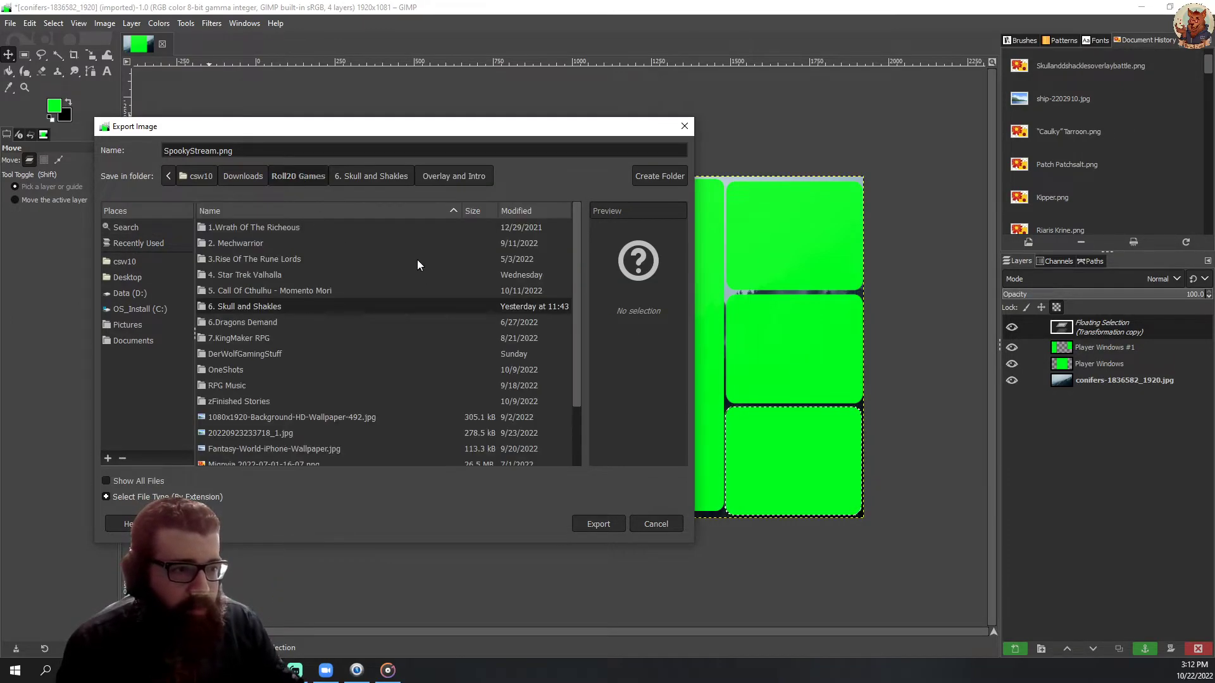
pyautogui.doubleClick(267, 353)
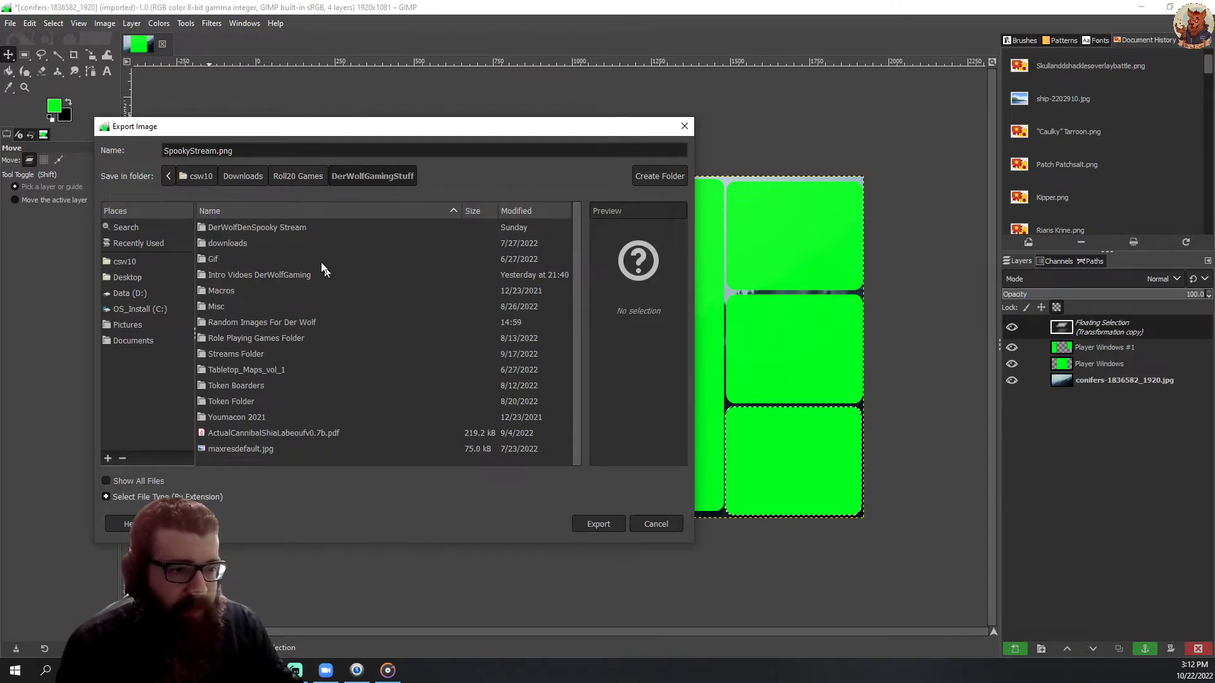
pyautogui.doubleClick(259, 227)
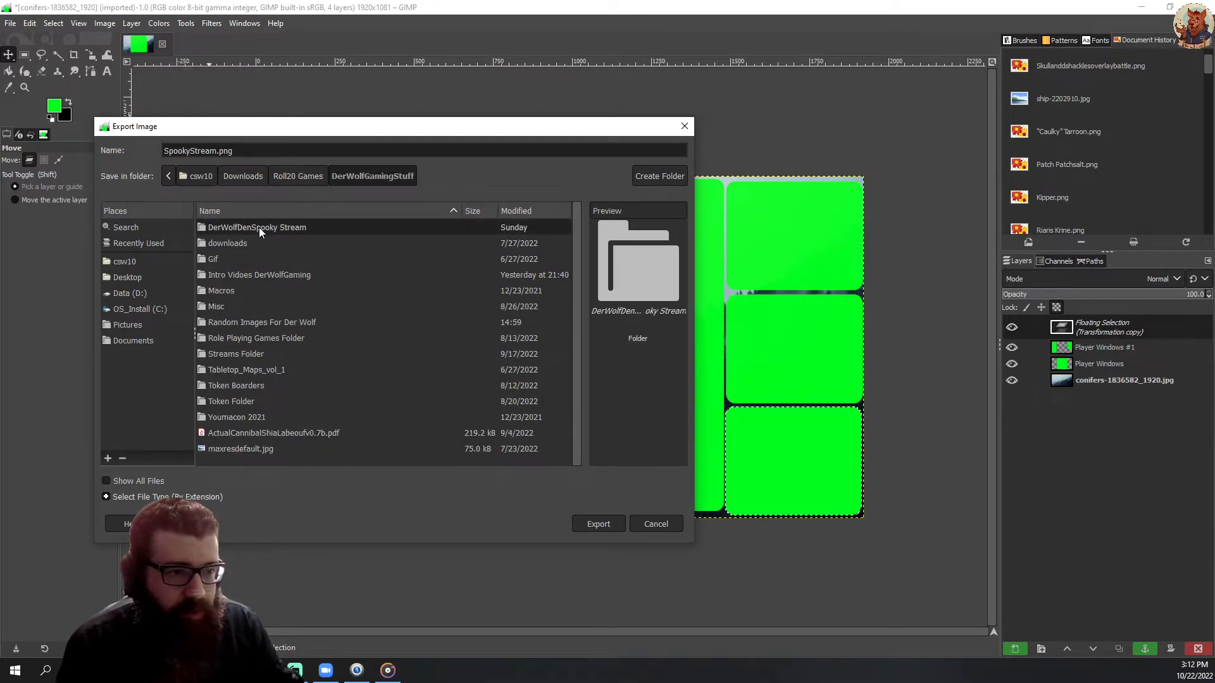
pyautogui.click(606, 526)
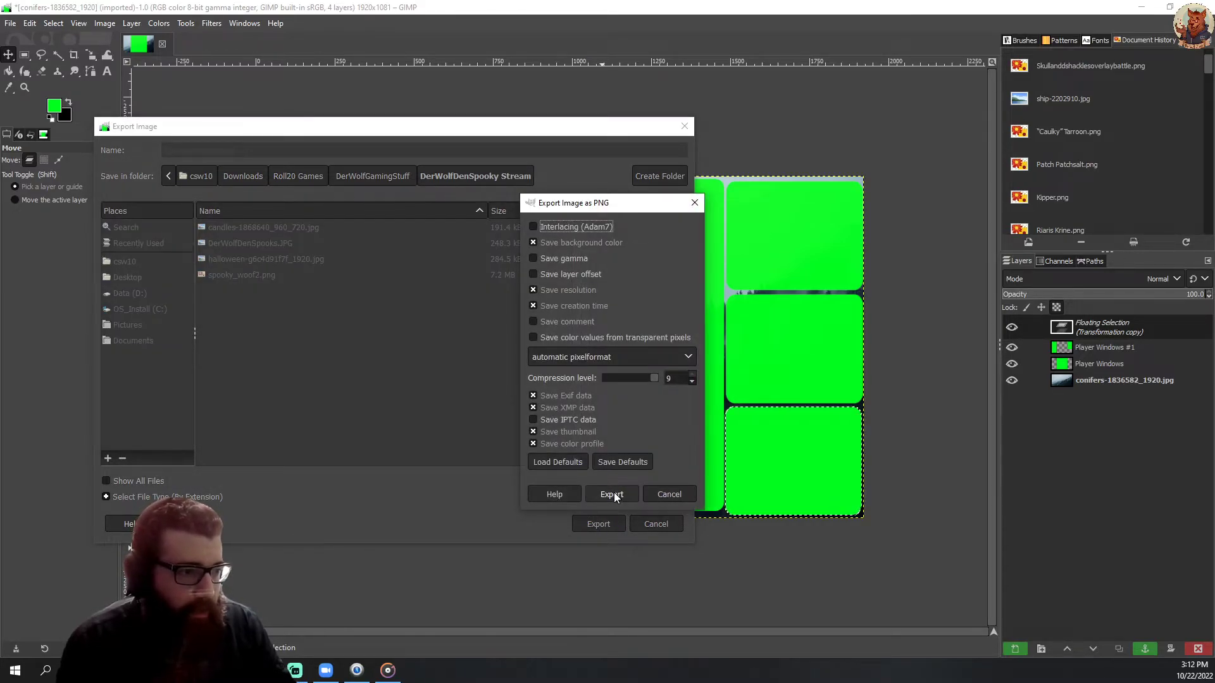
pyautogui.click(611, 494)
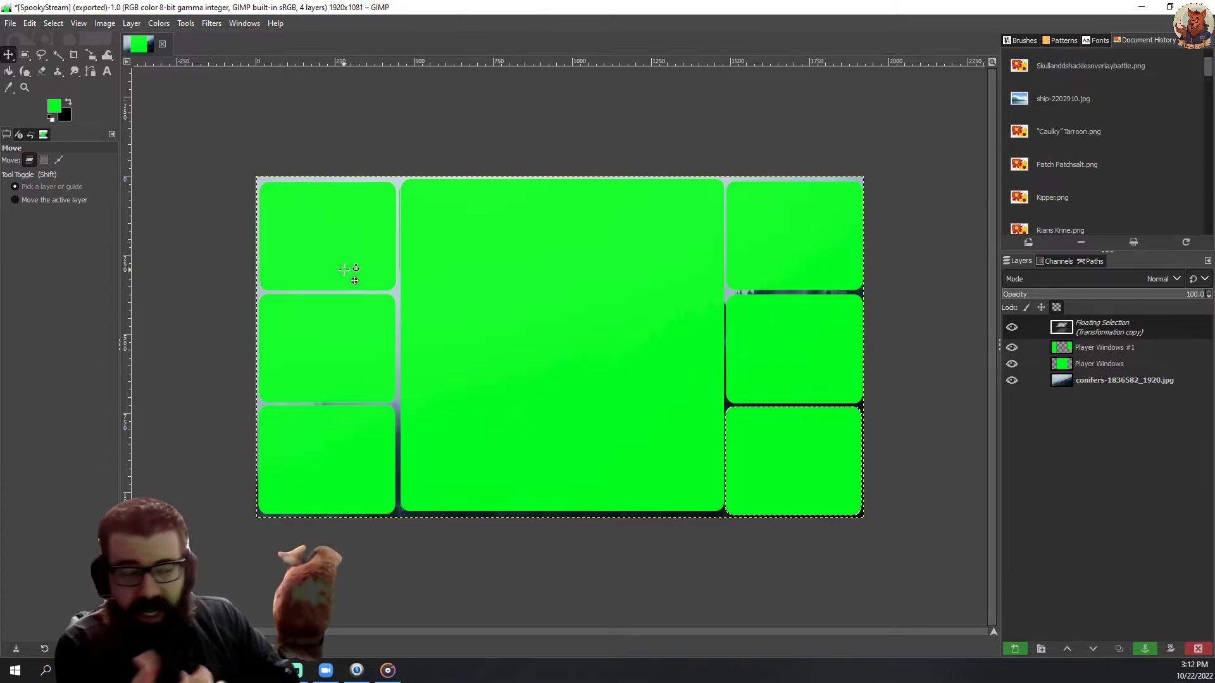
# - Minimize GIMP, bring Streamlabs Desktop onto this screen at full size and choose the DerWolf Den Spooky Stream scene
pyautogui.click(1143, 11)
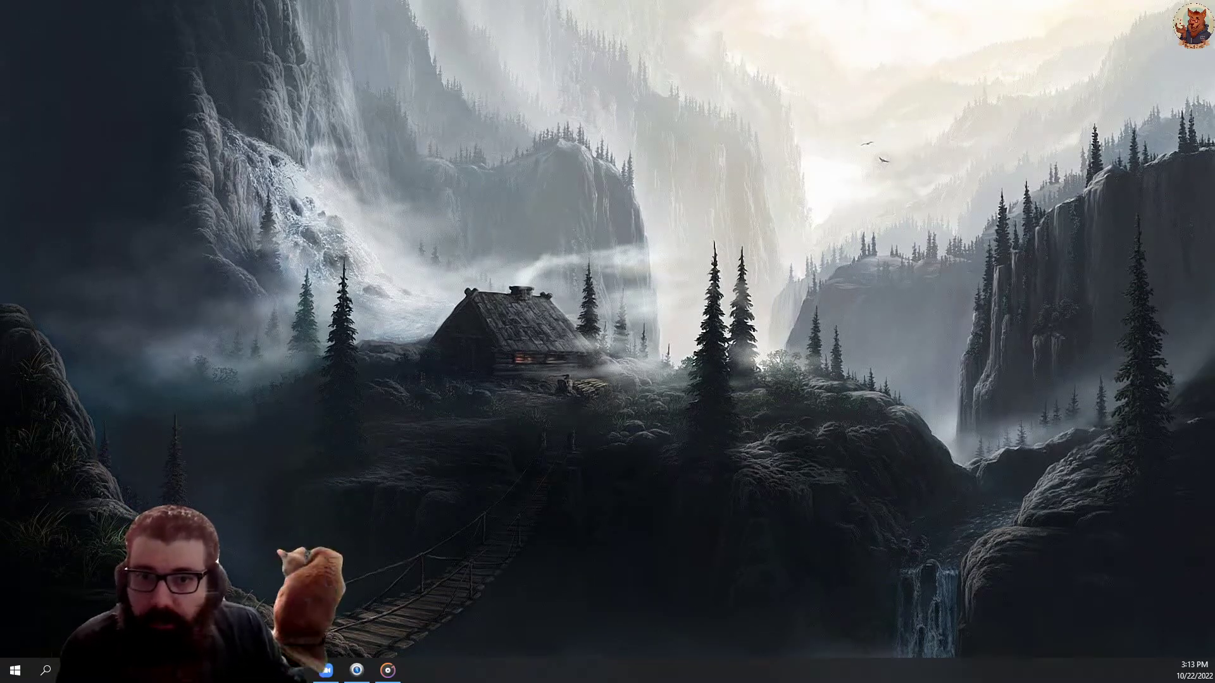
pyautogui.moveTo(0, 38); pyautogui.dragTo(539, 40)
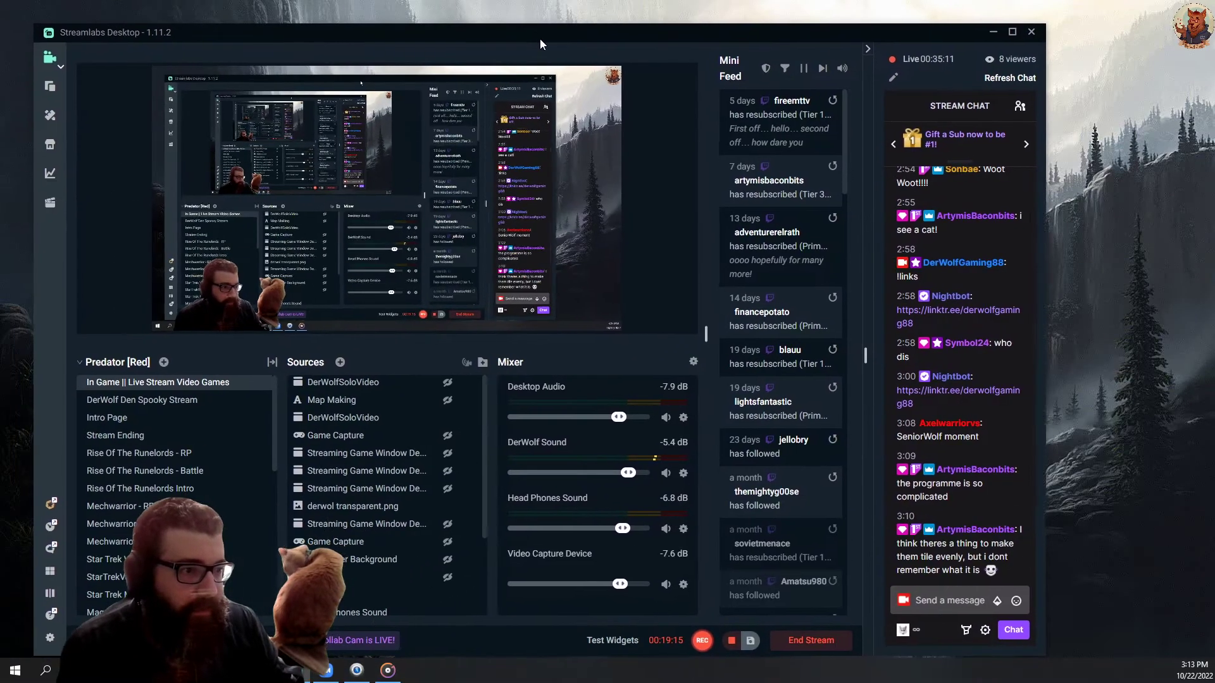
pyautogui.click(1035, 25)
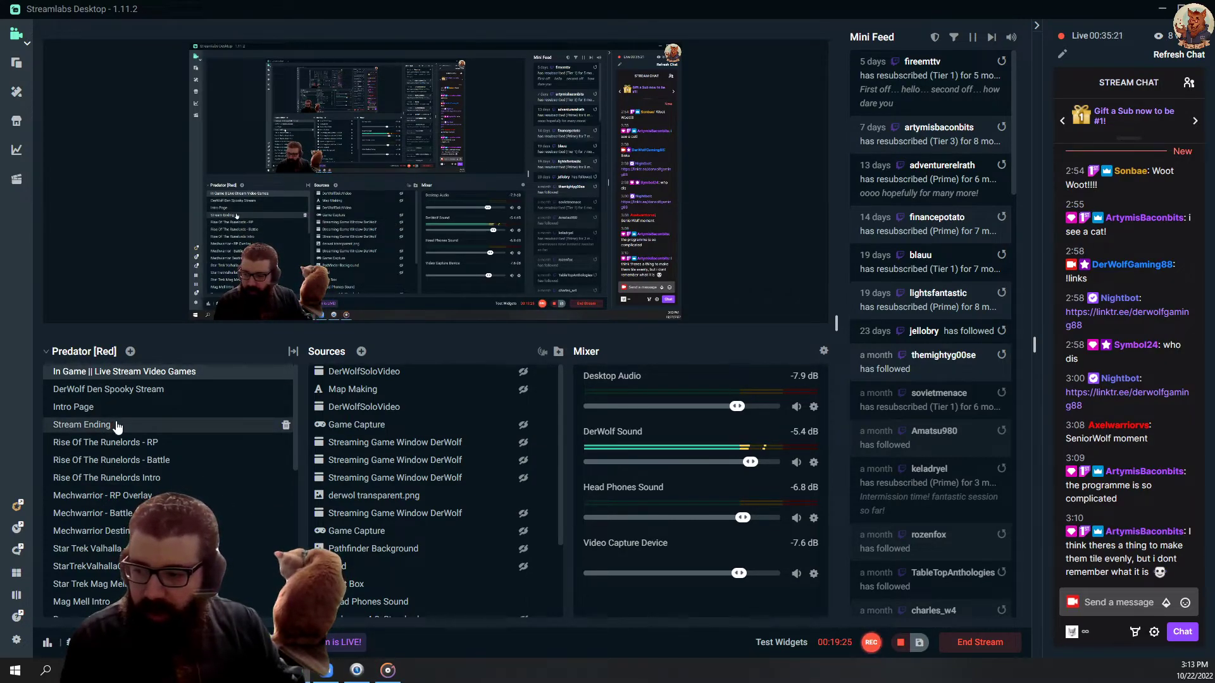
pyautogui.click(108, 389)
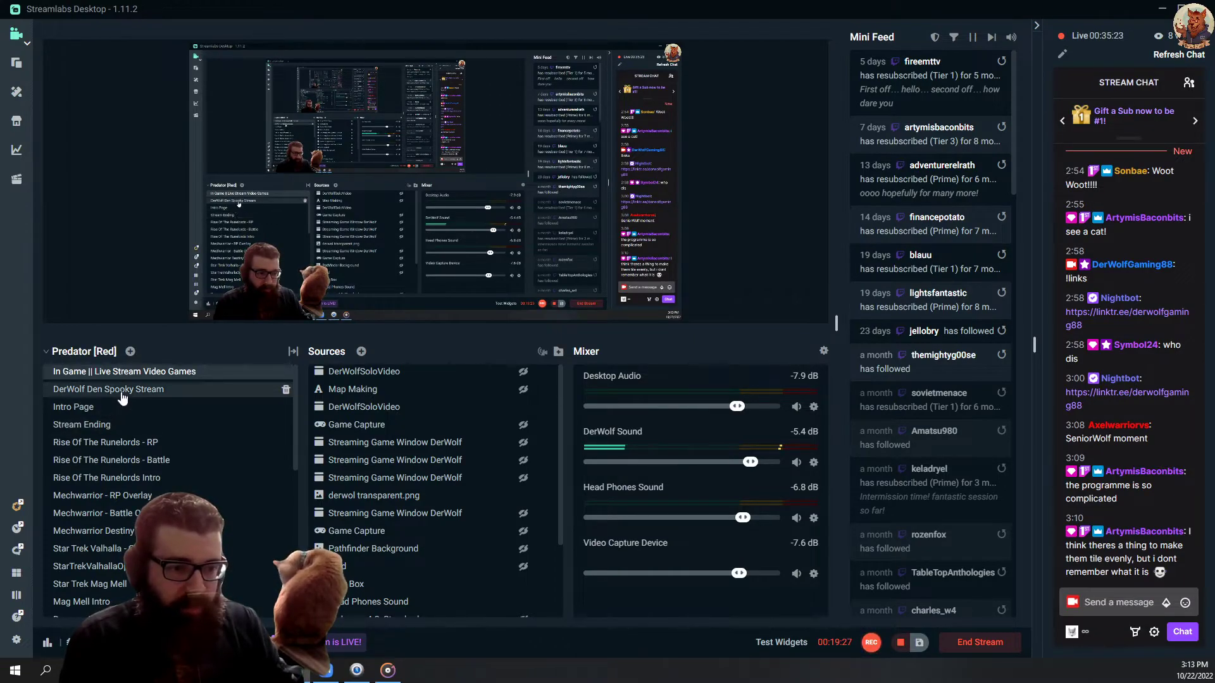
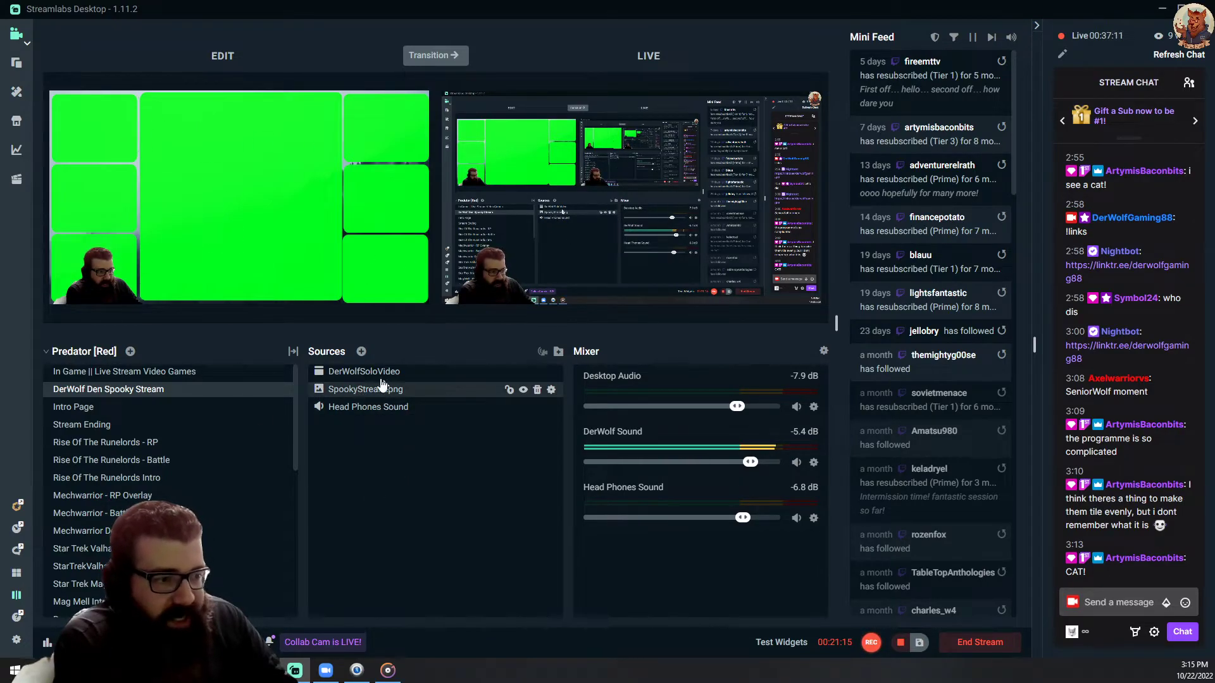
# - Add a Color Key filter to the SpookyStream.png source, keeping the green key colour and default values, and close its filters
pyautogui.click(364, 393)
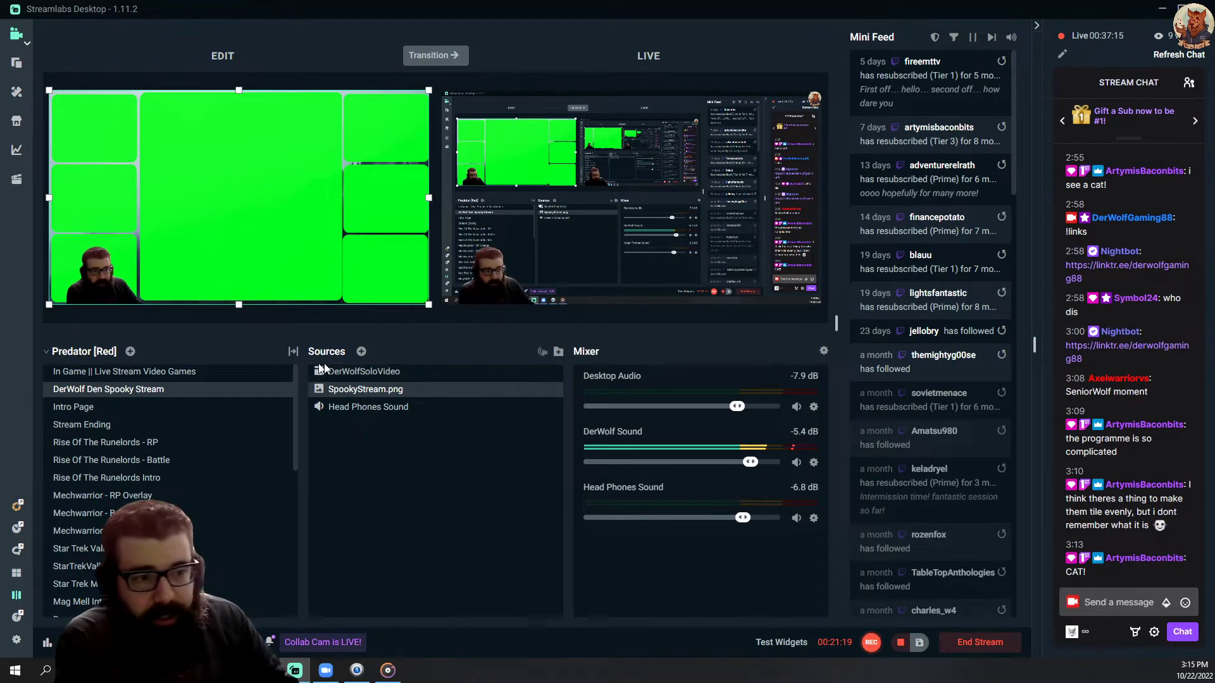
pyautogui.rightClick(364, 393)
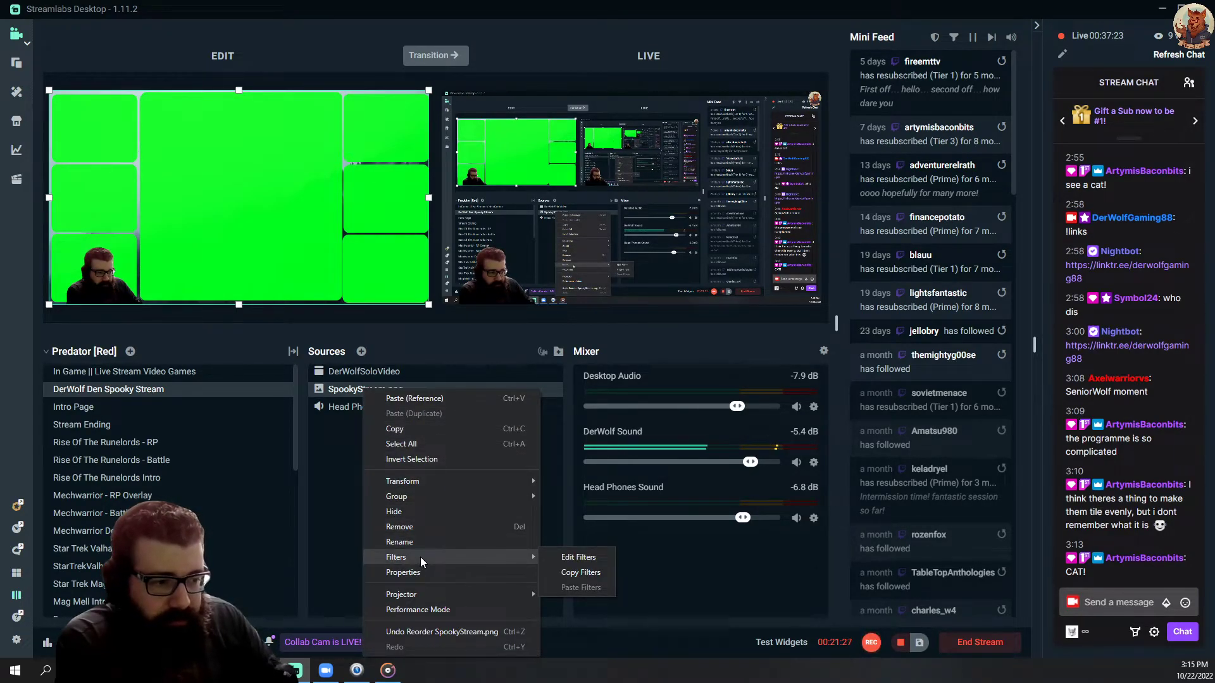
pyautogui.click(581, 558)
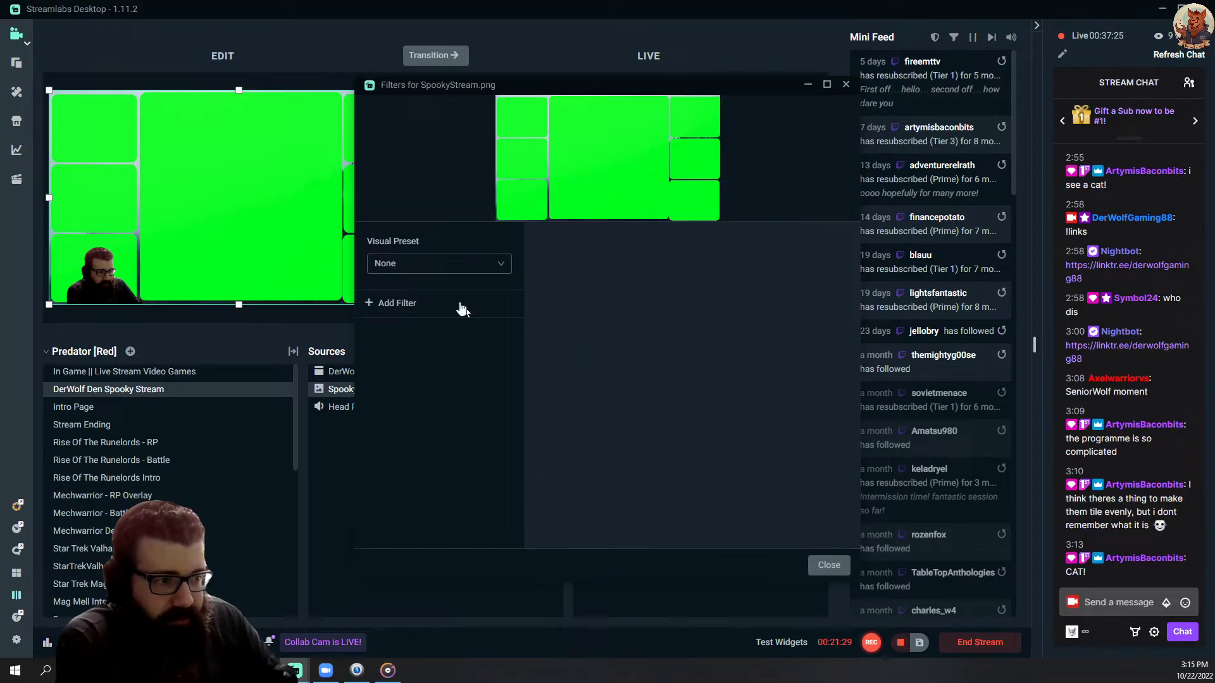
pyautogui.moveTo(578, 92); pyautogui.dragTo(410, 147)
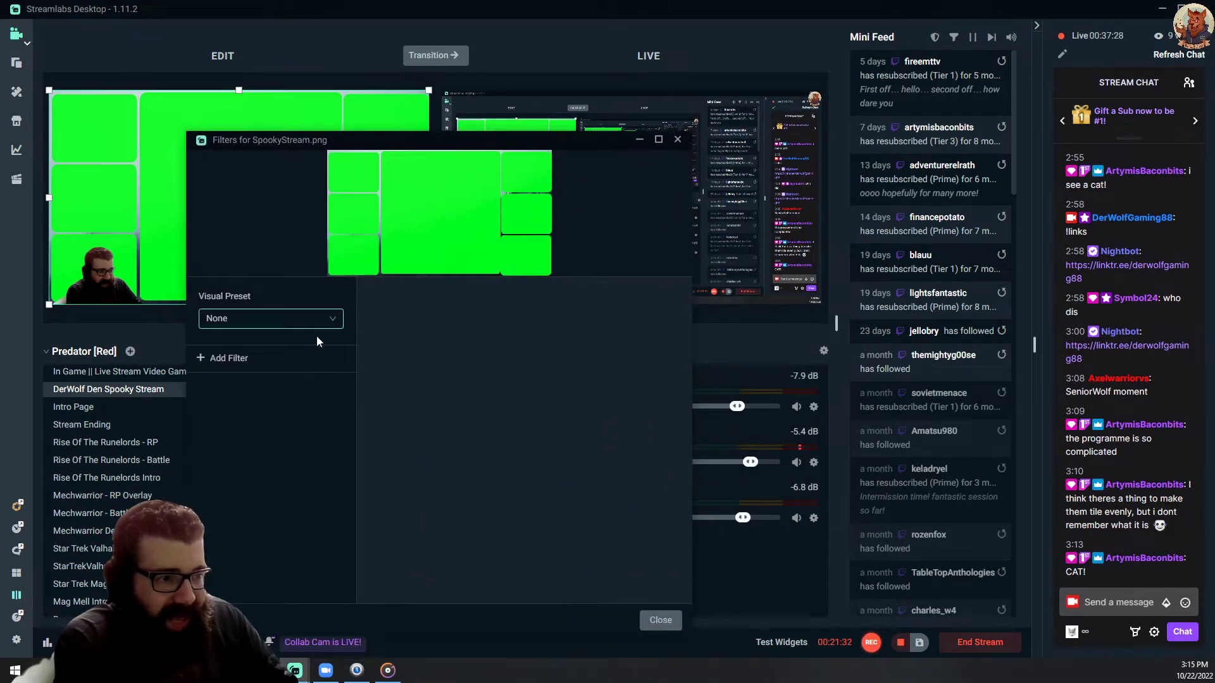
pyautogui.click(243, 366)
pyautogui.click(488, 241)
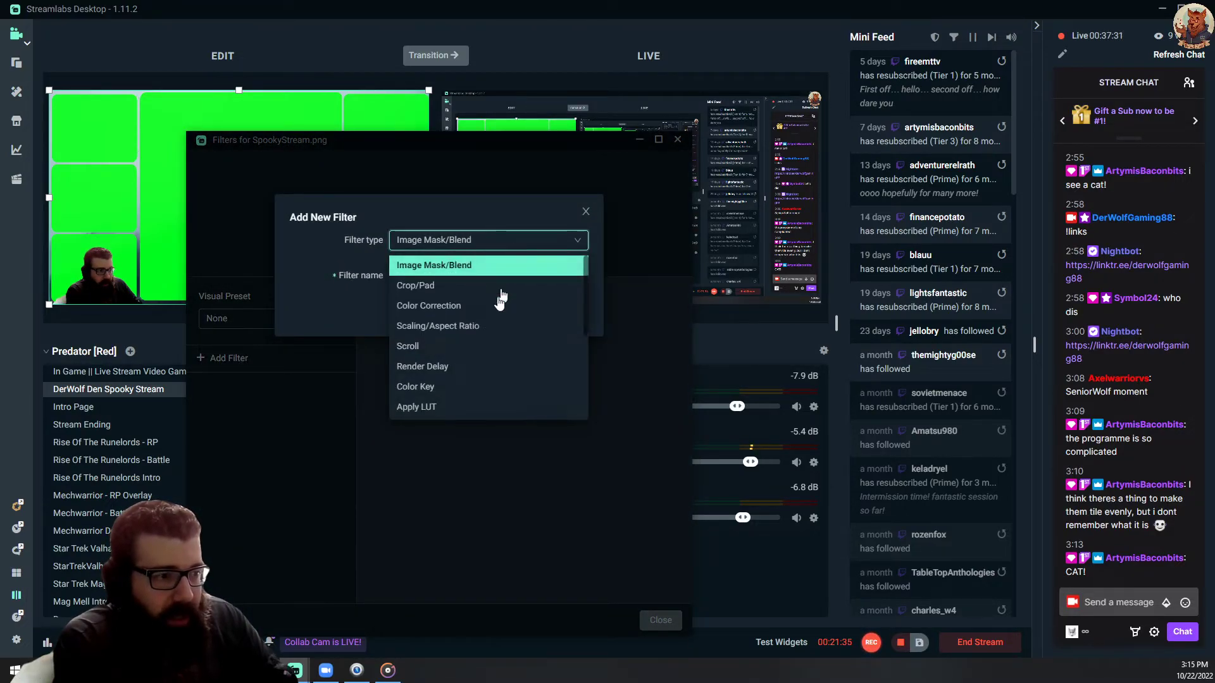
pyautogui.click(451, 386)
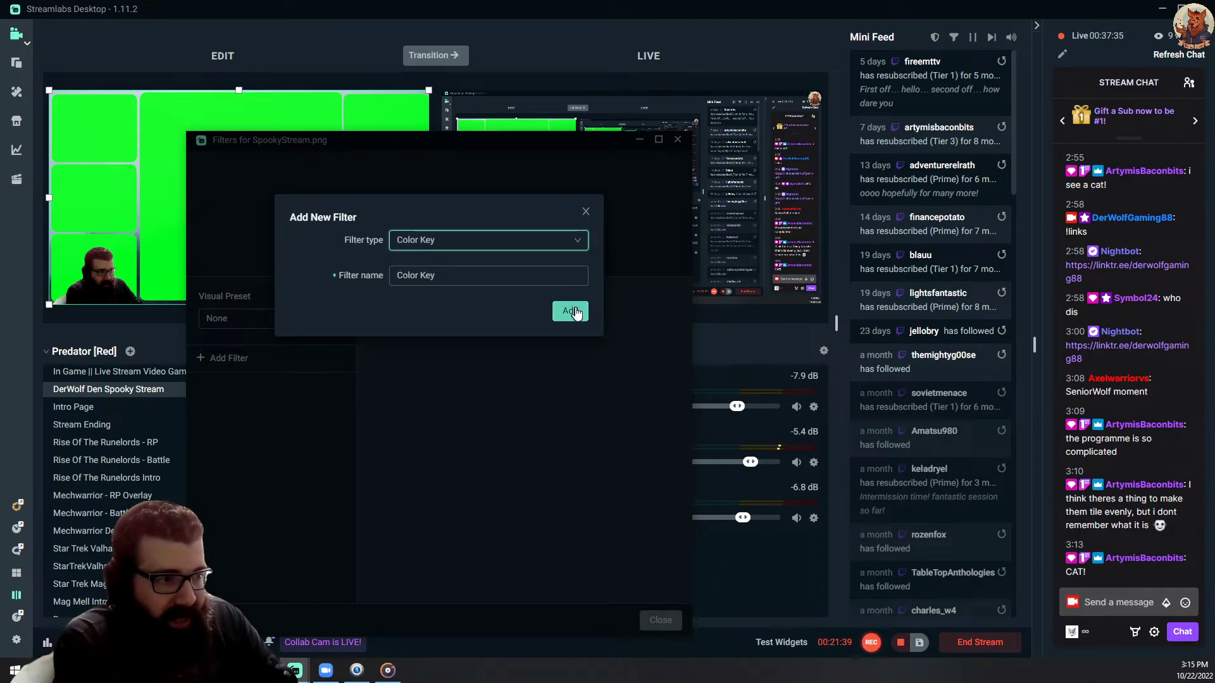
pyautogui.click(571, 309)
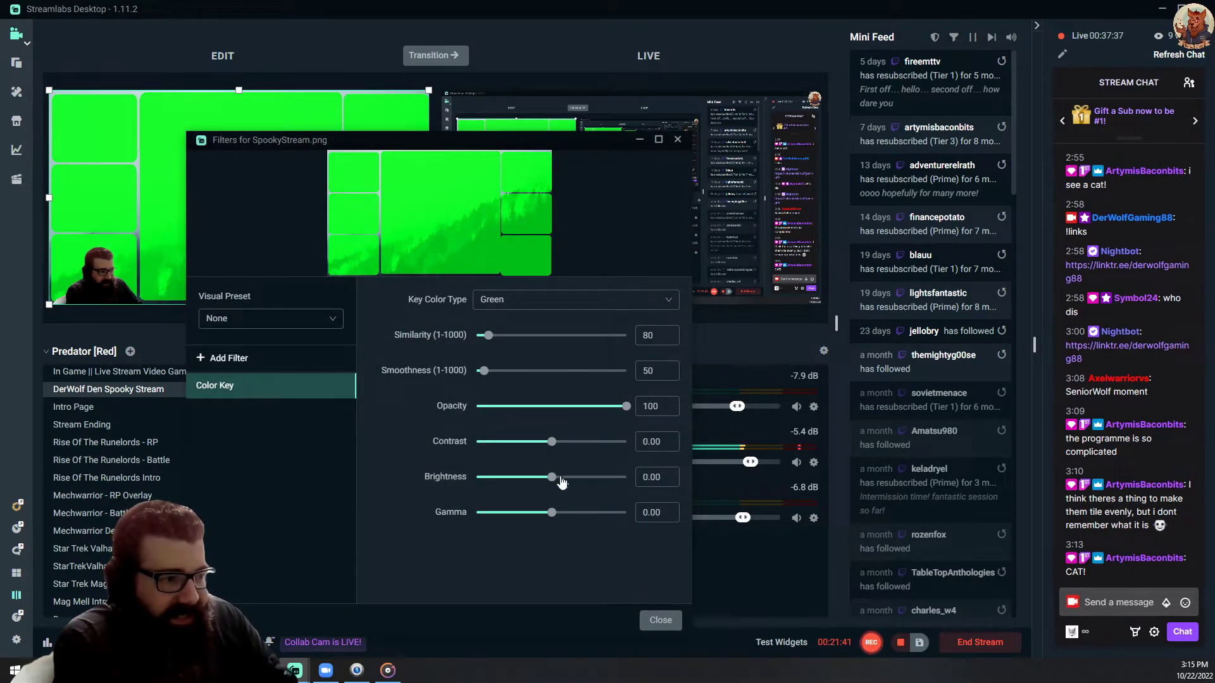
pyautogui.click(660, 619)
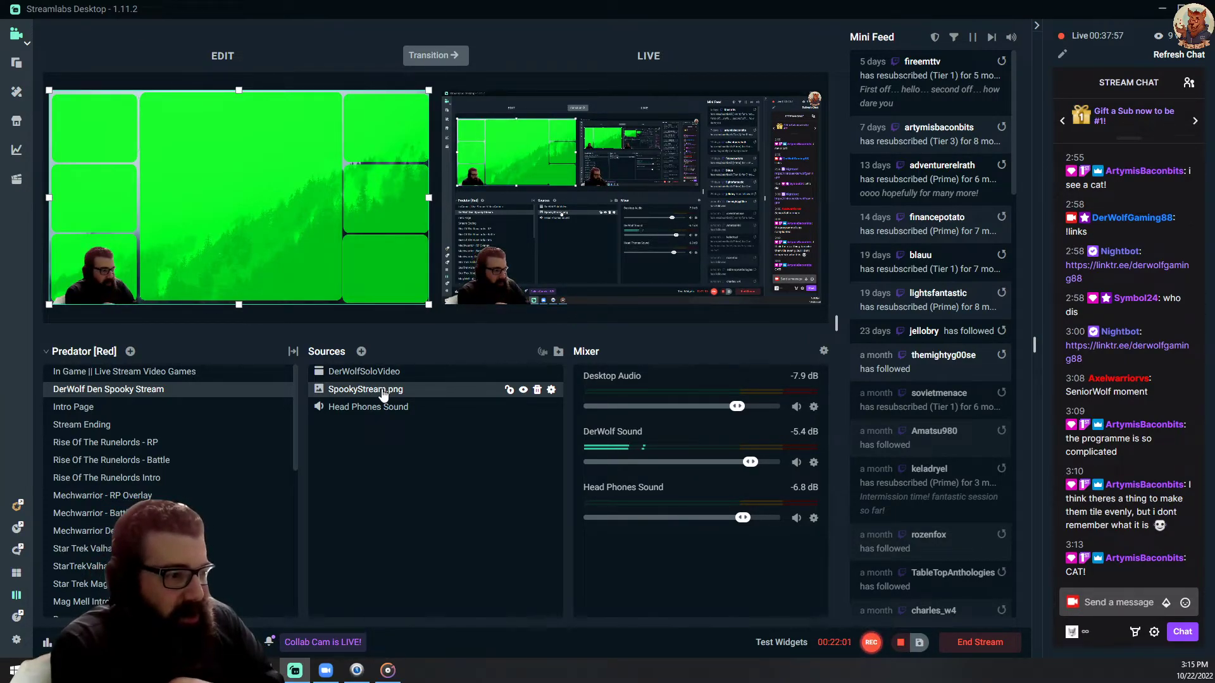
# - Remove the SpookyStream.png source from the scene and add the image file Skullanddshacklesoverlaybattle.png in its place
pyautogui.press('Delete')
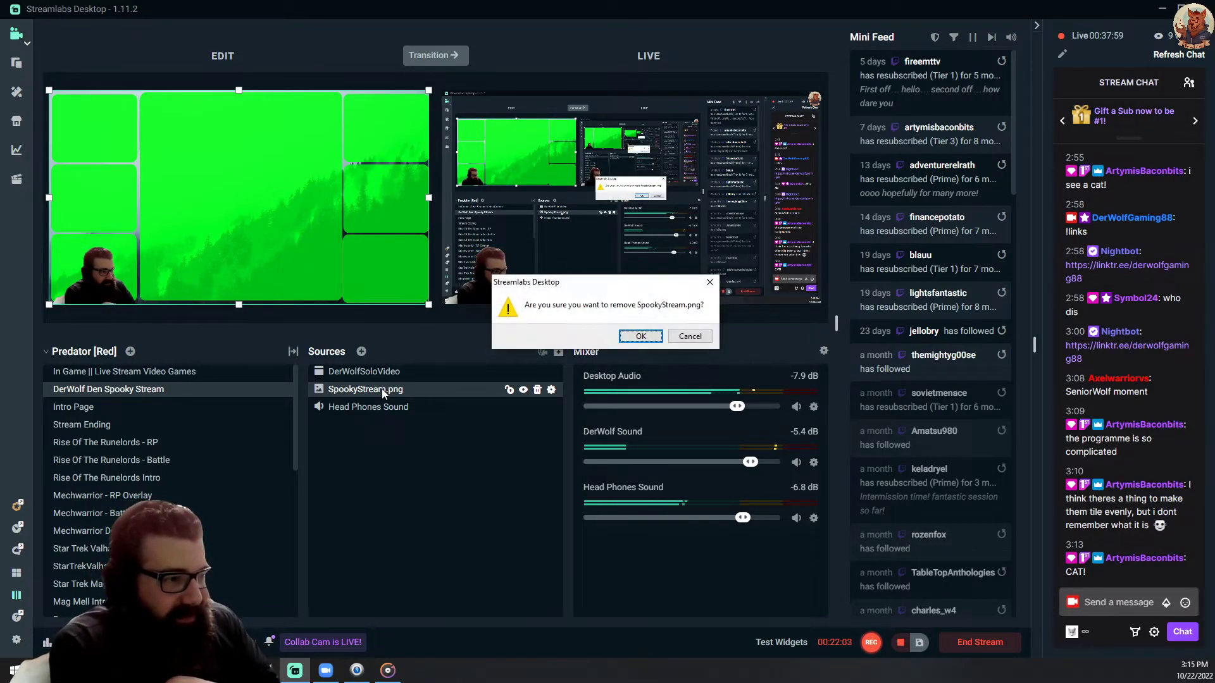
pyautogui.click(639, 334)
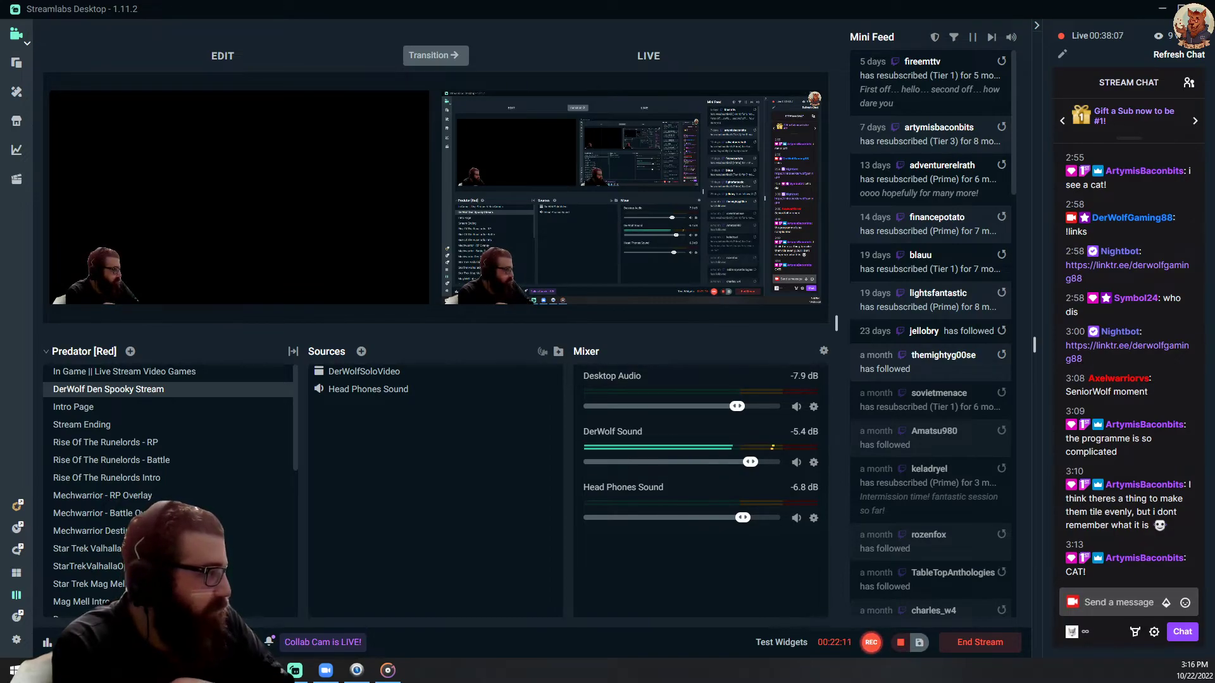
pyautogui.moveTo(362, 259); pyautogui.dragTo(202, 223)
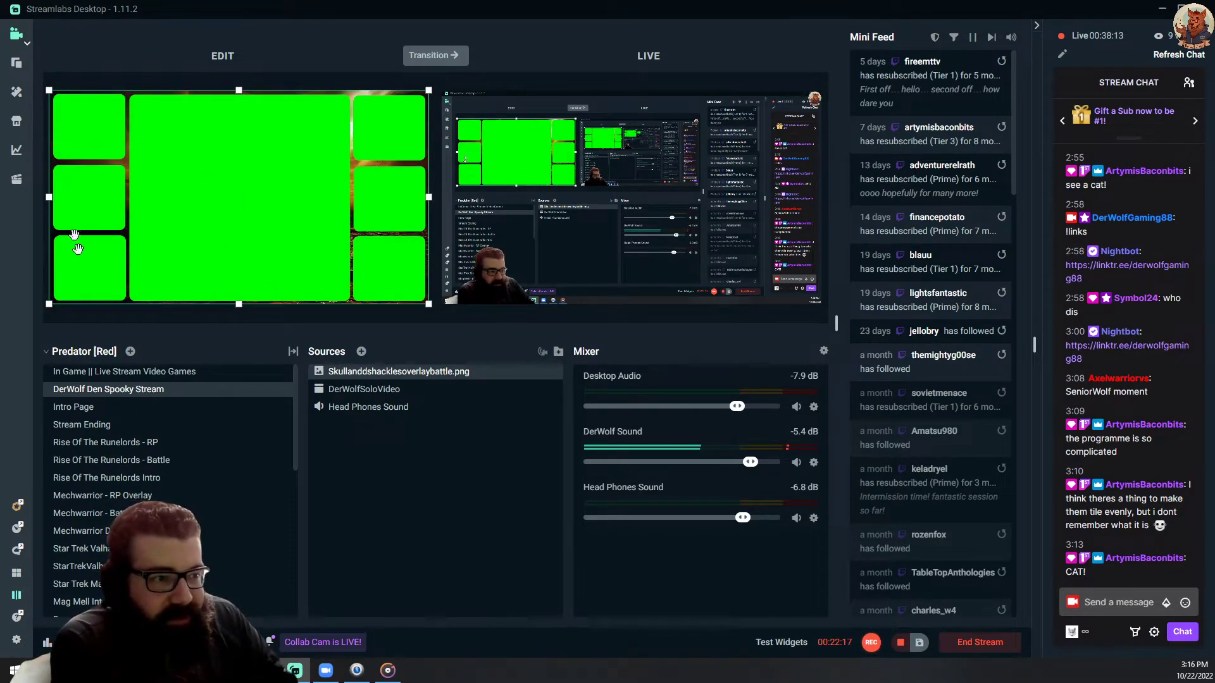
# - Add a Color Key filter to Skullanddshacklesoverlaybattle.png, keeping the green key colour and default values, and close its filters
pyautogui.rightClick(422, 373)
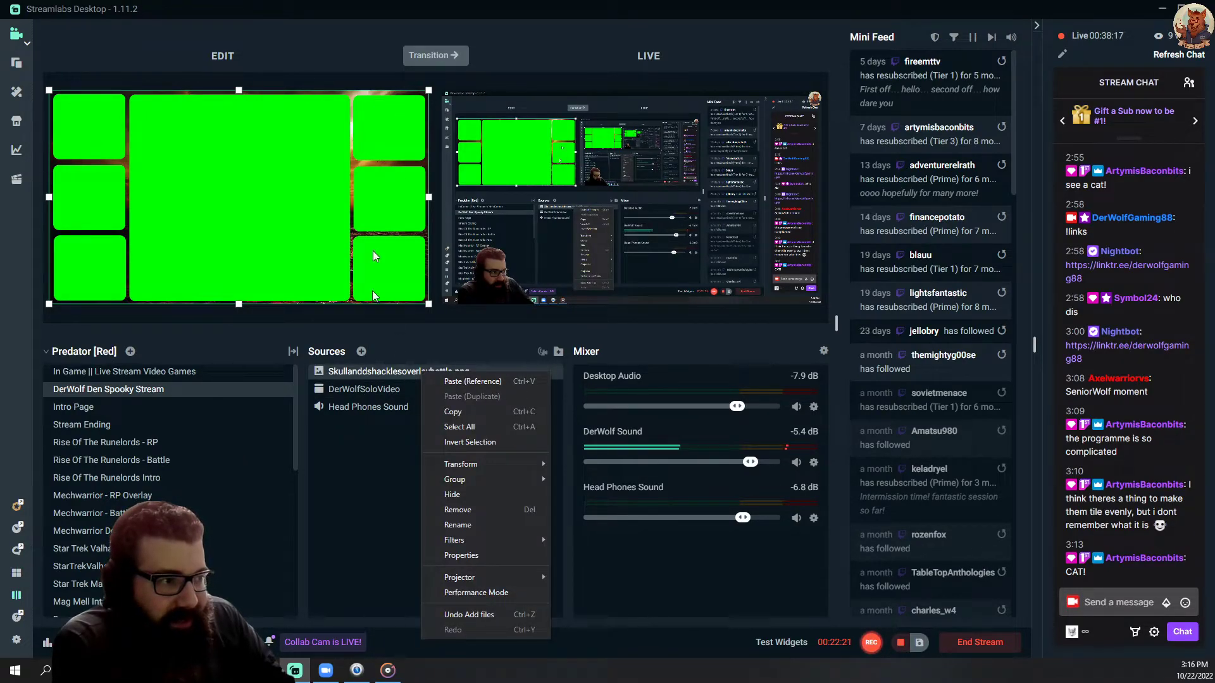
pyautogui.moveTo(491, 543)
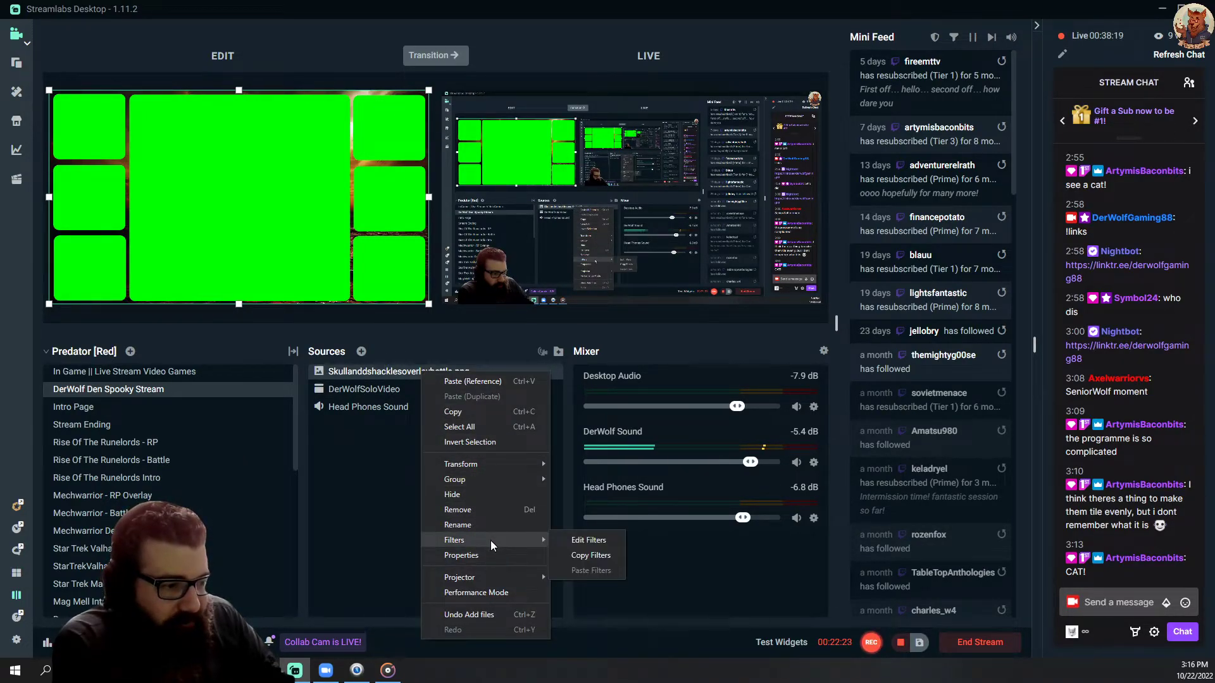
pyautogui.click(586, 540)
pyautogui.click(431, 308)
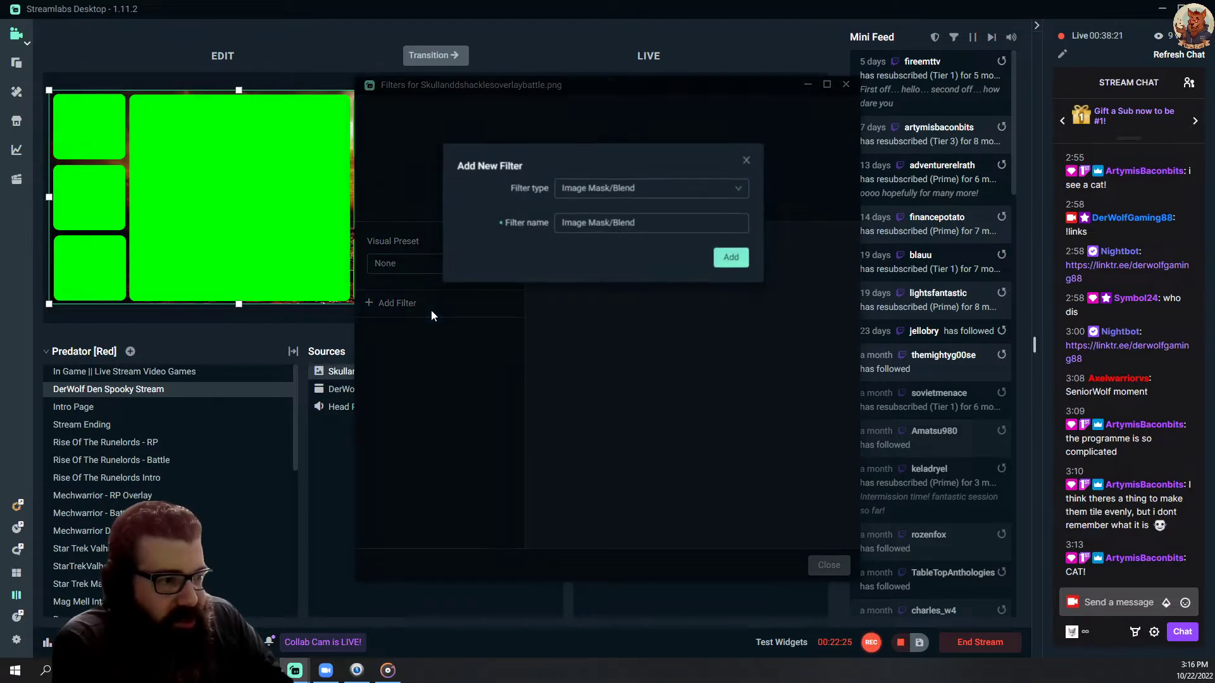
pyautogui.click(652, 187)
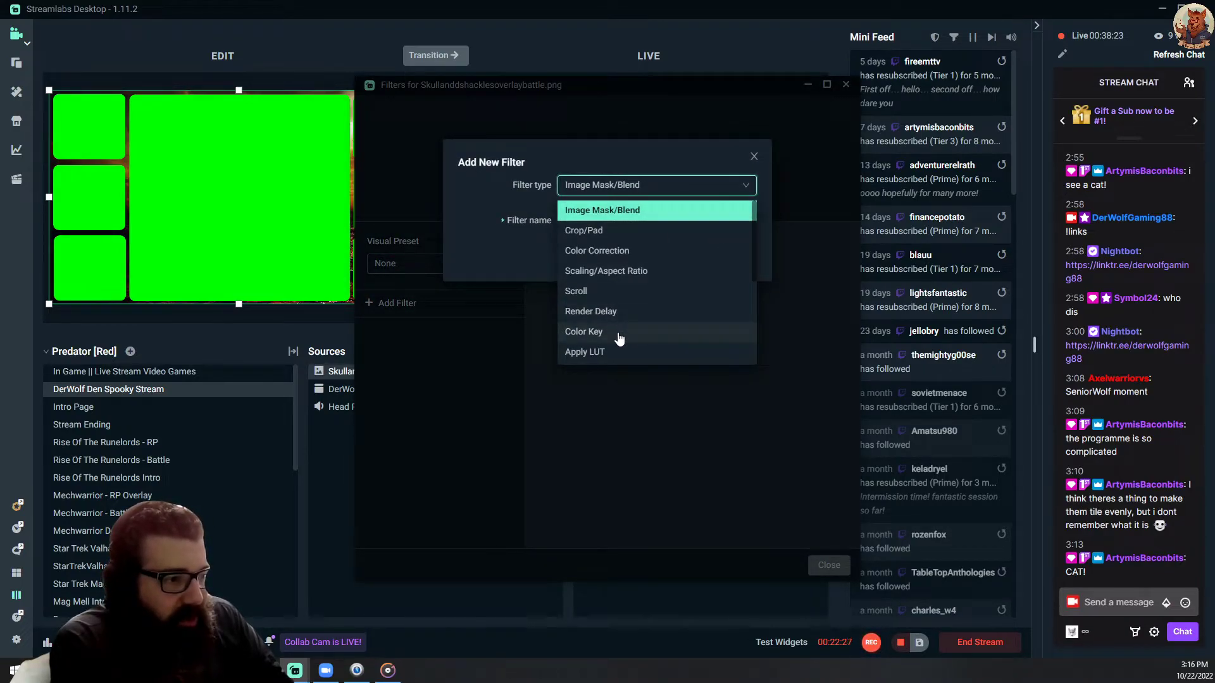
pyautogui.click(620, 335)
pyautogui.click(736, 259)
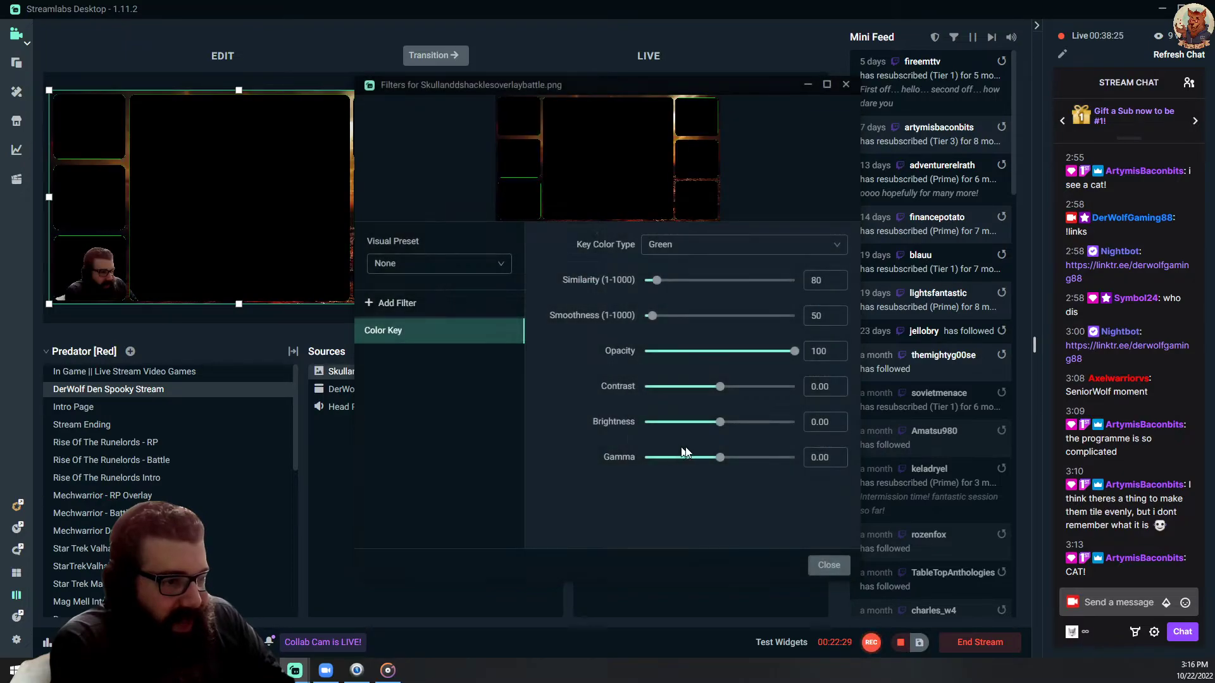
pyautogui.click(828, 565)
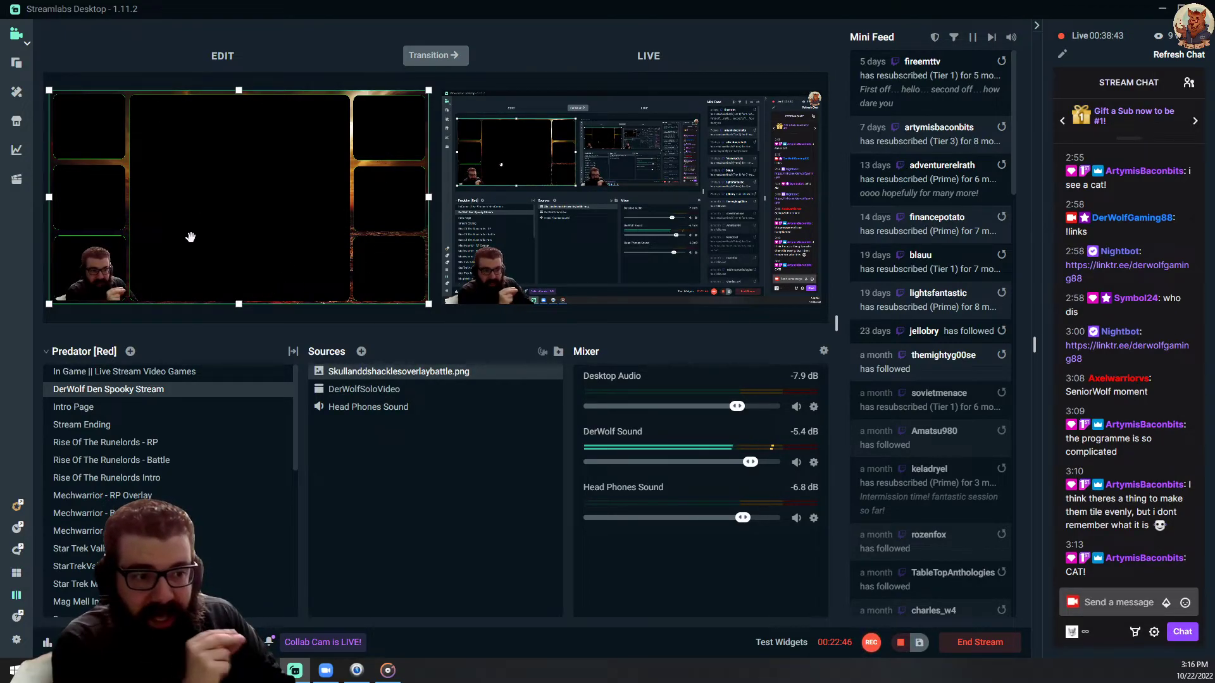
# - Add a new Window Capture source named Player Windows to the DerWolf Den Spooky Stream scene
pyautogui.rightClick(385, 435)
pyautogui.click(377, 479)
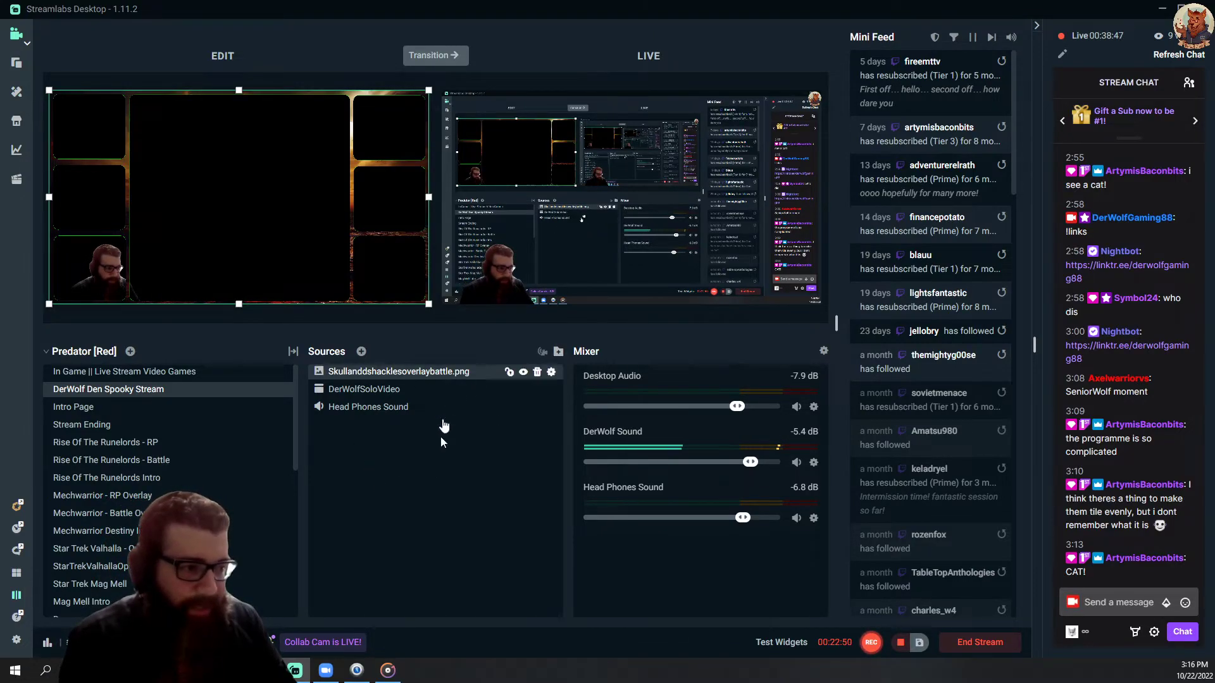
pyautogui.click(361, 351)
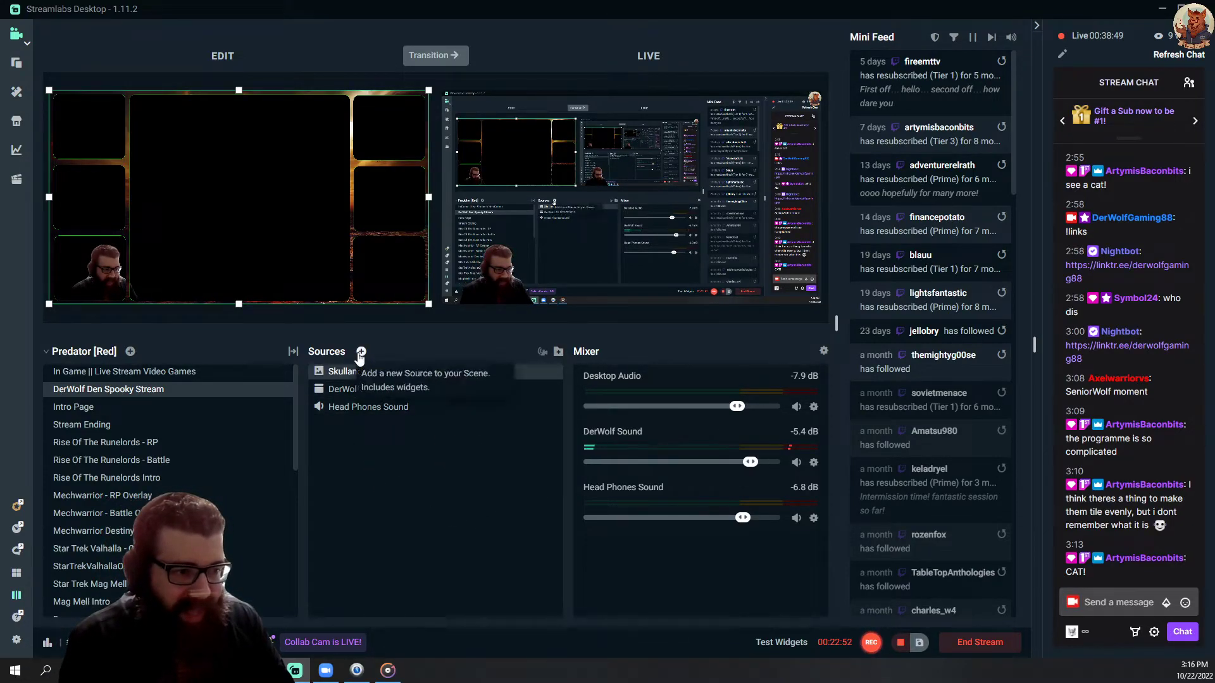
pyautogui.click(358, 371)
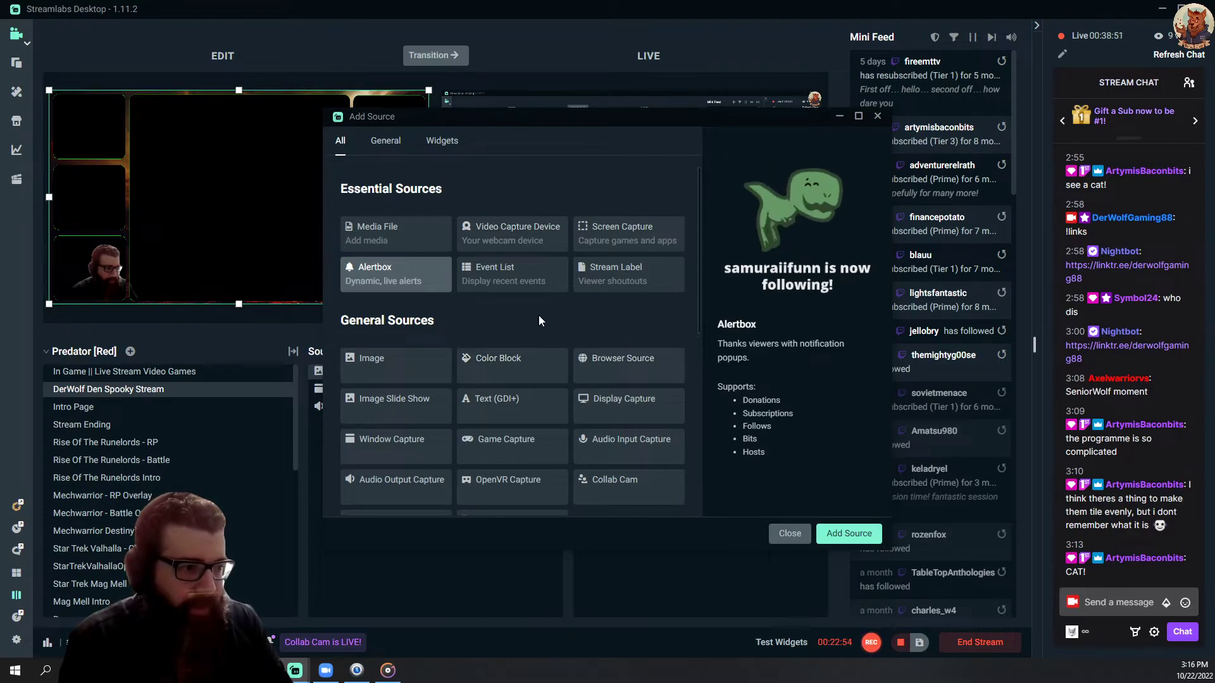
pyautogui.click(402, 450)
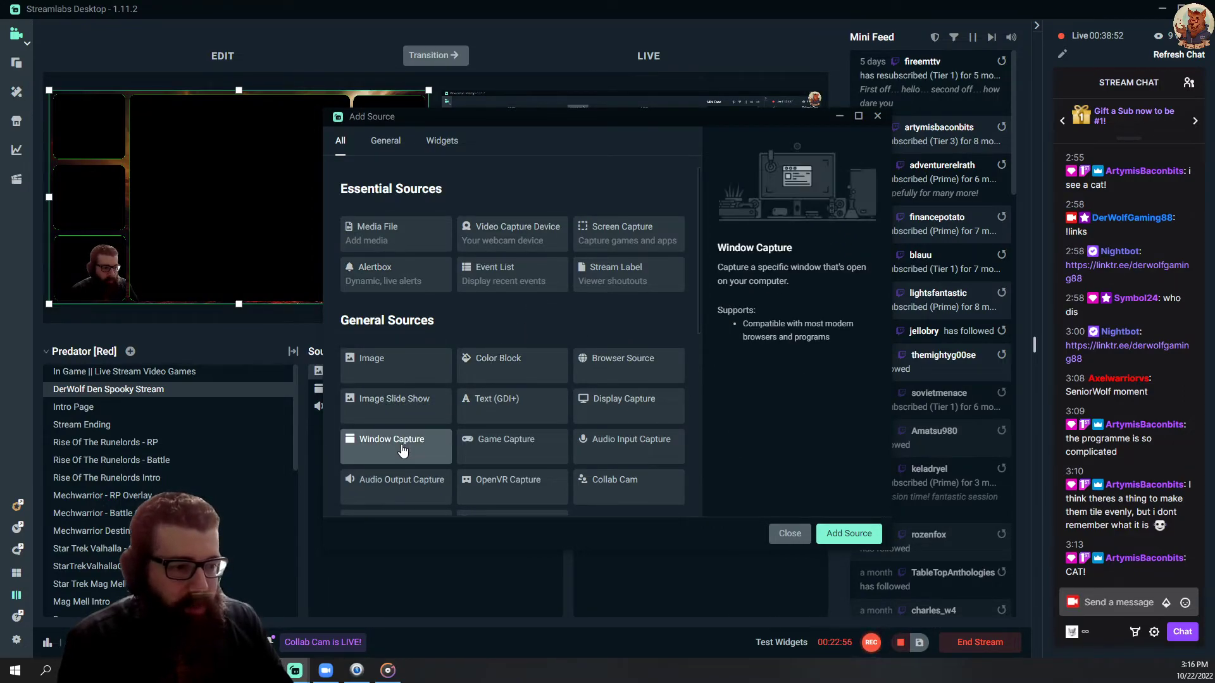
pyautogui.click(848, 535)
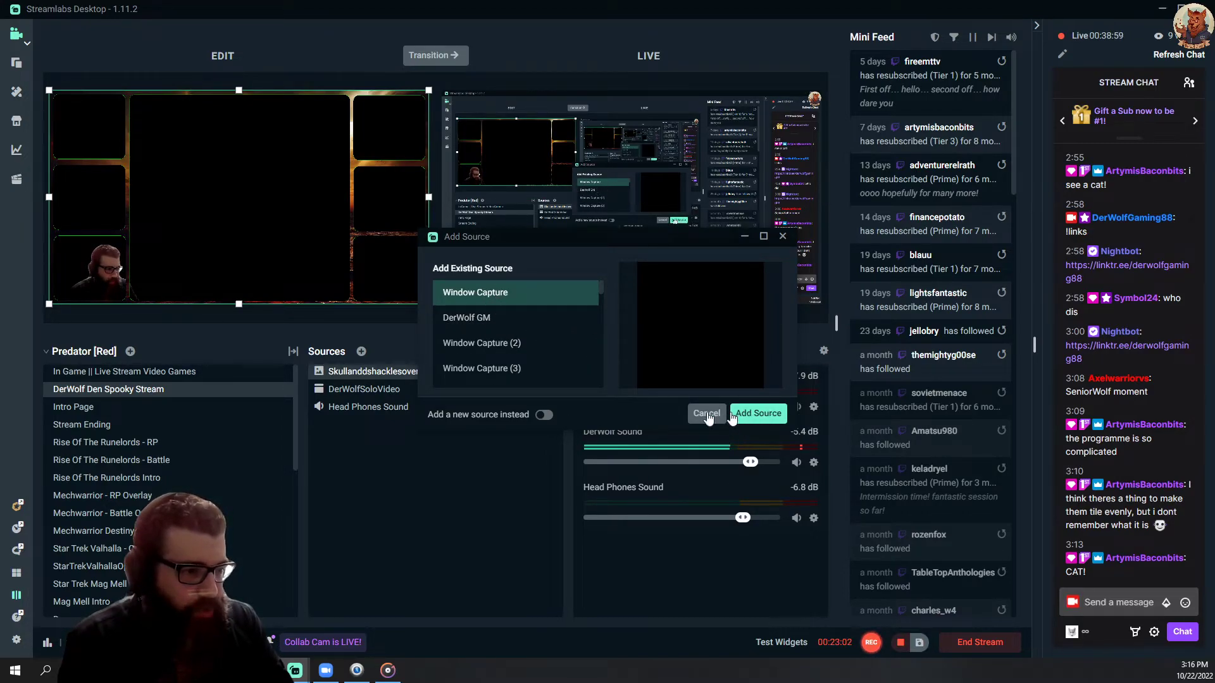
pyautogui.click(543, 417)
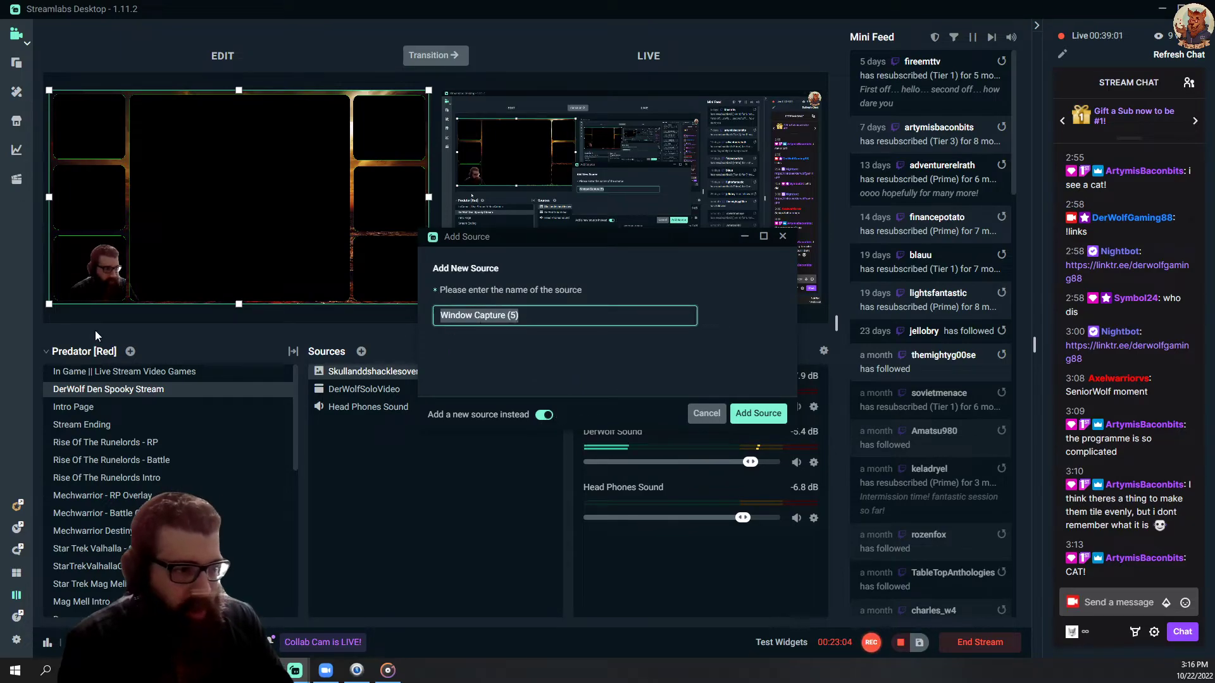
pyautogui.write('Pla')
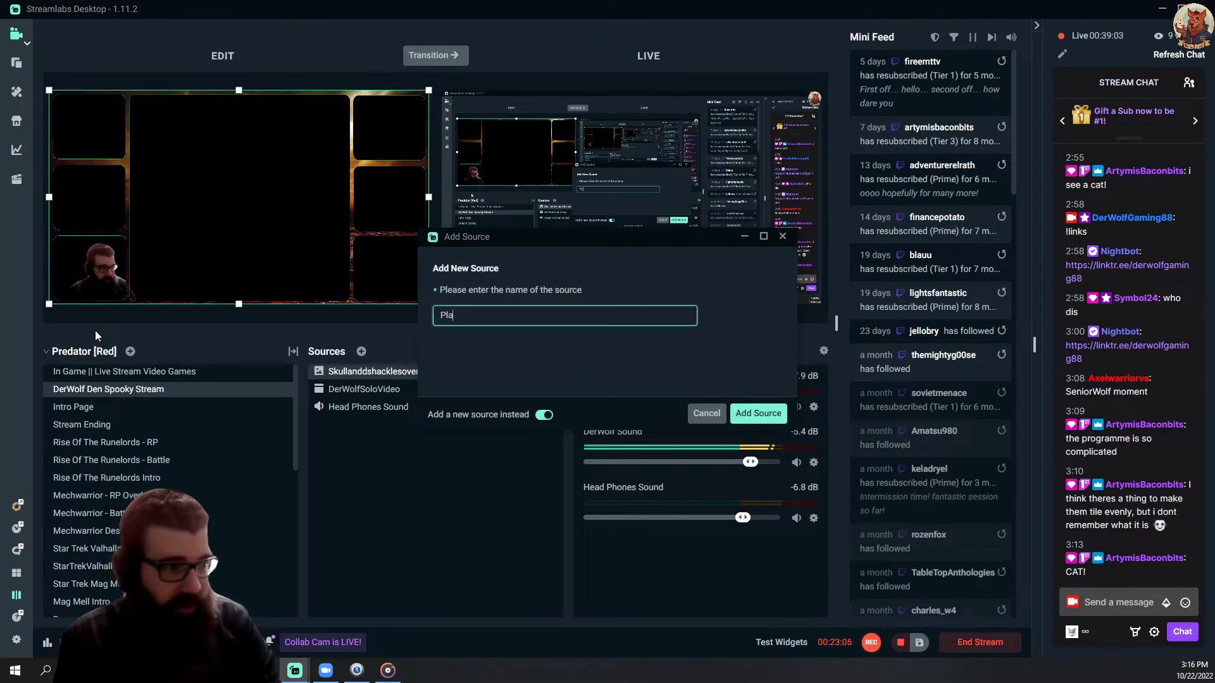
pyautogui.write('yer Windows')
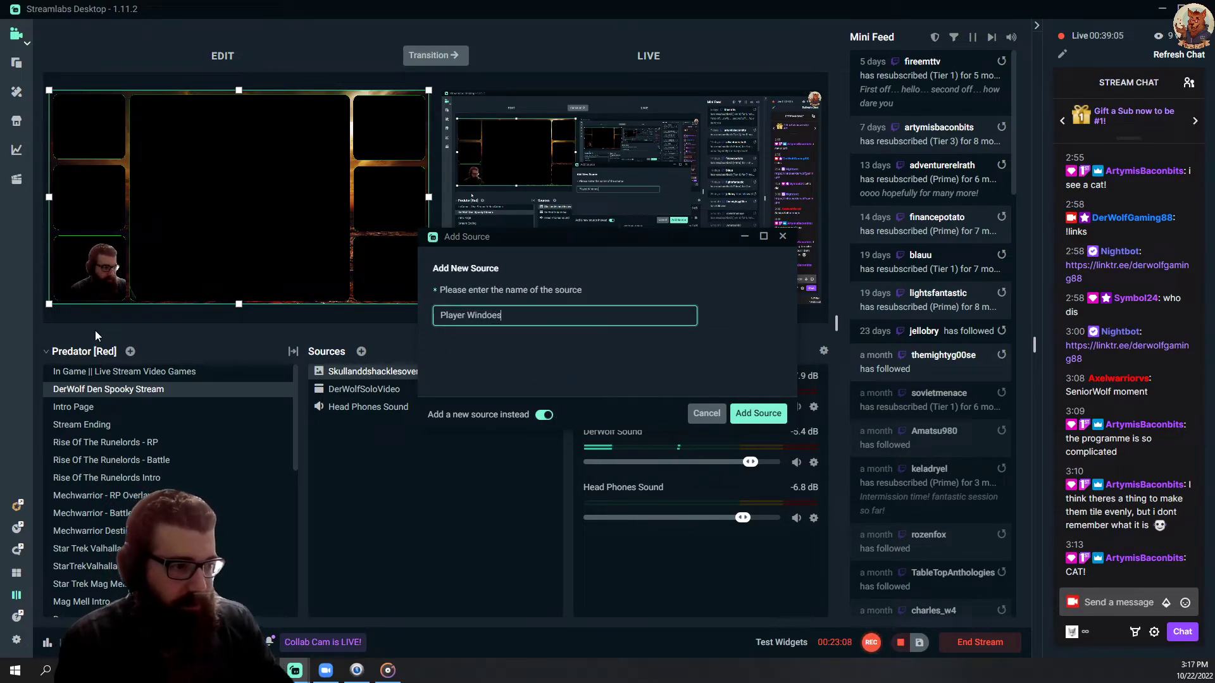
pyautogui.click(759, 413)
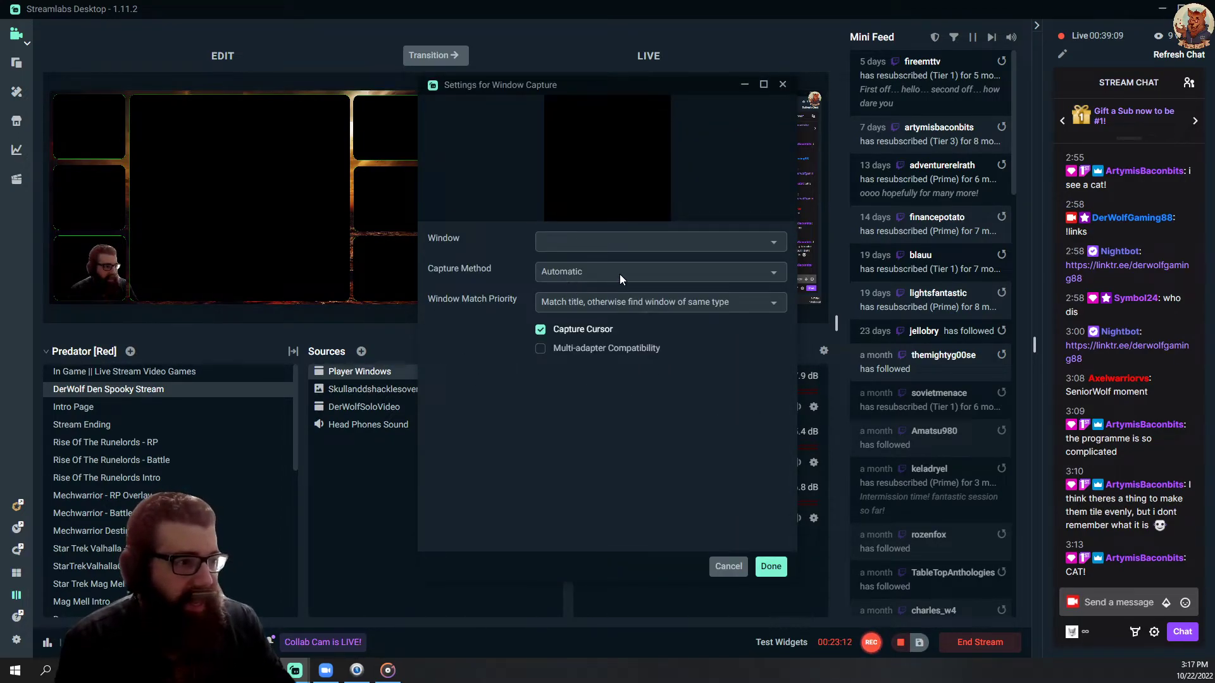
# - Set the capture method to Windows 10 (1903 and up), choose the Zoom Meeting window and finish the source settings
pyautogui.click(695, 271)
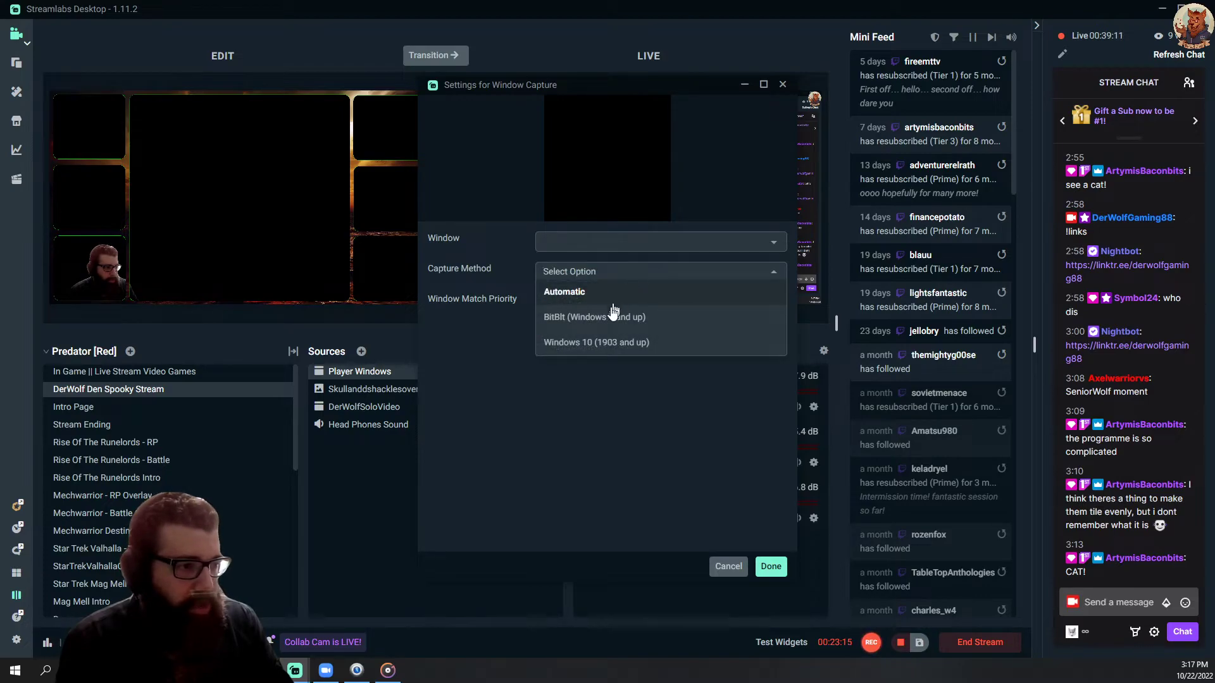
pyautogui.click(617, 350)
pyautogui.click(627, 245)
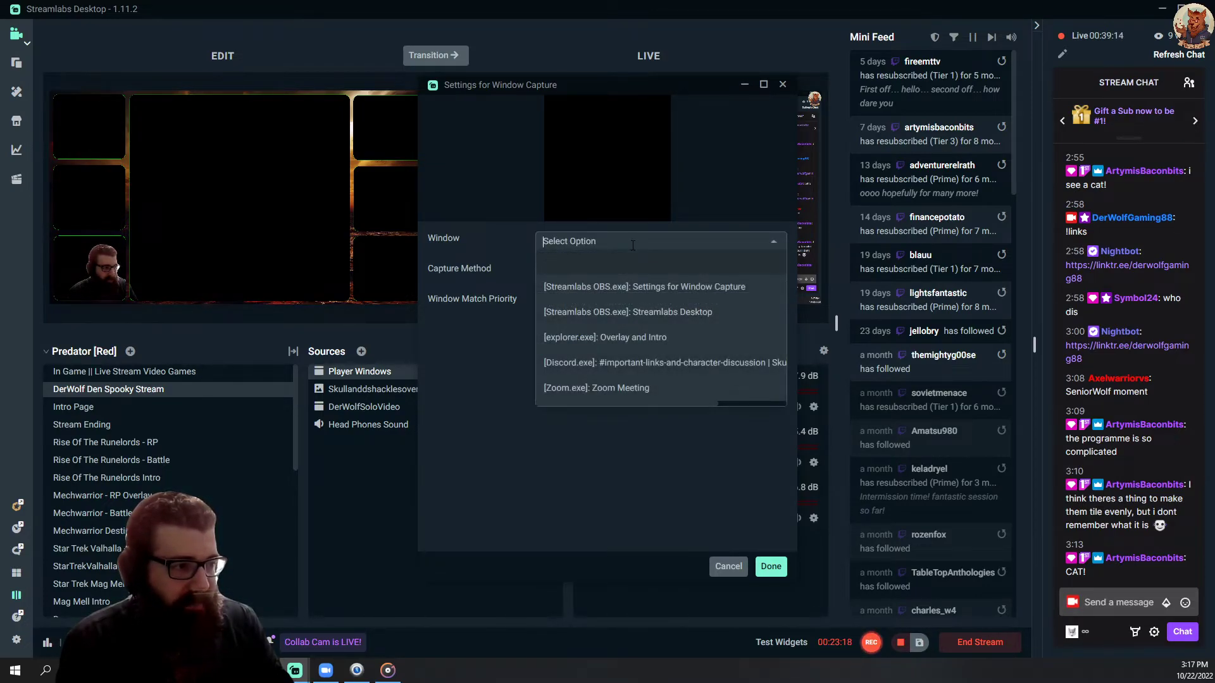
pyautogui.click(620, 392)
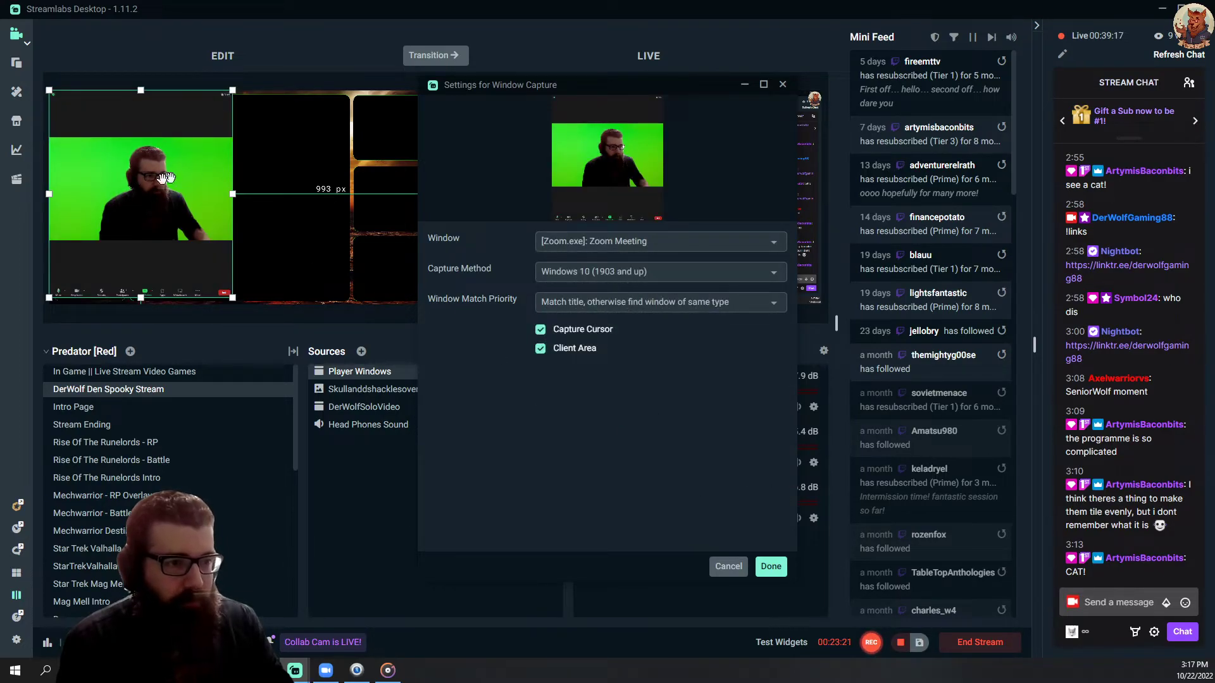
pyautogui.click(771, 568)
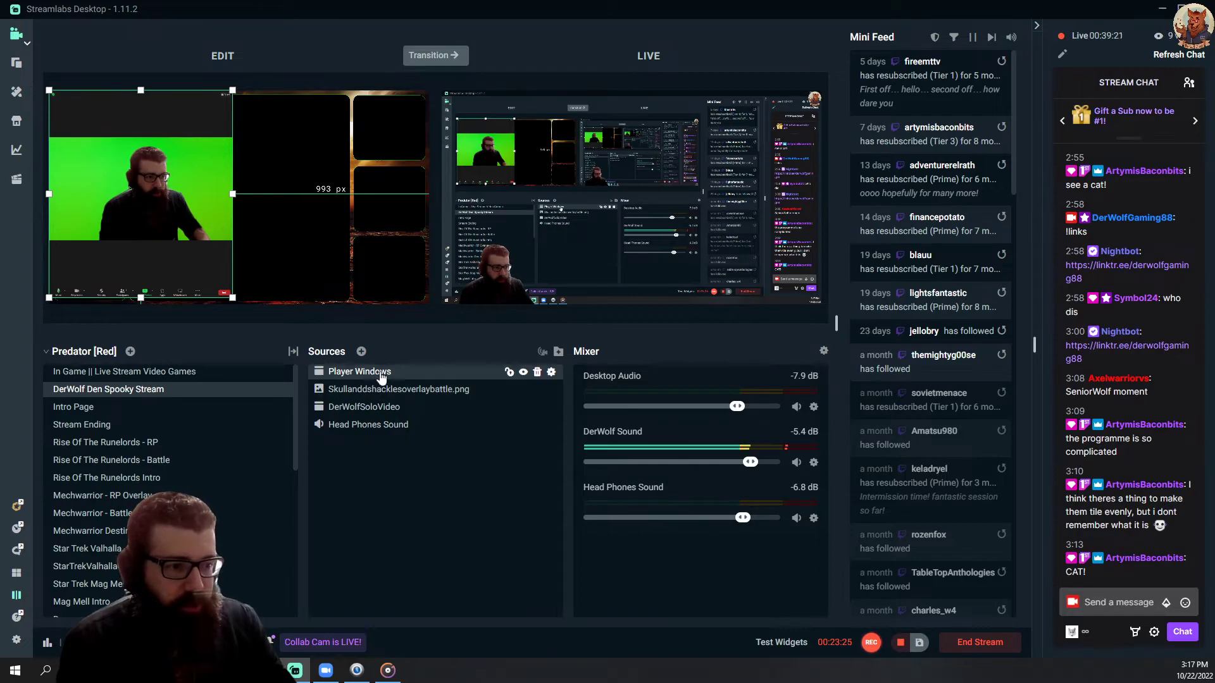
# - Order Player Windows beneath the overlay, move it to the scene's centre and crop its upper and side edges around the webcam image
pyautogui.moveTo(382, 377); pyautogui.dragTo(338, 362)
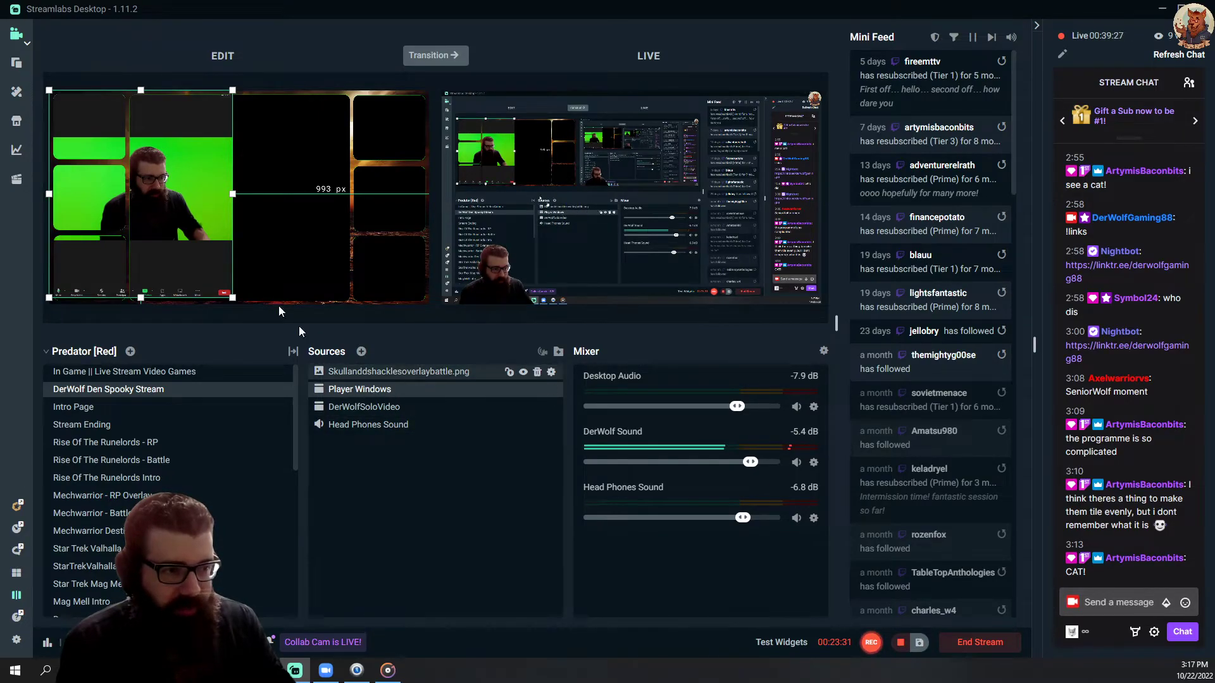
pyautogui.moveTo(163, 205); pyautogui.dragTo(257, 223)
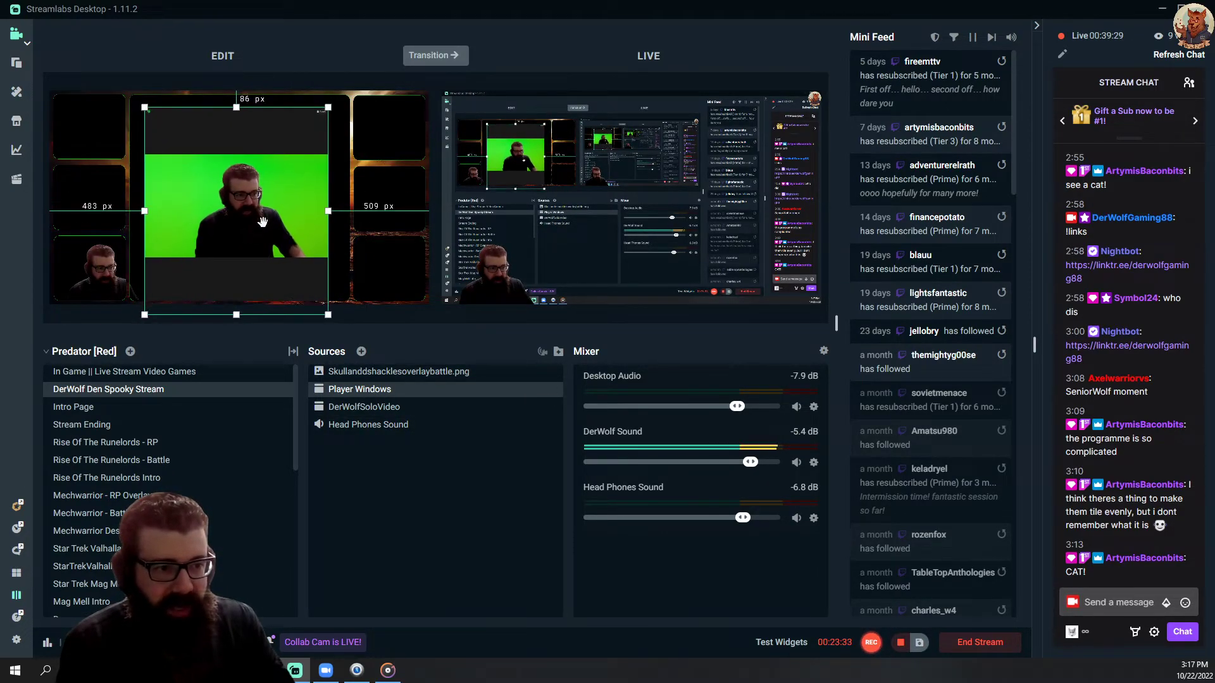
pyautogui.moveTo(236, 108); pyautogui.dragTo(240, 176)
pyautogui.moveTo(153, 245); pyautogui.dragTo(192, 246)
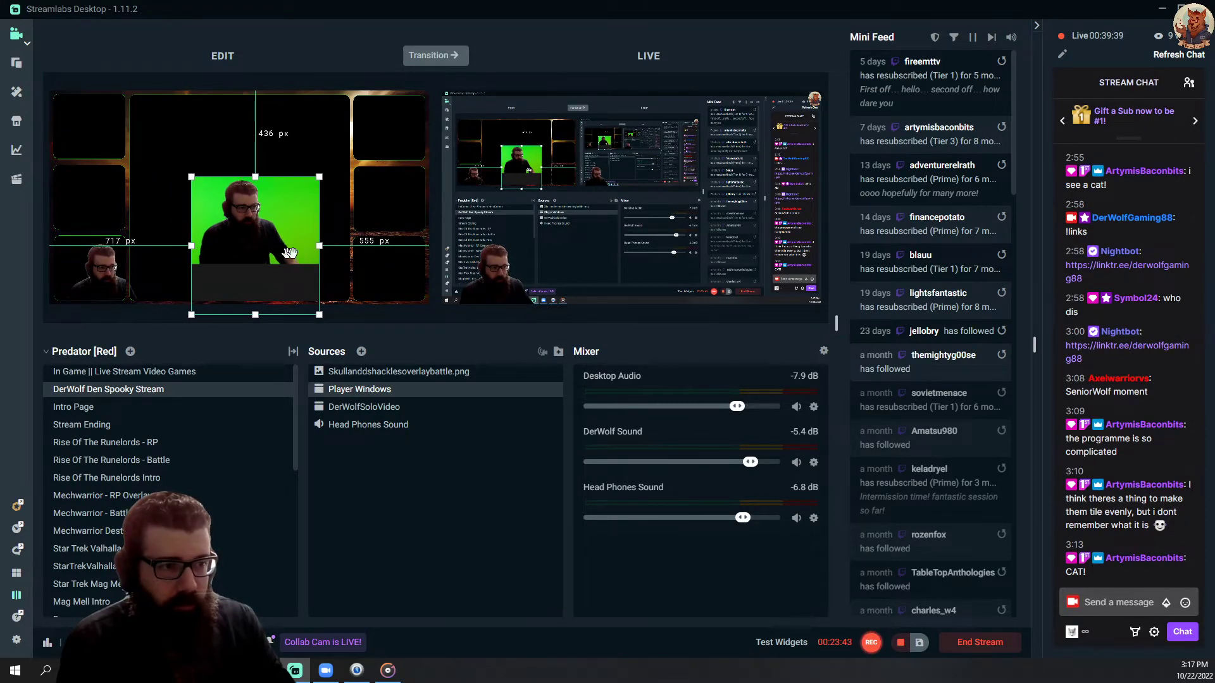
pyautogui.moveTo(321, 245); pyautogui.dragTo(300, 246)
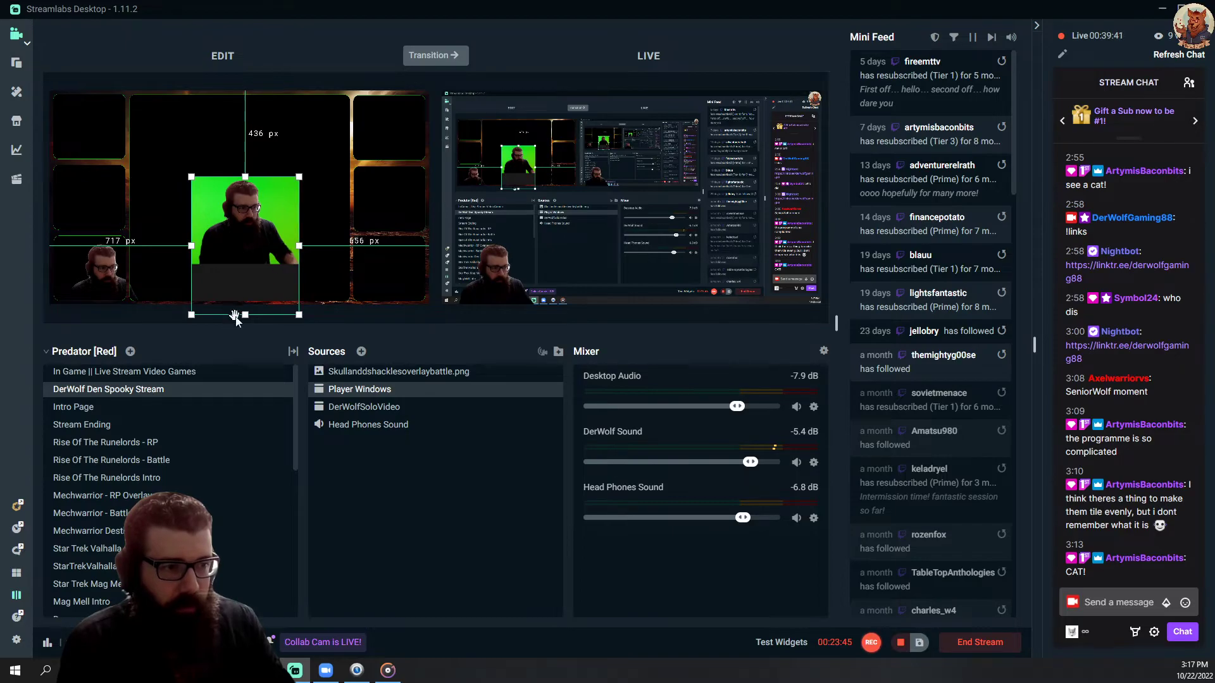
# - Crop the lower edge of Player Windows, move it into the overlay's upper-left window and trim its edges to fit that frame
pyautogui.moveTo(244, 311); pyautogui.dragTo(103, 163)
pyautogui.moveTo(158, 129); pyautogui.dragTo(128, 126)
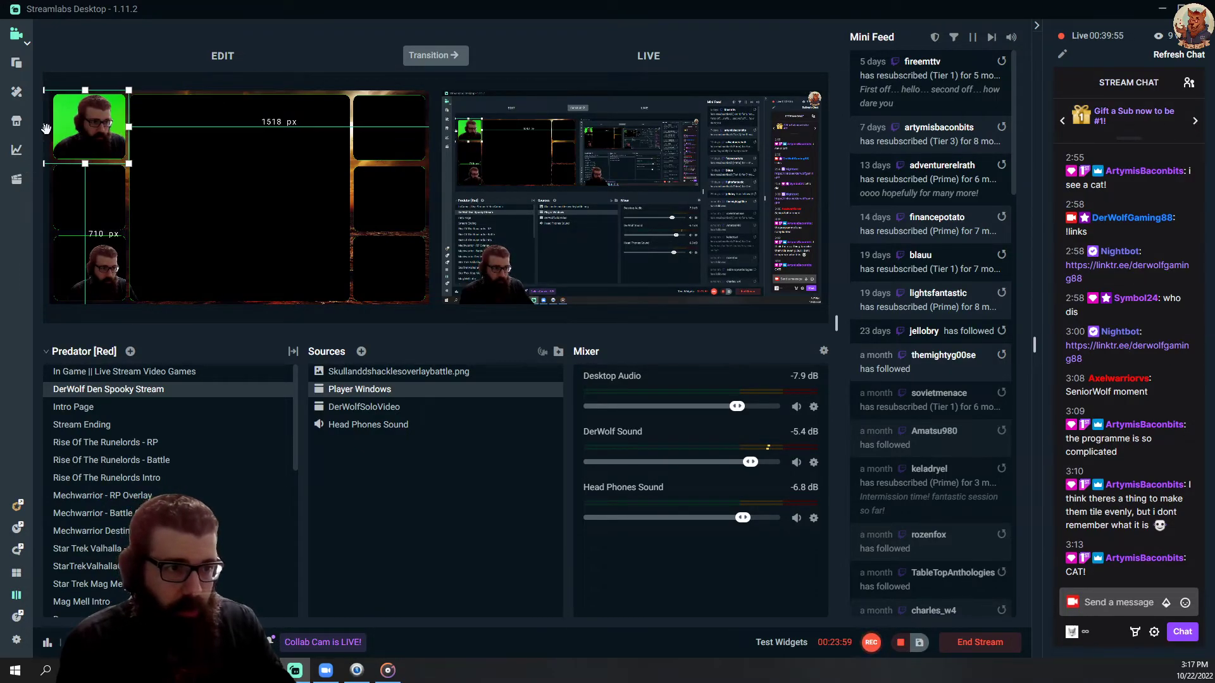
pyautogui.moveTo(43, 126); pyautogui.dragTo(48, 127)
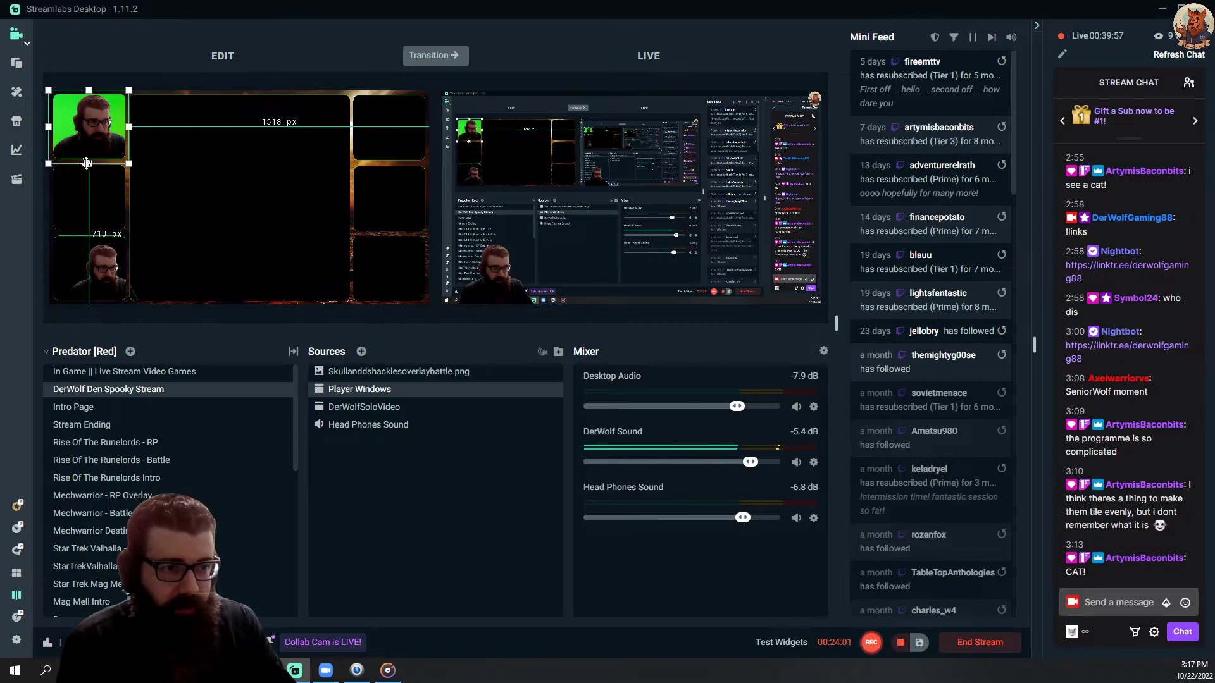
pyautogui.moveTo(90, 163); pyautogui.dragTo(90, 160)
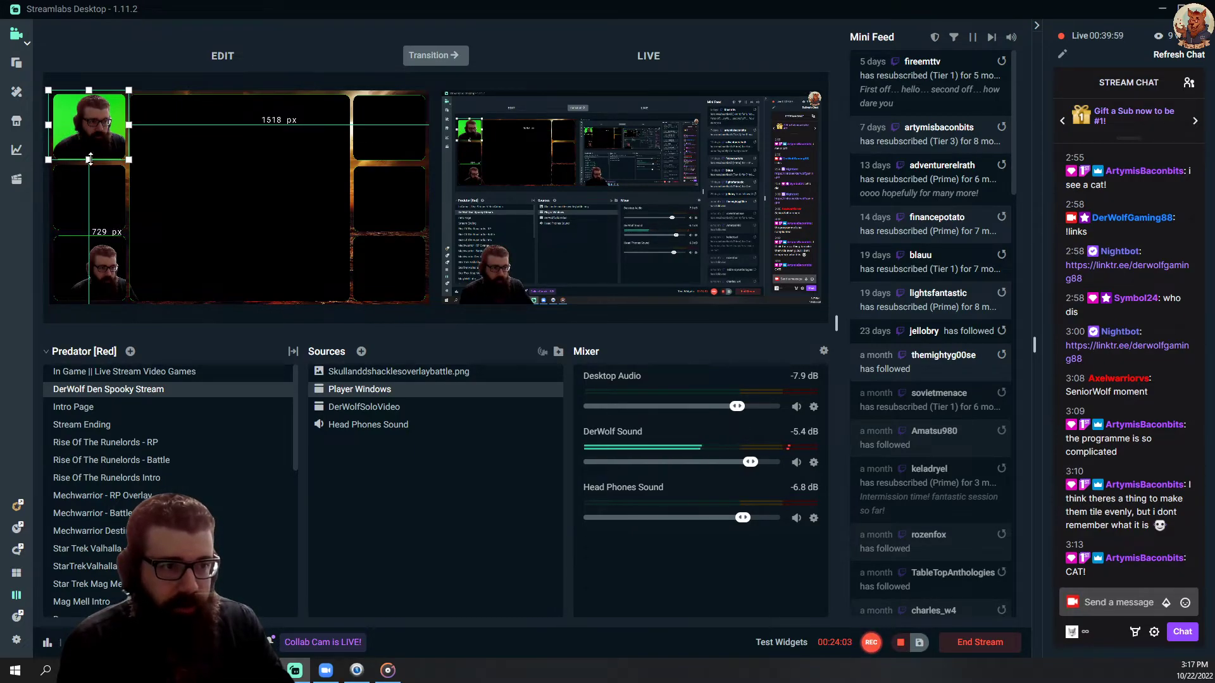
# - Paste two more copies of Player Windows beneath the overlay and move one into the overlay's upper-right window
pyautogui.click(83, 138)
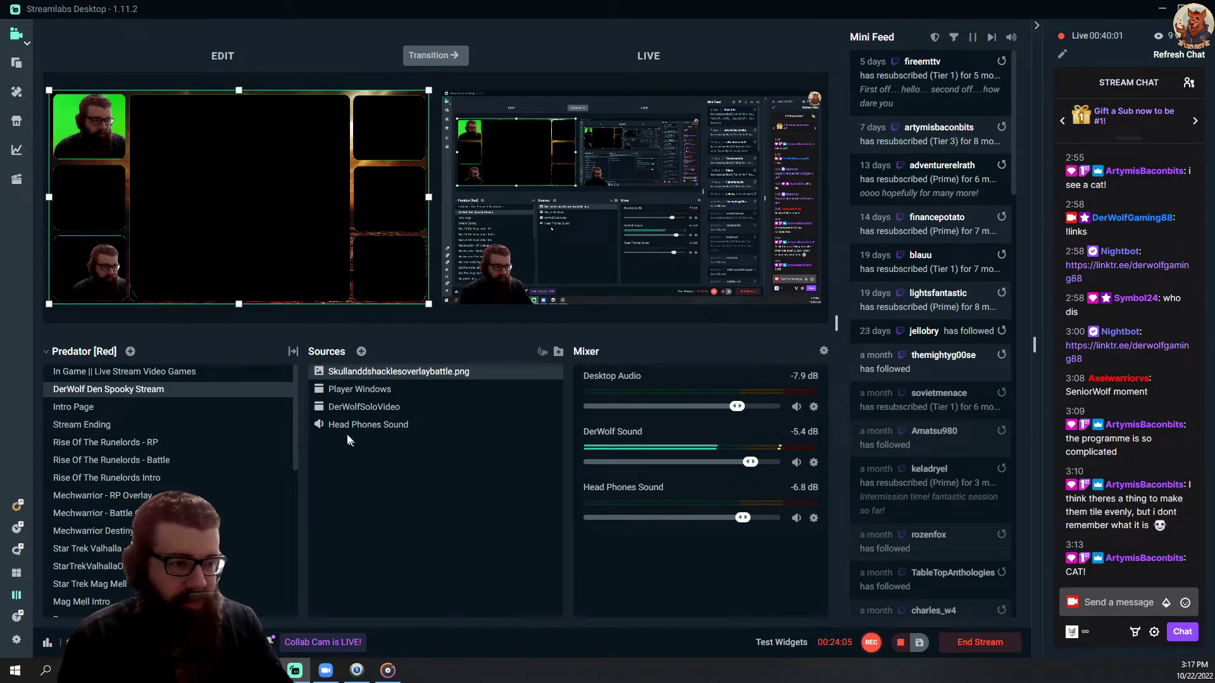
pyautogui.click(398, 394)
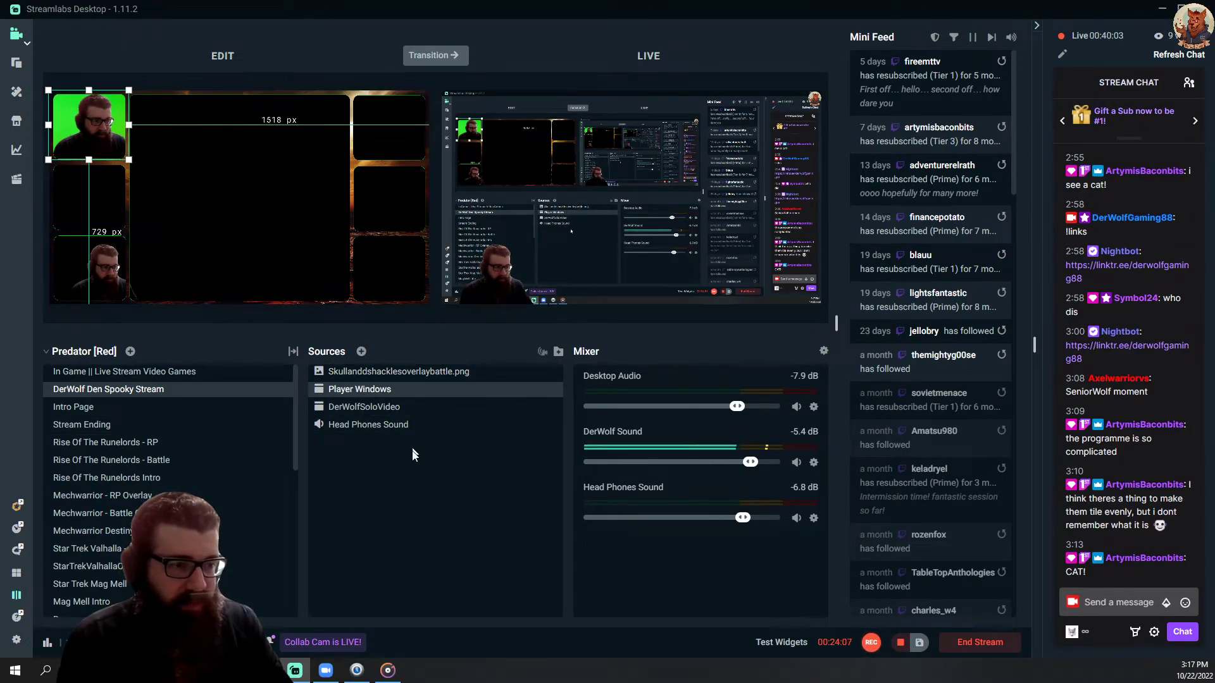
pyautogui.hotkey('ctrl', 'v')
pyautogui.hotkey('ctrl', 'v')
pyautogui.moveTo(379, 388); pyautogui.dragTo(409, 370)
pyautogui.moveTo(101, 131); pyautogui.dragTo(402, 140)
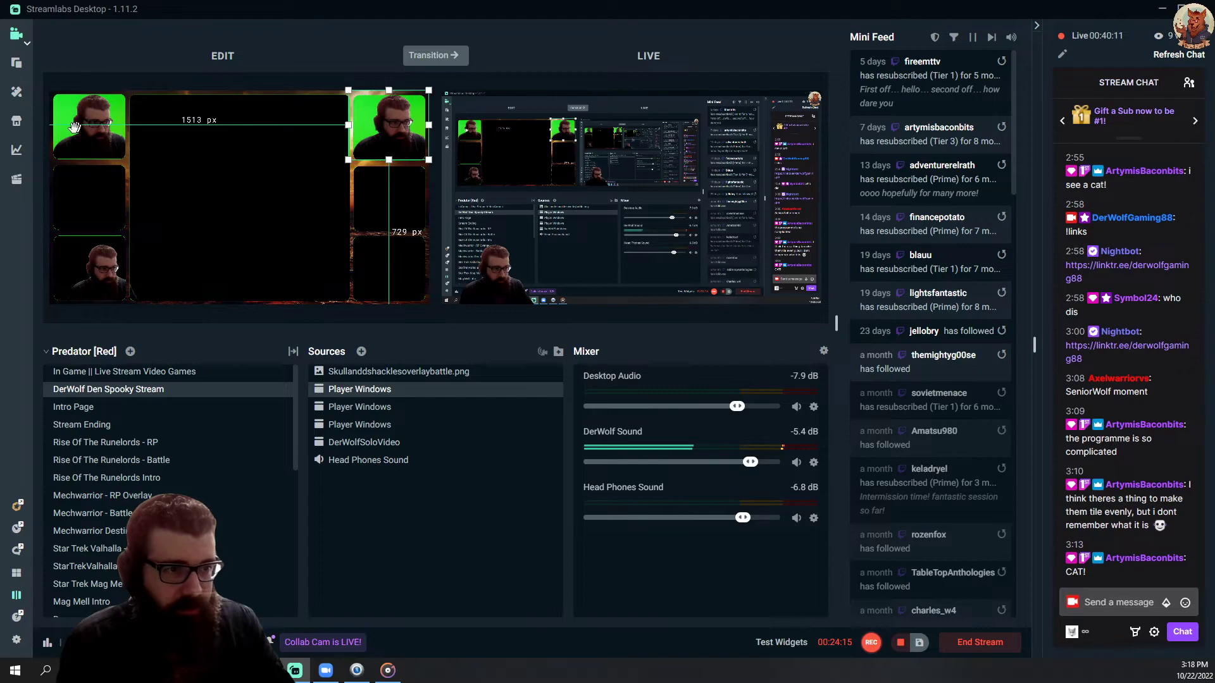
# - Move the second Player Windows copy into the overlay's middle-right window and trim the upper-right copy's left edge
pyautogui.click(360, 407)
pyautogui.moveTo(95, 130); pyautogui.dragTo(353, 195)
pyautogui.click(376, 118)
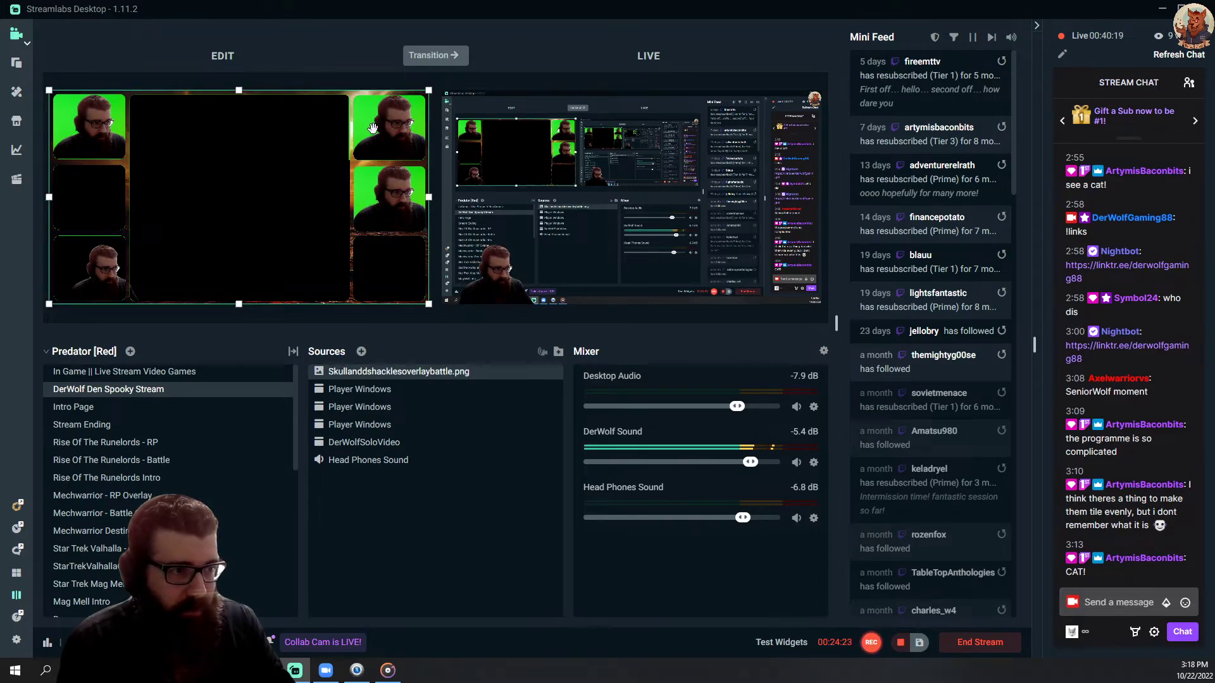
pyautogui.moveTo(350, 127); pyautogui.dragTo(352, 127)
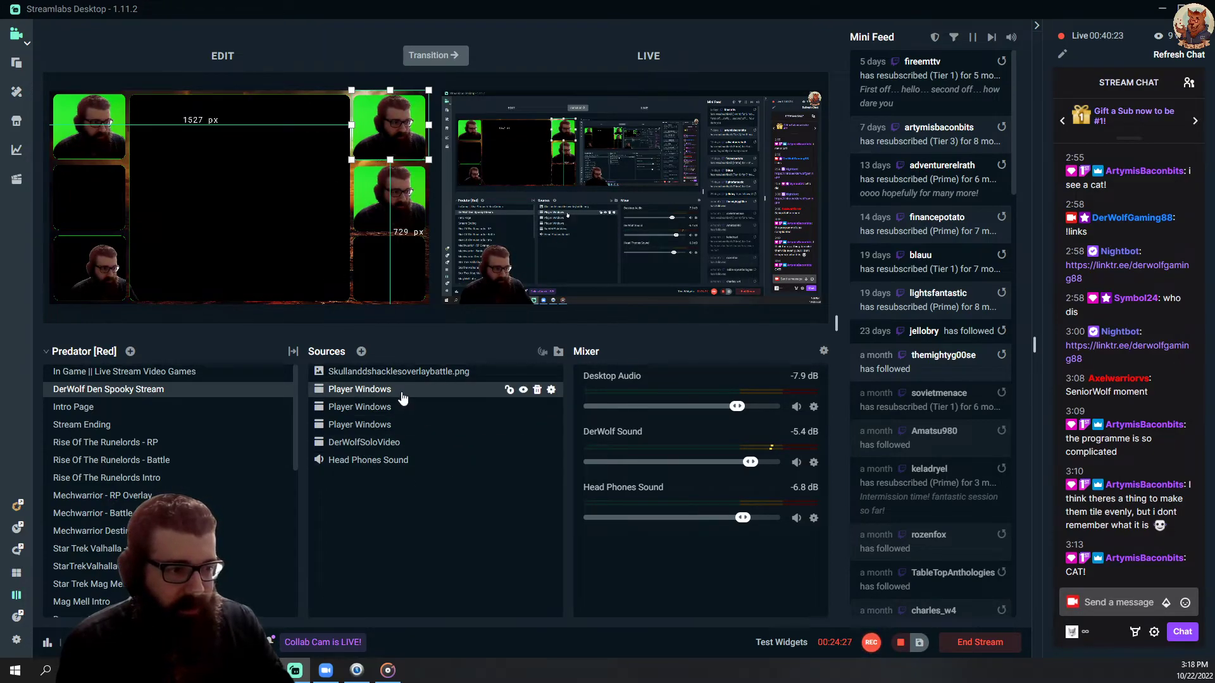
# - Paste another Player Windows copy, order it beneath the overlay and move it into the overlay's middle-left window
pyautogui.hotkey('ctrl', 'v')
pyautogui.moveTo(380, 372); pyautogui.dragTo(389, 397)
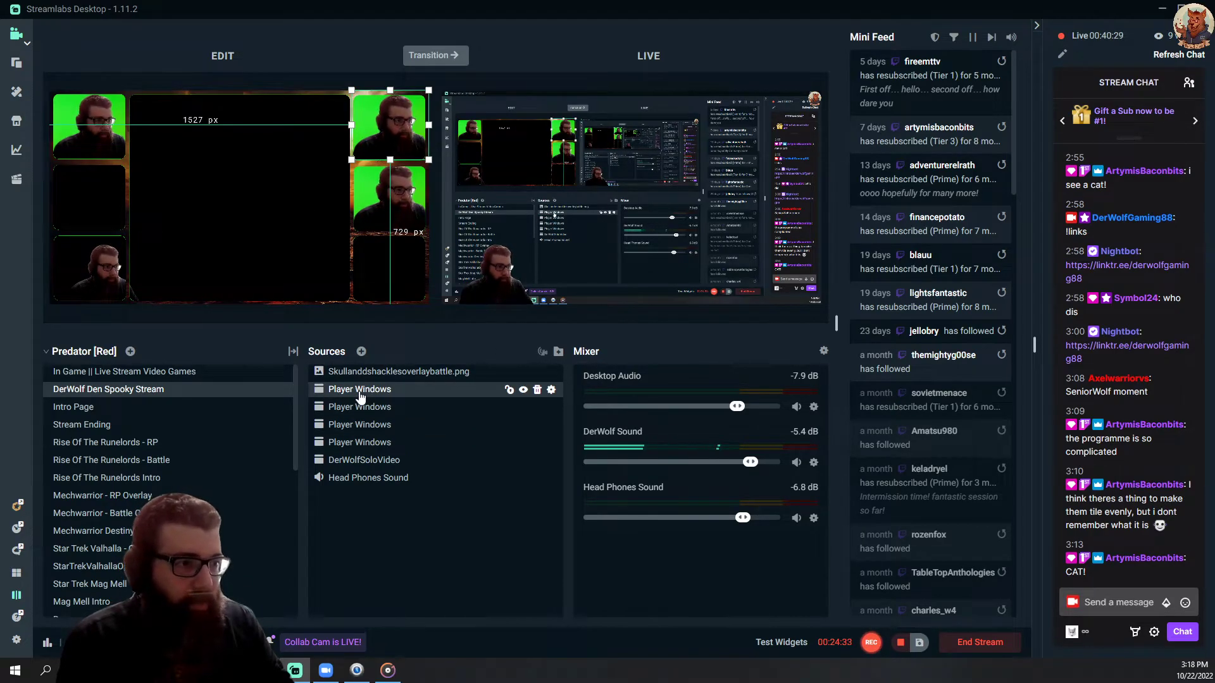
pyautogui.moveTo(94, 131)
pyautogui.mouseDown()
pyautogui.moveTo(96, 209)
pyautogui.moveTo(95, 142)
pyautogui.mouseUp()
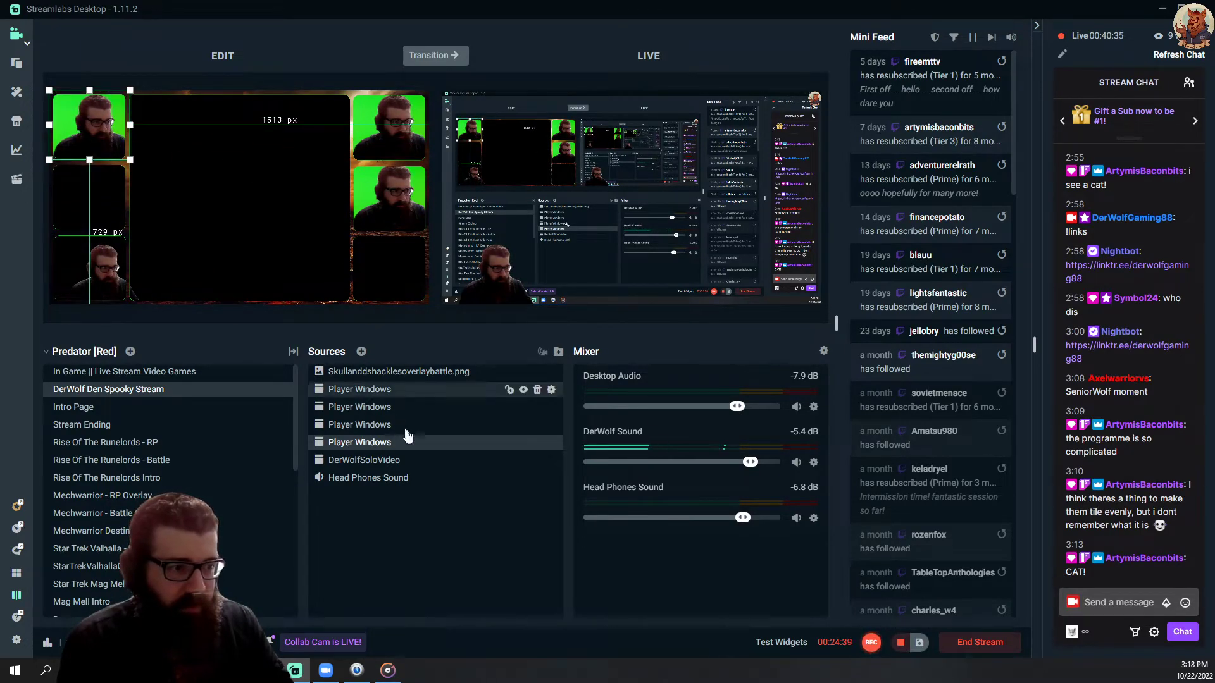
pyautogui.click(387, 391)
pyautogui.moveTo(399, 158); pyautogui.dragTo(88, 234)
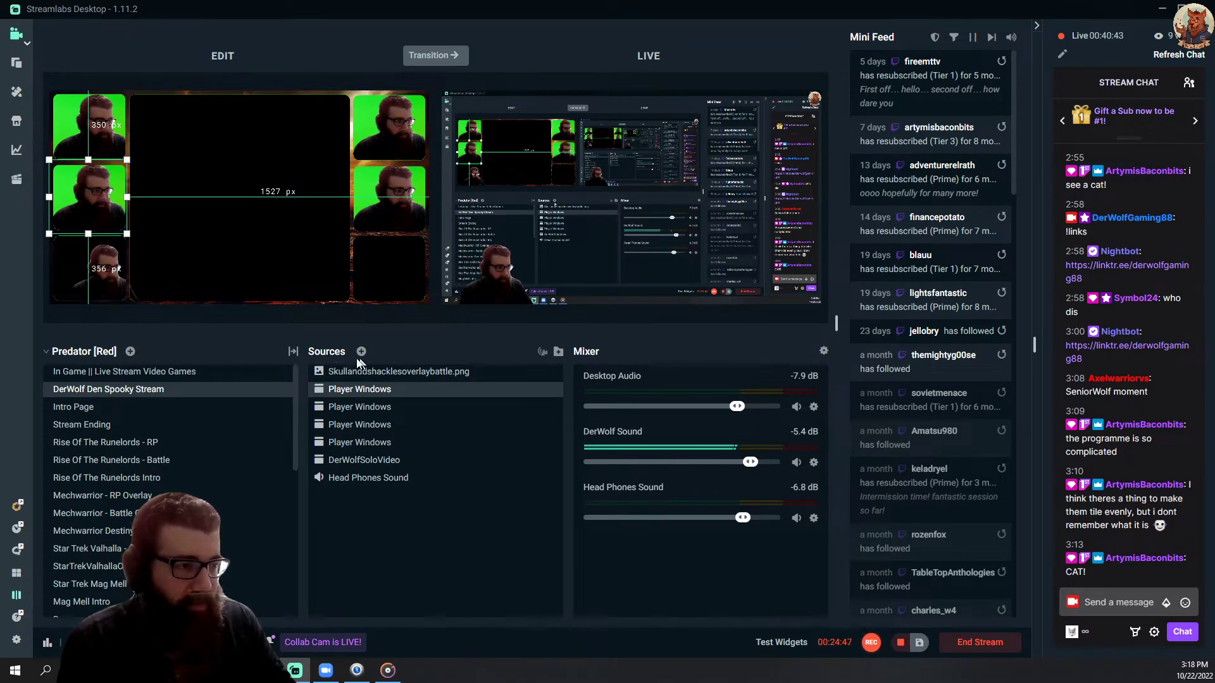
# - Paste one more Player Windows copy, move it into the overlay's lower-right window and order it beneath the overlay image
pyautogui.click(365, 425)
pyautogui.hotkey('ctrl', 'v')
pyautogui.moveTo(397, 204); pyautogui.dragTo(387, 292)
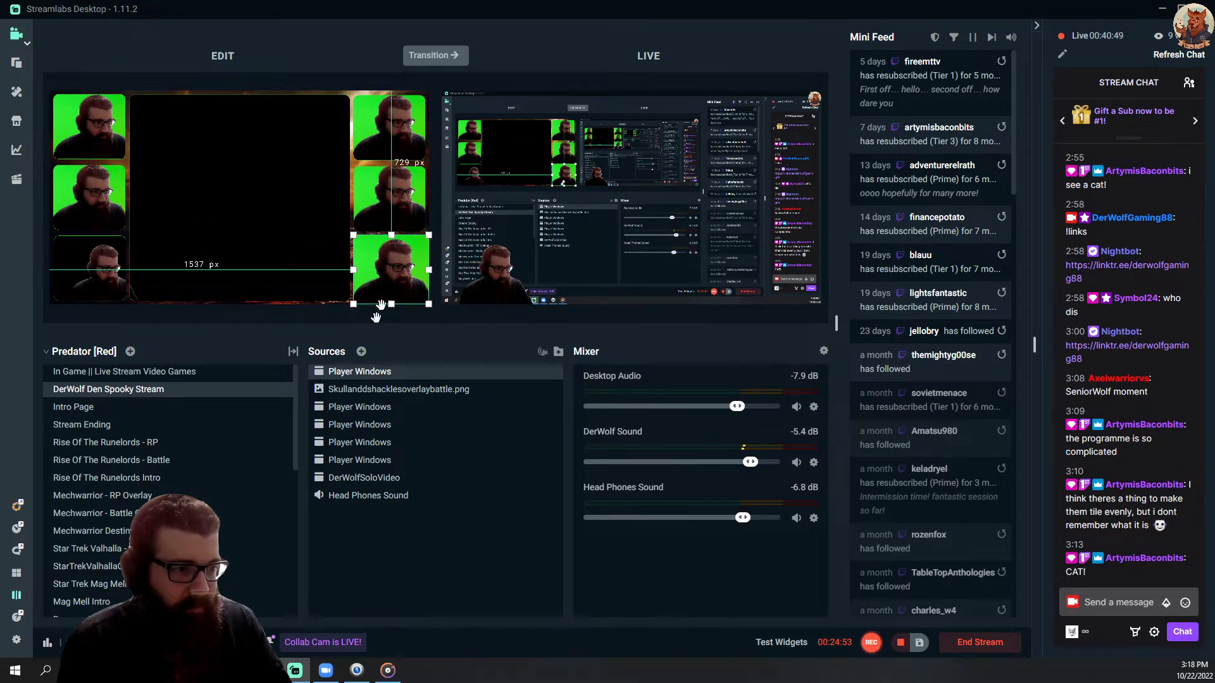
pyautogui.moveTo(377, 379); pyautogui.dragTo(391, 397)
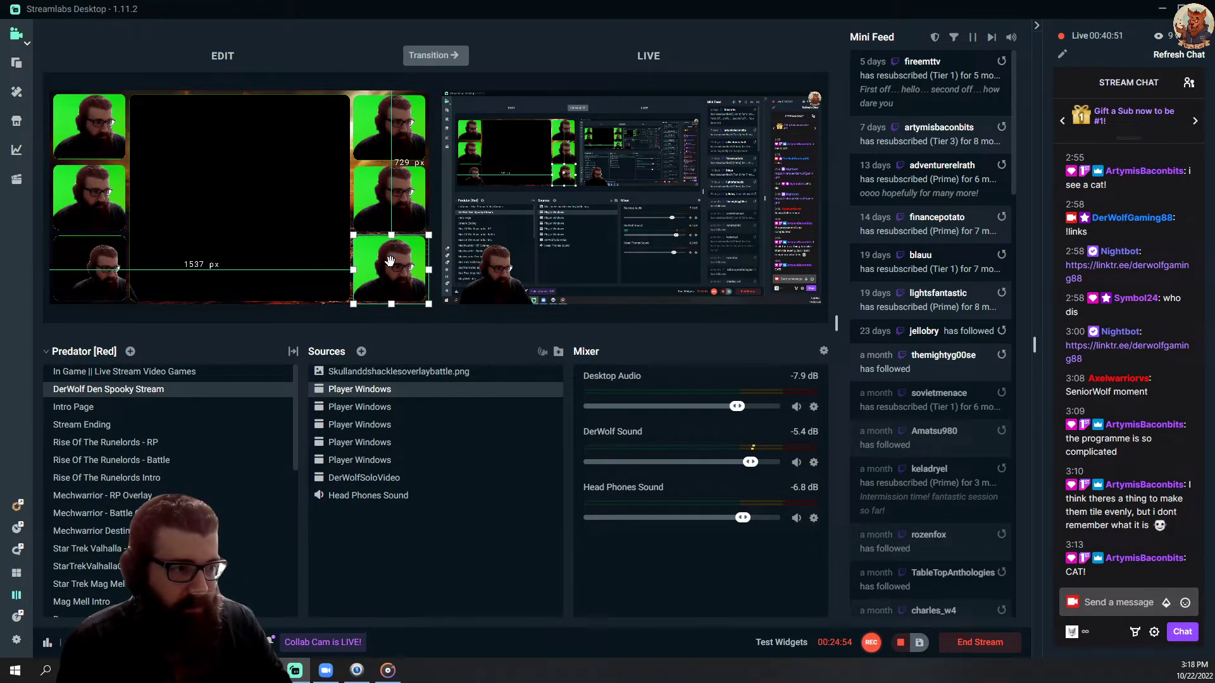
pyautogui.click(477, 464)
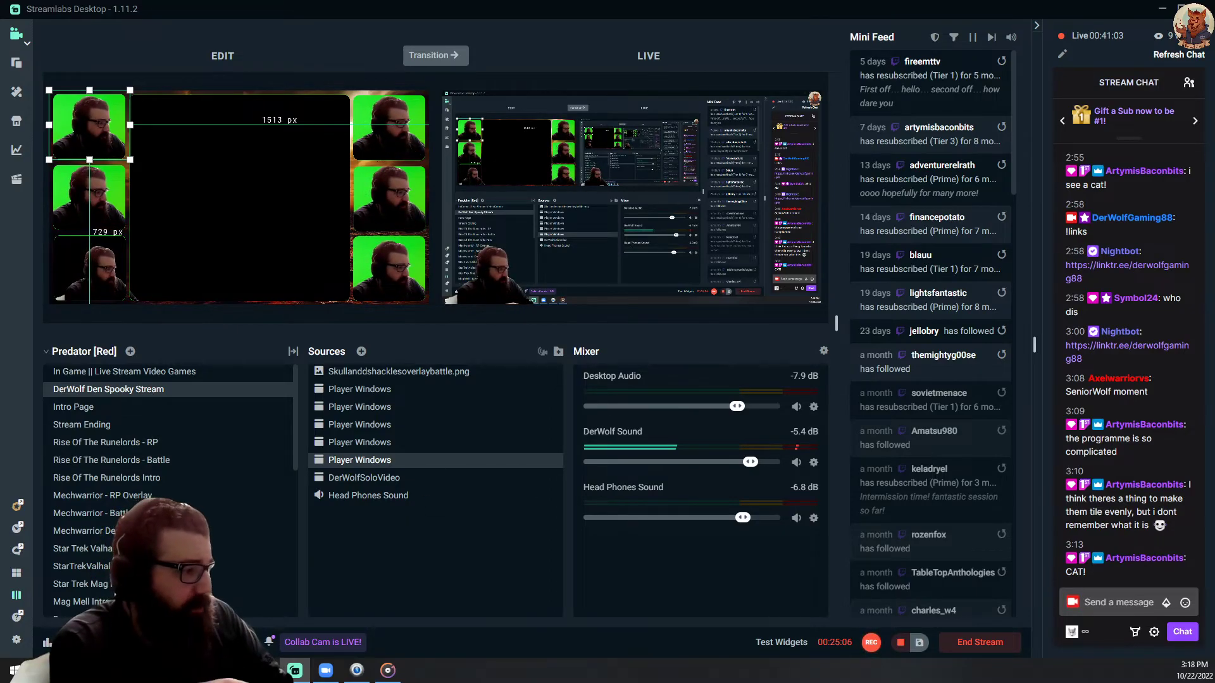
# - Check the live stream on the Twitch page and the Roll20 browser window, and return to Streamlabs Desktop
pyautogui.hotkey('alt', 'Tab')
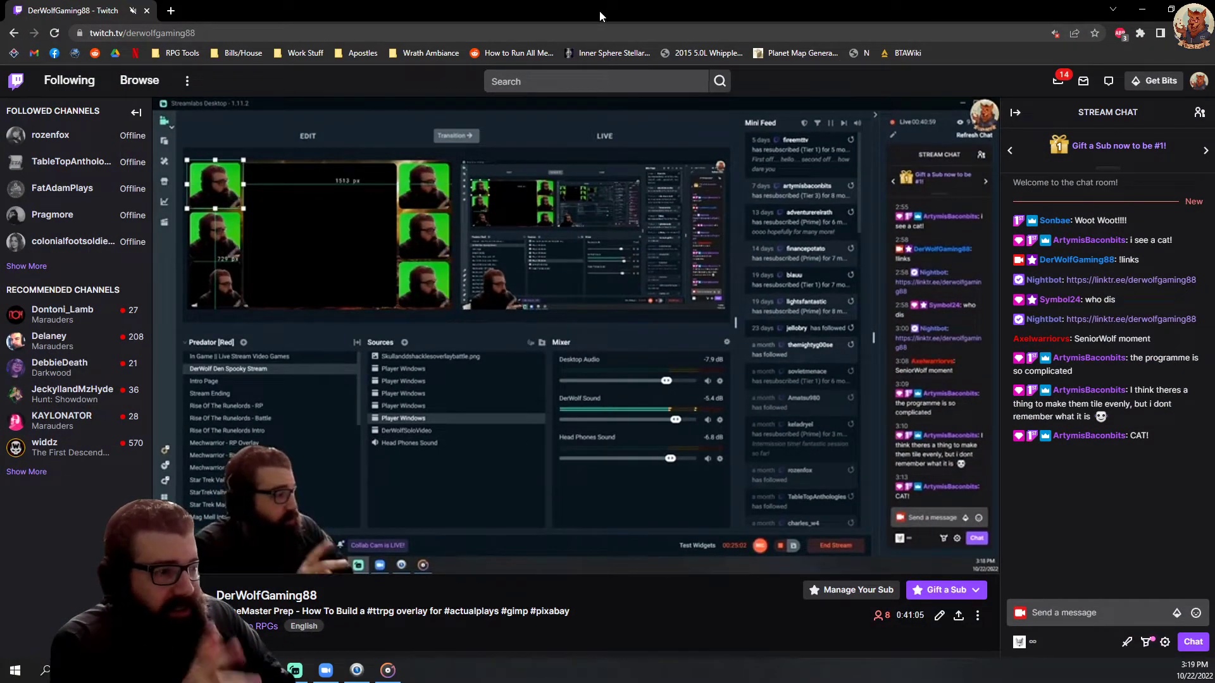
pyautogui.hotkey('alt', 'Tab')
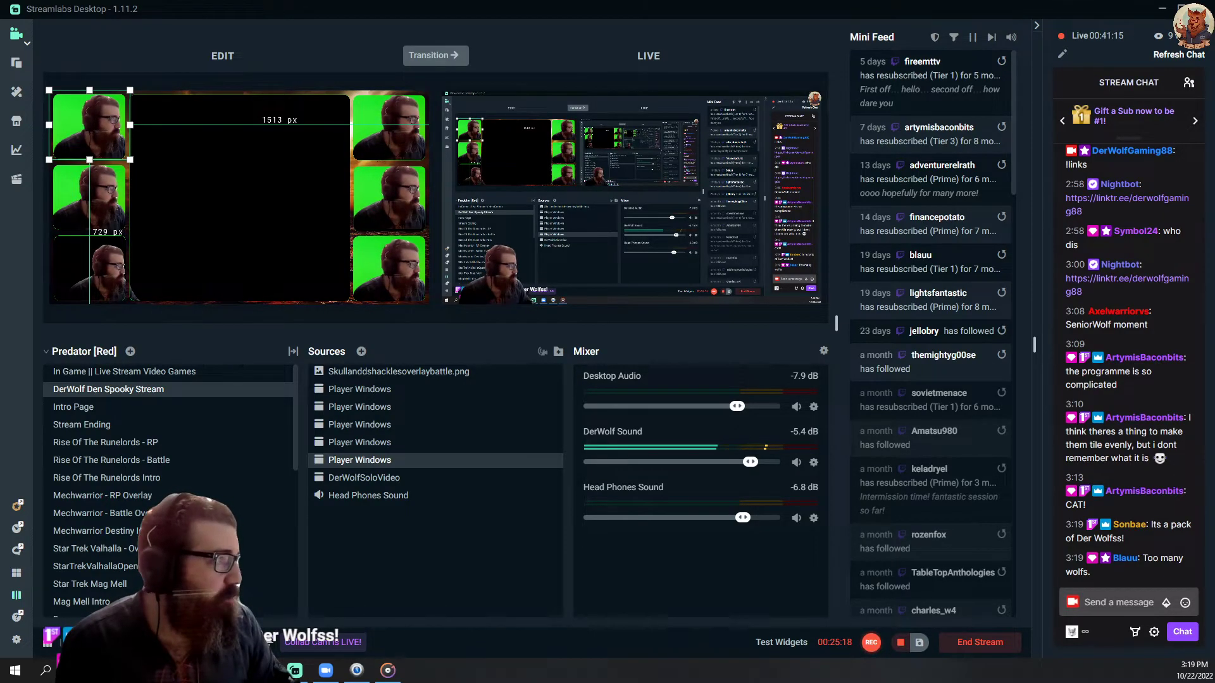
pyautogui.hotkey('alt', 'Tab')
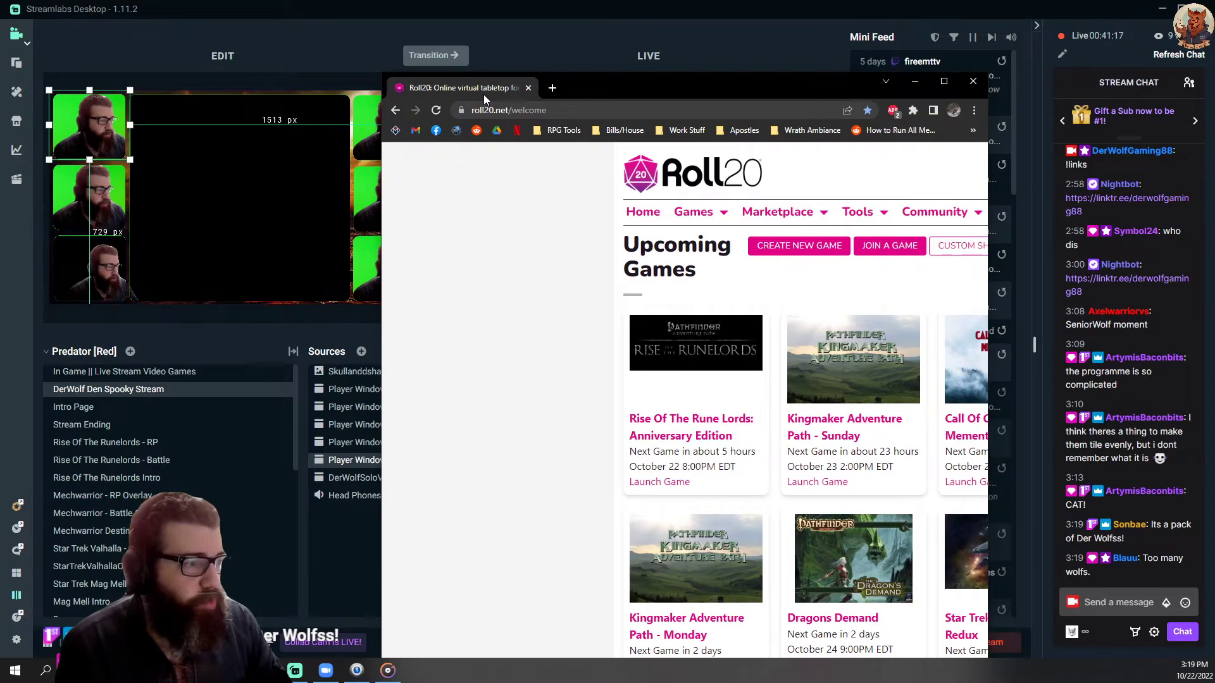
pyautogui.hotkey('alt', 'Tab')
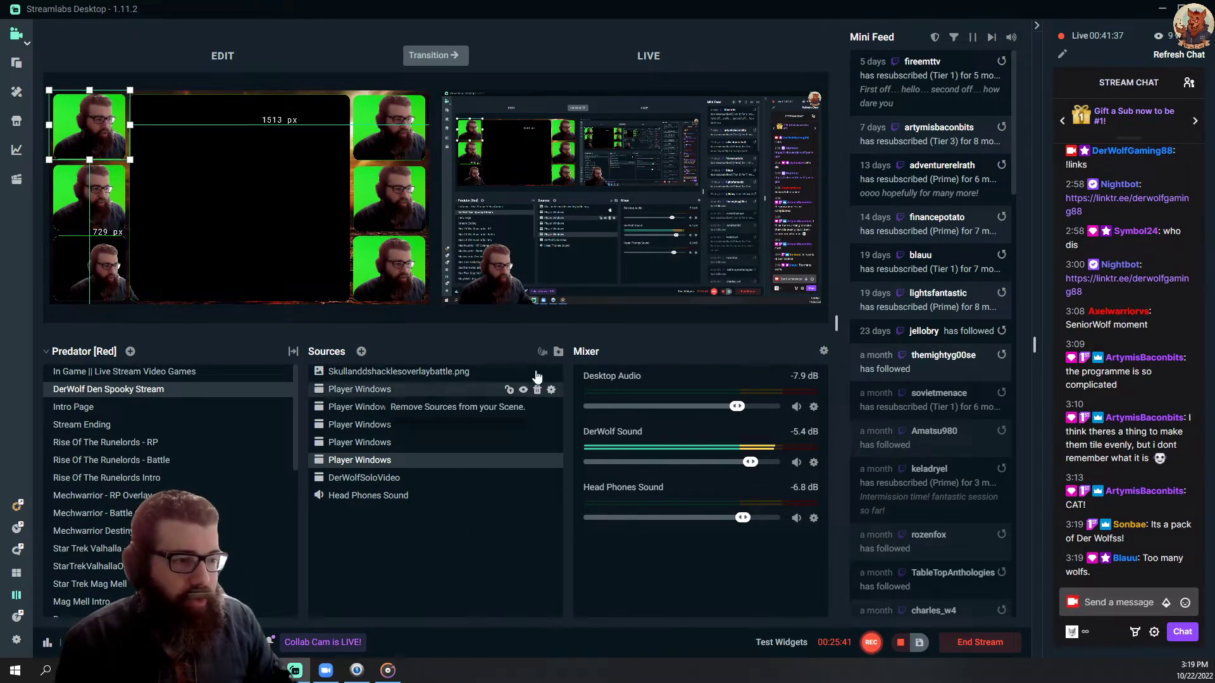
# - Add a new Window Capture source named Roll20BattleMap to the scene
pyautogui.click(361, 352)
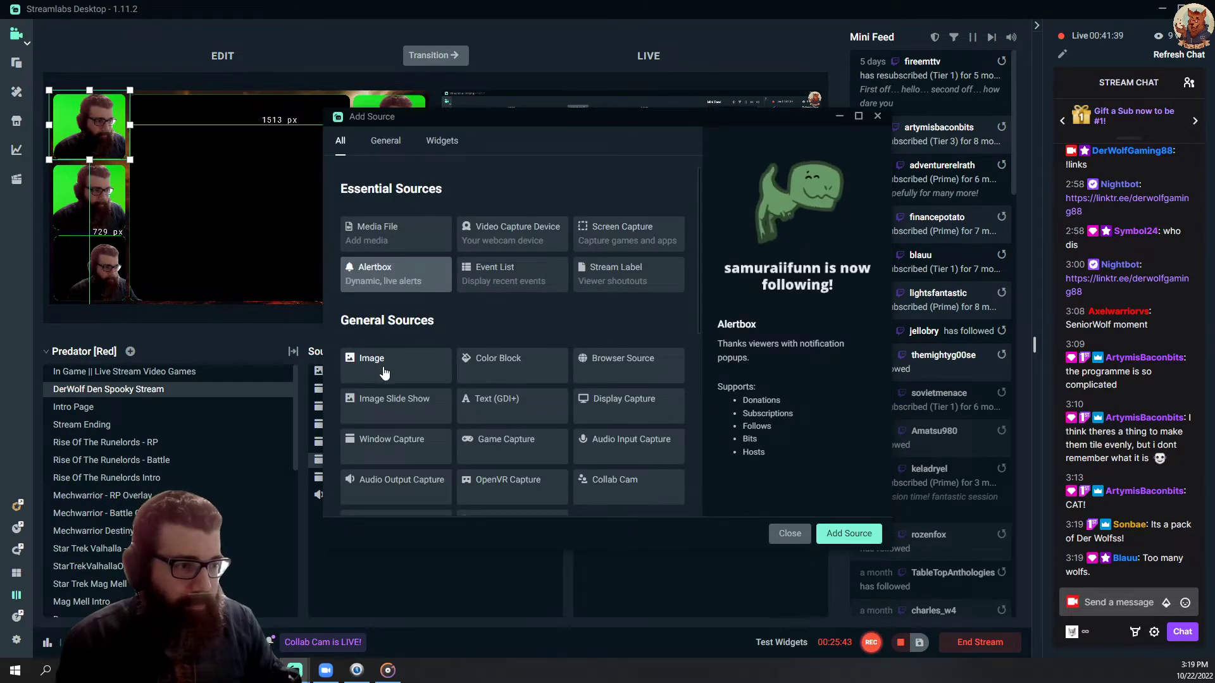
pyautogui.click(406, 447)
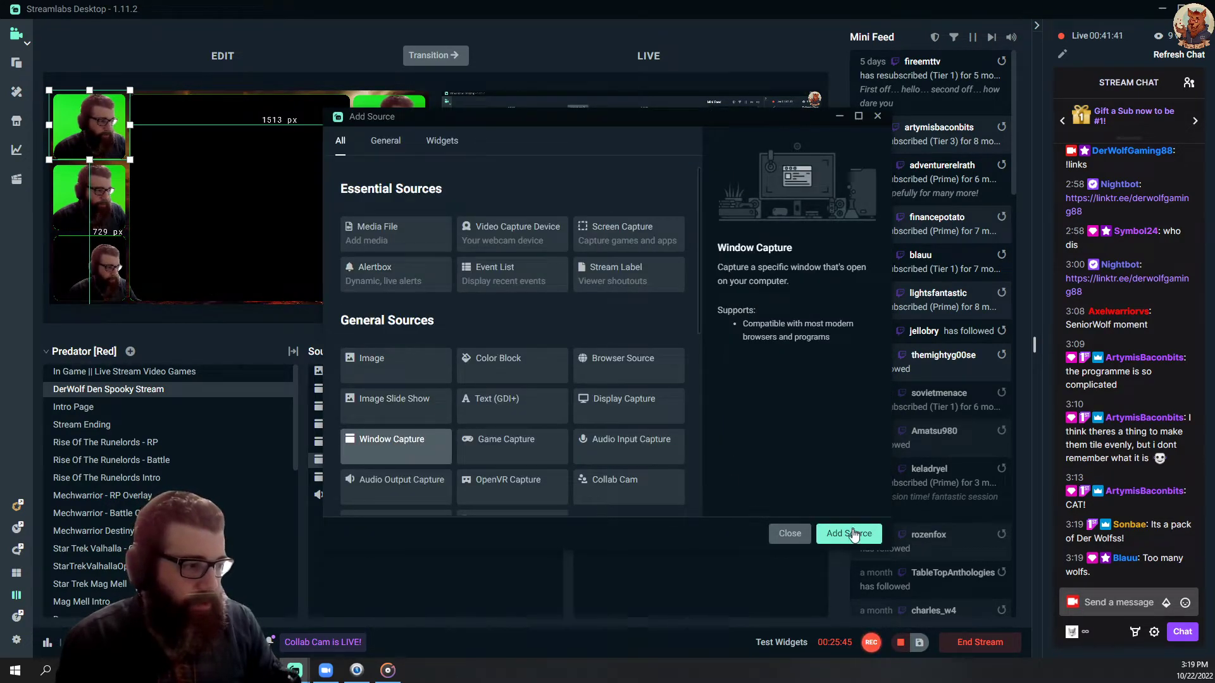
pyautogui.click(851, 533)
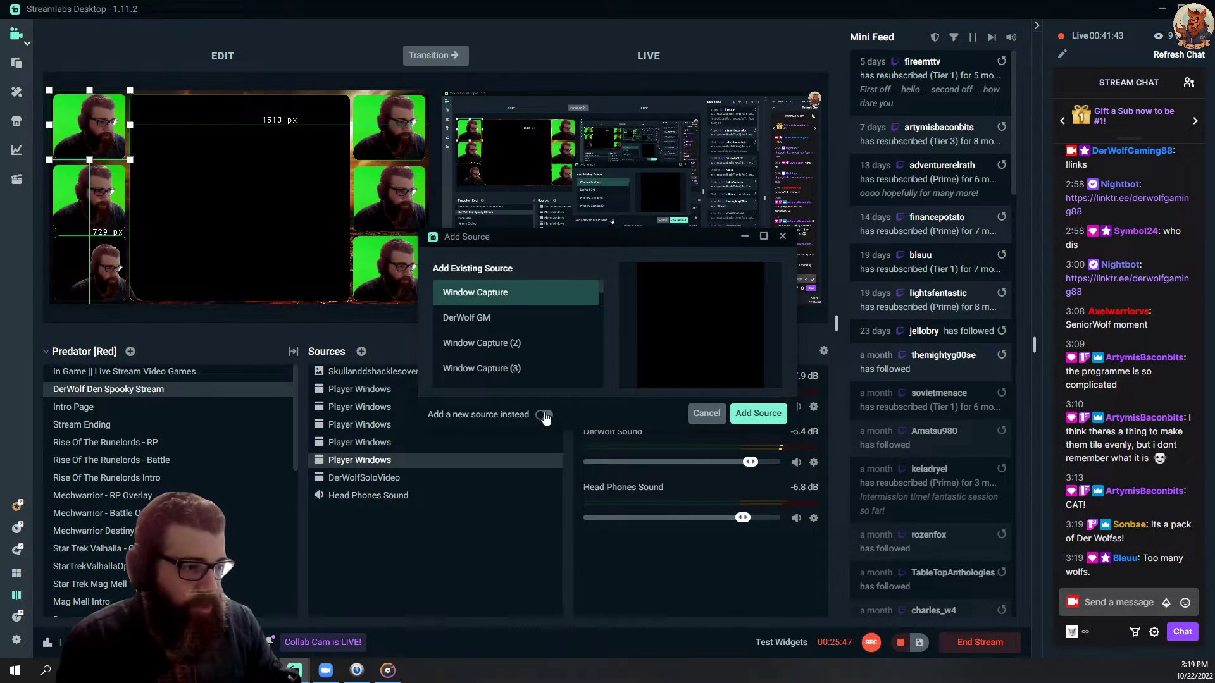
pyautogui.click(544, 416)
pyautogui.tripleClick(552, 315)
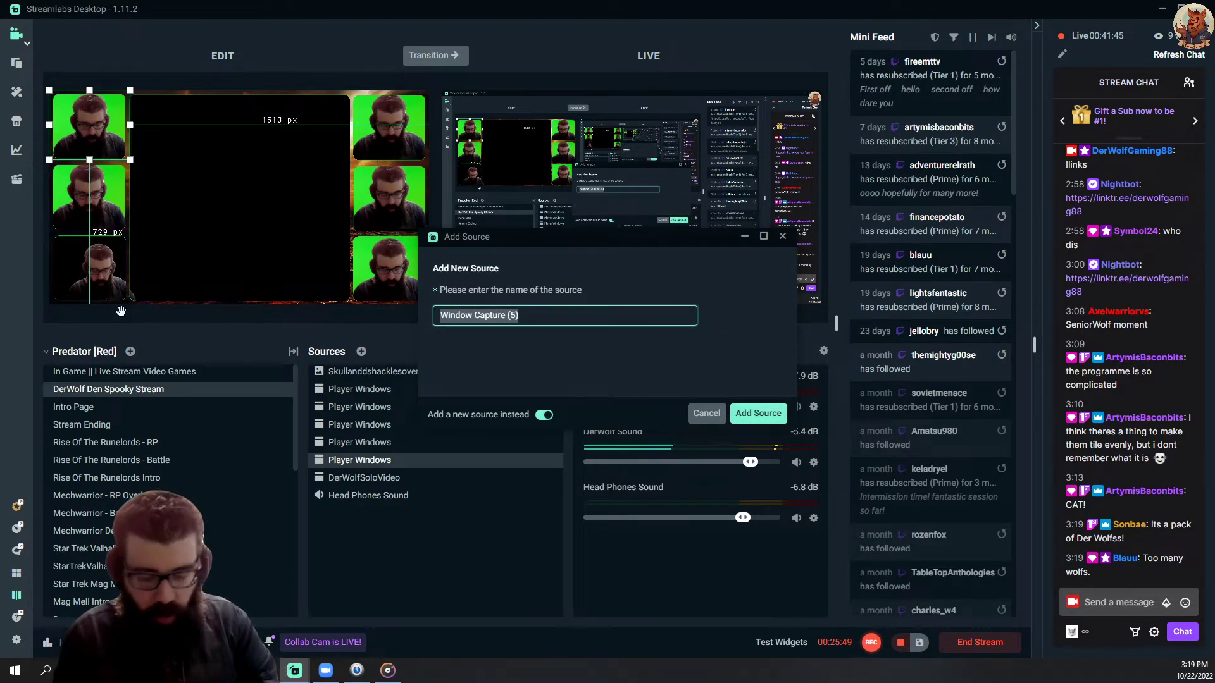
pyautogui.write('Roll20')
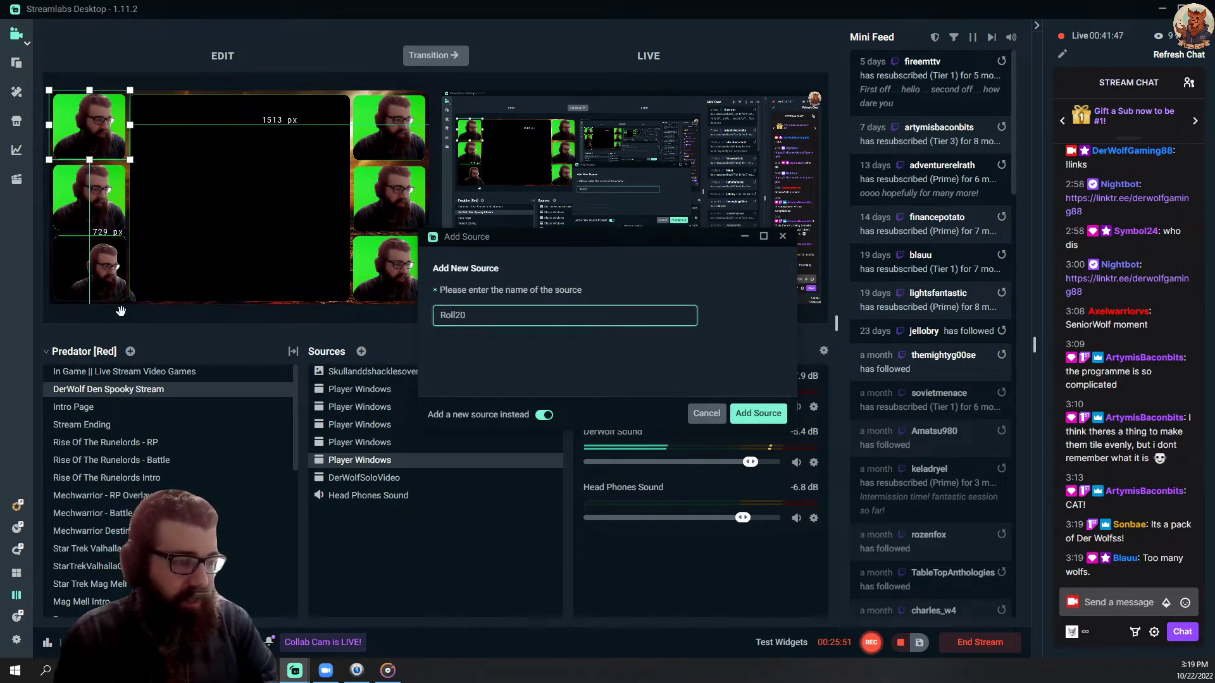
pyautogui.write('BattleMap')
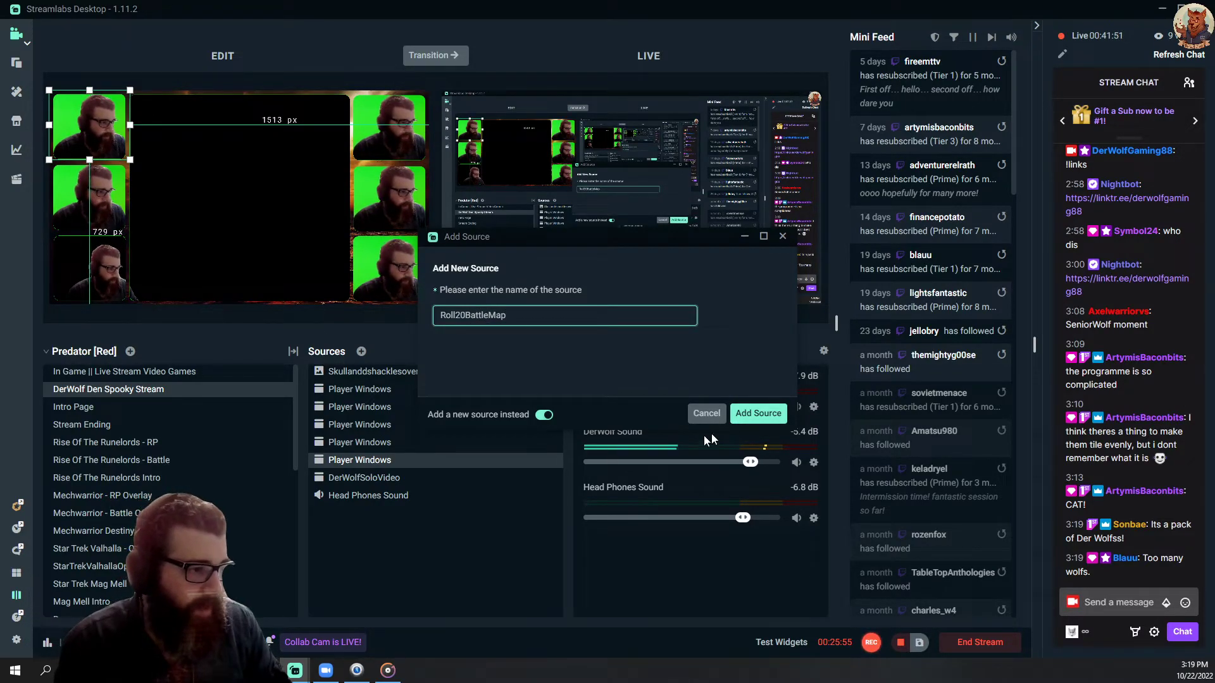
pyautogui.click(758, 413)
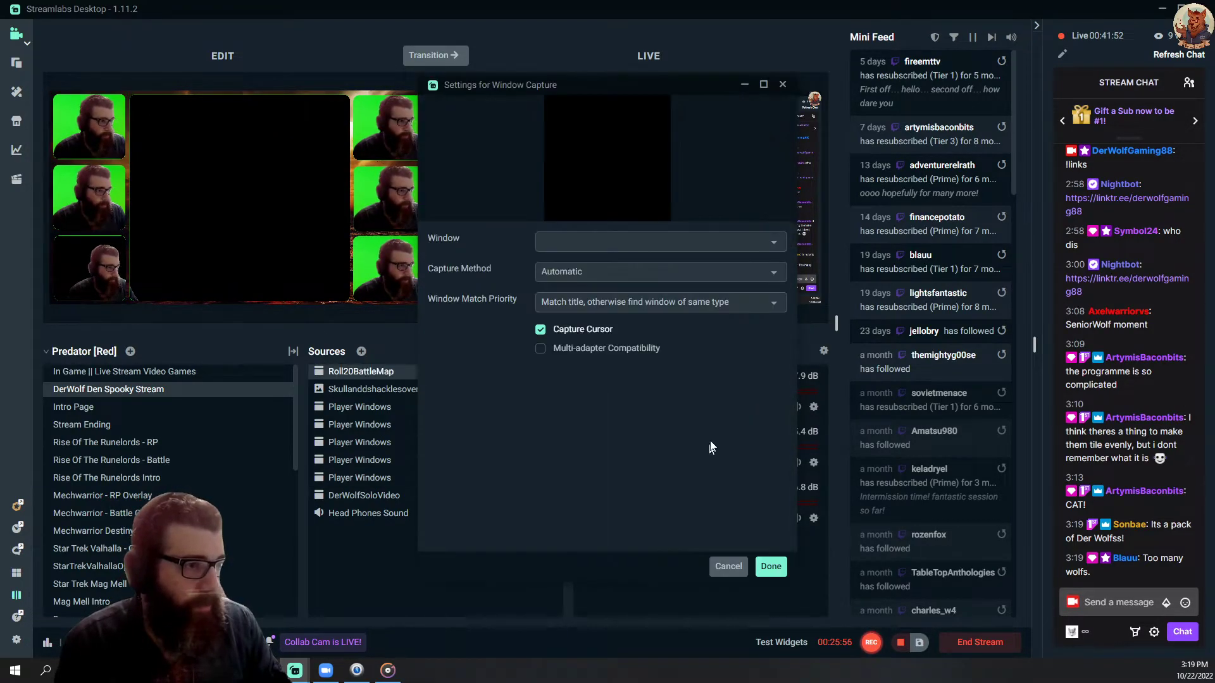
# - Set the capture method to Windows 10 (1903 and up) and capture the Skull and Shackles | Roll20 Chrome window
pyautogui.click(632, 277)
pyautogui.click(602, 342)
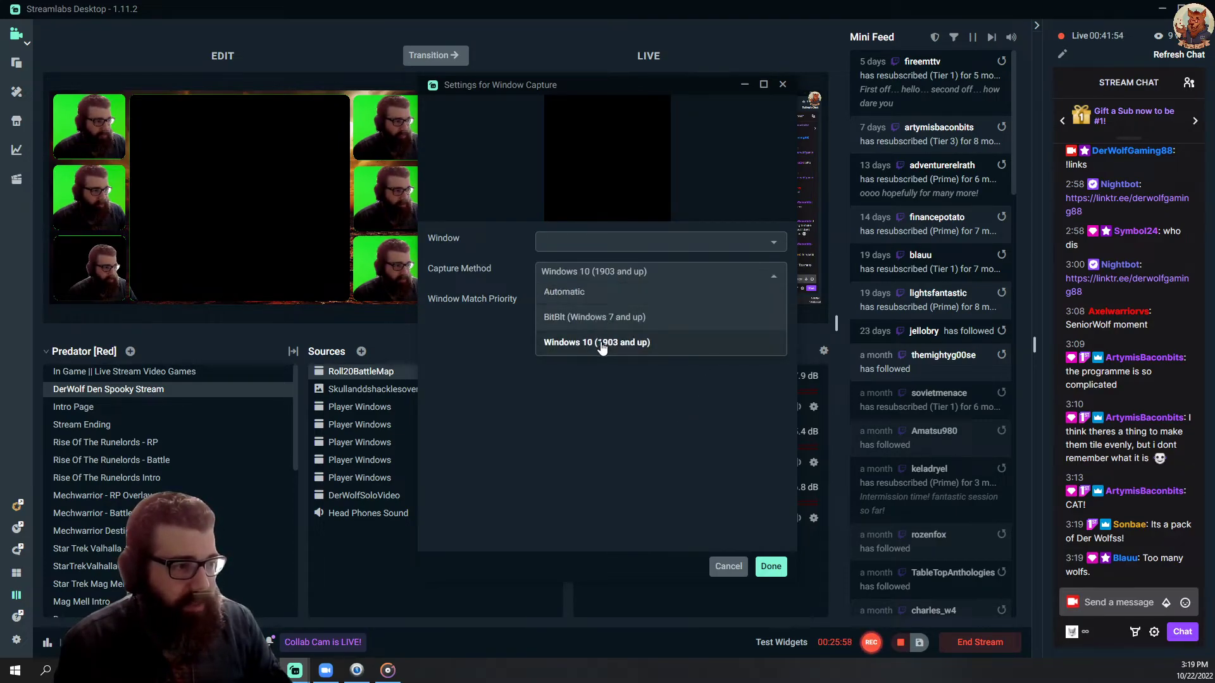
pyautogui.click(622, 243)
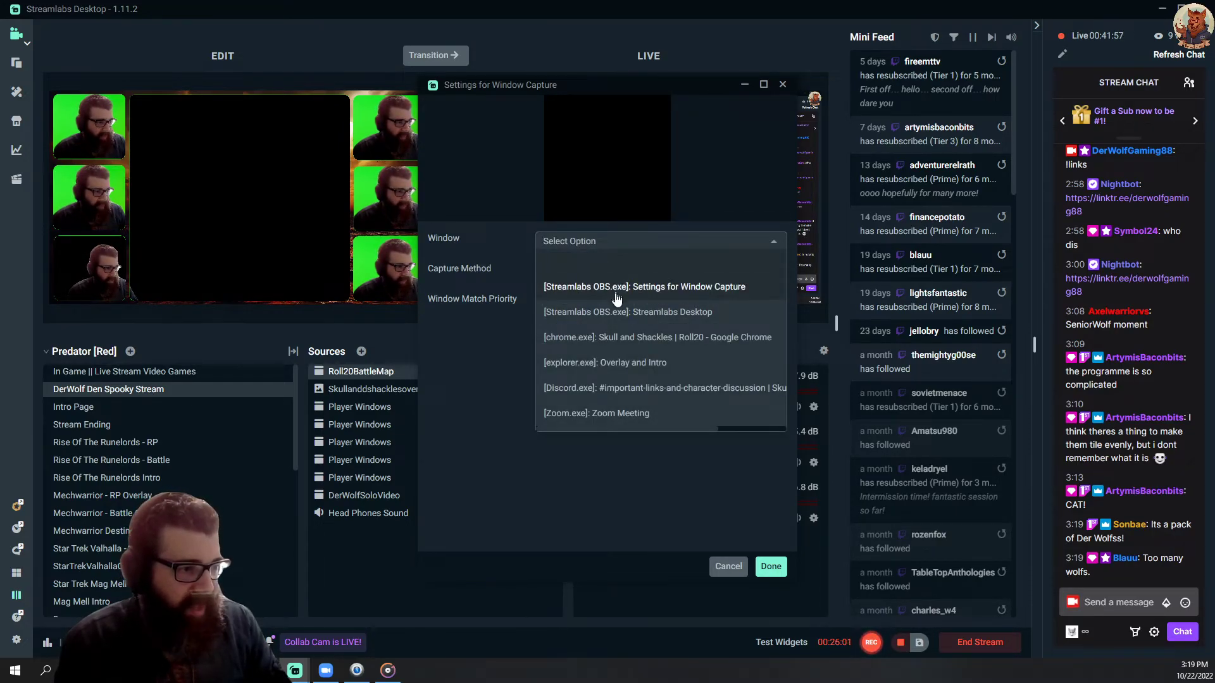
pyautogui.click(613, 339)
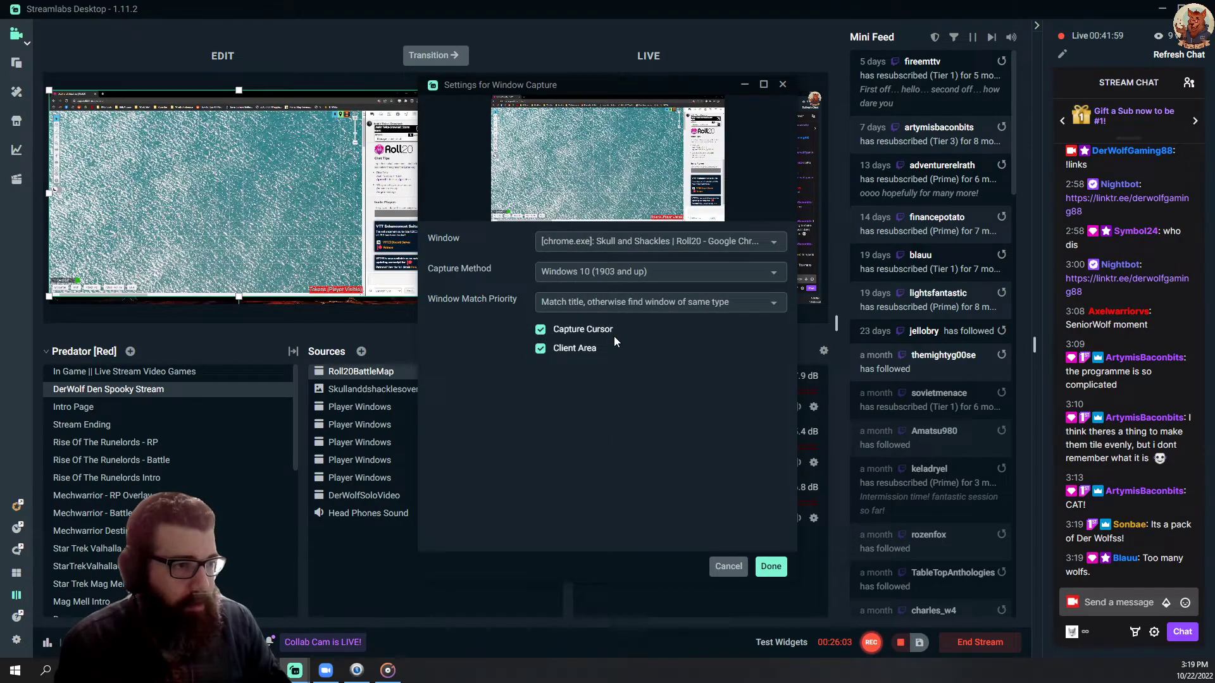
pyautogui.click(771, 567)
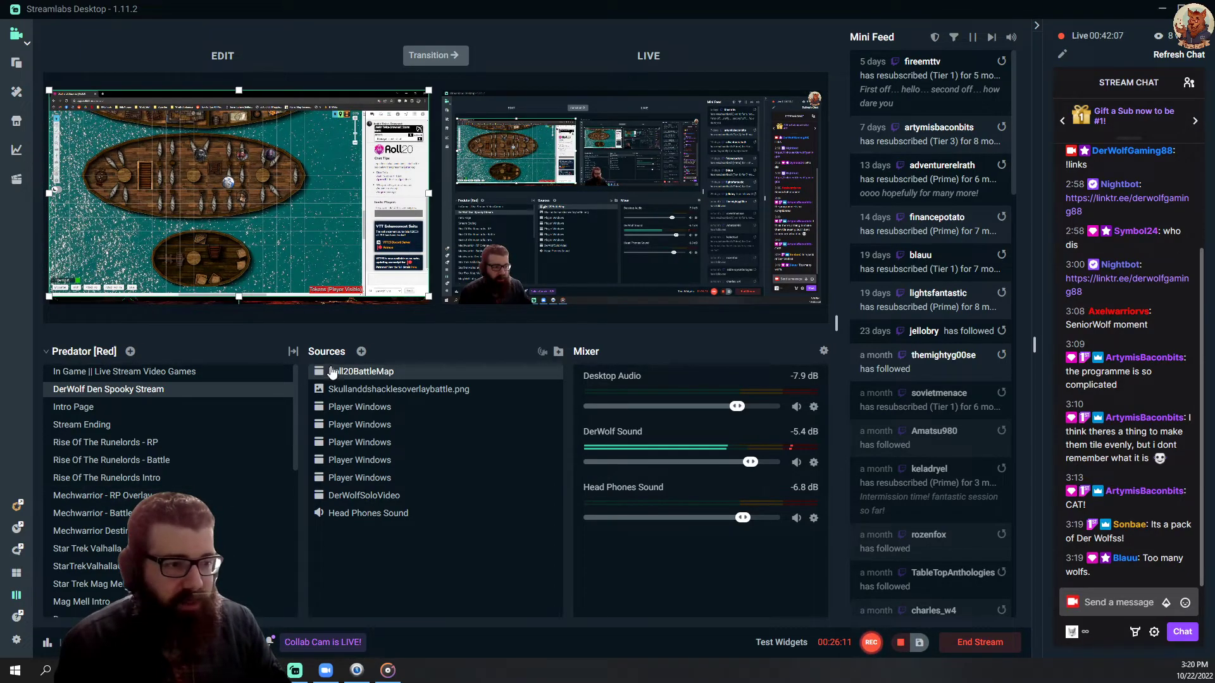
# - Order Roll20BattleMap beneath the overlay, crop off its chat sidebar and move it into the overlay's central window
pyautogui.moveTo(395, 377); pyautogui.dragTo(404, 400)
pyautogui.moveTo(229, 214); pyautogui.dragTo(318, 202)
pyautogui.moveTo(196, 166); pyautogui.dragTo(245, 160)
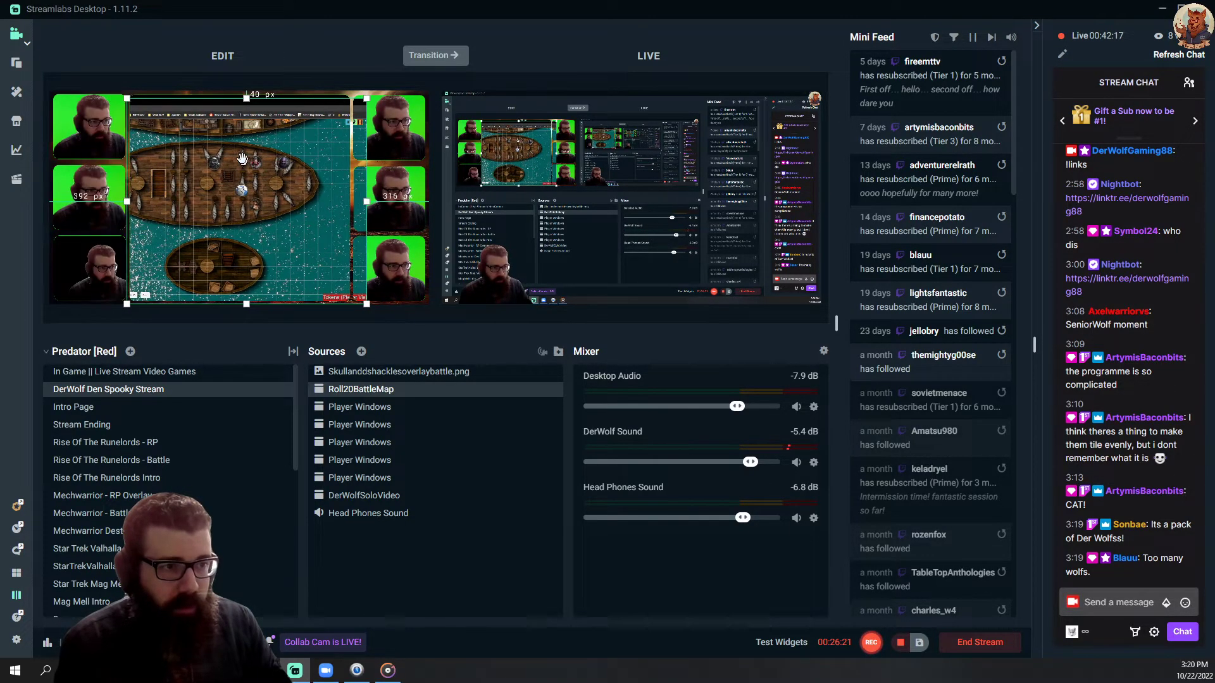
# - Crop the map capture's upper and lower edges, move it to the top of the central window and trim its right edge
pyautogui.moveTo(247, 99); pyautogui.dragTo(246, 132)
pyautogui.moveTo(247, 306); pyautogui.dragTo(247, 268)
pyautogui.moveTo(234, 220); pyautogui.dragTo(234, 179)
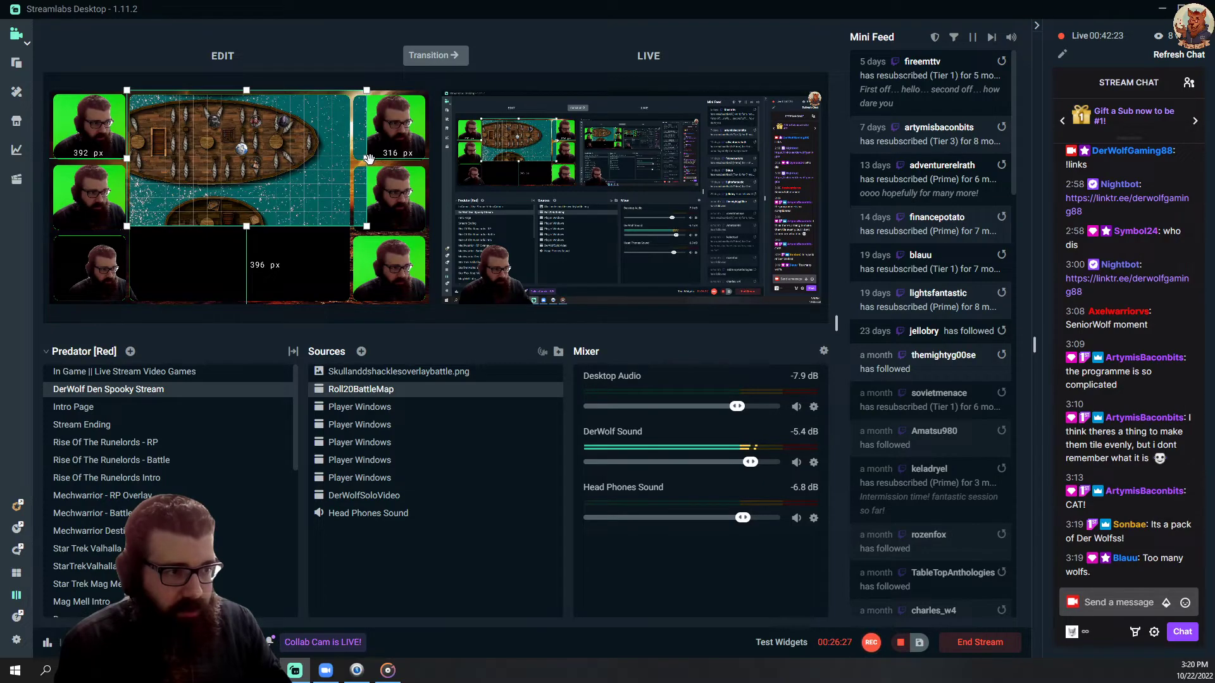
pyautogui.moveTo(363, 159); pyautogui.dragTo(352, 159)
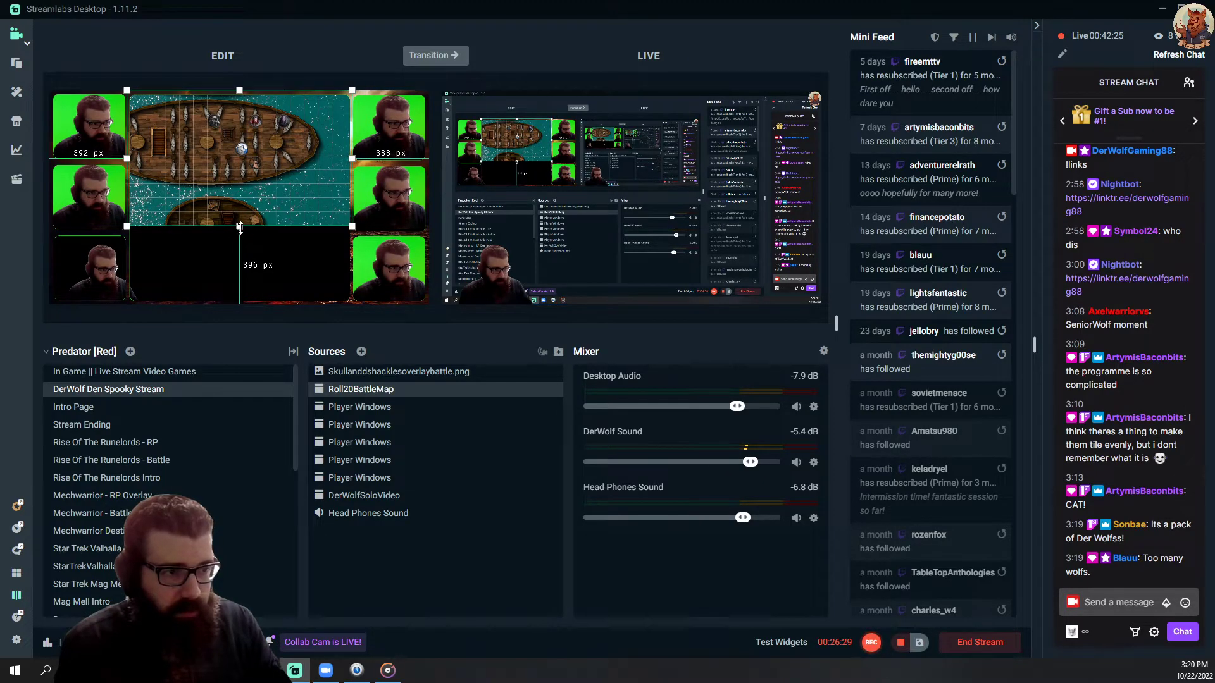
# - Uncover the map capture's lower part, enlarge it past the central window and crop its right, upper and lower edges to fit
pyautogui.moveTo(239, 228); pyautogui.dragTo(240, 285)
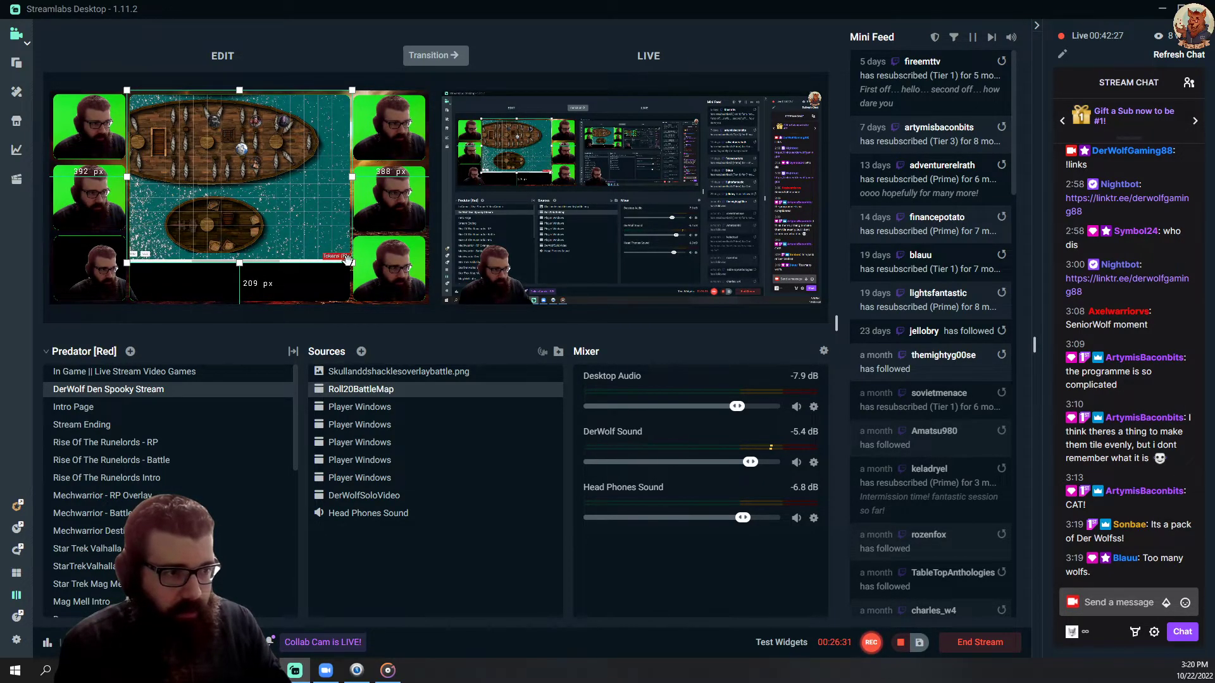
pyautogui.moveTo(352, 262); pyautogui.dragTo(432, 325)
pyautogui.moveTo(285, 232)
pyautogui.mouseDown()
pyautogui.moveTo(278, 219)
pyautogui.moveTo(278, 231)
pyautogui.mouseUp()
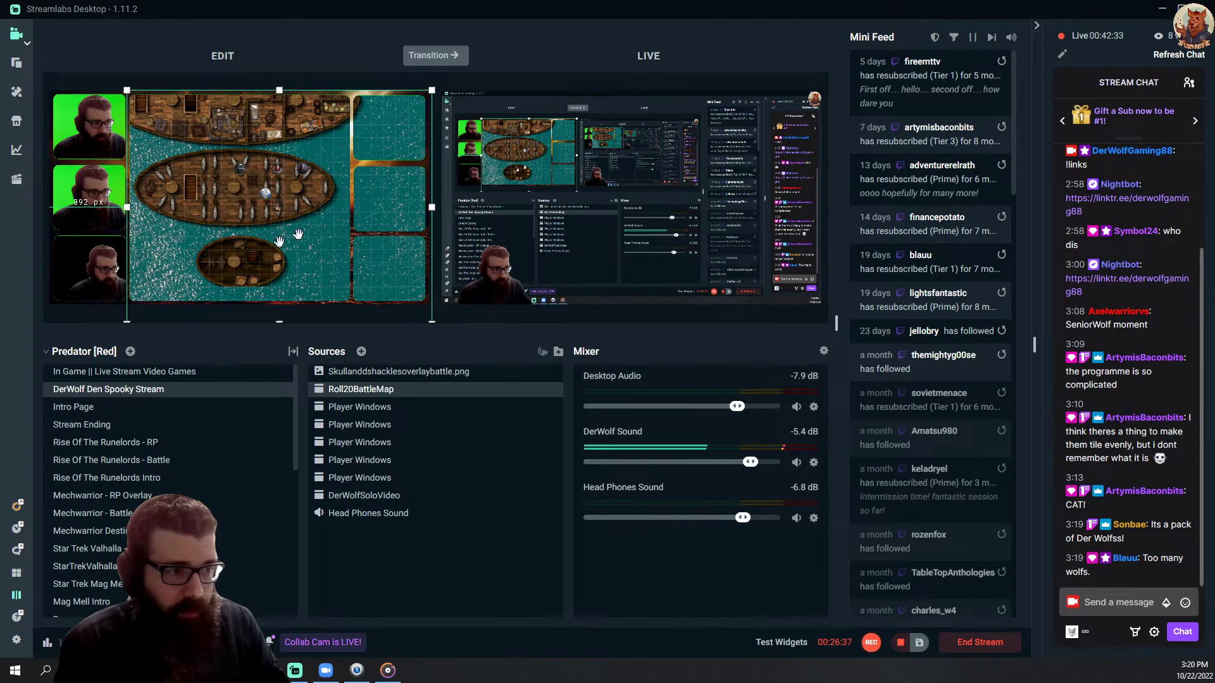
pyautogui.moveTo(427, 207); pyautogui.dragTo(351, 209)
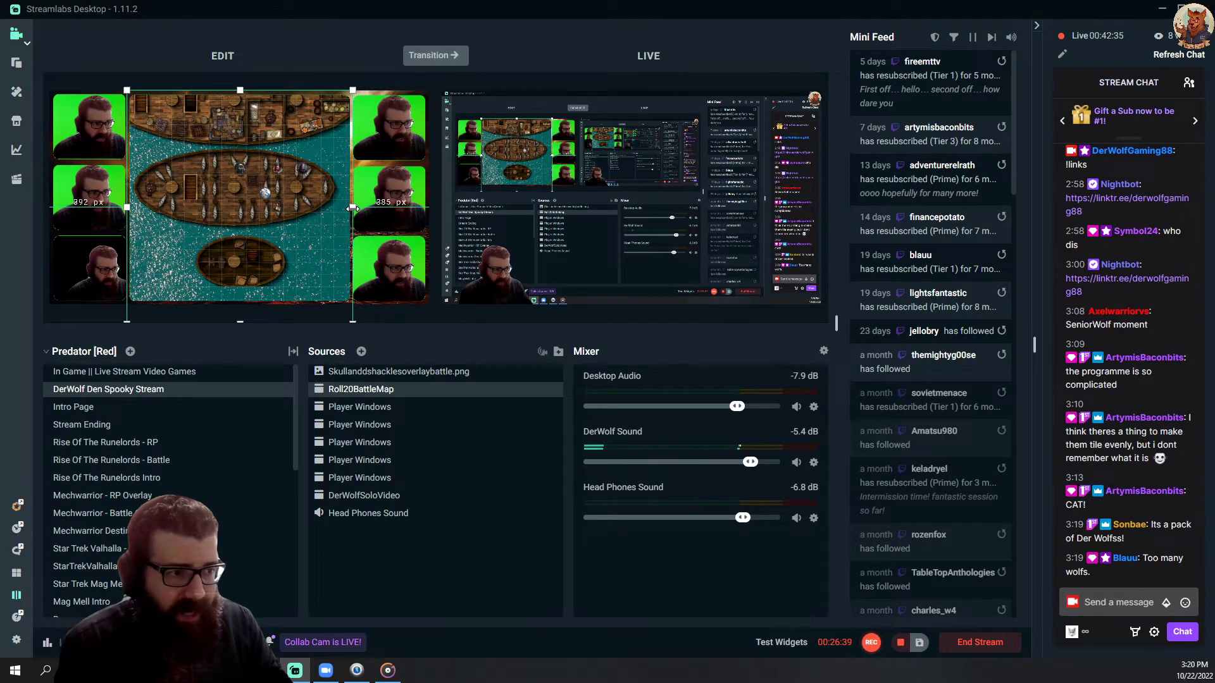
pyautogui.moveTo(240, 95); pyautogui.dragTo(238, 92)
pyautogui.moveTo(240, 323); pyautogui.dragTo(239, 303)
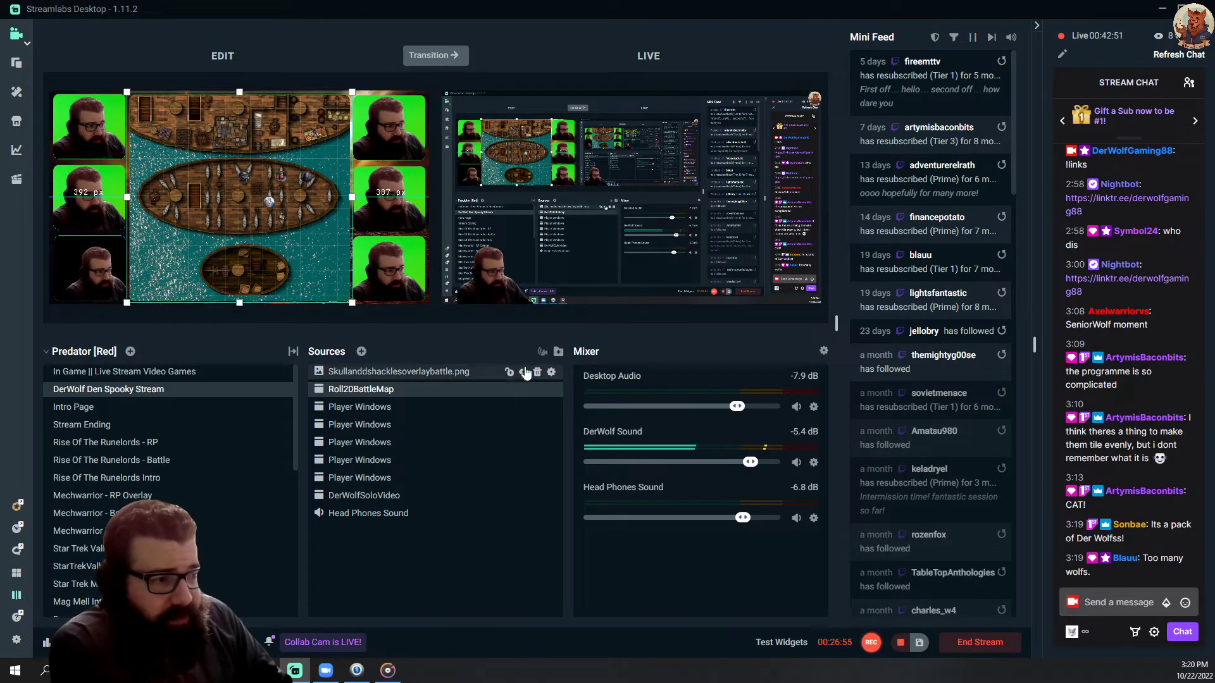
# - Add a new Text (GDI+) source named DerWolf Name to the scene
pyautogui.click(360, 352)
pyautogui.scroll(-1, 434, 421)
pyautogui.click(507, 341)
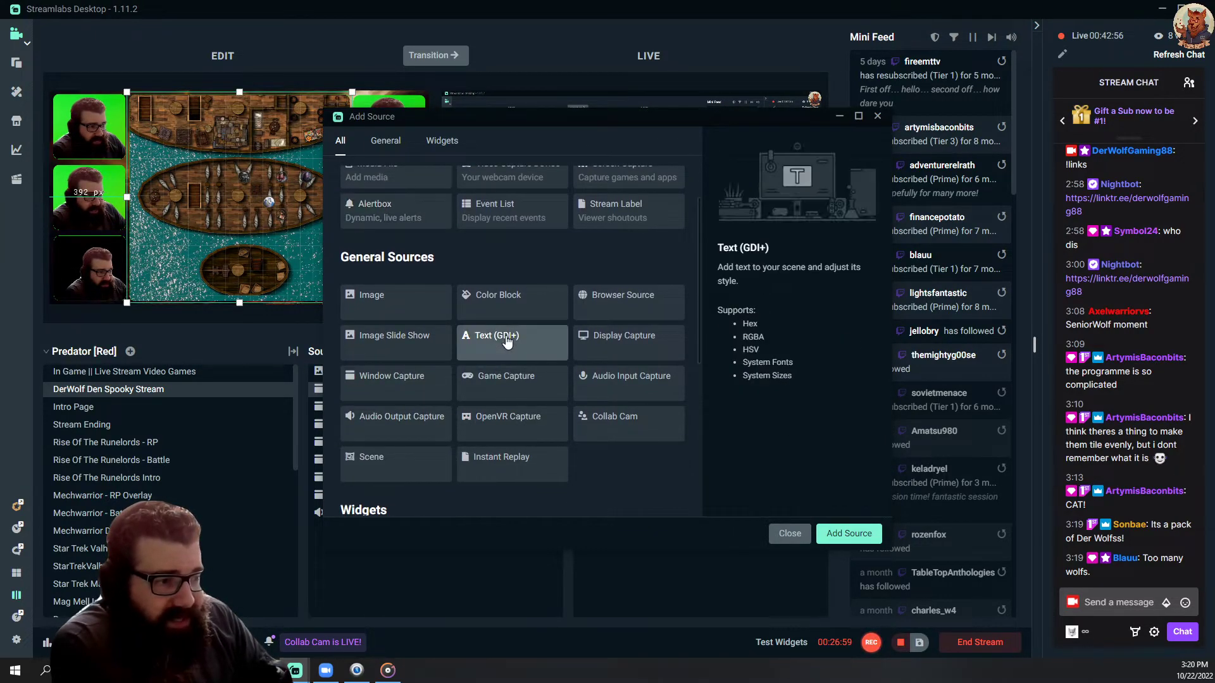
pyautogui.click(846, 535)
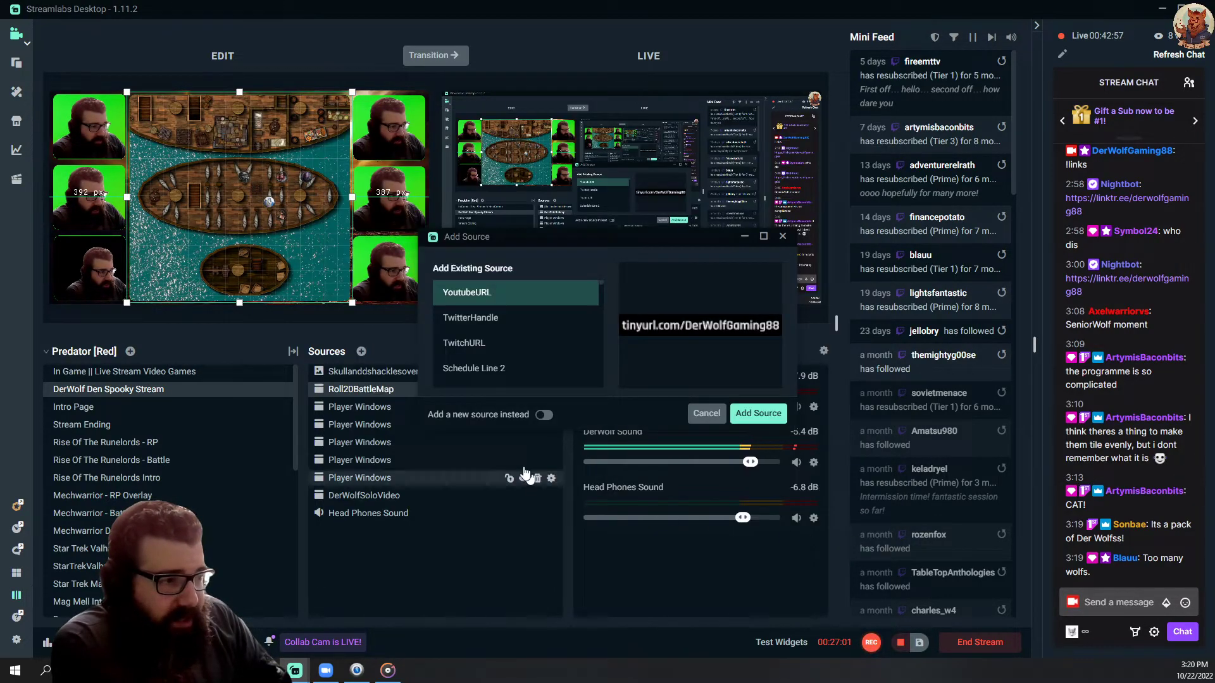
pyautogui.click(550, 415)
pyautogui.tripleClick(568, 321)
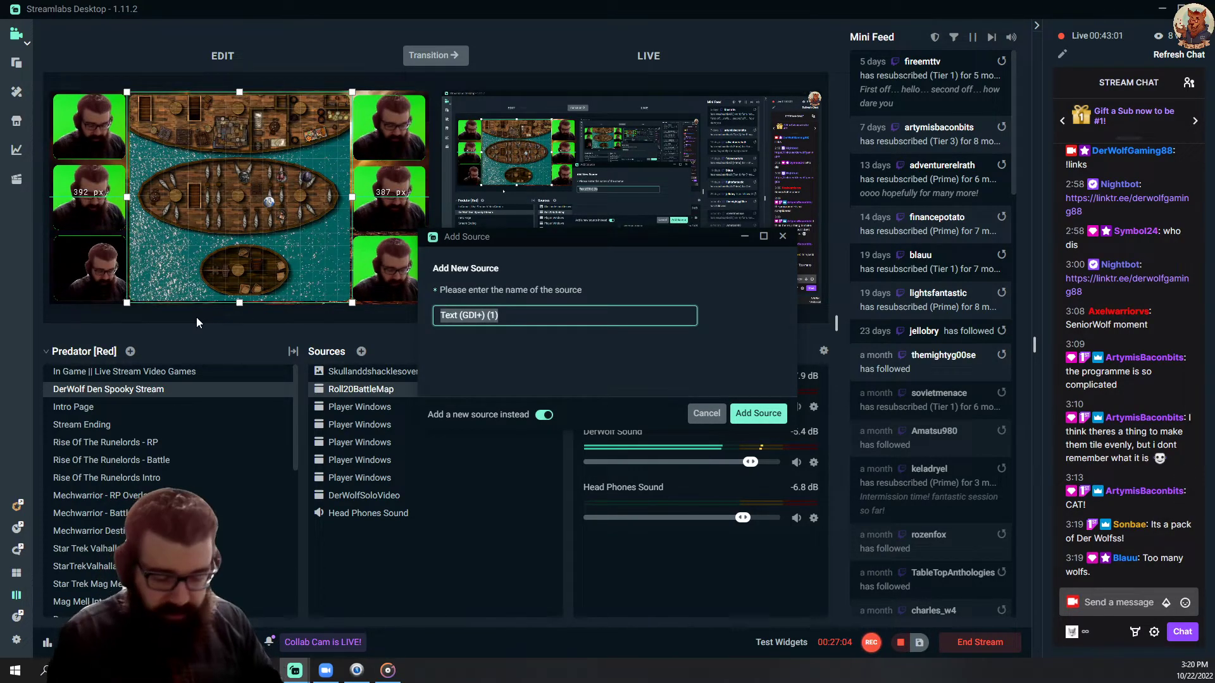
pyautogui.write('DerWolf')
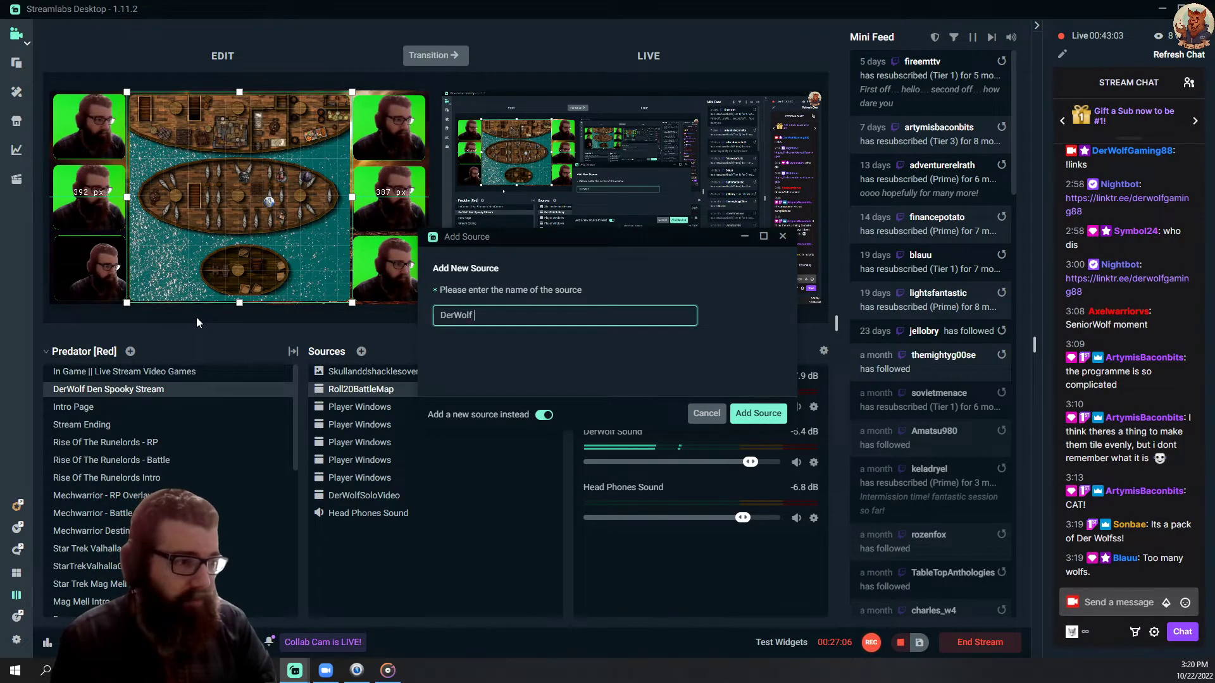
pyautogui.write(' Name')
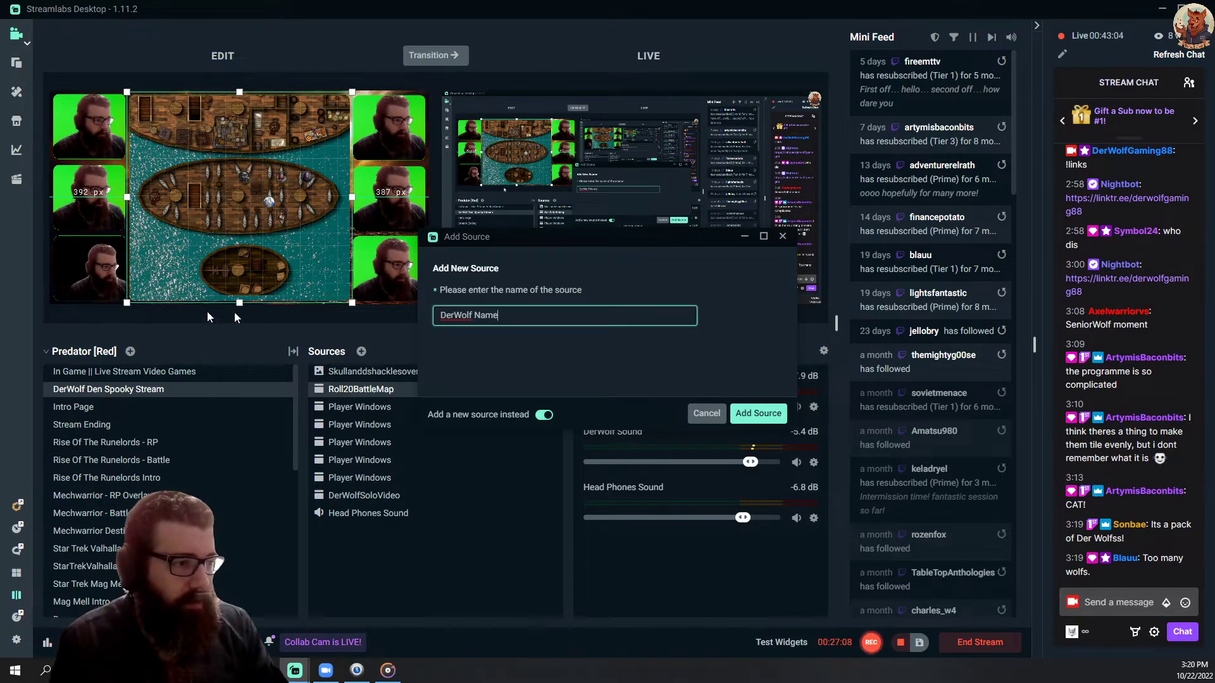
pyautogui.click(767, 412)
# - Set the label's font family to Cthulhu's Calling and enter the text DerWolf Game Master
pyautogui.click(598, 269)
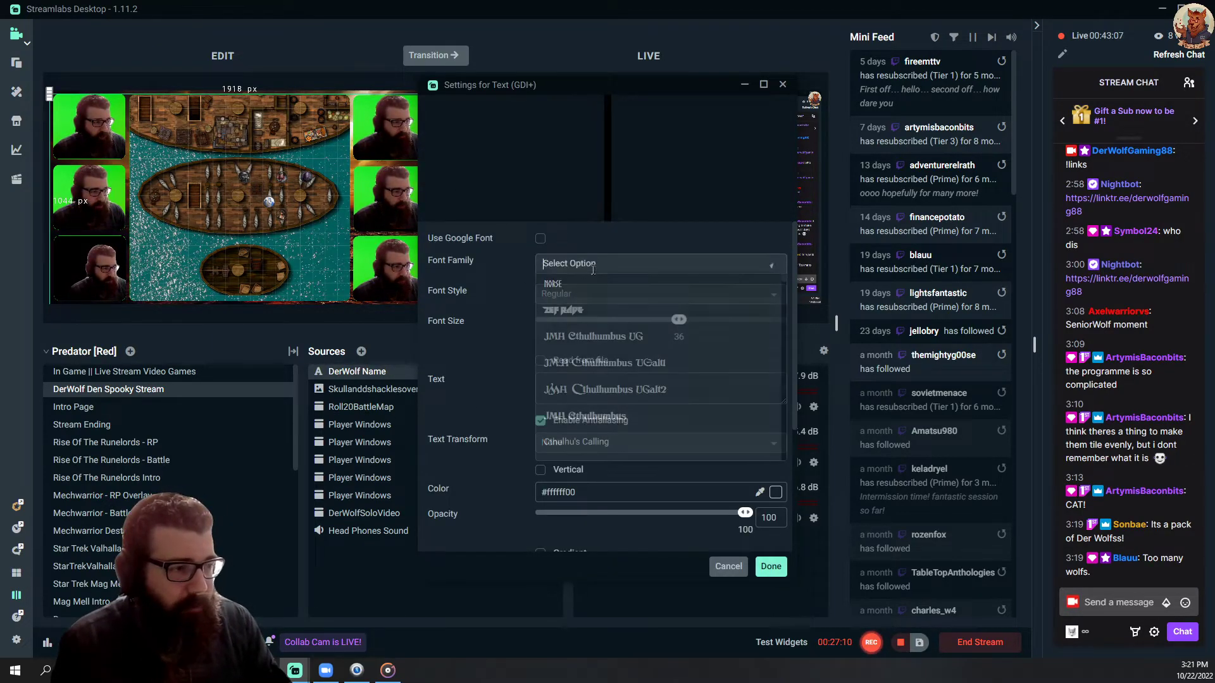
pyautogui.click(595, 442)
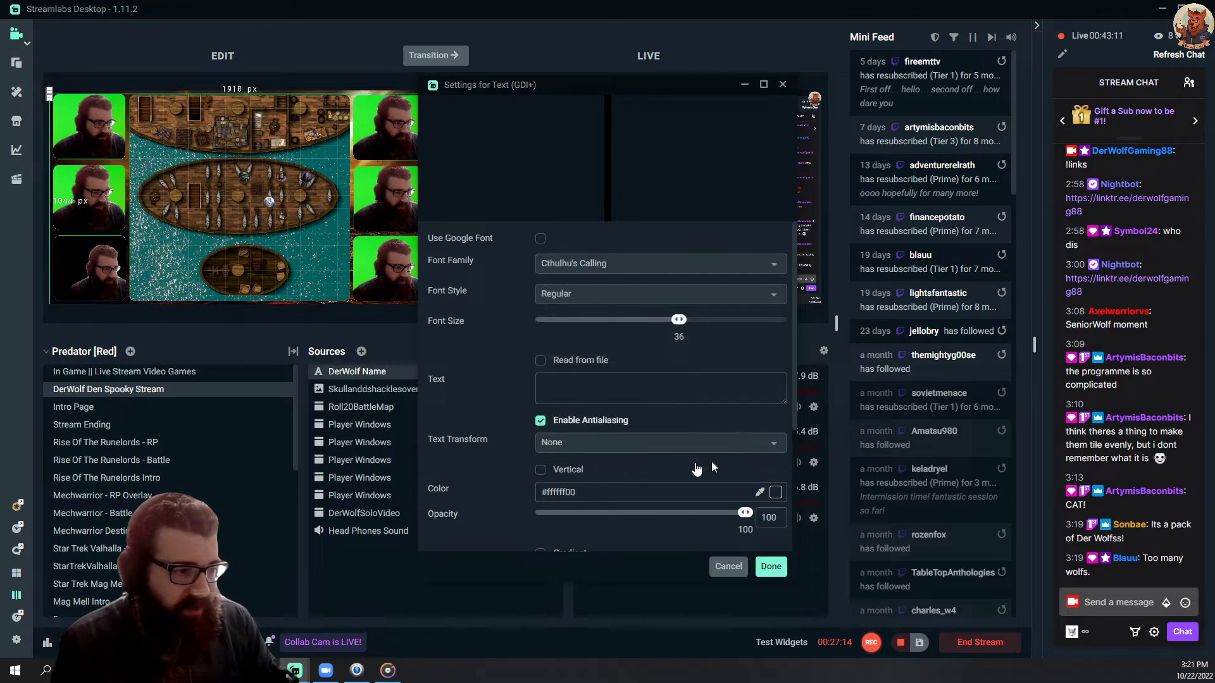
pyautogui.click(619, 386)
pyautogui.write('D')
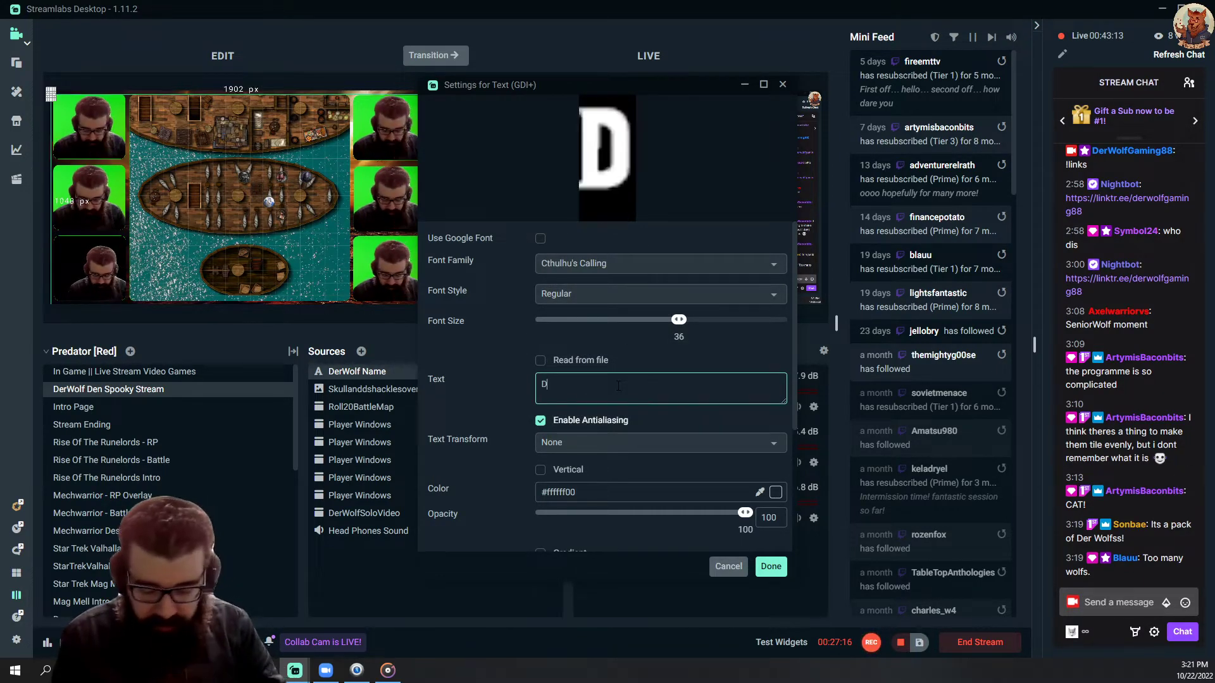
pyautogui.write('erWolf Gam')
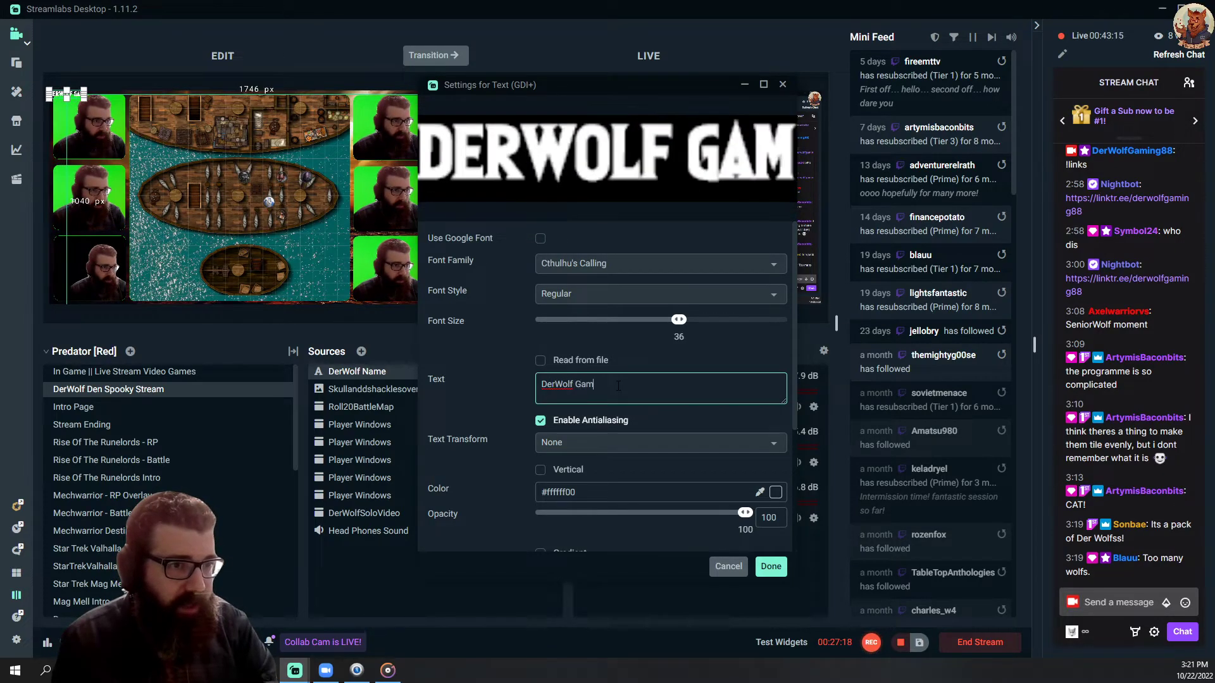
pyautogui.write('e Master')
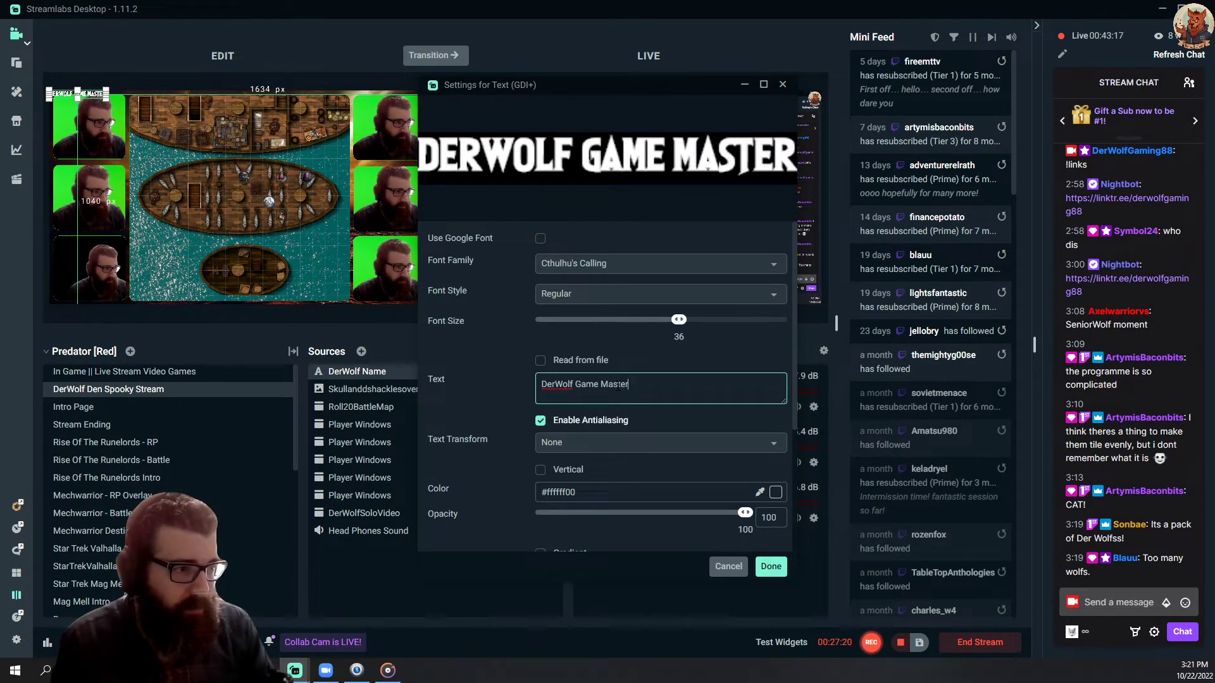
# - Shorten the label text to DerWolf - GM and save the text source settings
pyautogui.press('BackSpace')
pyautogui.press('BackSpace')
pyautogui.press('BackSpace')
pyautogui.press('BackSpace')
pyautogui.press('BackSpace')
pyautogui.press('BackSpace')
pyautogui.press('BackSpace')
pyautogui.press('BackSpace')
pyautogui.press('BackSpace')
pyautogui.press('BackSpace')
pyautogui.press('BackSpace')
pyautogui.press('BackSpace')
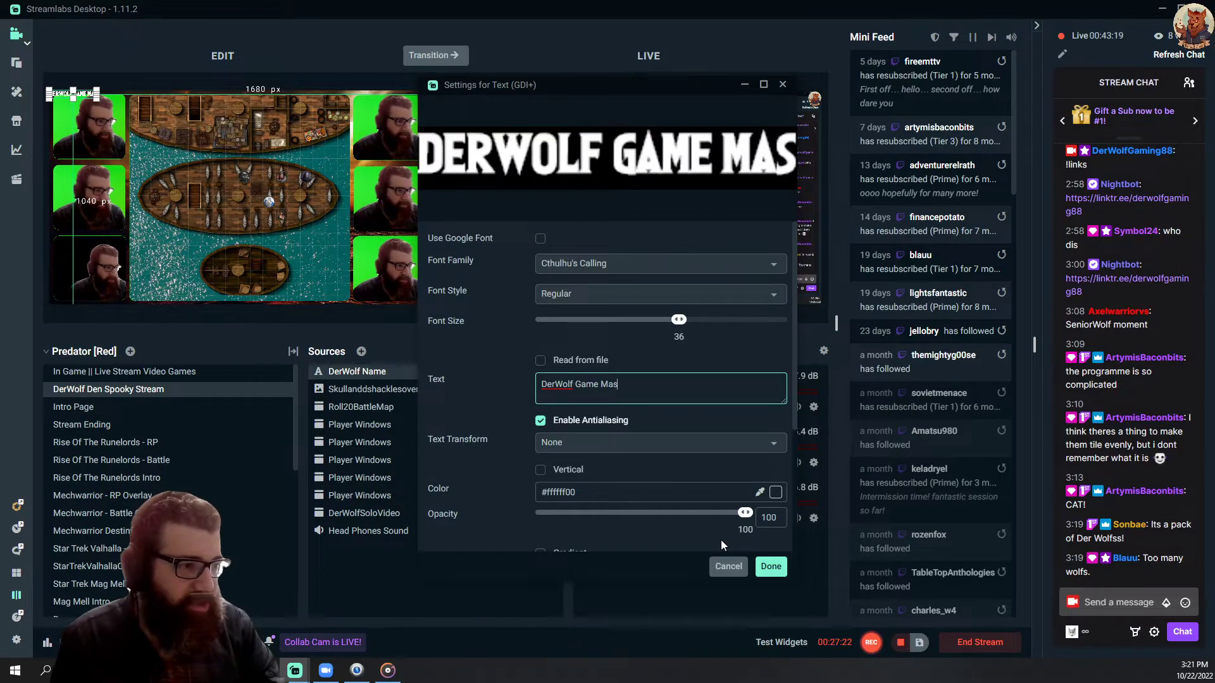
pyautogui.write('- GM')
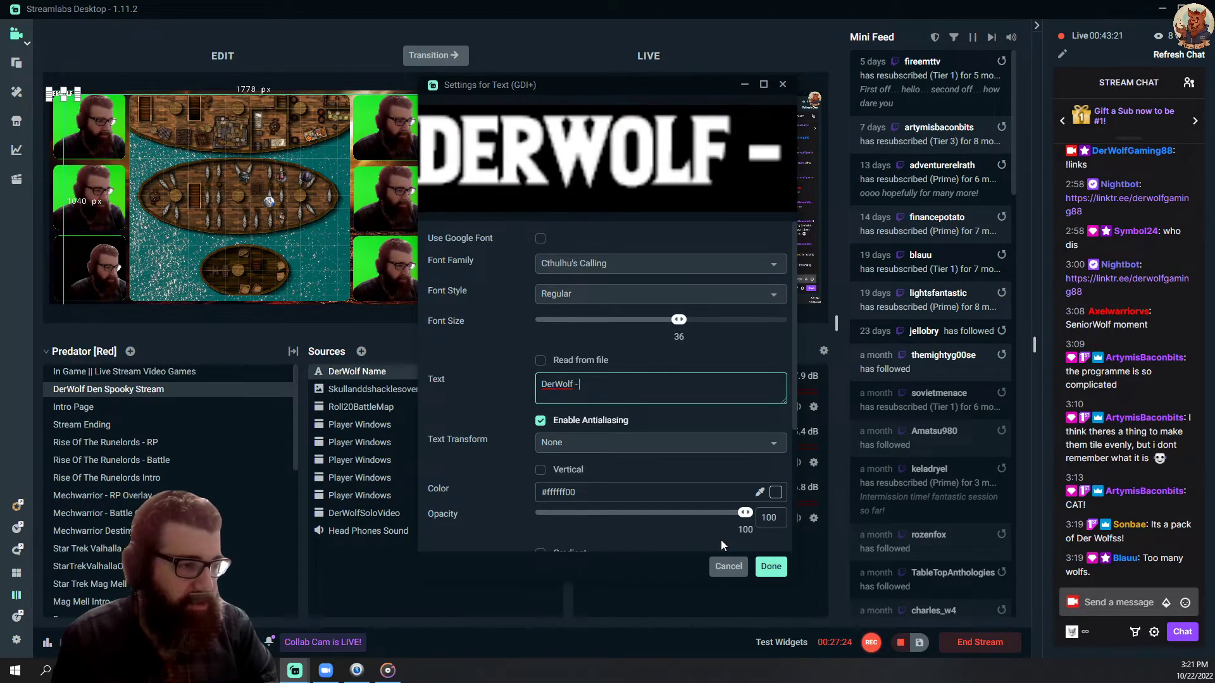
pyautogui.click(770, 567)
# - Move the DerWolf Name label to the lower edge of the upper-left player window, at position 77, 319, and select the overlay image source
pyautogui.moveTo(66, 95); pyautogui.dragTo(98, 158)
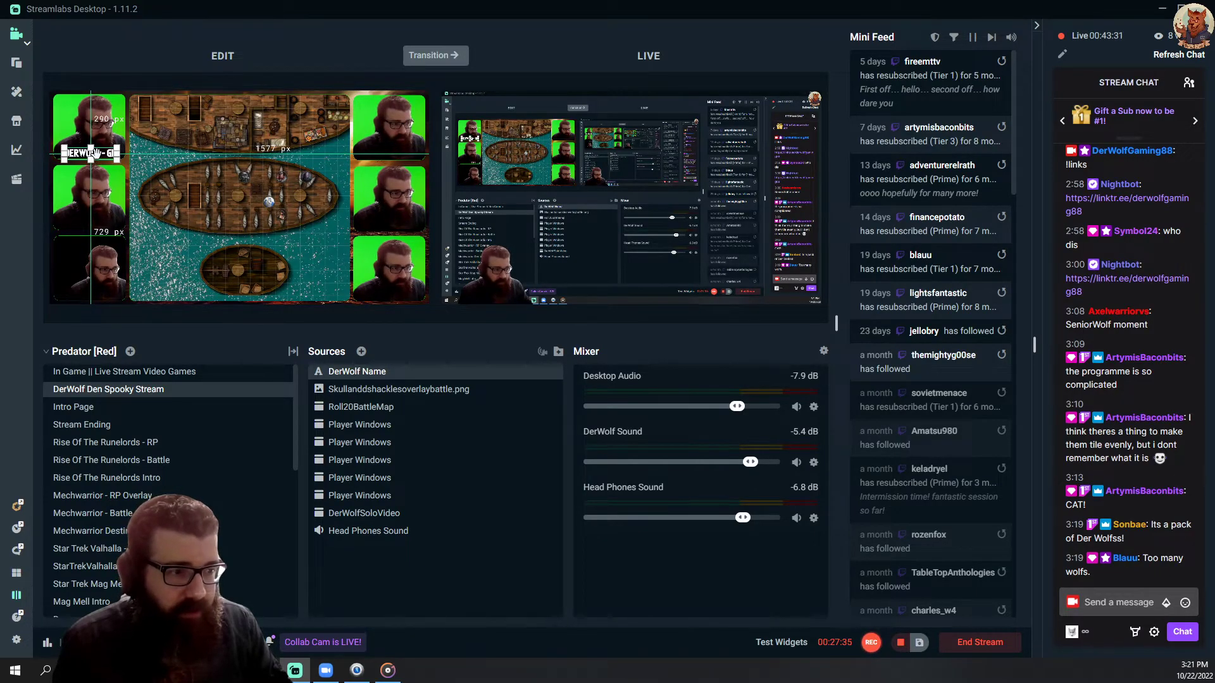
pyautogui.rightClick(372, 373)
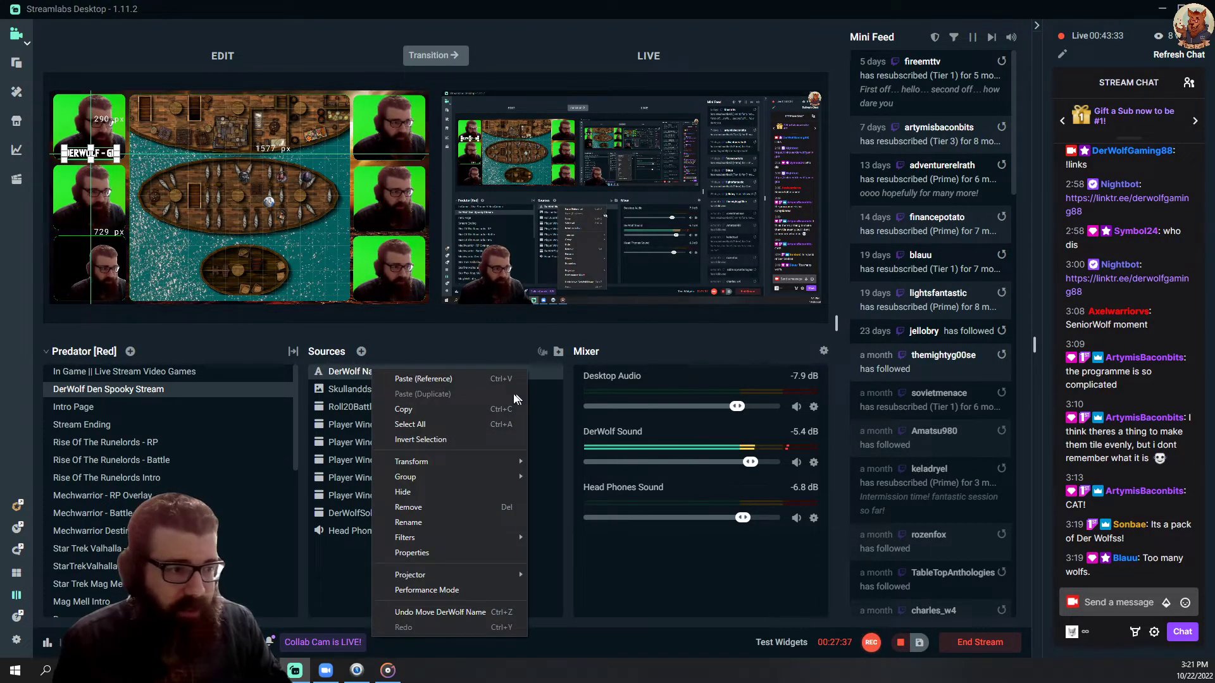
pyautogui.moveTo(455, 462)
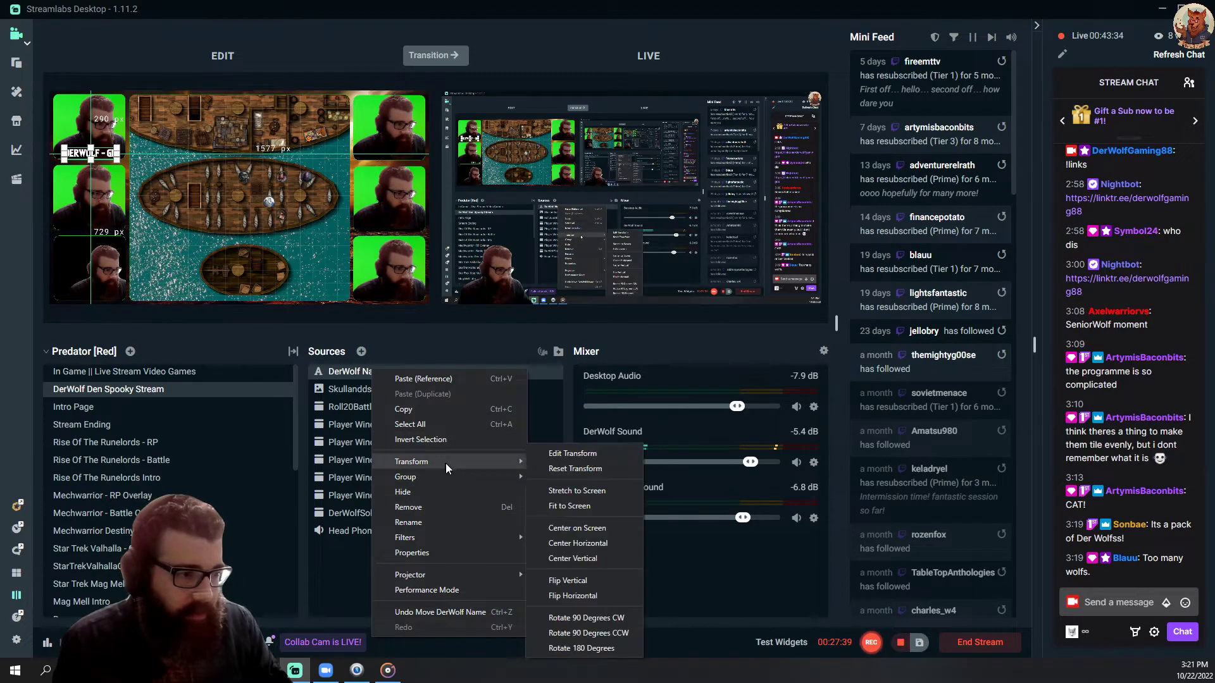
pyautogui.click(576, 454)
pyautogui.moveTo(610, 193); pyautogui.dragTo(751, 238)
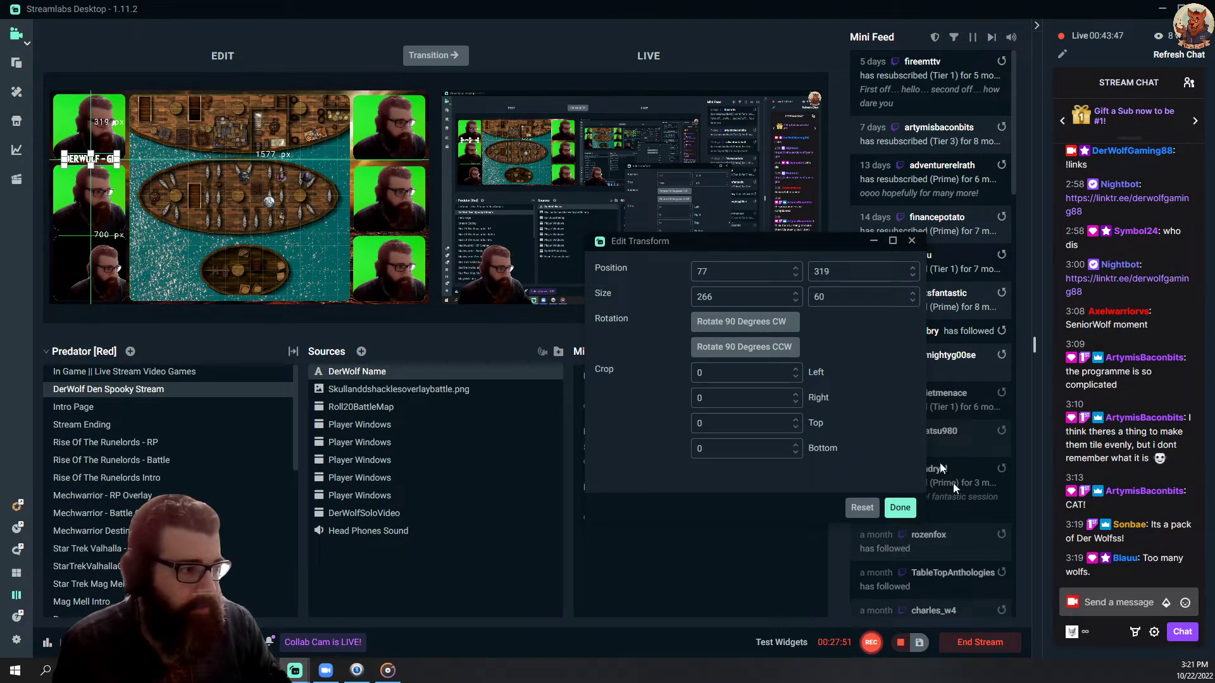
pyautogui.click(900, 509)
pyautogui.click(393, 389)
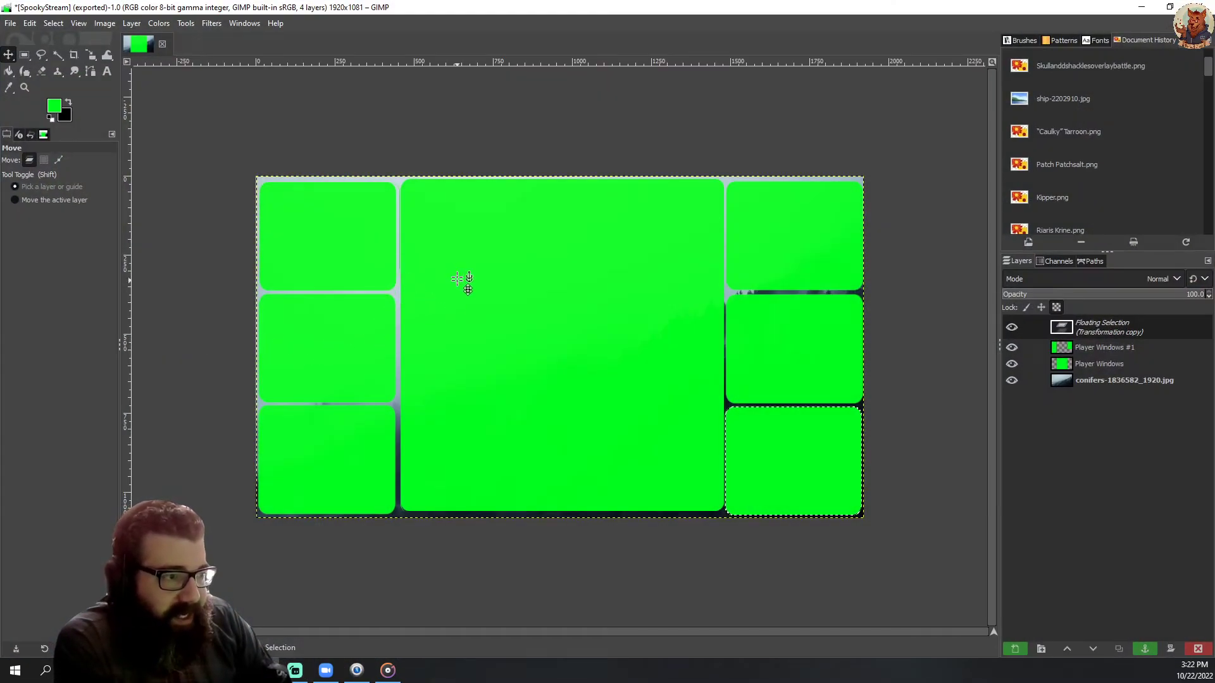
# - Switch to GIMP, delete the floating selection in SpookyStream and add an alpha channel to the conifers-1836582_1920.jpg layer
pyautogui.click(1095, 382)
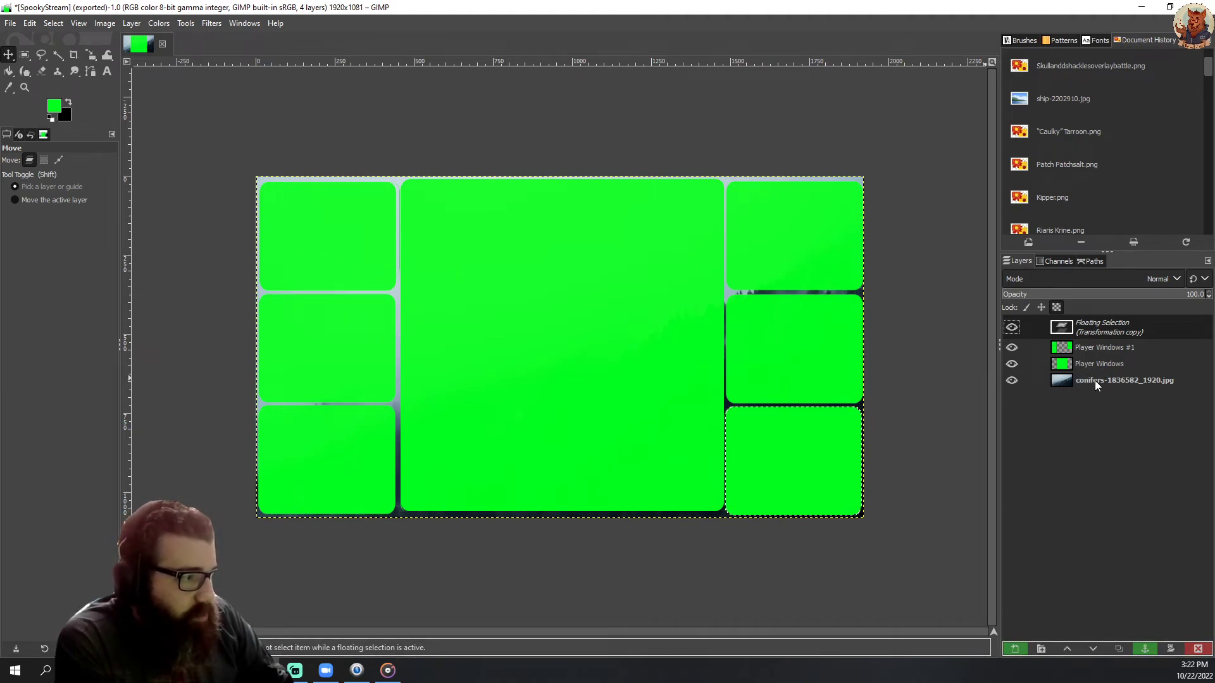
pyautogui.click(1198, 649)
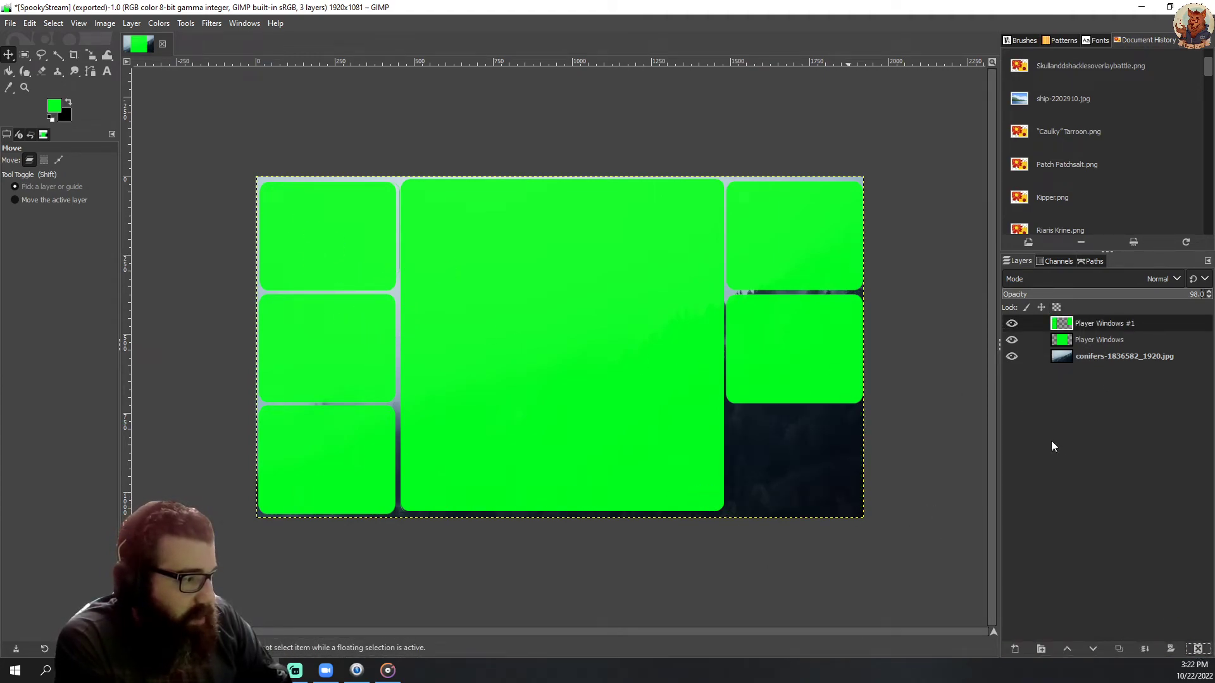
pyautogui.click(1103, 358)
pyautogui.rightClick(1095, 358)
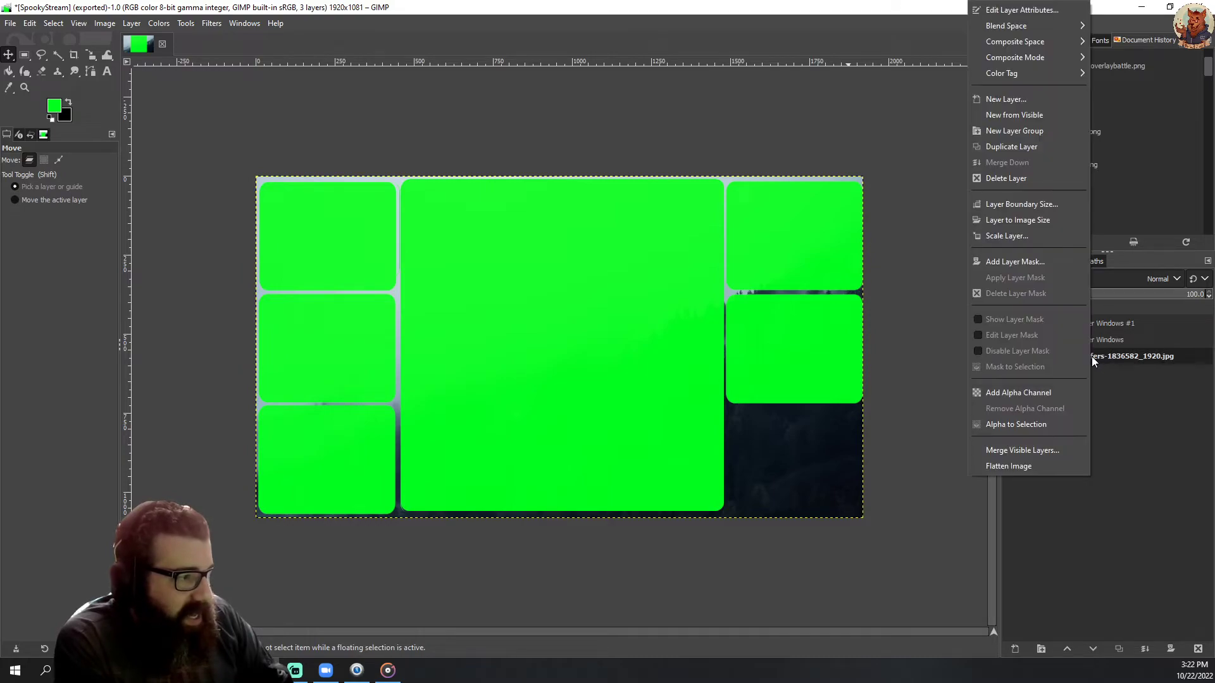
pyautogui.click(1015, 395)
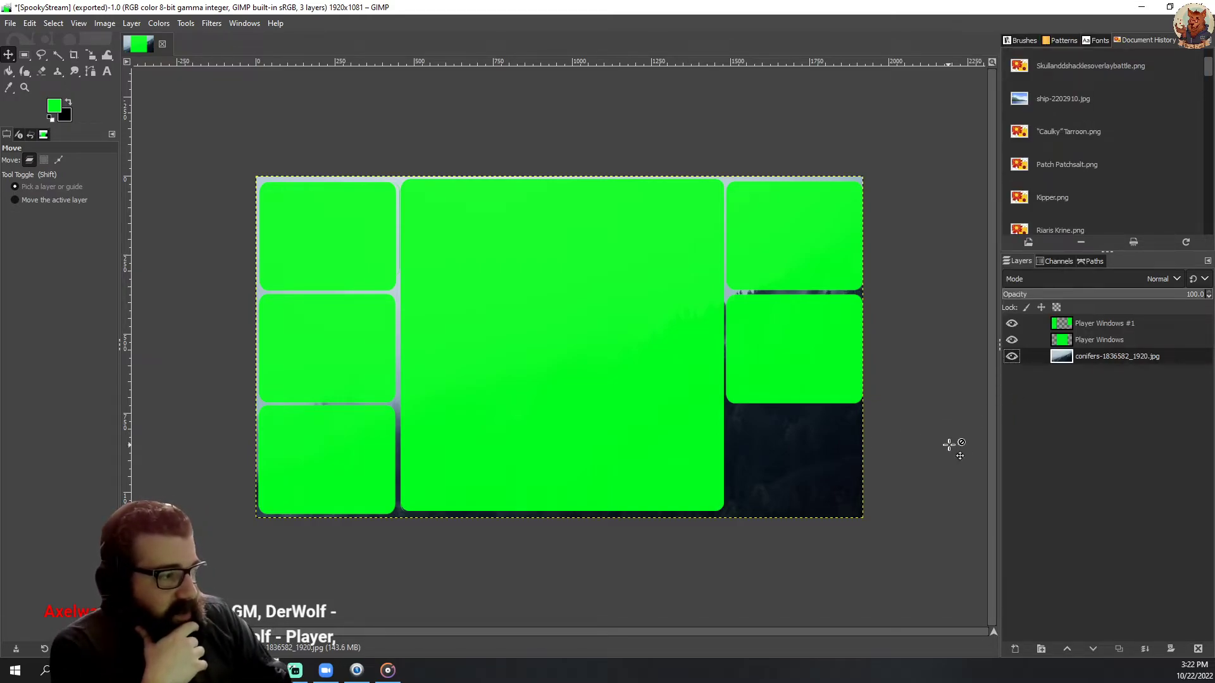
pyautogui.rightClick(1108, 357)
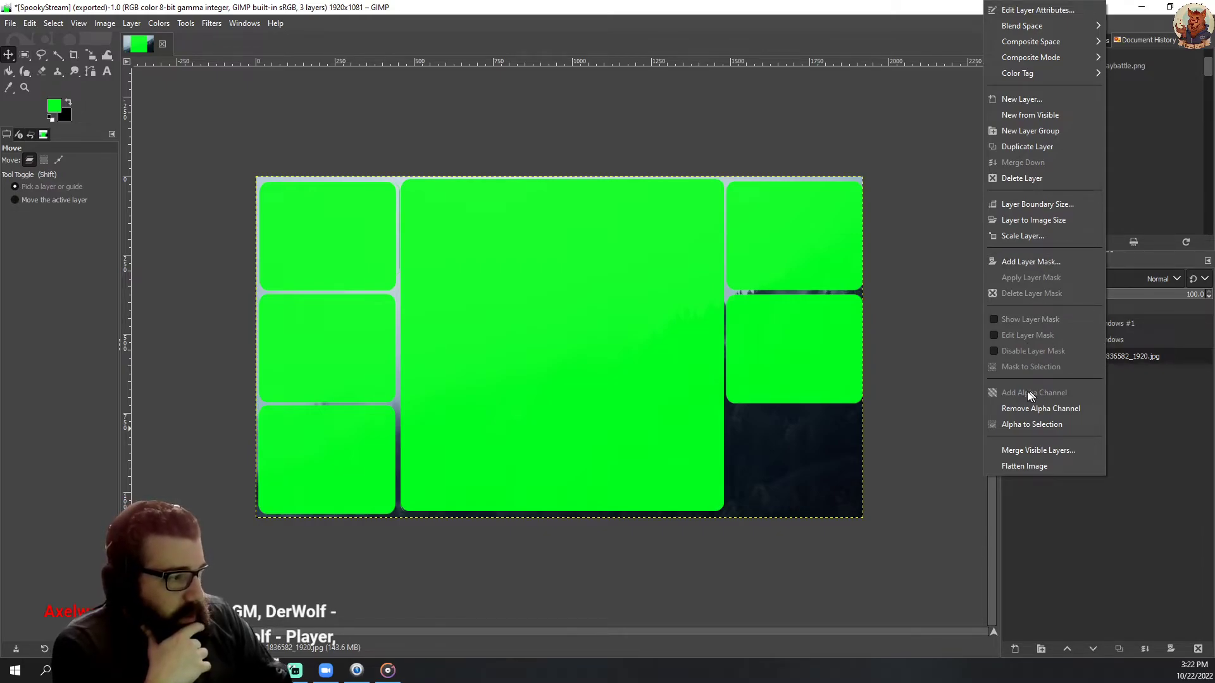
pyautogui.click(1121, 408)
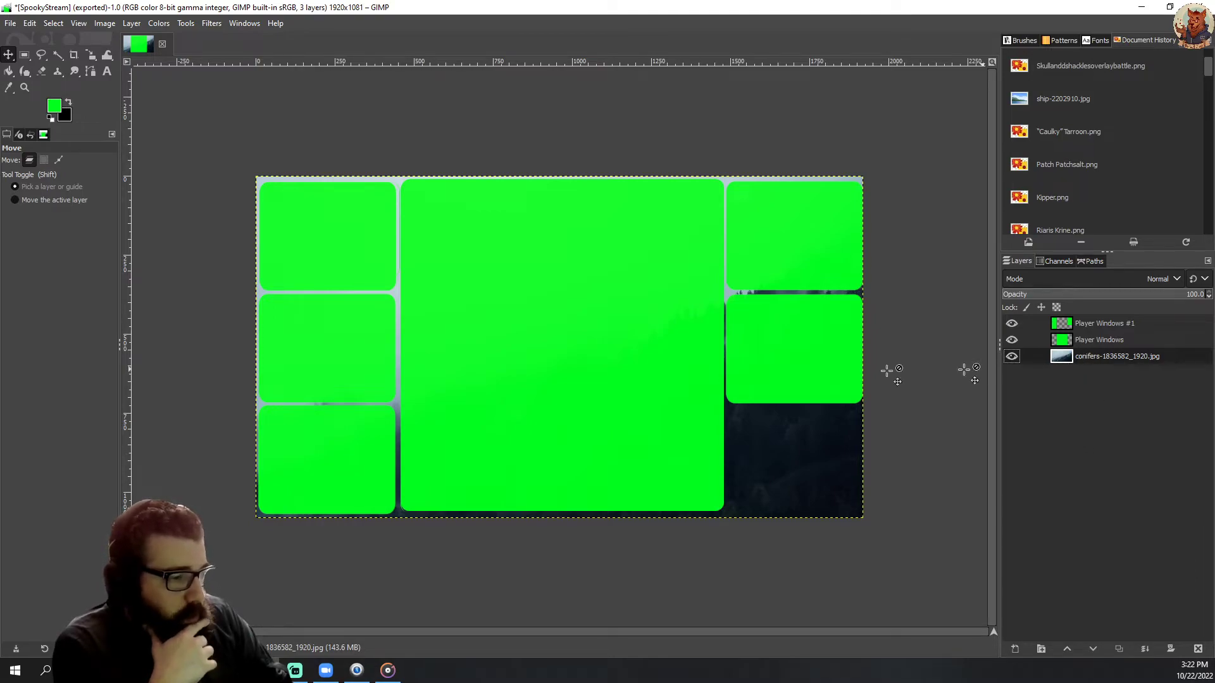
# - Create a 1920 × 1080 px image filled with transparency and add conifers-1836582_1920.jpg to it as a layer
pyautogui.click(10, 24)
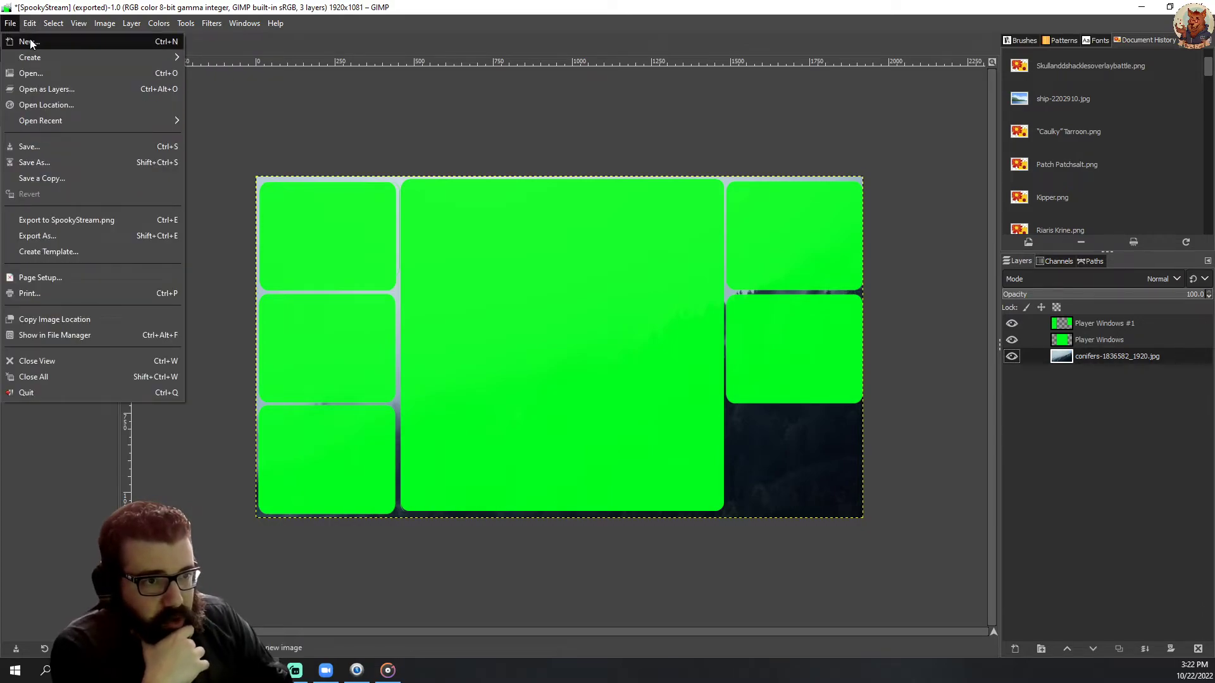
pyautogui.click(29, 43)
pyautogui.doubleClick(83, 93)
pyautogui.write('1080')
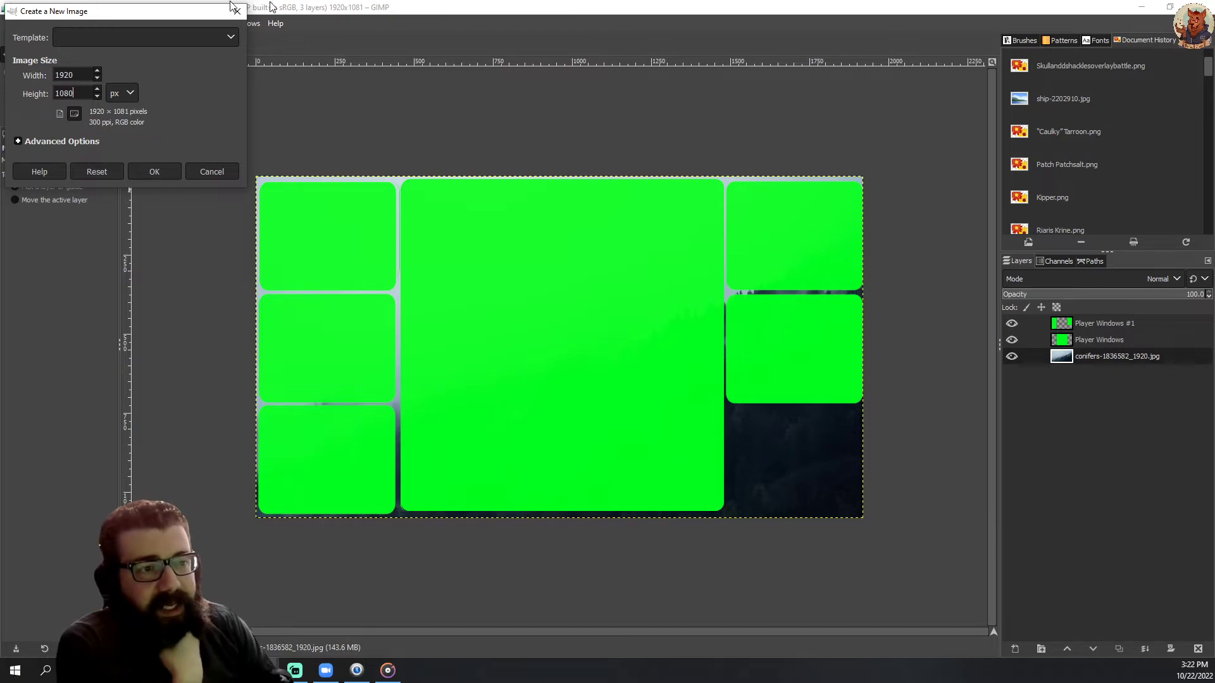
pyautogui.click(84, 142)
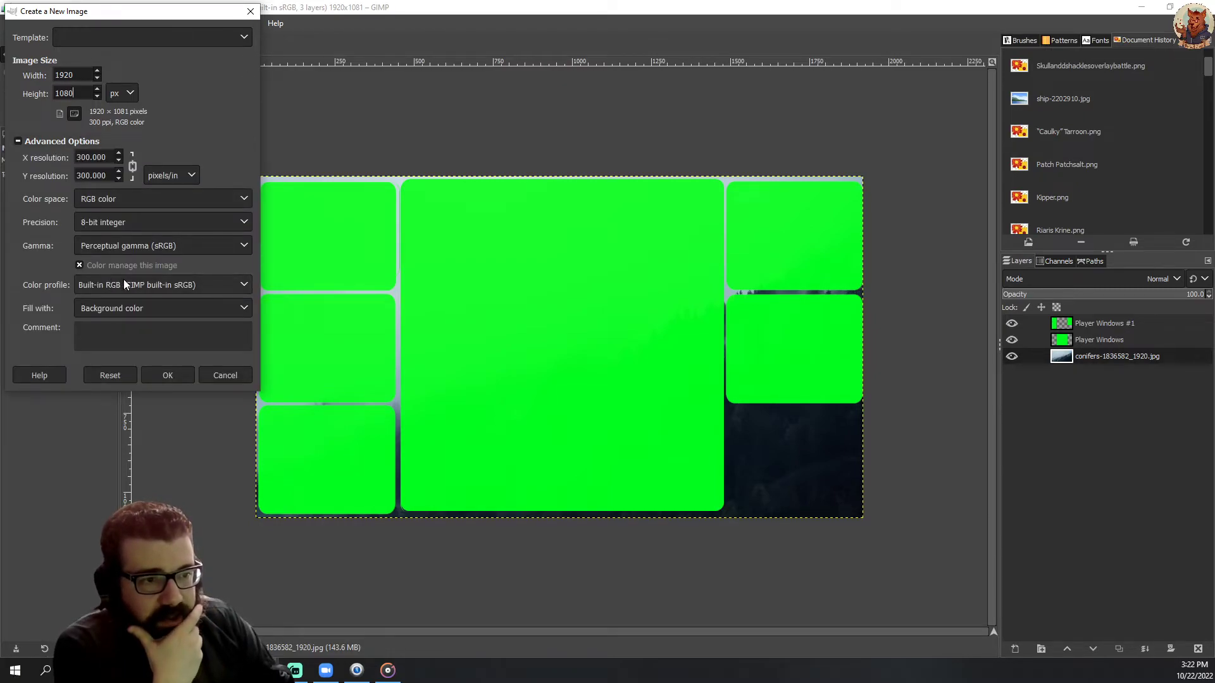
pyautogui.click(167, 313)
pyautogui.click(122, 374)
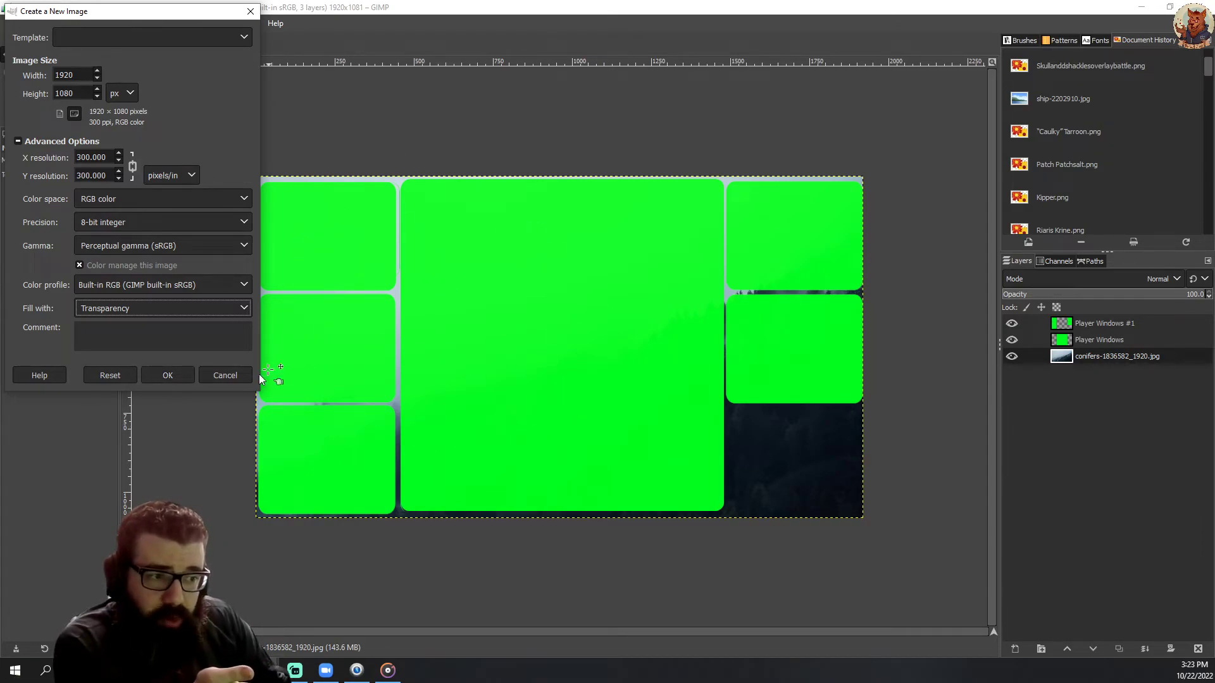
pyautogui.click(167, 376)
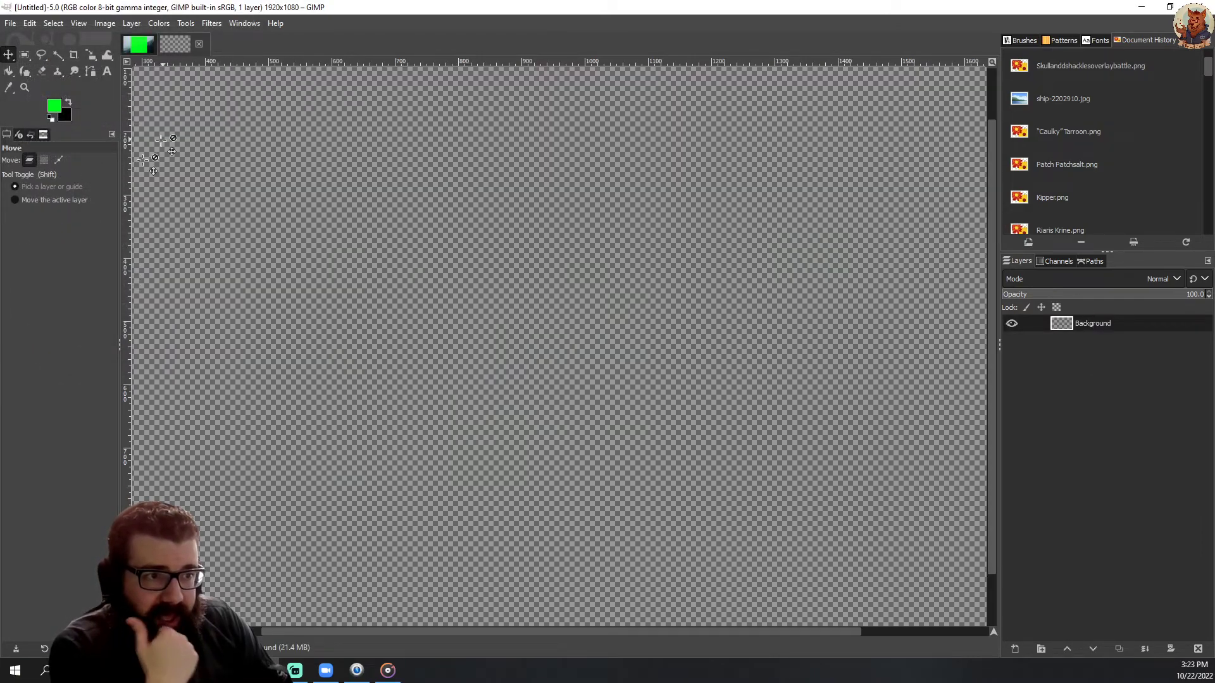
pyautogui.scroll(-2, 568, 307)
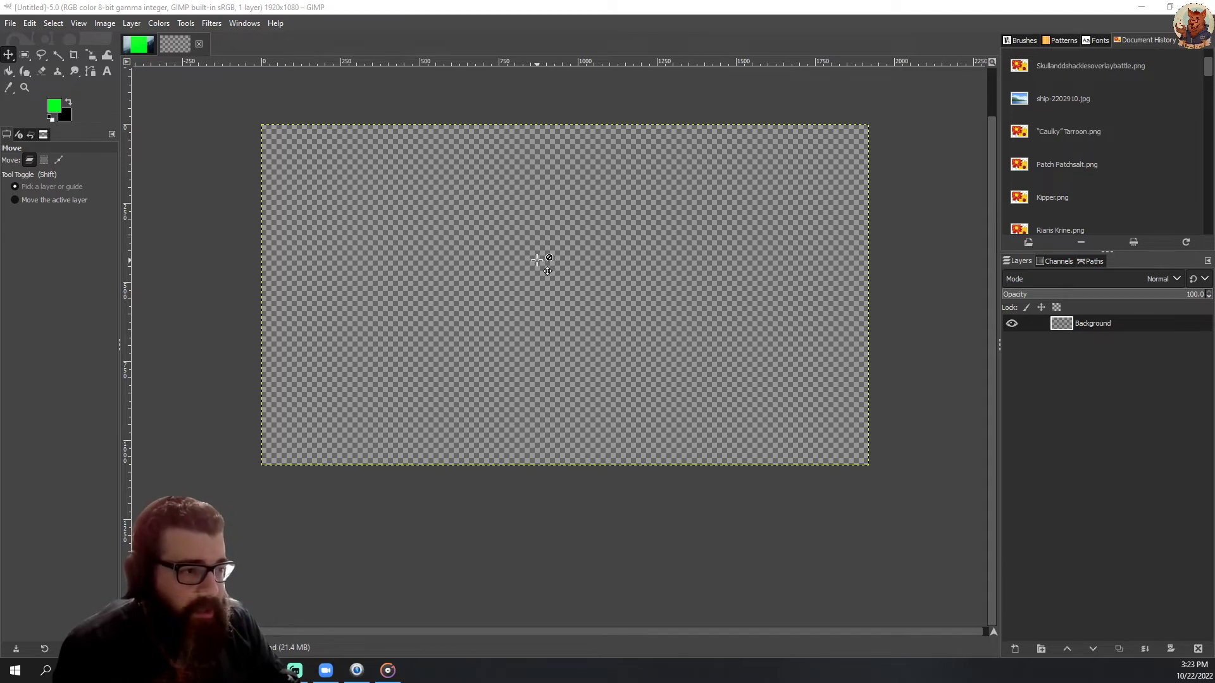
pyautogui.moveTo(615, 254); pyautogui.dragTo(615, 255)
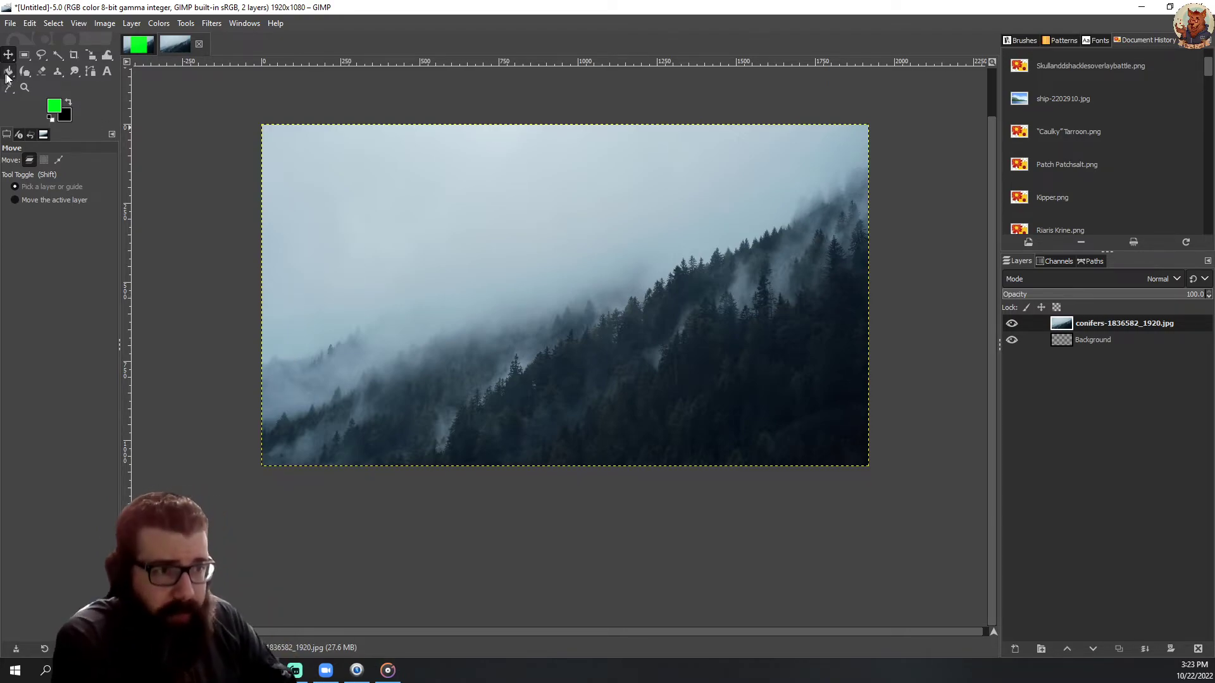
# - Close the SpookyStream image and the untitled conifers image, discarding their changes
pyautogui.click(148, 44)
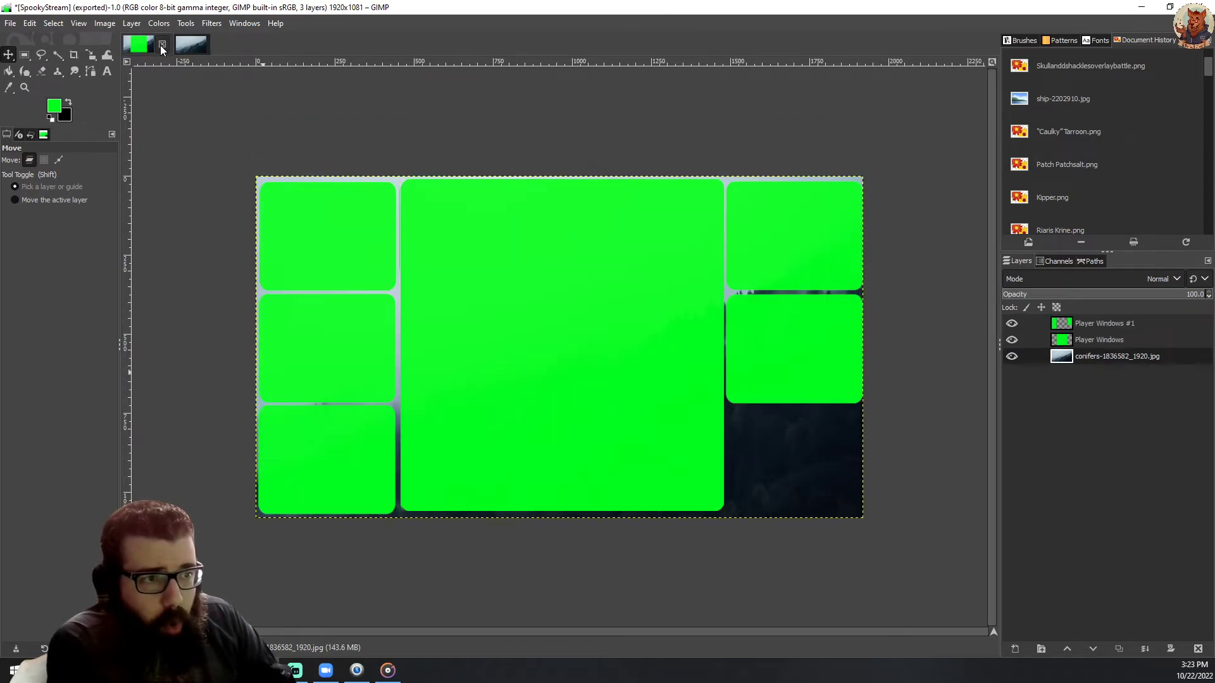
pyautogui.click(163, 44)
pyautogui.click(626, 400)
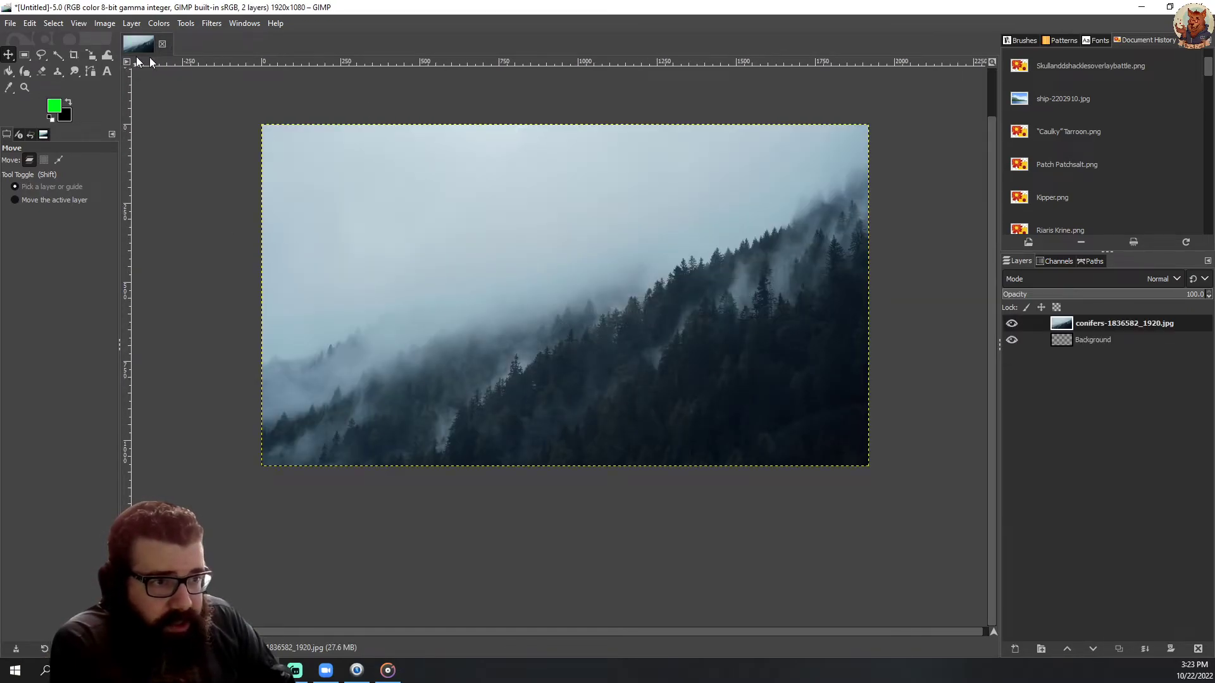
pyautogui.click(163, 46)
pyautogui.click(618, 401)
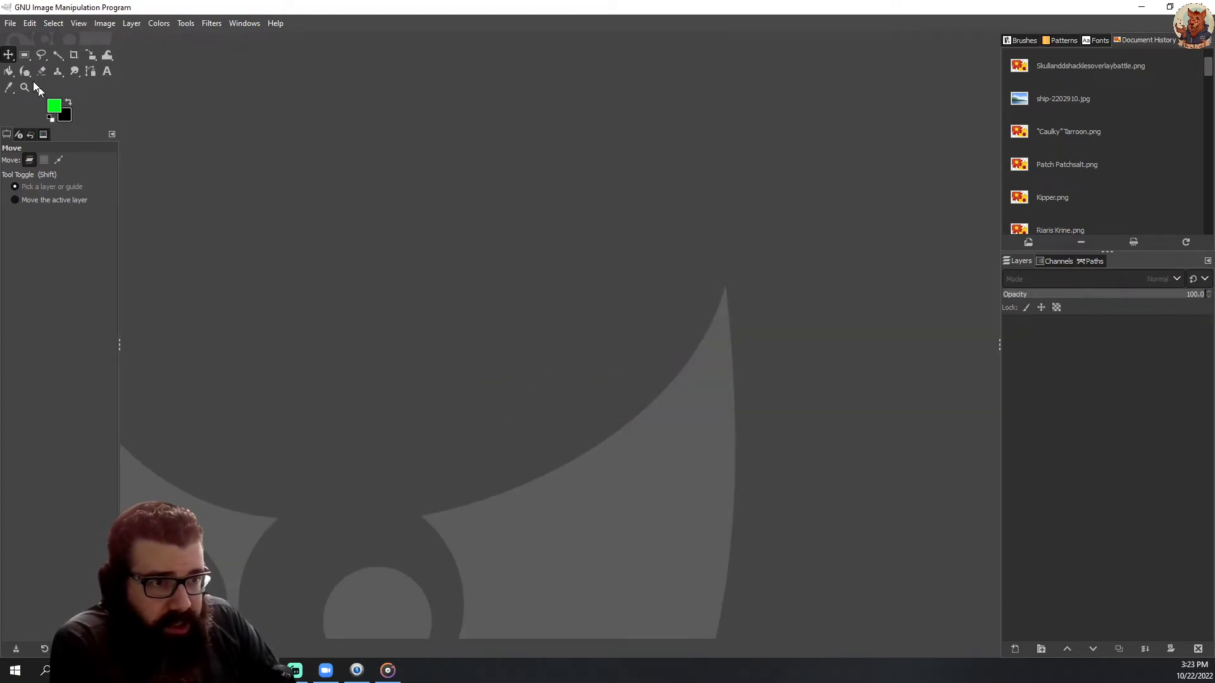
# - Create a new 1920 × 1080 px image filled with transparency
pyautogui.click(10, 25)
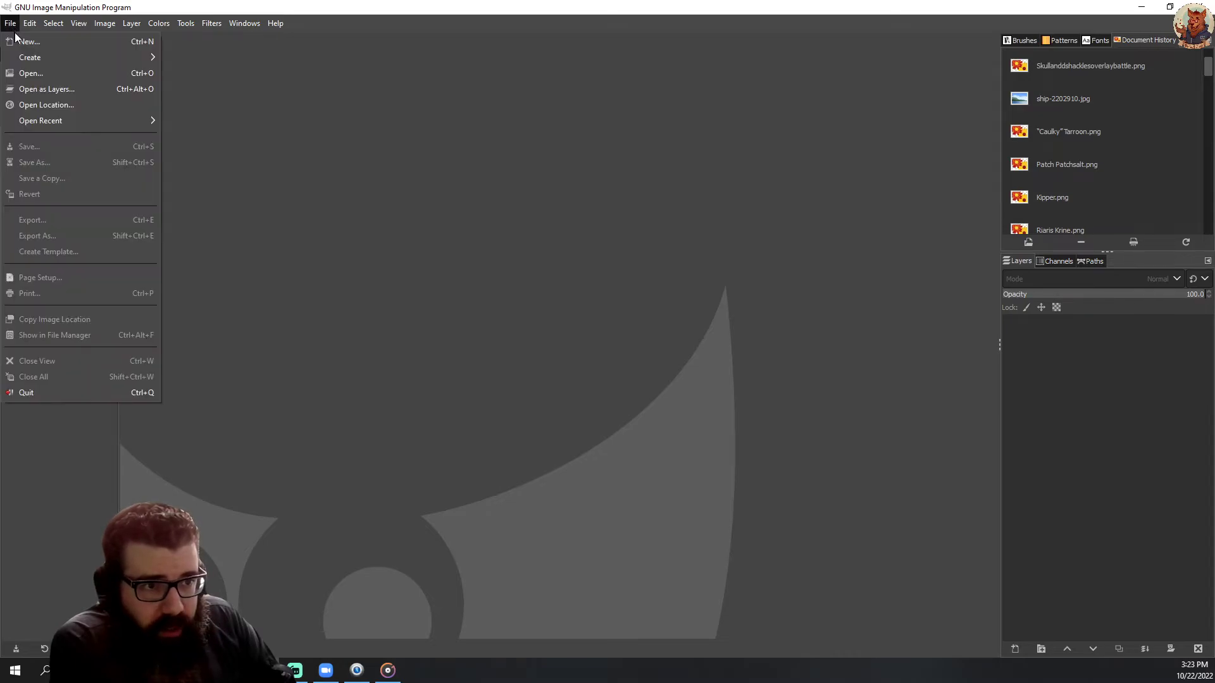
pyautogui.click(46, 41)
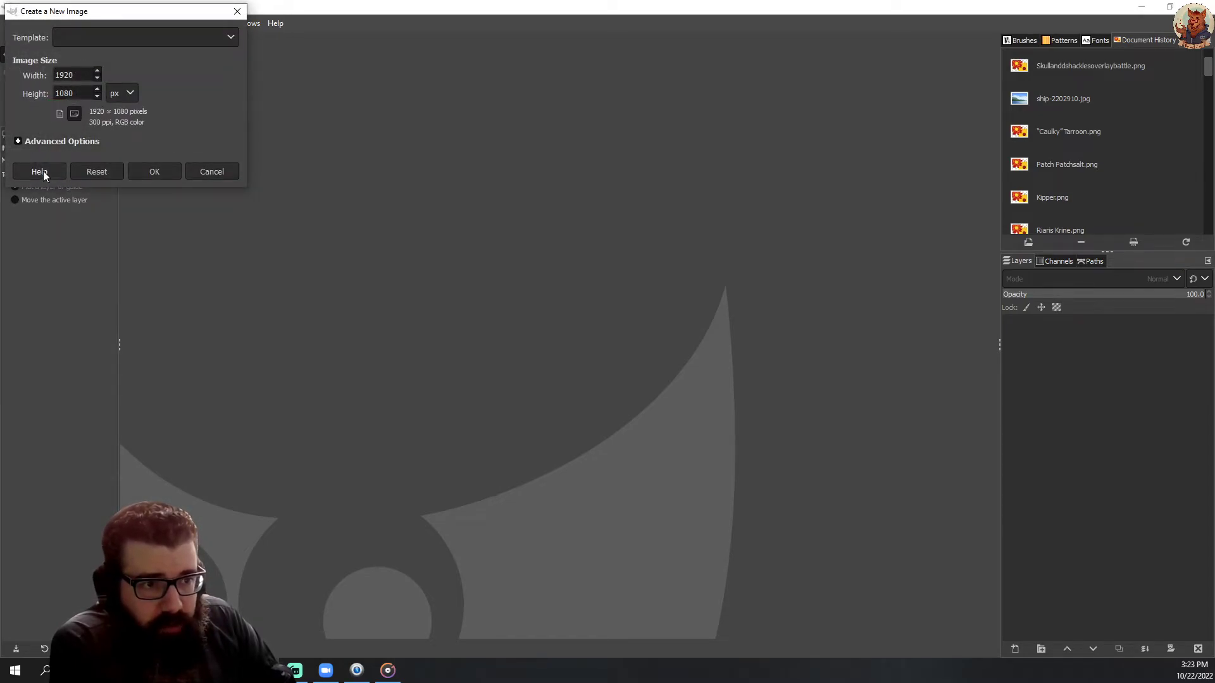
pyautogui.click(56, 142)
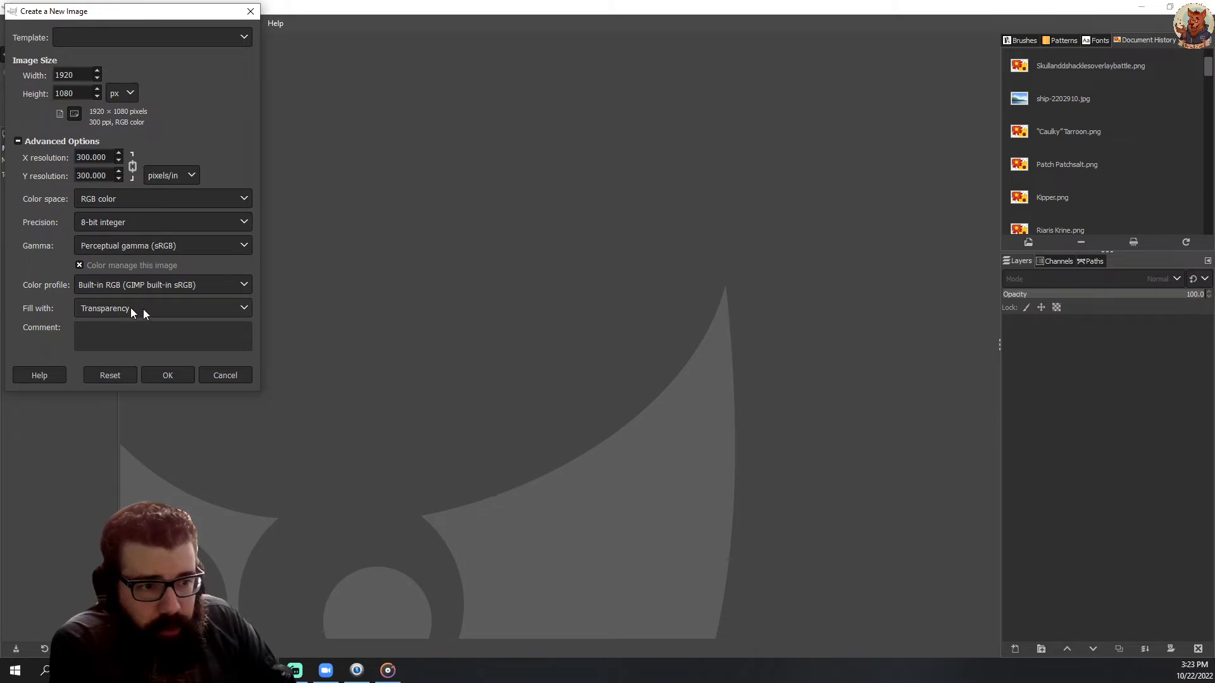
pyautogui.click(168, 375)
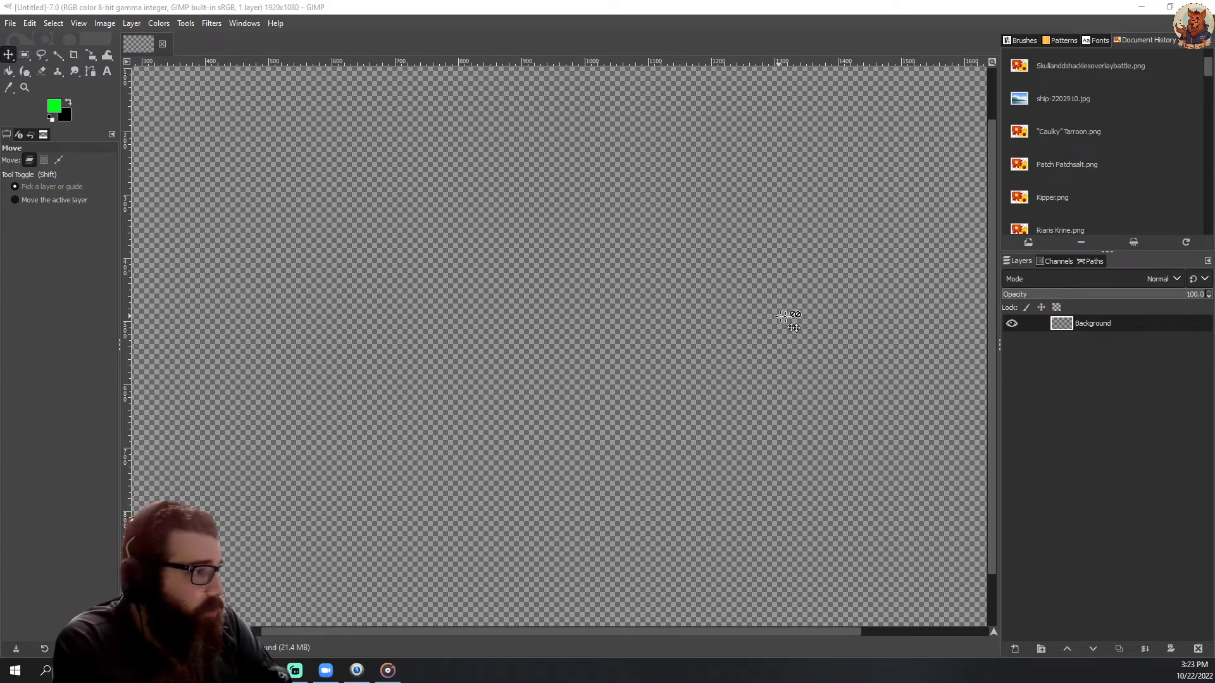
pyautogui.scroll(-2, 565, 329)
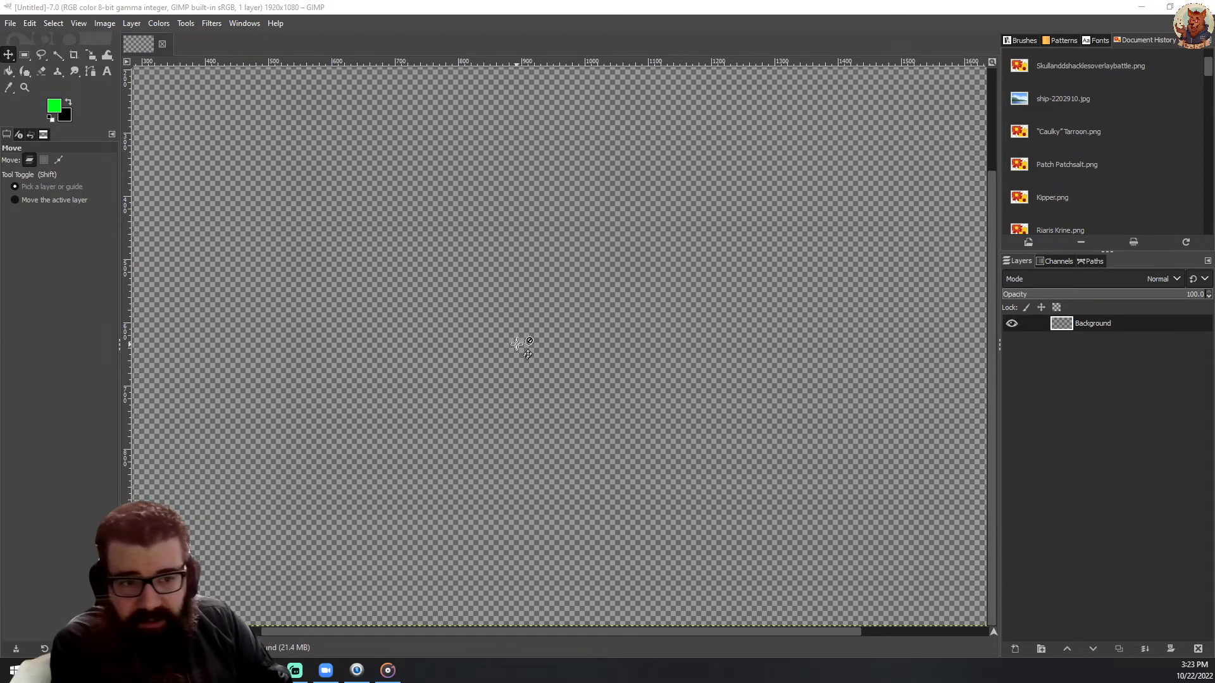
# - Move the GIMP window off the screen and read the stream chat in Streamlabs Desktop
pyautogui.moveTo(1036, 11); pyautogui.dragTo(0, 57)
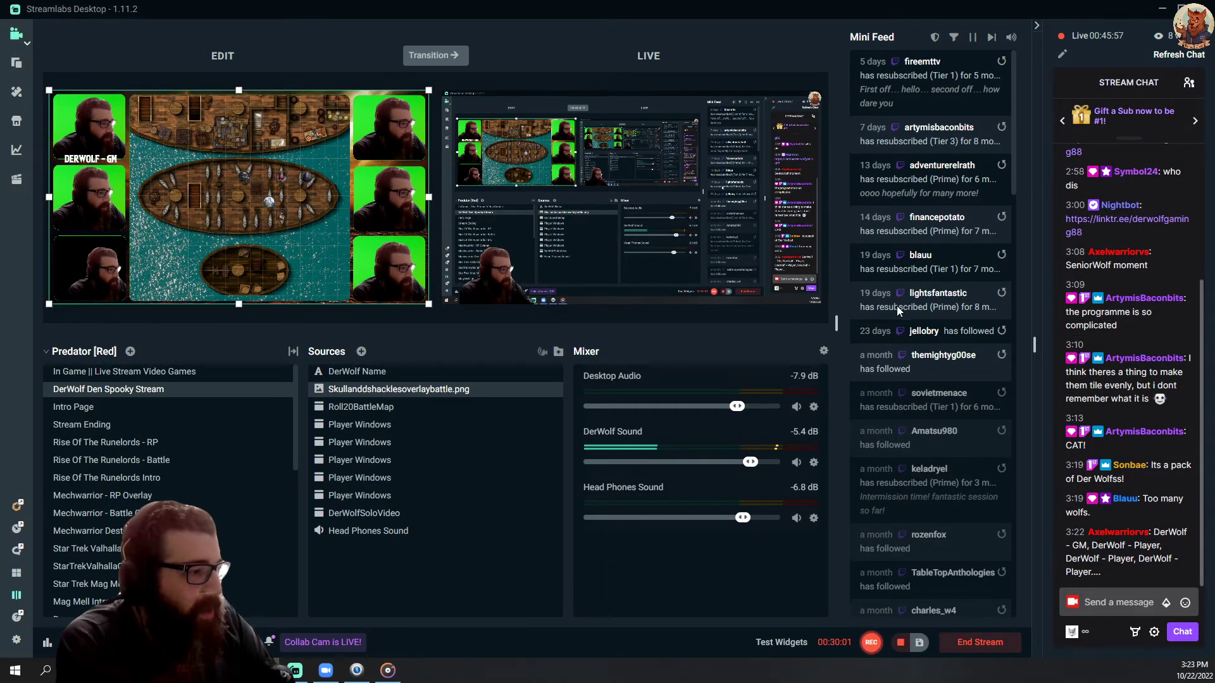
pyautogui.click(1115, 603)
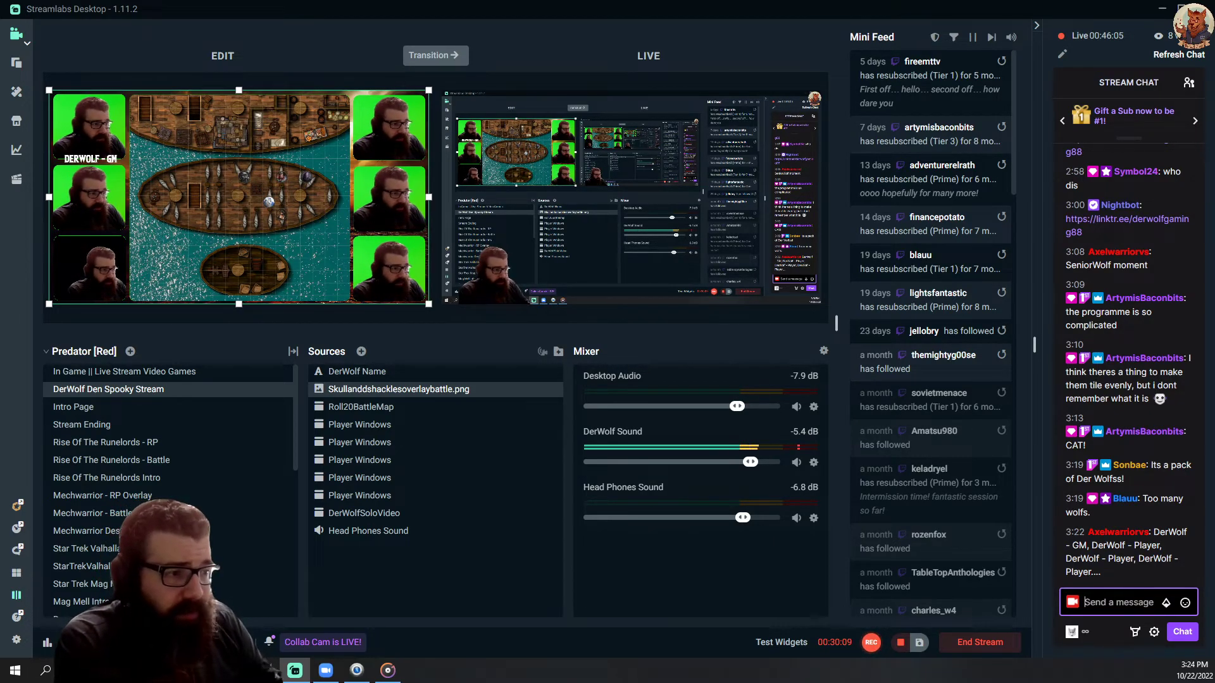
pyautogui.click(79, 372)
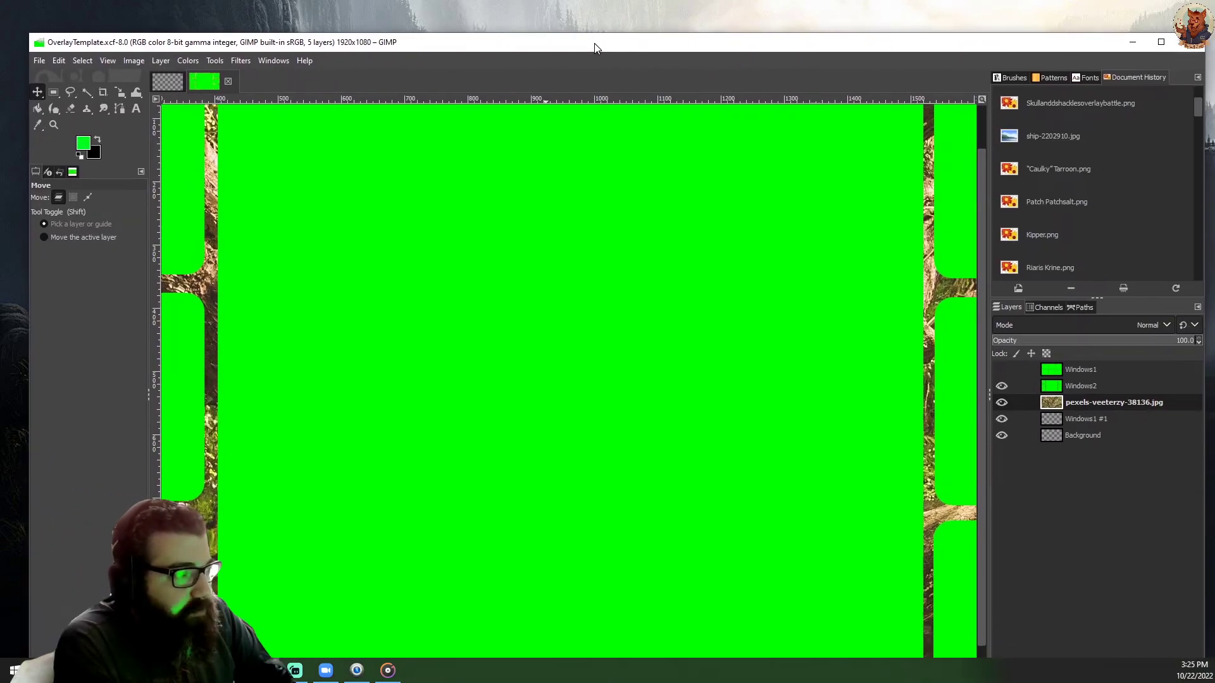
# - Maximize GIMP with OverlayTemplate.xcf open and examine the whole layout of its green windows
pyautogui.click(1161, 41)
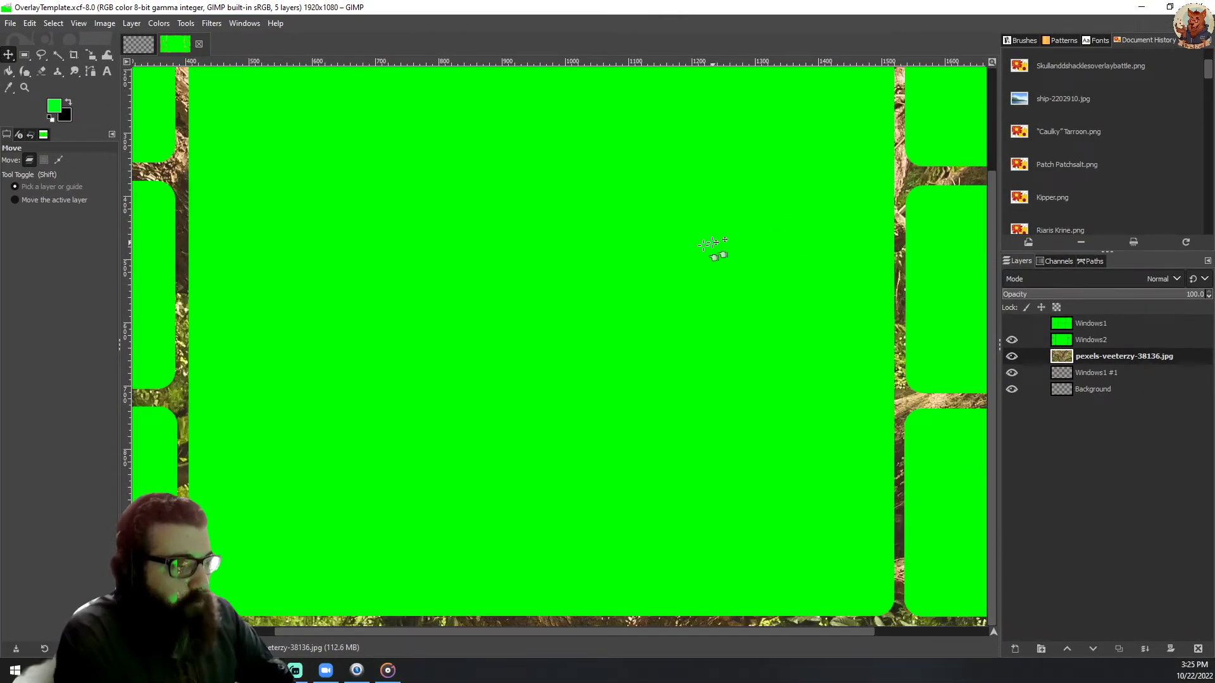
pyautogui.keyDown('ctrl'); pyautogui.scroll(-2, 662, 261); pyautogui.keyUp('ctrl')
pyautogui.keyDown('ctrl'); pyautogui.scroll(-1, 665, 250); pyautogui.keyUp('ctrl')
pyautogui.keyDown('ctrl'); pyautogui.scroll(1, 659, 249); pyautogui.keyUp('ctrl')
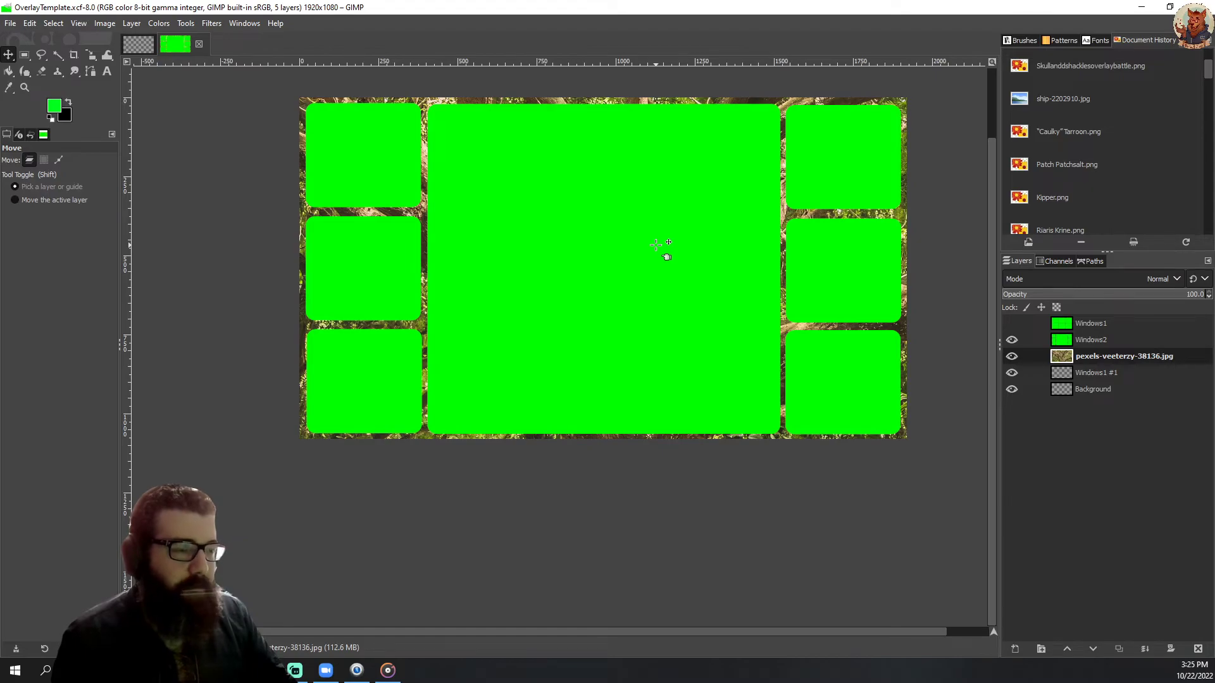
pyautogui.scroll(2, 662, 253)
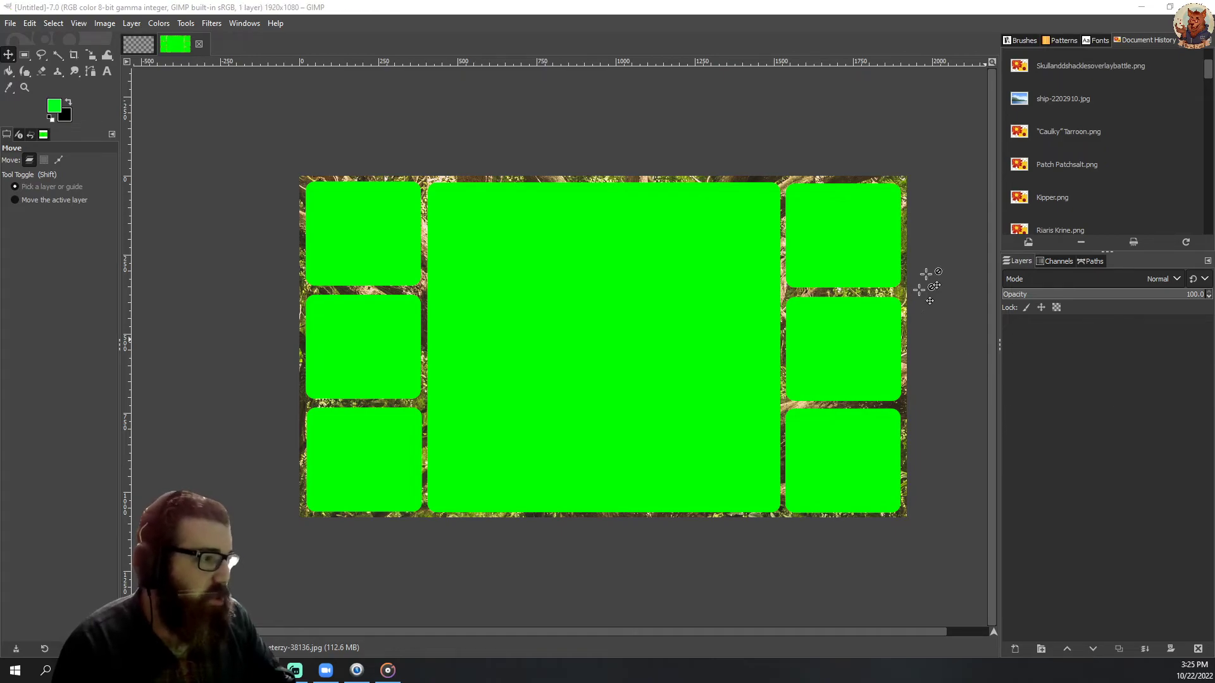
# - Open OverlayTemplate2.xcf and delete its pexels-veeterzy-38136.jpg layer
pyautogui.scroll(-2, 676, 310)
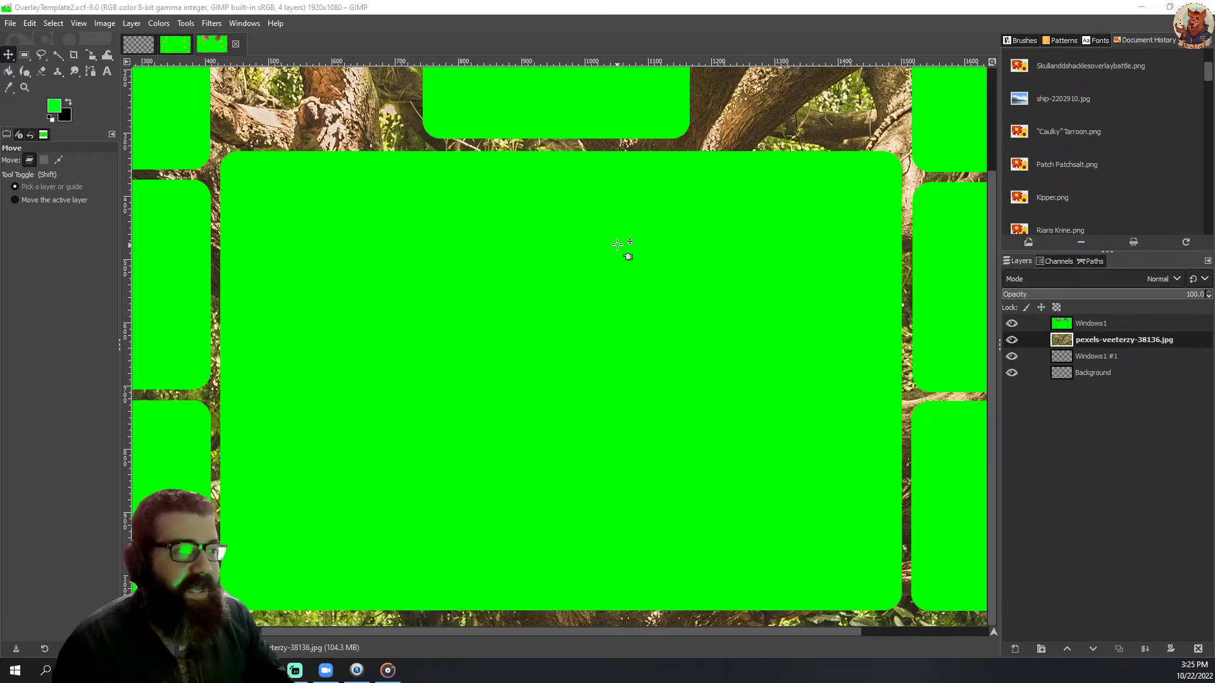
pyautogui.scroll(1, 620, 234)
pyautogui.scroll(-1, 620, 234)
pyautogui.scroll(3, 620, 234)
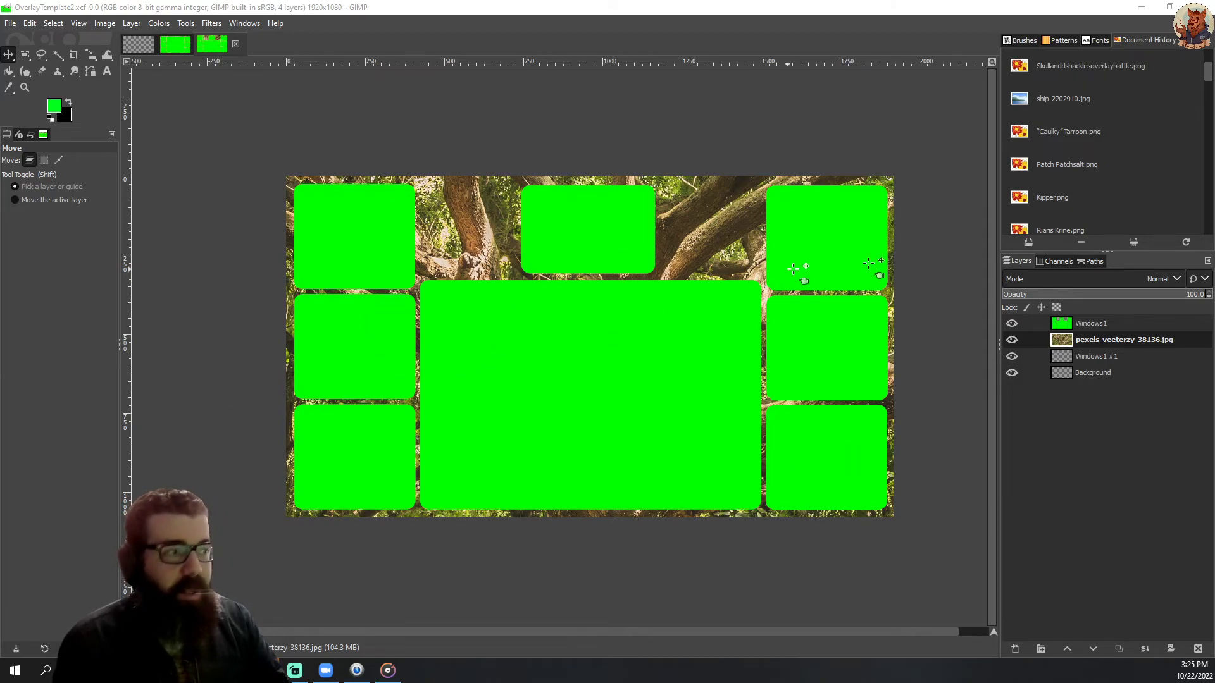
pyautogui.click(467, 236)
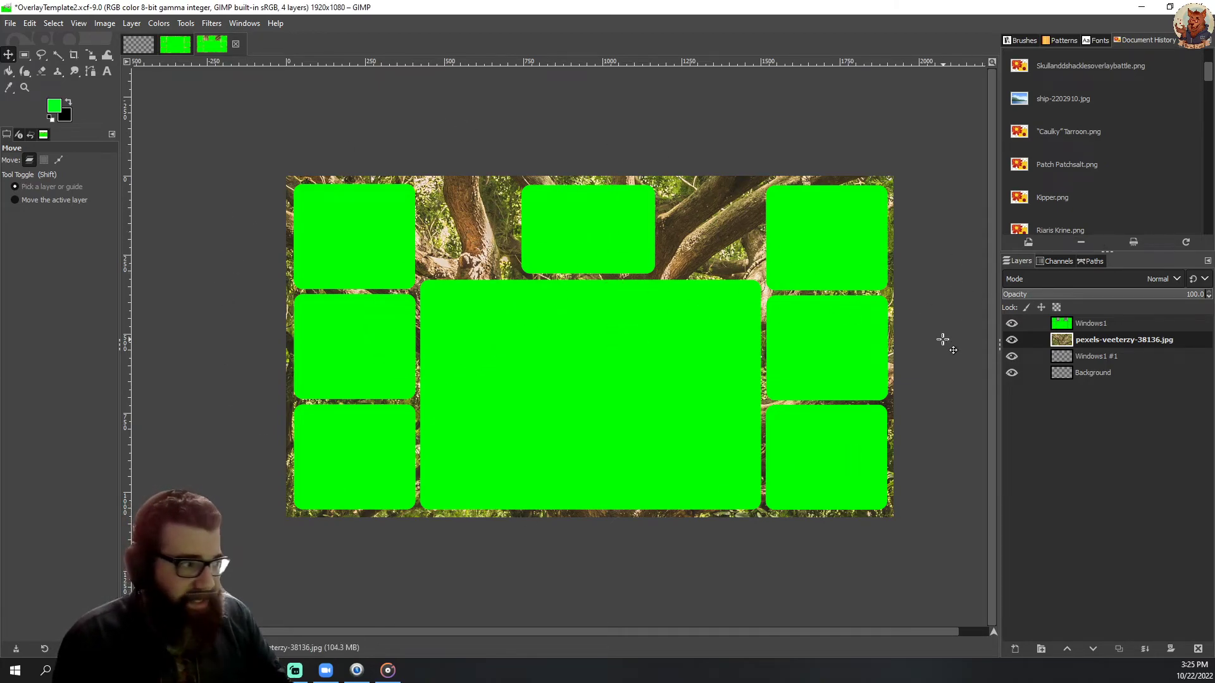
pyautogui.press('Delete')
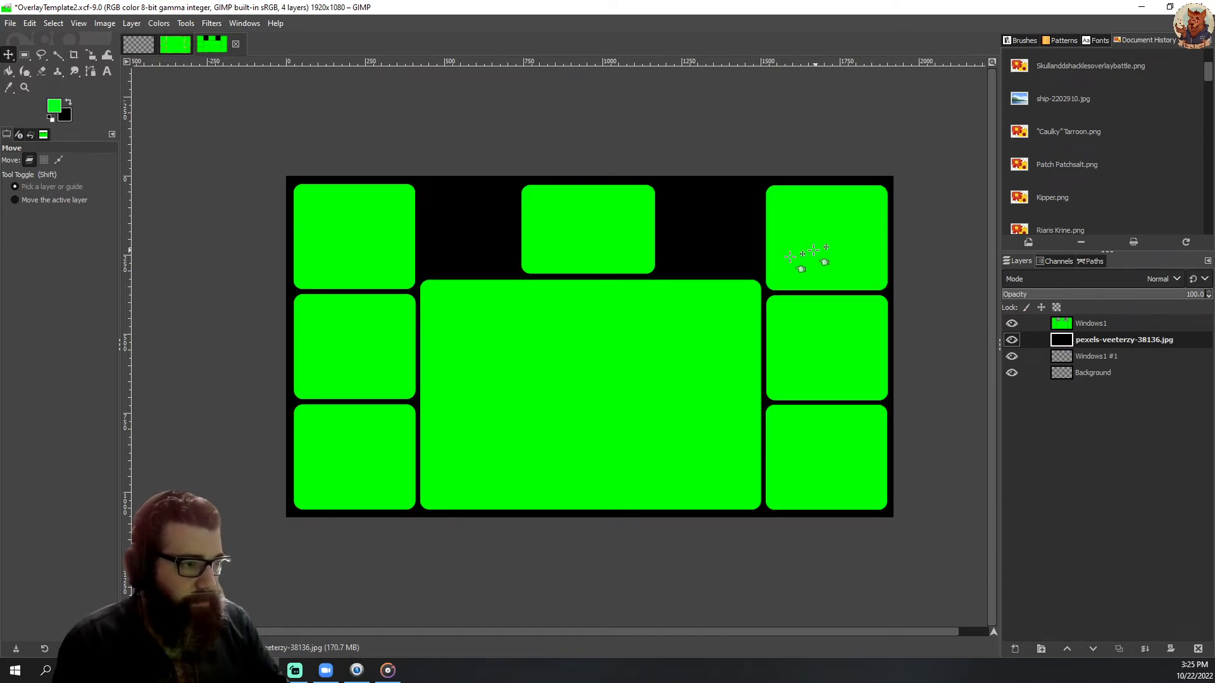
pyautogui.rightClick(1097, 339)
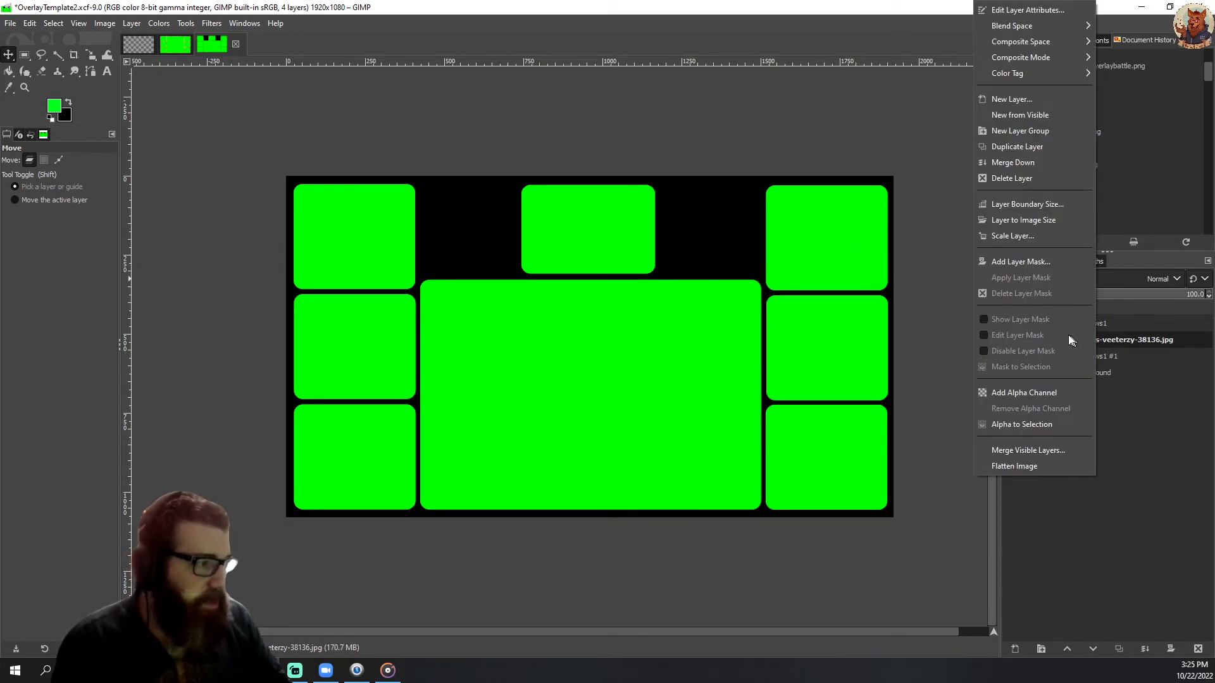
pyautogui.click(1032, 180)
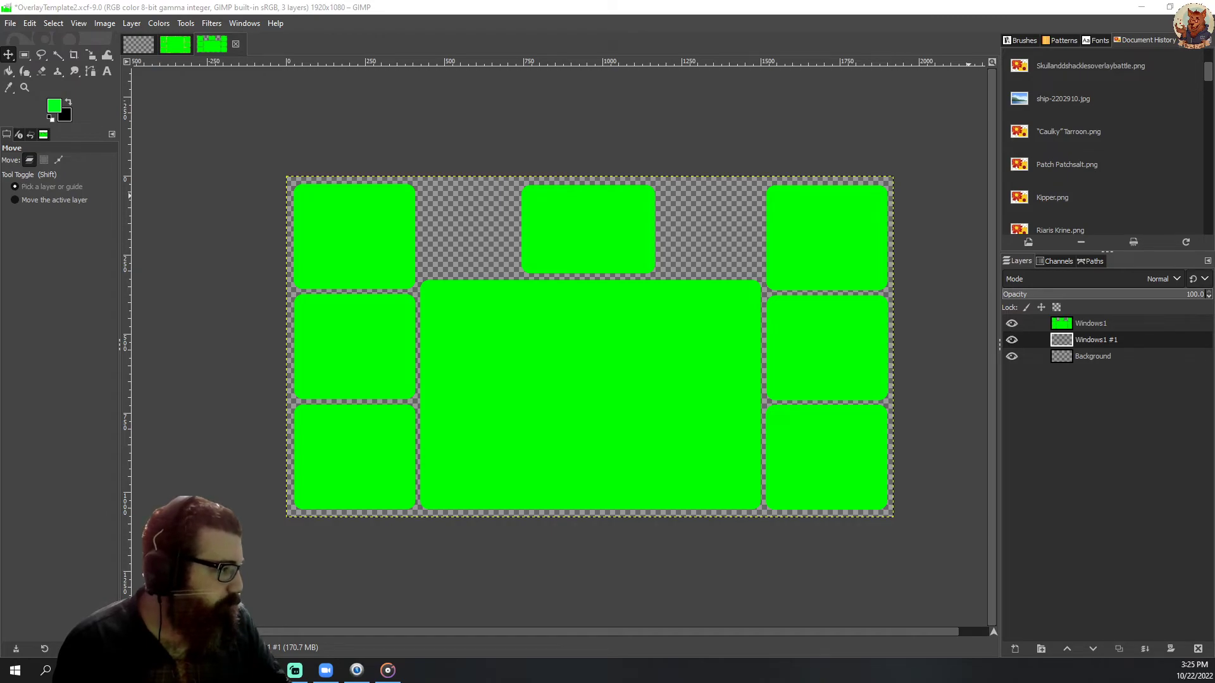
# - Add conifers-1836582_1920.jpg as a layer beneath Windows1 and give it an alpha channel
pyautogui.moveTo(479, 242); pyautogui.dragTo(494, 254)
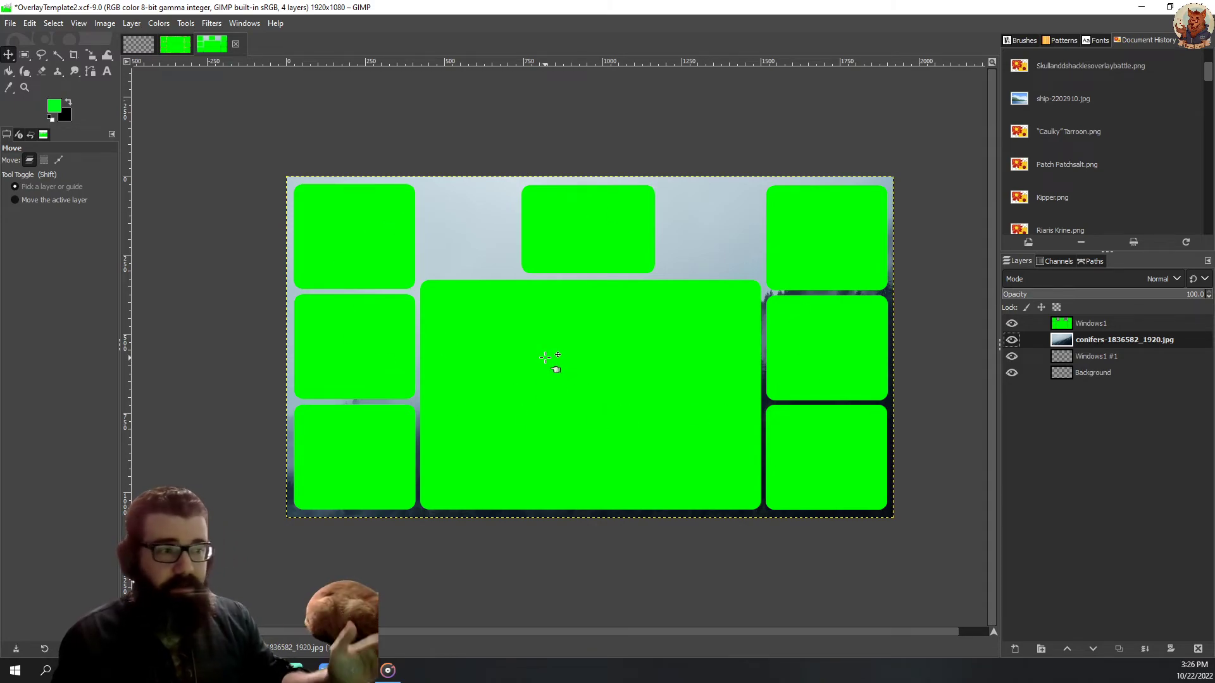
pyautogui.rightClick(1119, 343)
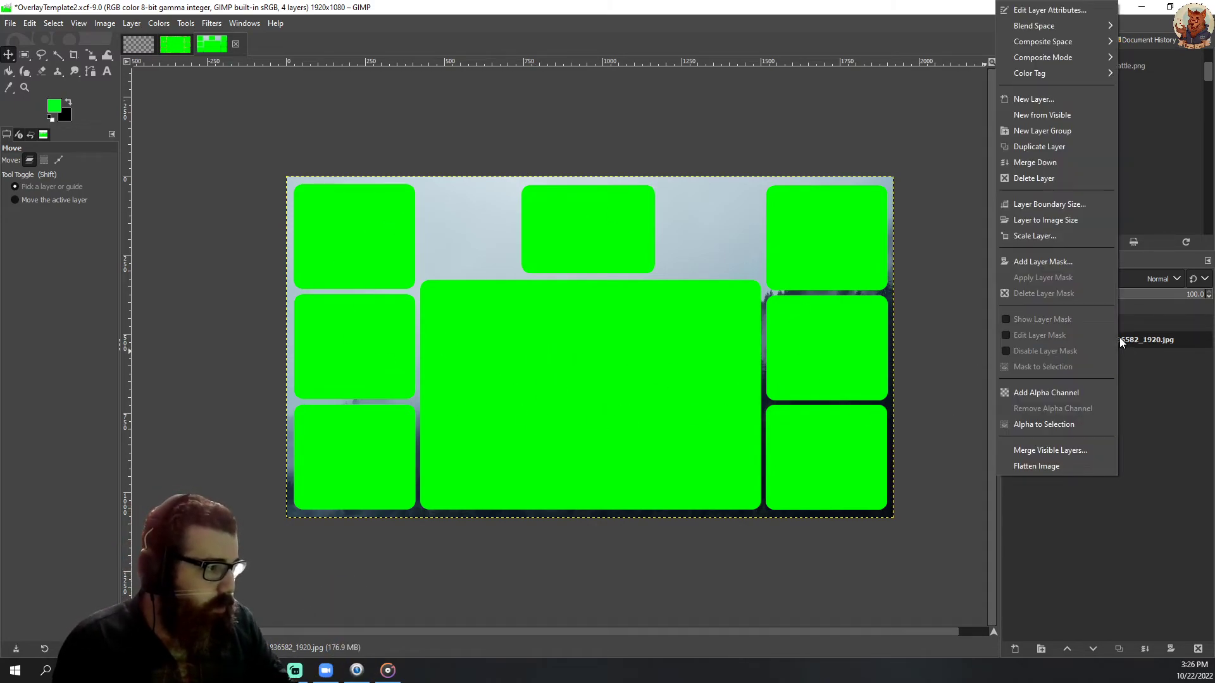
pyautogui.click(1048, 392)
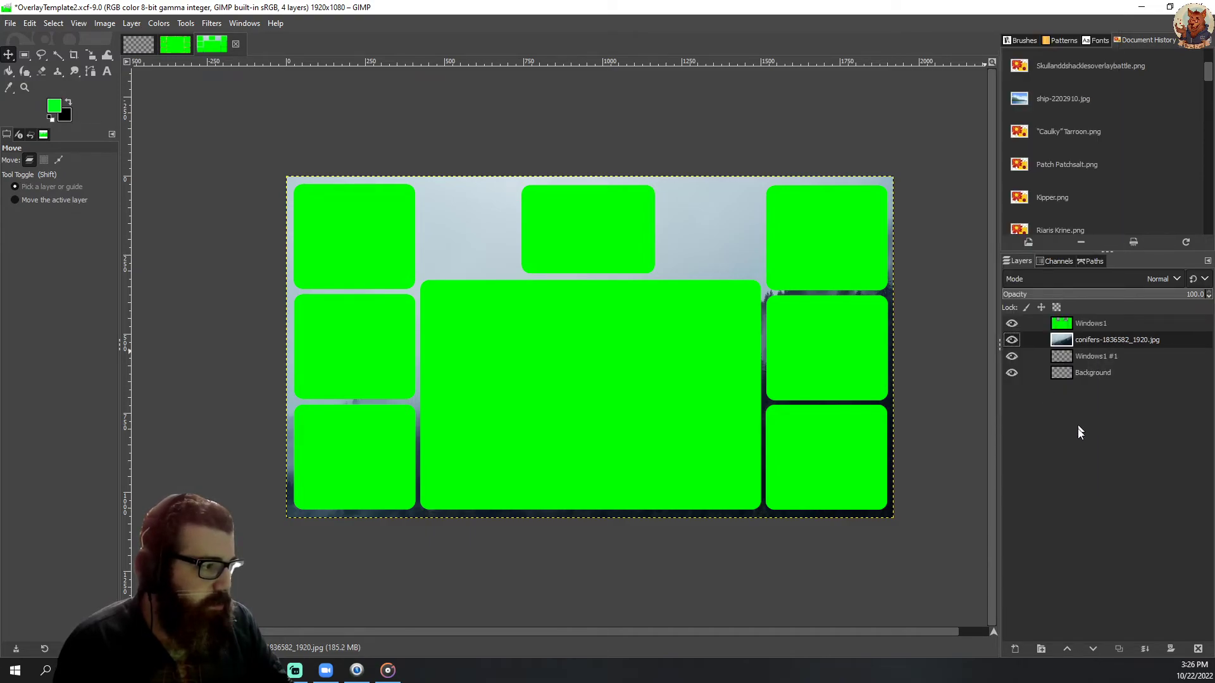
# - Start exporting the image and choose the DerWolfDenSpooky Stream folder inside Roll20 Games/DerWolfGamingStuff as the destination
pyautogui.click(11, 23)
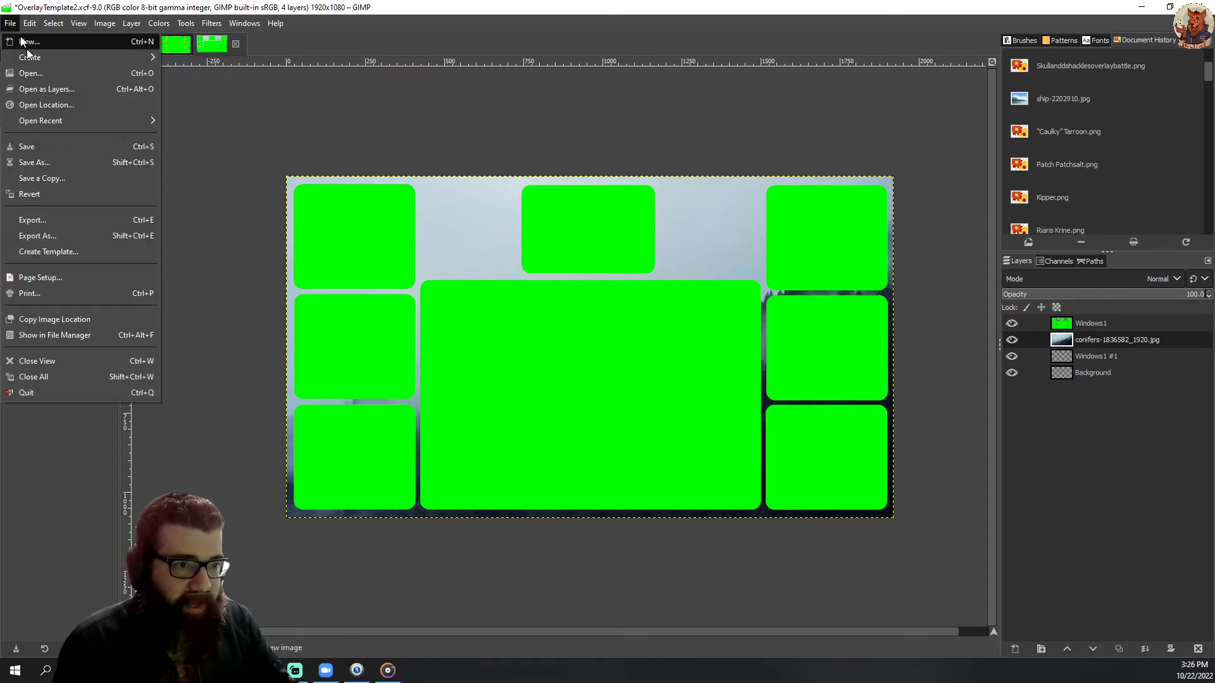
pyautogui.click(70, 237)
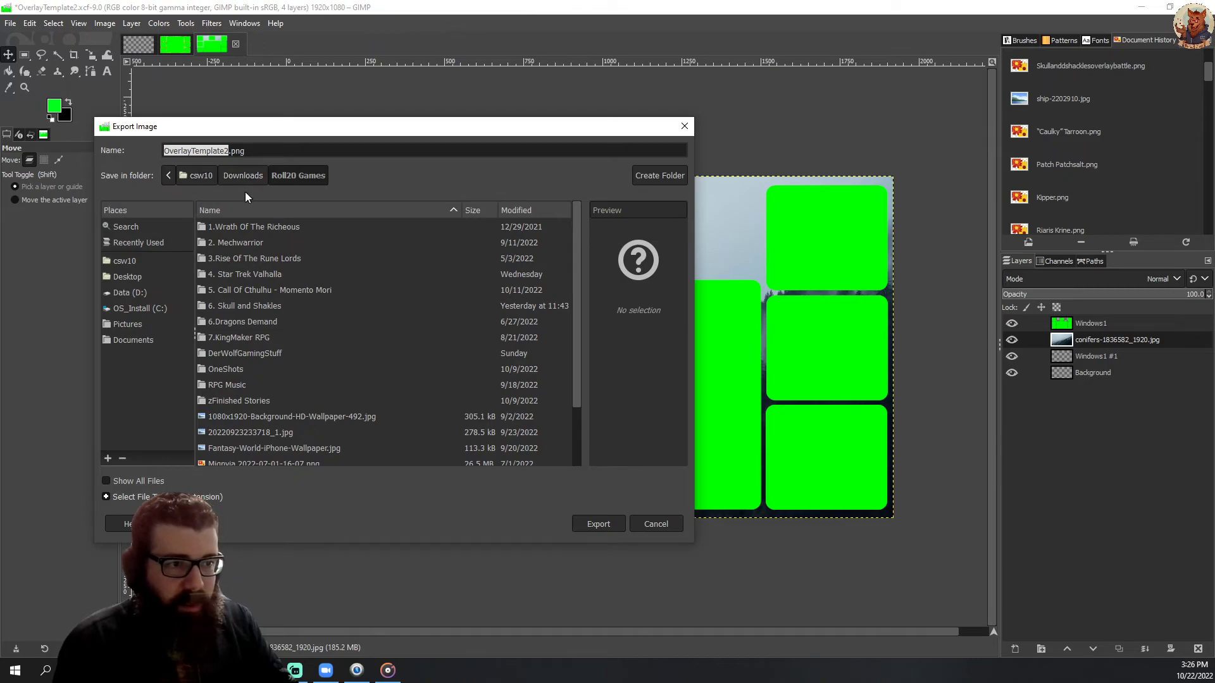
pyautogui.click(247, 176)
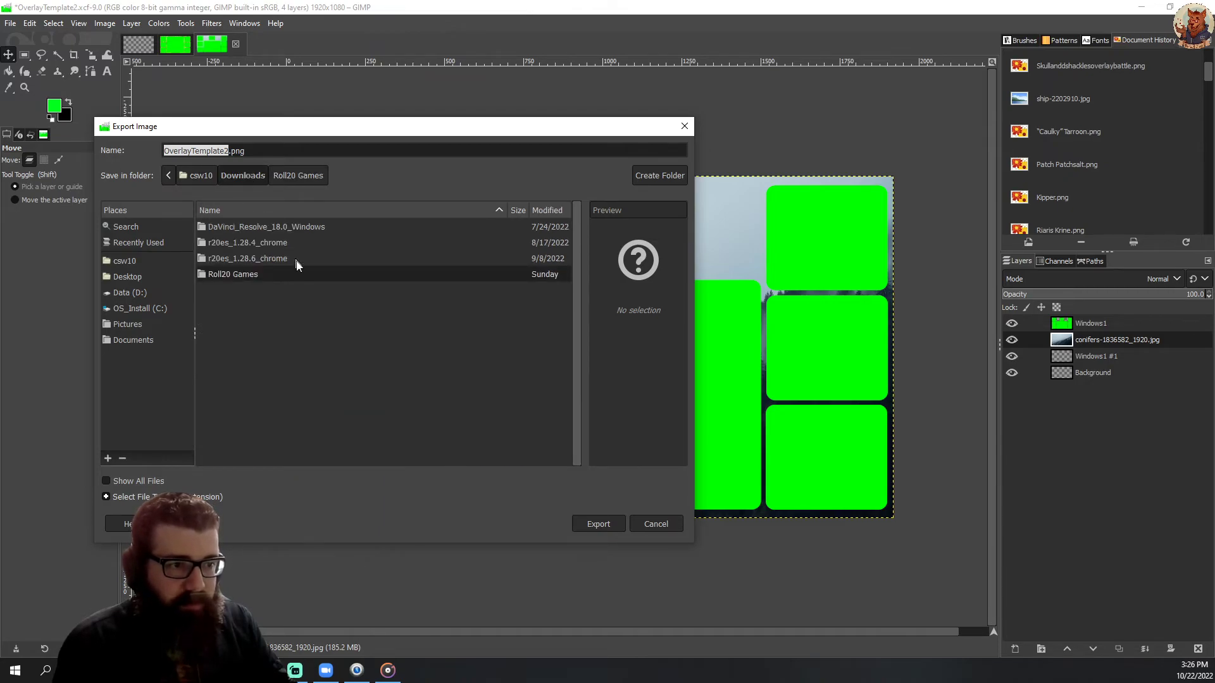
pyautogui.doubleClick(248, 273)
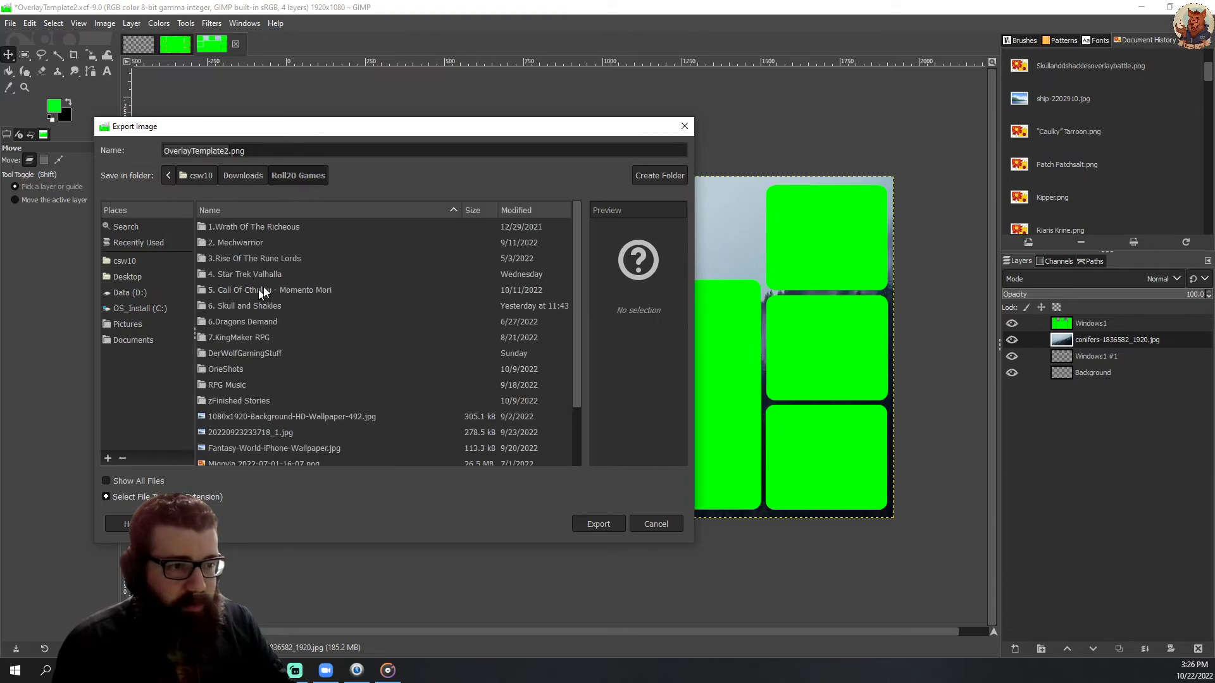
pyautogui.doubleClick(249, 353)
pyautogui.doubleClick(262, 228)
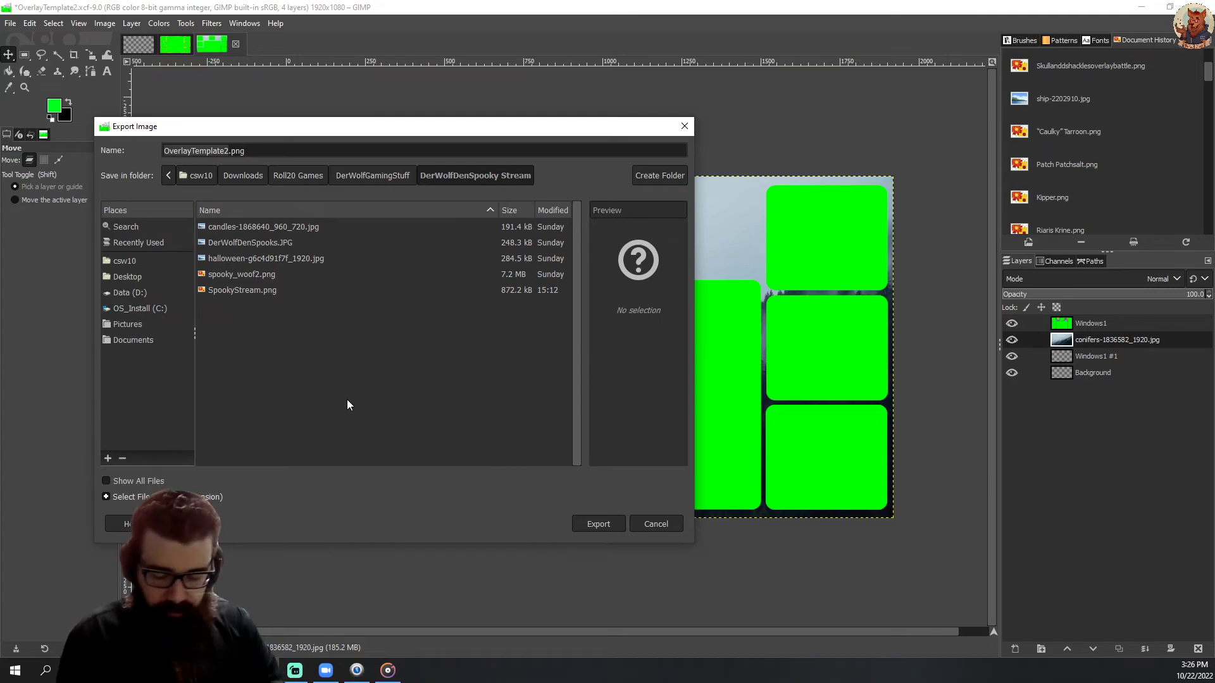
# - Name the export Spooky Stream 2.png and export it with the default PNG options
pyautogui.write('Spooky')
pyautogui.press('BackSpace')
pyautogui.press('BackSpace')
pyautogui.press('BackSpace')
pyautogui.press('BackSpace')
pyautogui.press('BackSpace')
pyautogui.press('BackSpace')
pyautogui.press('BackSpace')
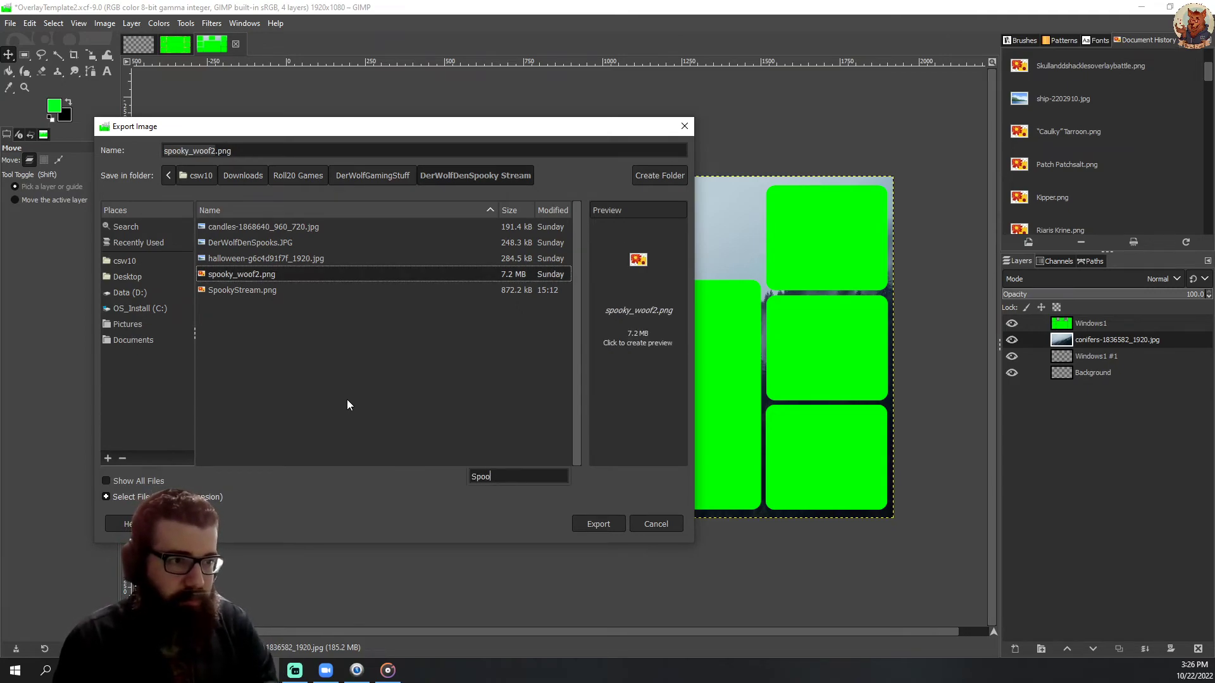
pyautogui.click(211, 151)
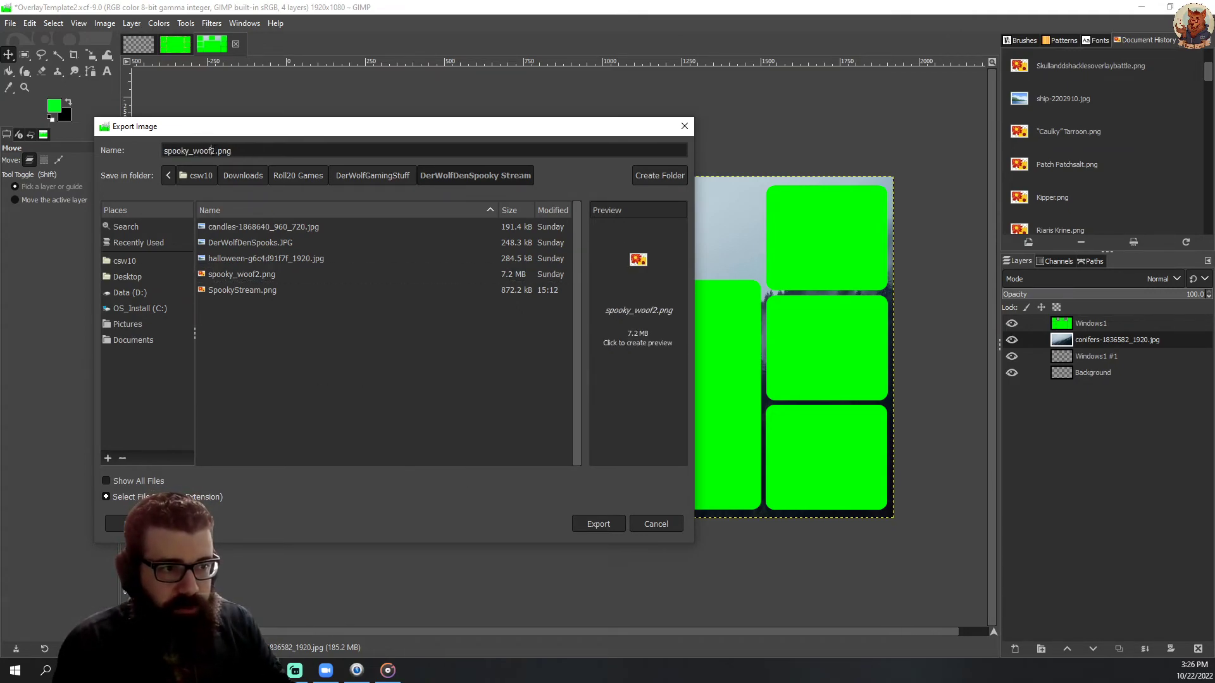
pyautogui.doubleClick(211, 150)
pyautogui.write('Spooky St')
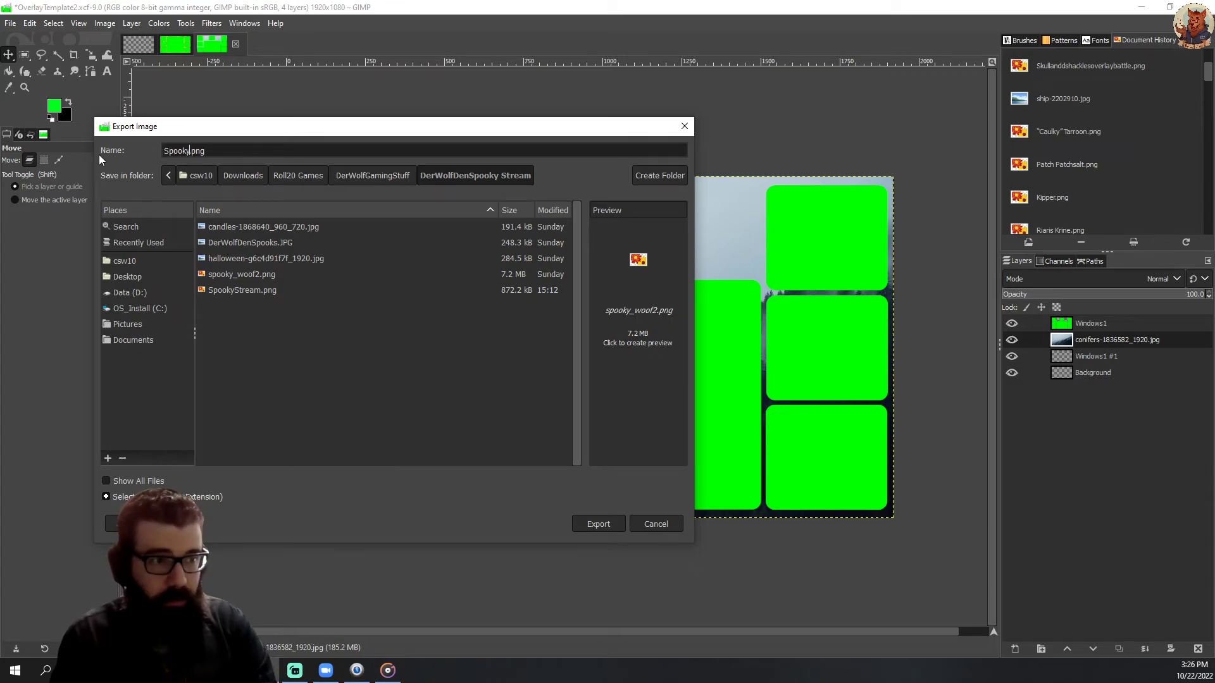
pyautogui.write('ream 2')
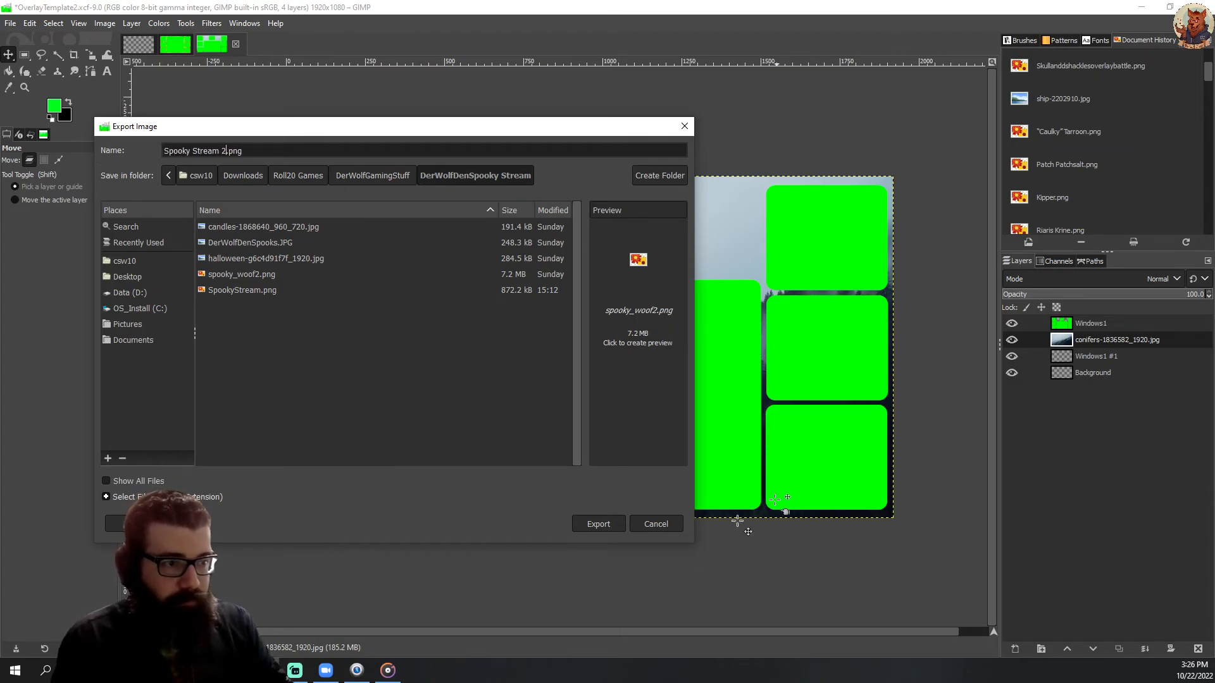
pyautogui.click(602, 525)
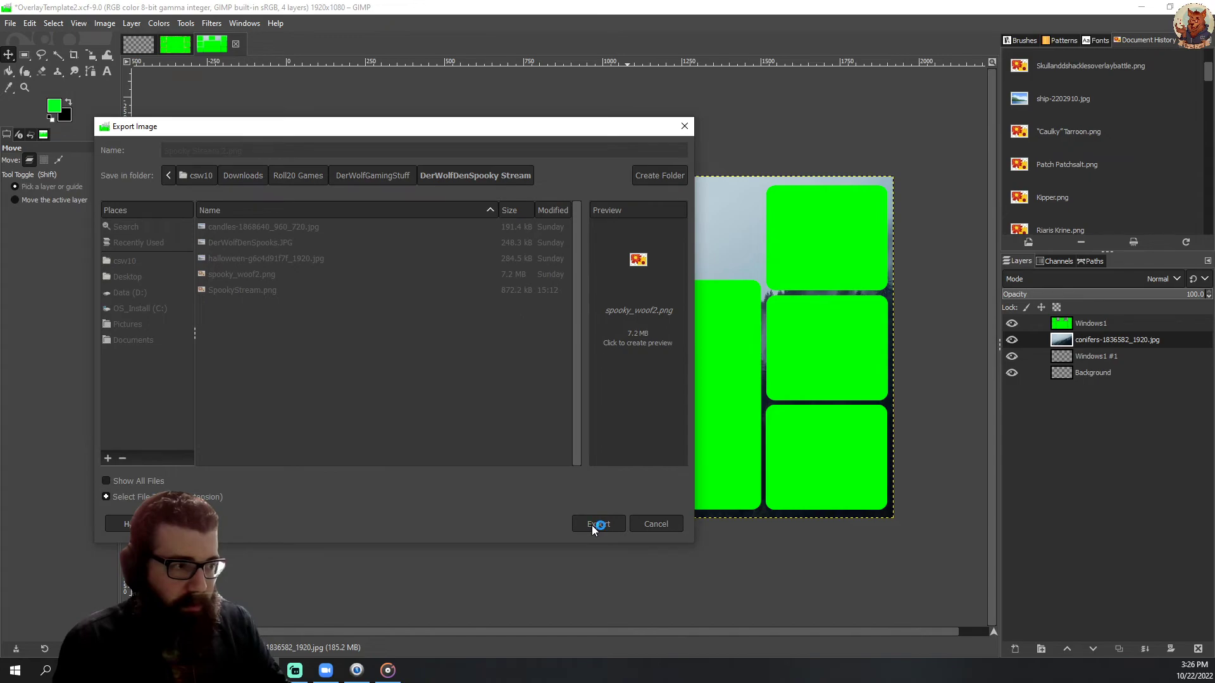
pyautogui.click(614, 494)
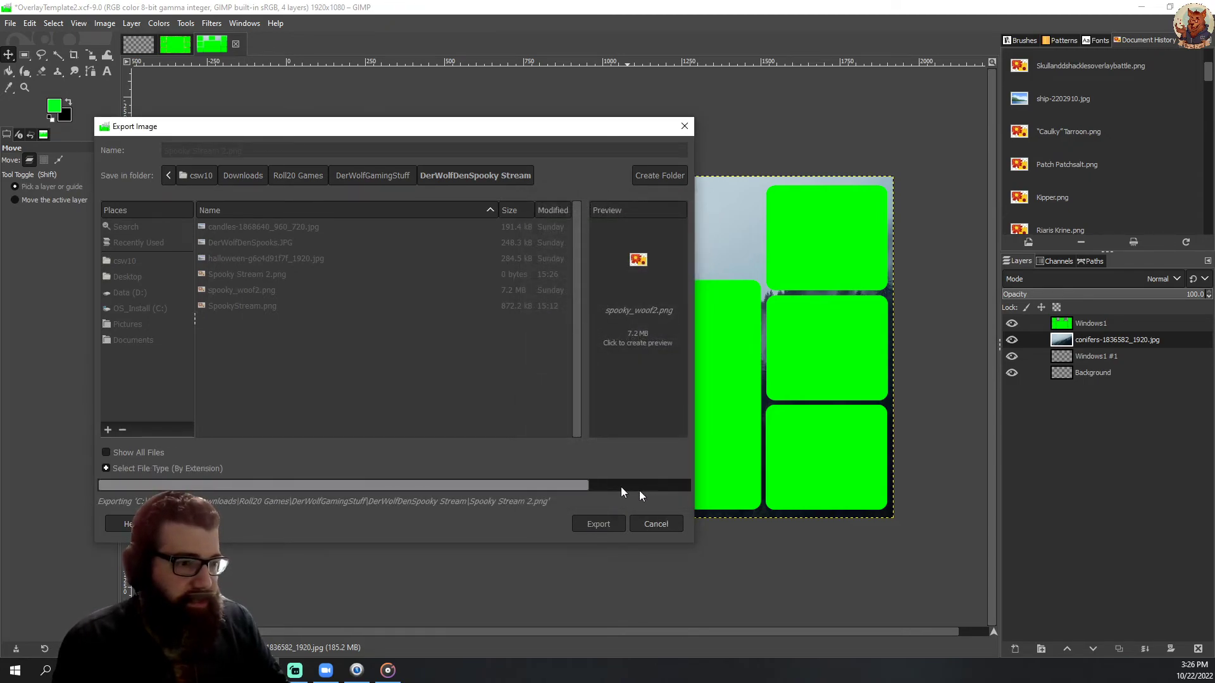
# - Select the Windows1 layer and the conifers-1836582_1920.jpg layer in turn to point out the layer order
pyautogui.click(1091, 323)
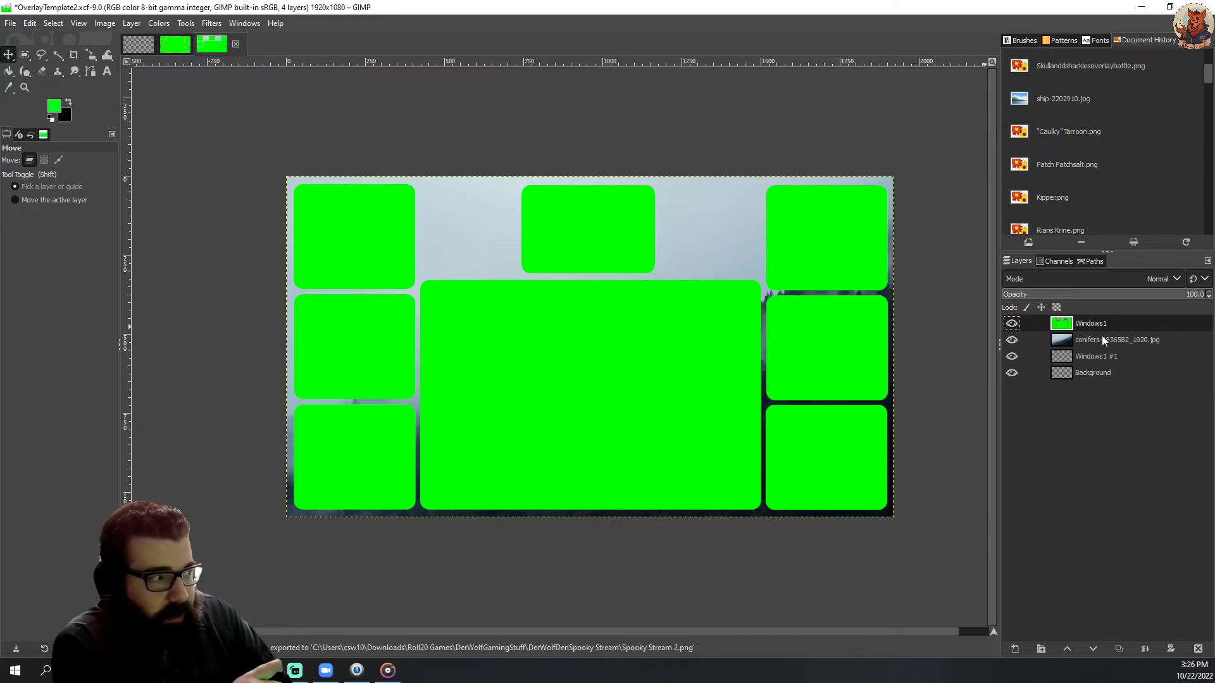
pyautogui.click(1101, 341)
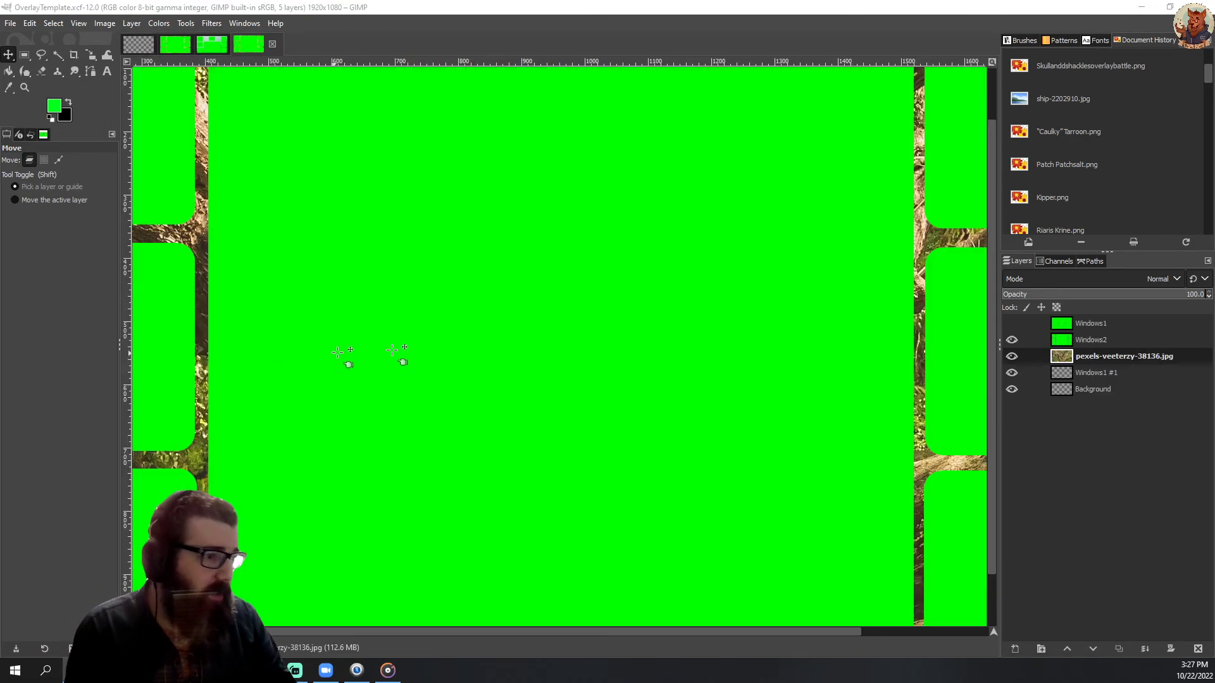
# - Open OverlayTemplate.xcf again, view its whole layout and minimize GIMP to reveal the desktop
pyautogui.scroll(-2, 589, 353)
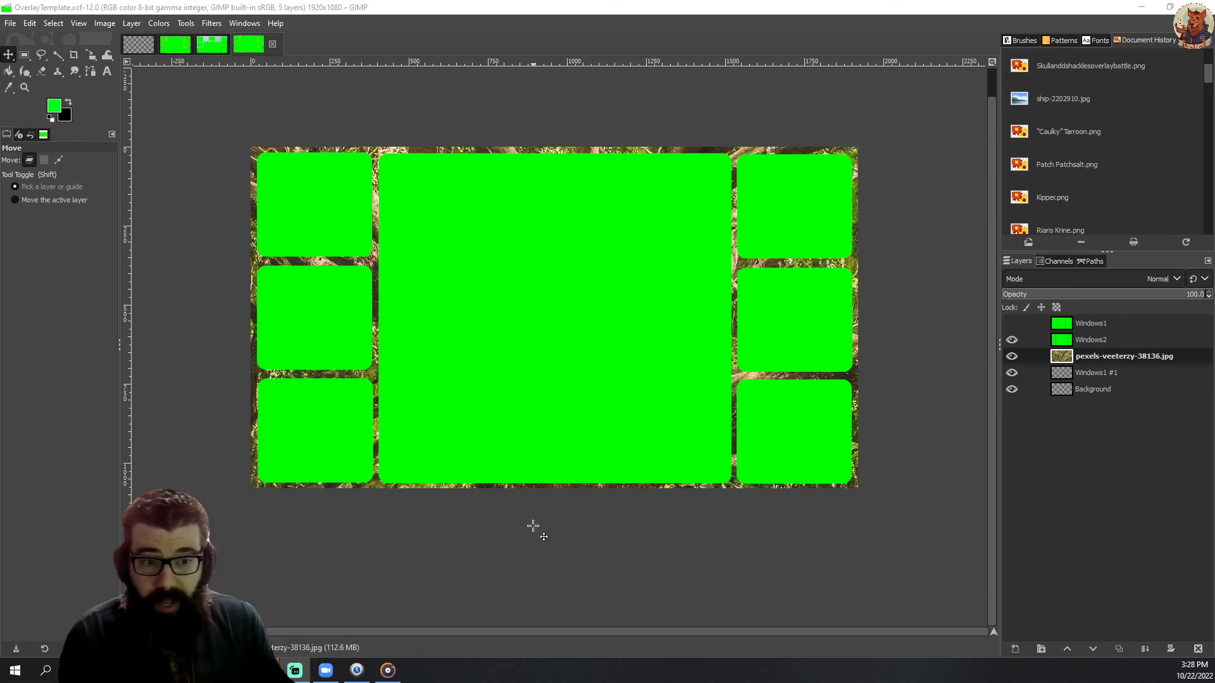
pyautogui.click(580, 530)
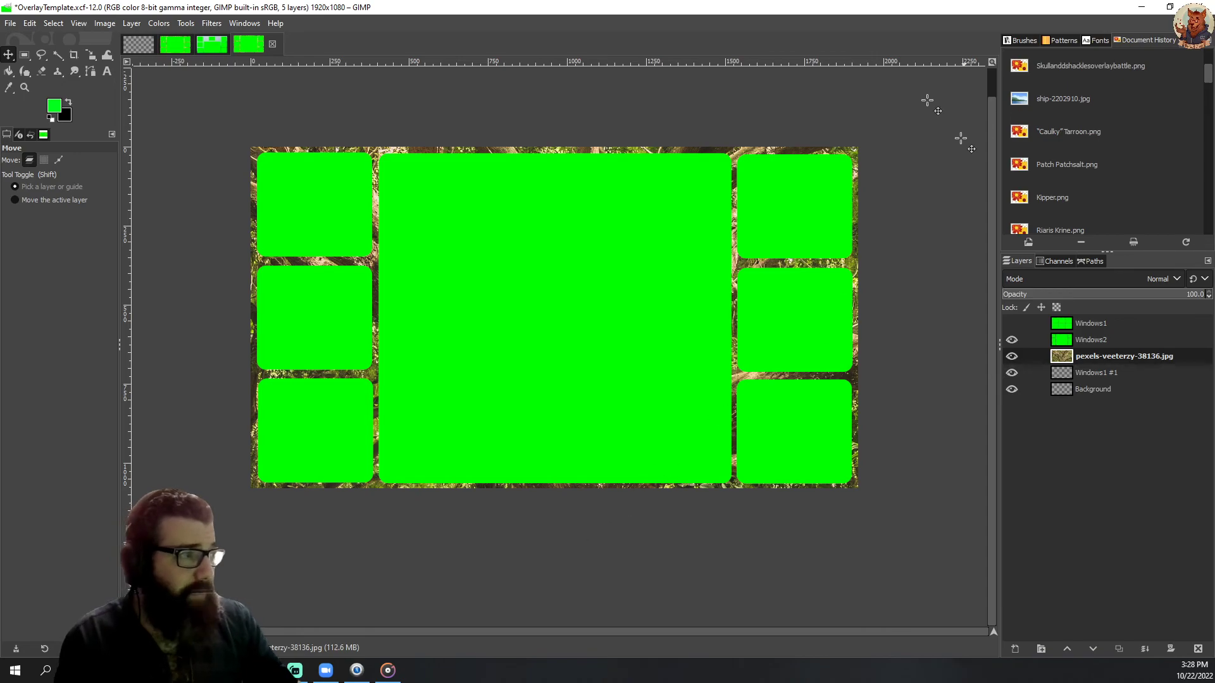
pyautogui.click(1141, 7)
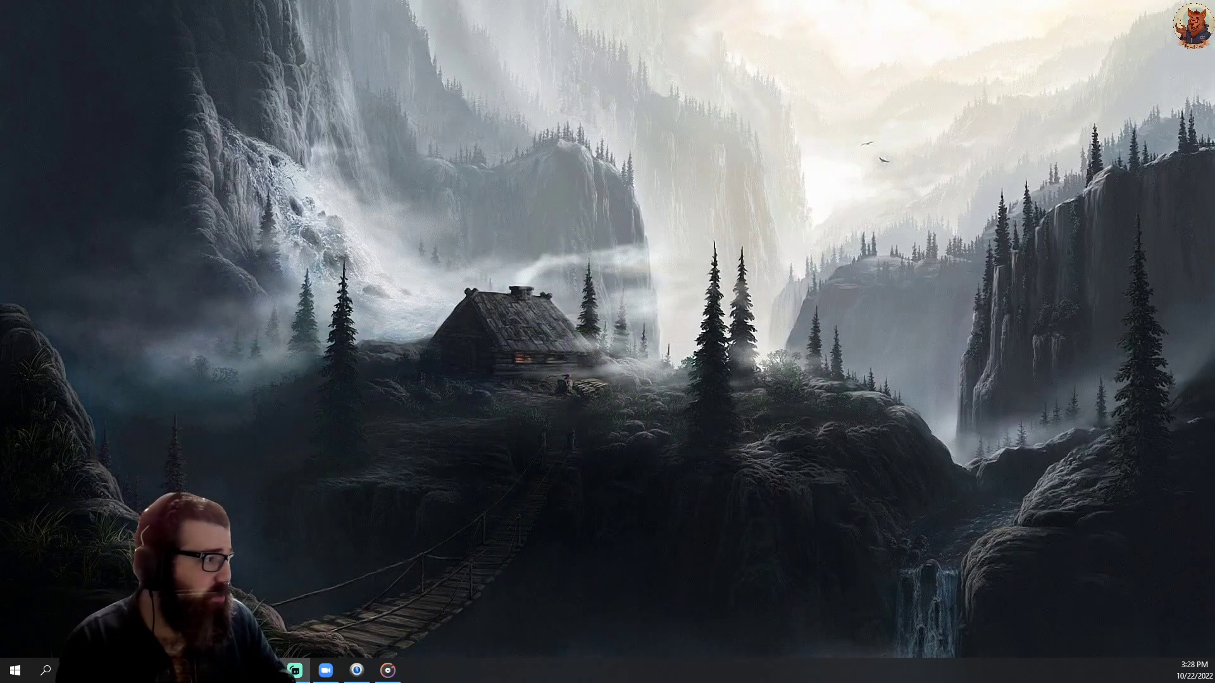